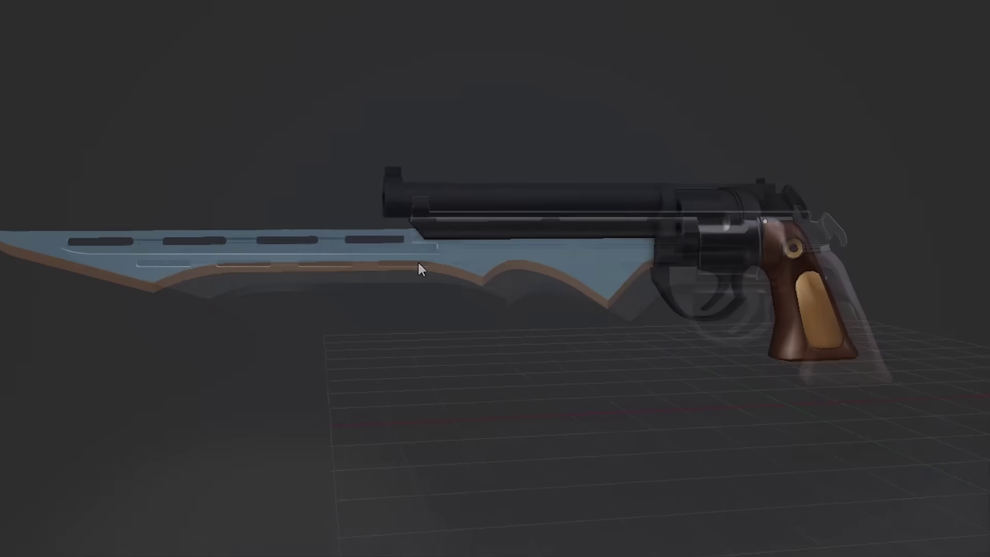
Orbit the finished gunblade model, looking down the barrel and then from the side
middle_click_drag(420, 272, 989, 267)
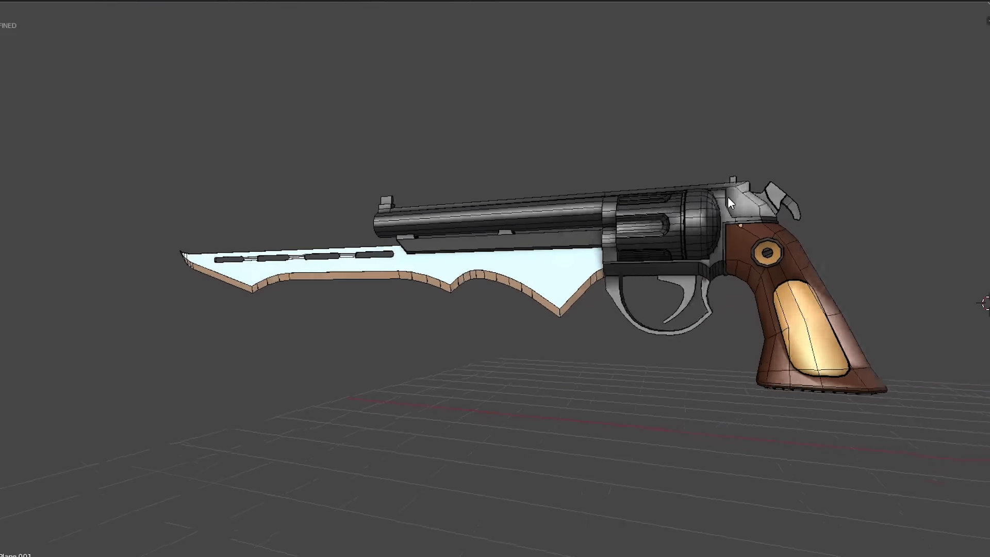
mouse_move(728, 198)
middle_mouse_down()
mouse_move(642, 209)
mouse_move(617, 233)
mouse_move(638, 295)
mouse_move(734, 303)
mouse_move(800, 245)
mouse_move(853, 219)
mouse_move(989, 210)
middle_mouse_up()
middle_click_drag(1, 210, 311, 211)
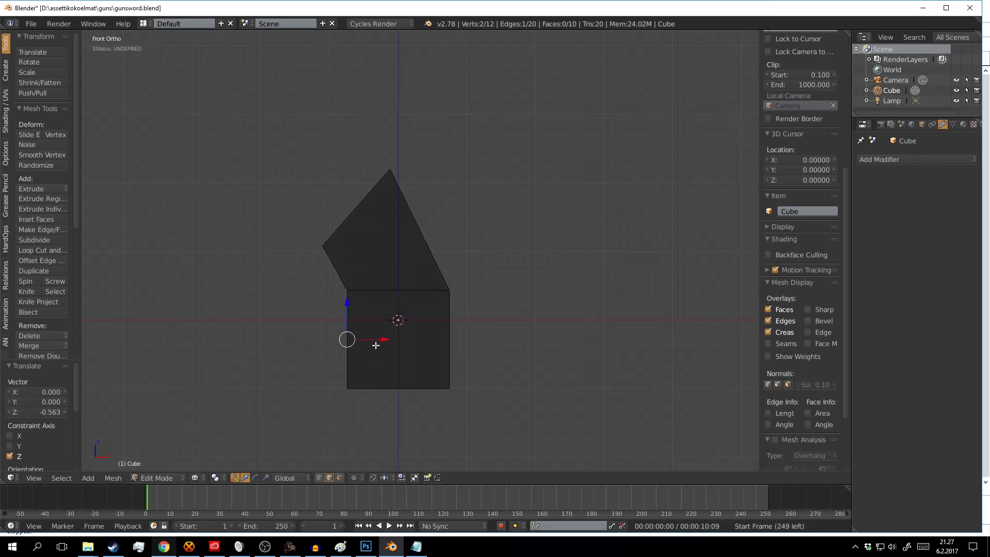
Bend the cube's upper part into a flat, tapering, upward-curving arc for the hammer
key("a")
middle_click_drag(572, 387, 476, 349)
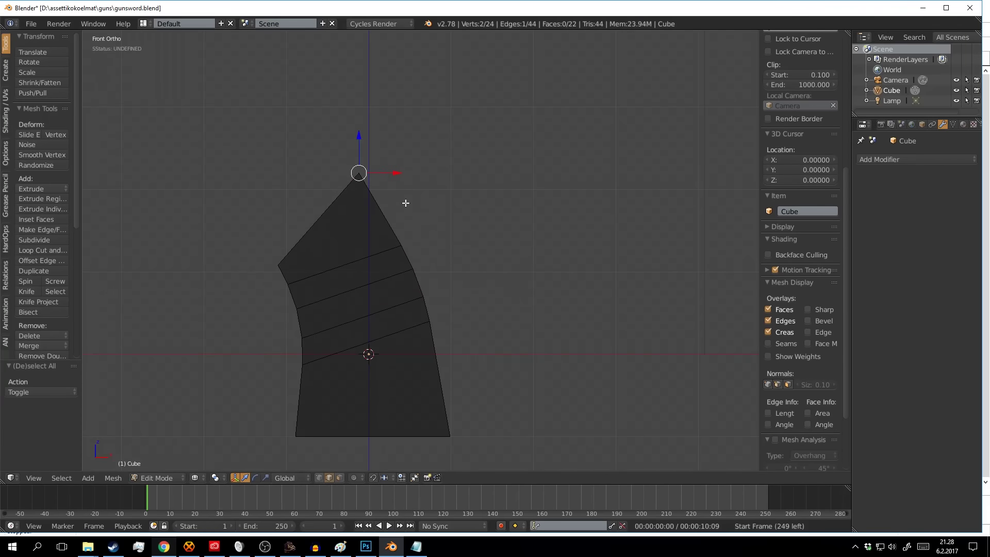
key("a")
key("v")
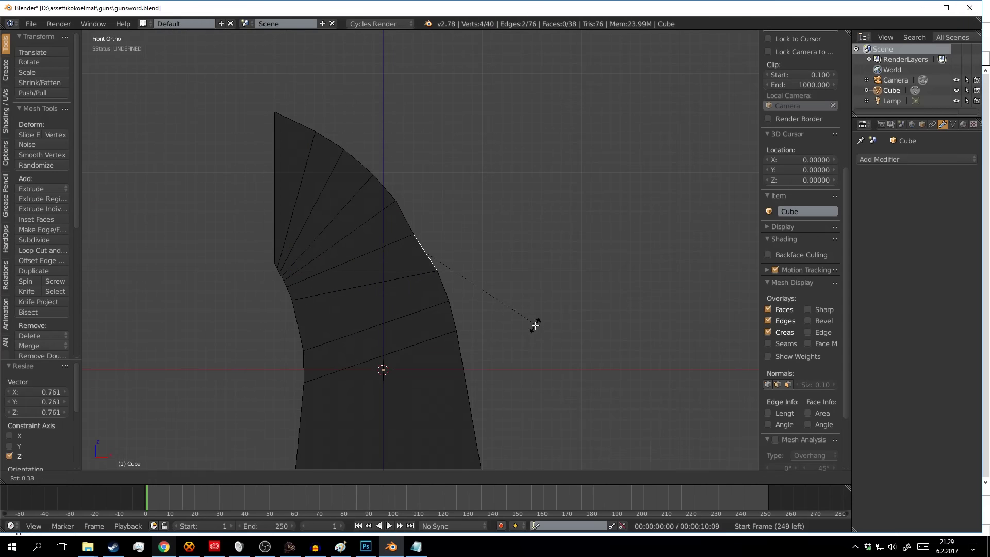
left_click(535, 325)
scroll(294, 287, "up", 3)
key("a")
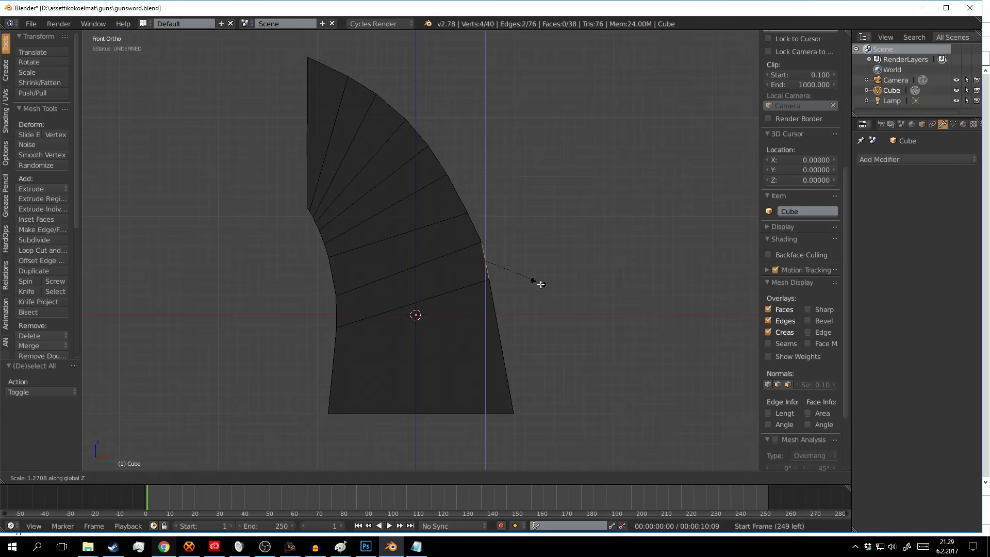
scroll(416, 289, "down", 3)
Stretch the hammer piece along its height and remove an unwanted added cube
key("Tab")
left_click(404, 246)
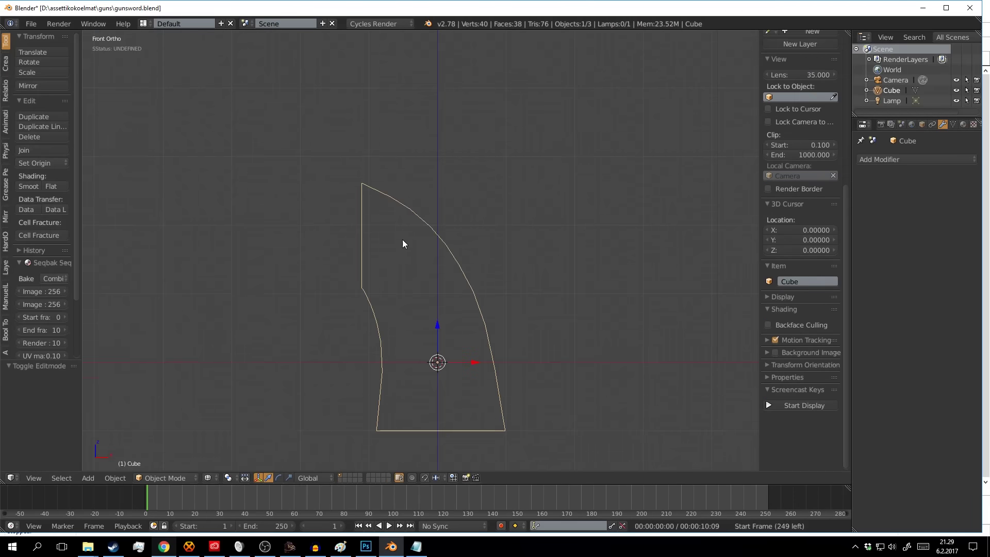
key("shift+a")
left_click(384, 246)
left_click(116, 478)
left_click(187, 153)
key("z")
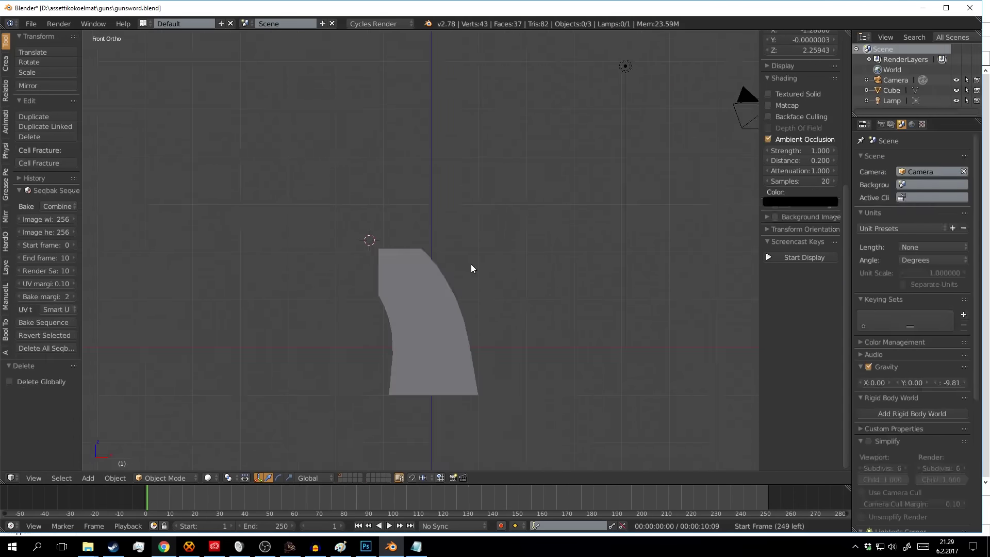
Mirror the thickened hammer piece across its axis with Hard Ops symmetry
middle_click_drag(471, 264, 451, 294)
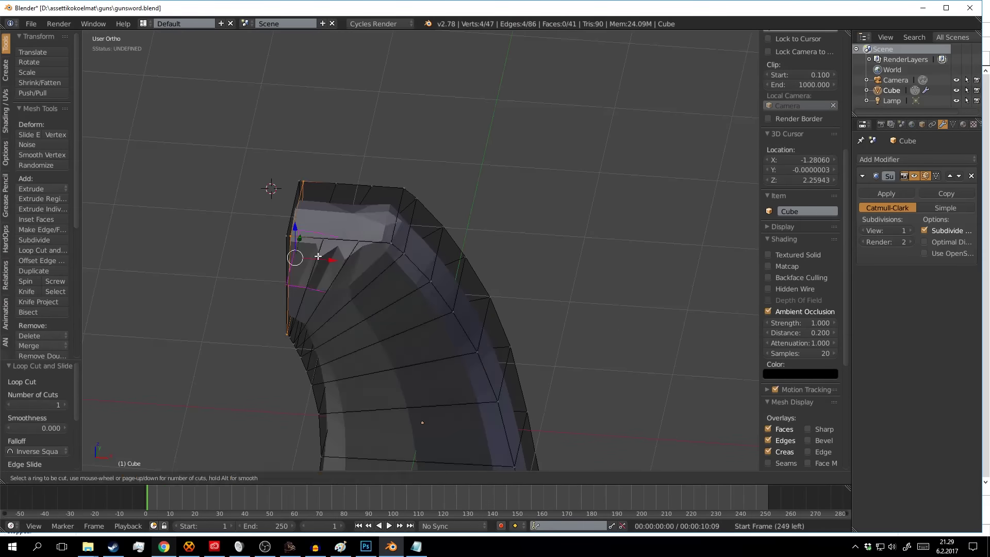
middle_click_drag(318, 256, 430, 236)
right_click(430, 236)
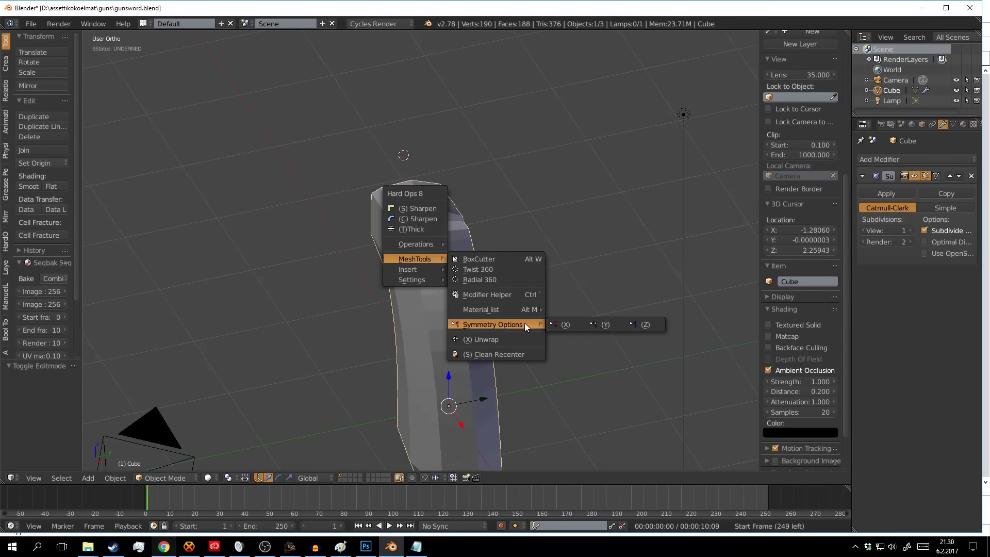
left_click(54, 381)
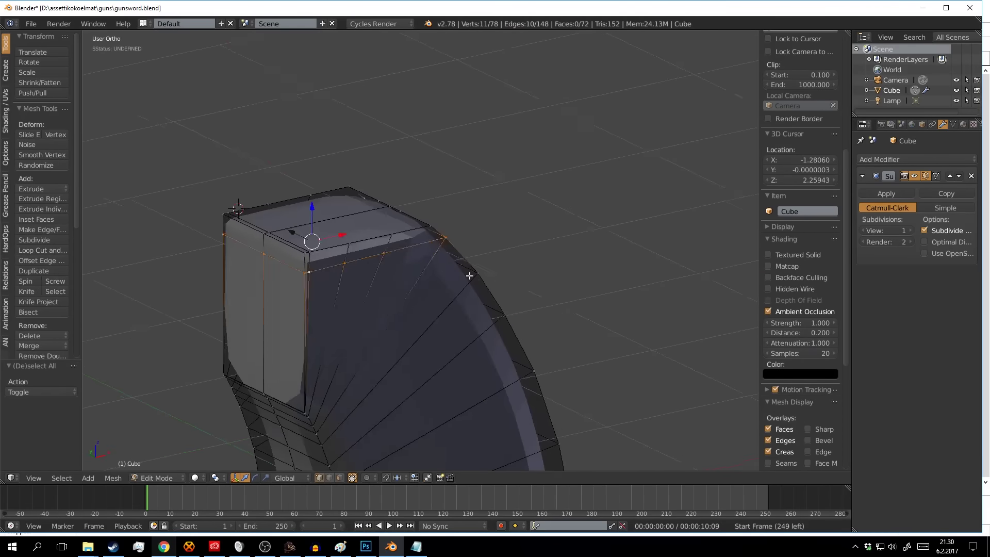
Merge the top corner vertices with Alt+M and smooth the top edge
mouse_move(317, 146)
middle_mouse_down()
mouse_move(465, 222)
mouse_move(413, 255)
middle_mouse_up()
right_click(443, 195)
left_click(481, 204)
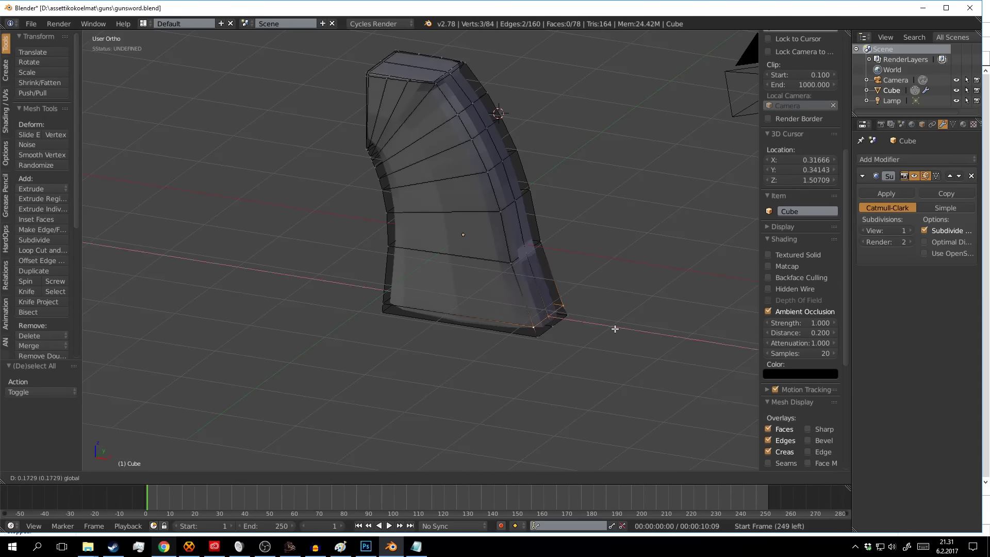
middle_click_drag(512, 193, 504, 277)
middle_click_drag(497, 214, 479, 182)
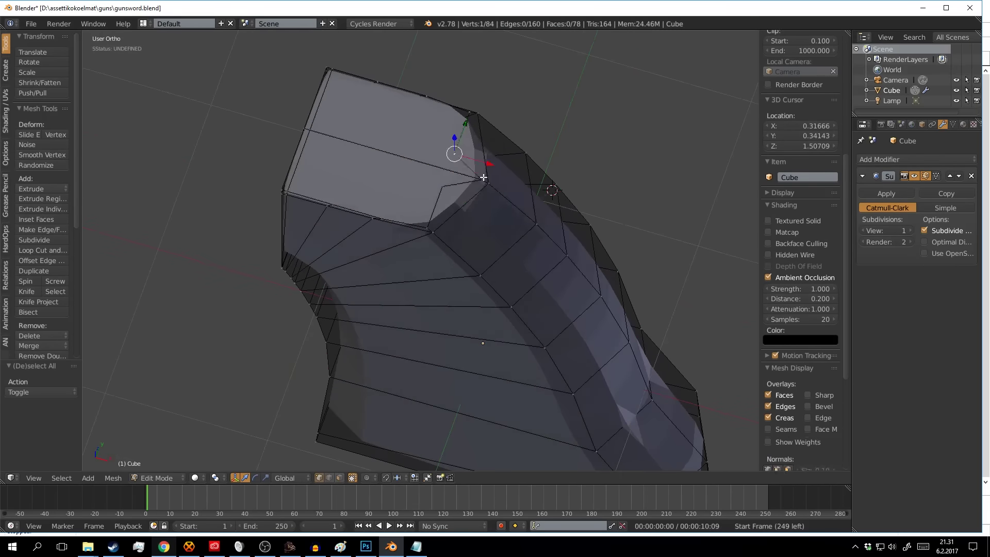
key("alt+m")
left_click(479, 182)
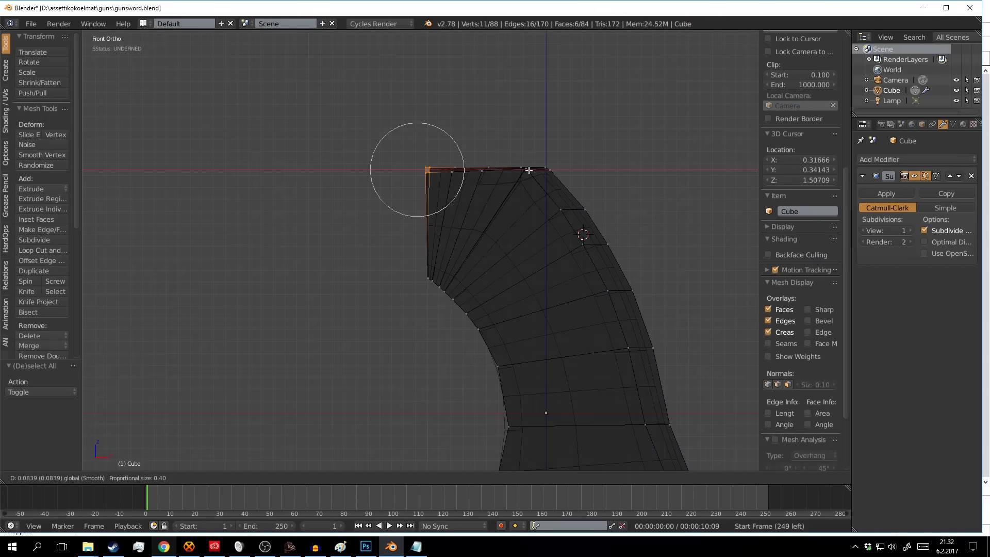
left_click(529, 170)
Add a small scaled-down cube as a cap above the hammer piece
middle_click_drag(464, 194, 449, 190, "shift")
left_click(419, 173)
key("shift+a")
key("s")
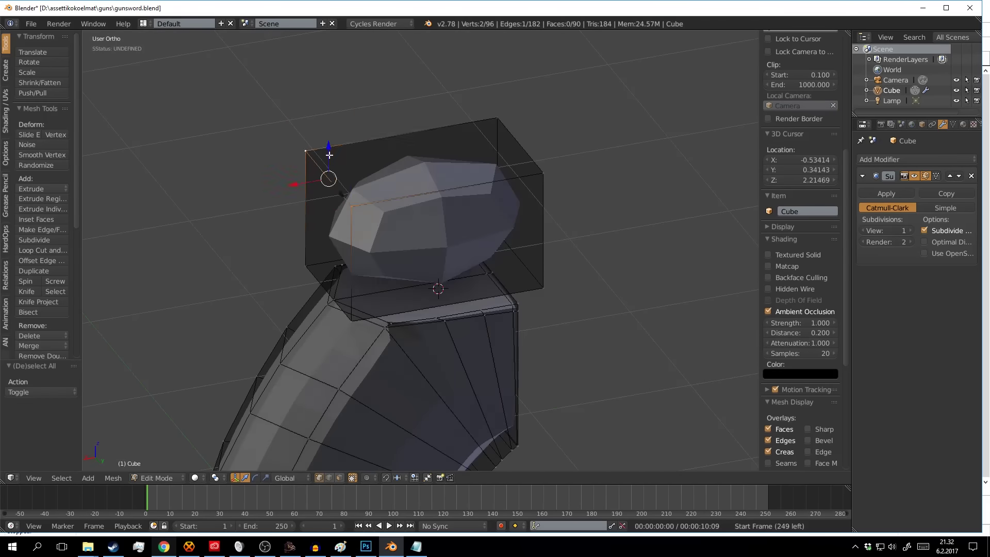
mouse_move(441, 251)
middle_mouse_down()
mouse_move(522, 181)
mouse_move(468, 265)
middle_mouse_up()
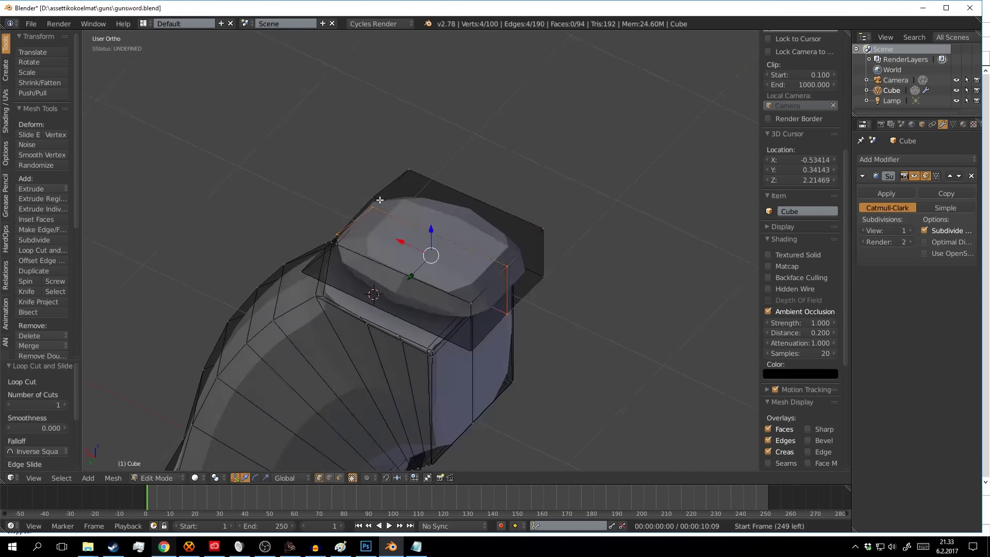
key("ctrl+r")
left_click(495, 289)
Loop cut the cap and shift a band of its faces along X
mouse_move(502, 298)
middle_mouse_down()
mouse_move(516, 269)
mouse_move(568, 283)
mouse_move(516, 361)
mouse_move(472, 288)
middle_mouse_up()
key("a")
key("g")
key("ctrl+z")
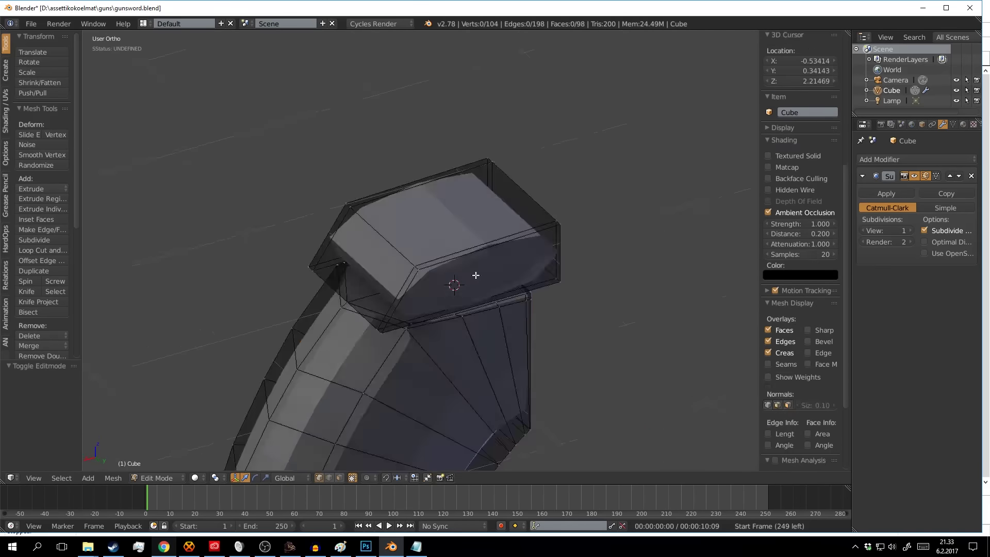
left_click(410, 233)
key("Tab")
Add a Plane above the hammer from the front view
middle_click_drag(409, 233, 481, 277)
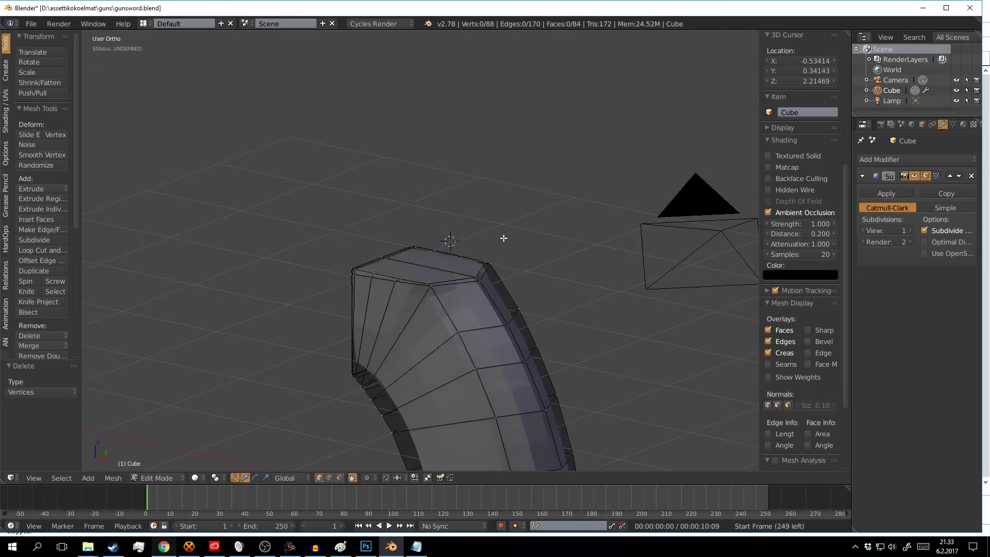
key("KP_1")
scroll(482, 277, "up", 3)
left_click(444, 289)
key("shift+a")
left_click(485, 36)
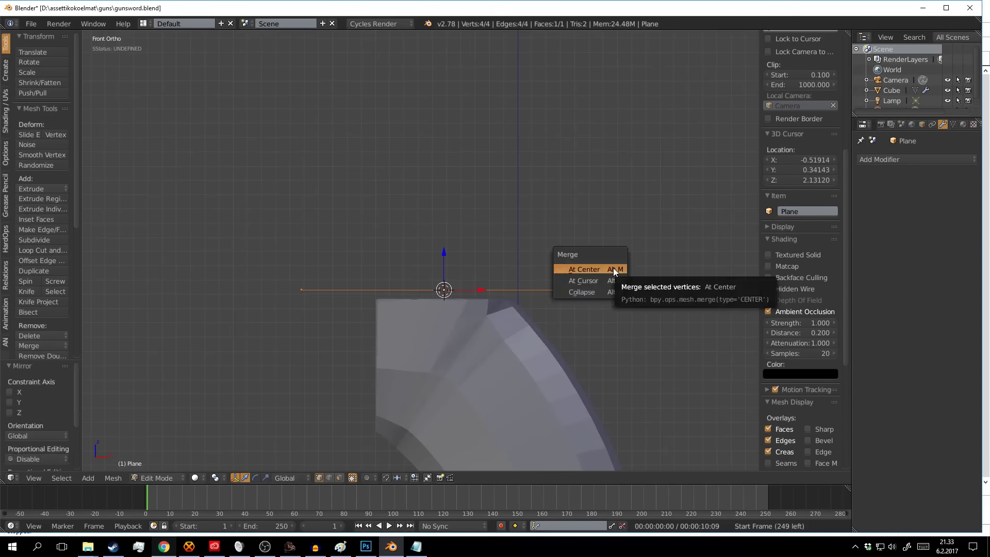
Collapse the plane to a single centre vertex and extrude an edge from it
left_click(614, 269)
key("e")
left_click(581, 302)
middle_click_drag(582, 302, 424, 259, "shift")
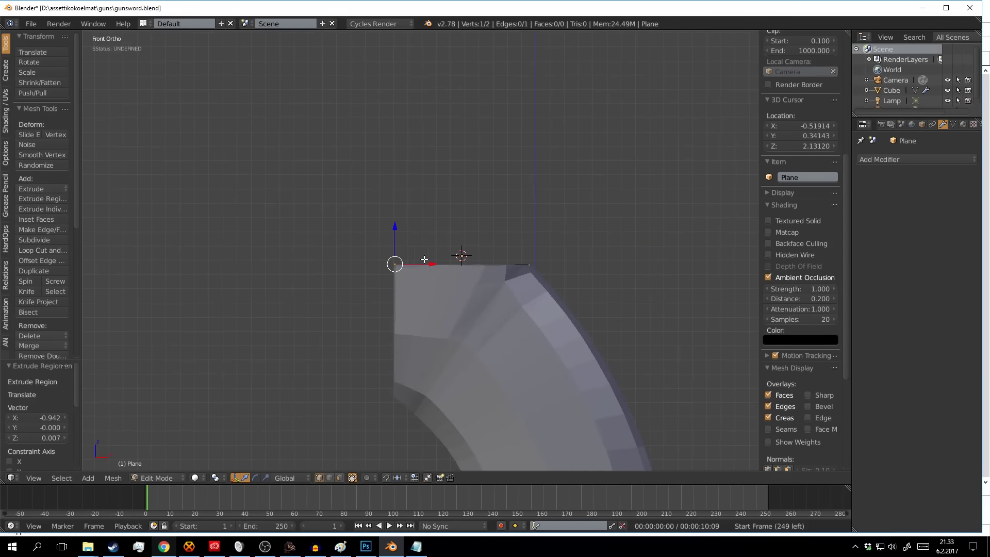
left_click(547, 168)
middle_click_drag(547, 168, 500, 248)
key("Tab")
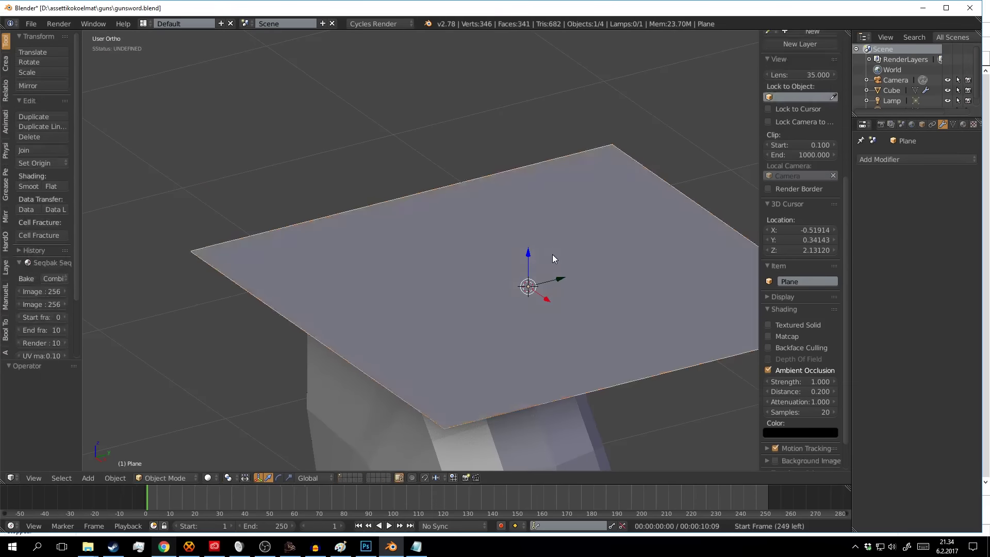
Move the vertex along X and extrude the edge into a quad face
key("Tab")
key("g")
key("x")
left_click(592, 372)
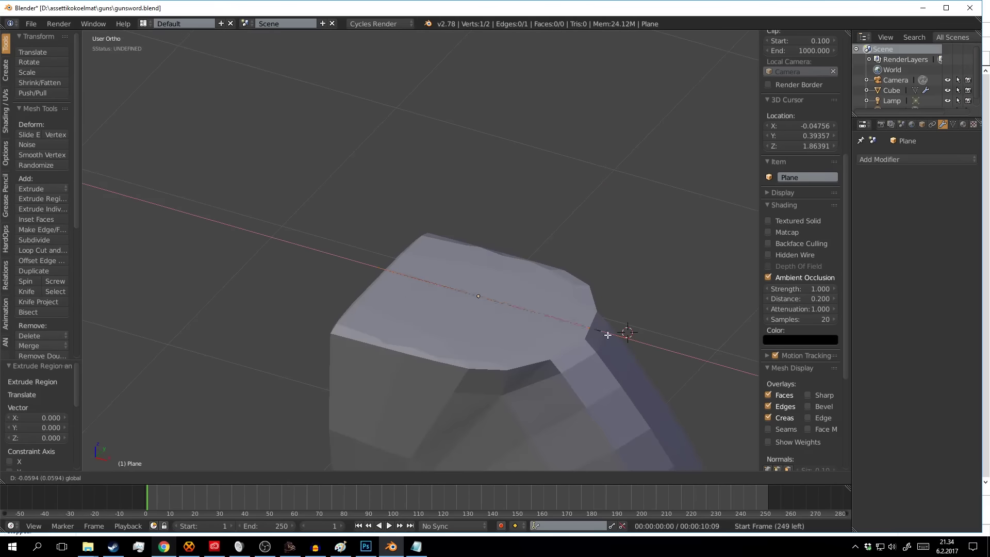
left_click(608, 335)
key("a")
key("e")
left_click(541, 194)
Extrude the face into a block sitting on top of the curved piece
key("a")
mouse_move(541, 194)
middle_mouse_down()
mouse_move(468, 255)
mouse_move(397, 255)
mouse_move(353, 274)
mouse_move(447, 244)
mouse_move(482, 212)
mouse_move(547, 300)
middle_mouse_up()
key("a")
key("e")
left_click(468, 255)
key("e")
key("Tab")
left_click(483, 212)
key("Tab")
Loop cut the block and symmetrize it across its centre with Hard Ops
key("ctrl+r")
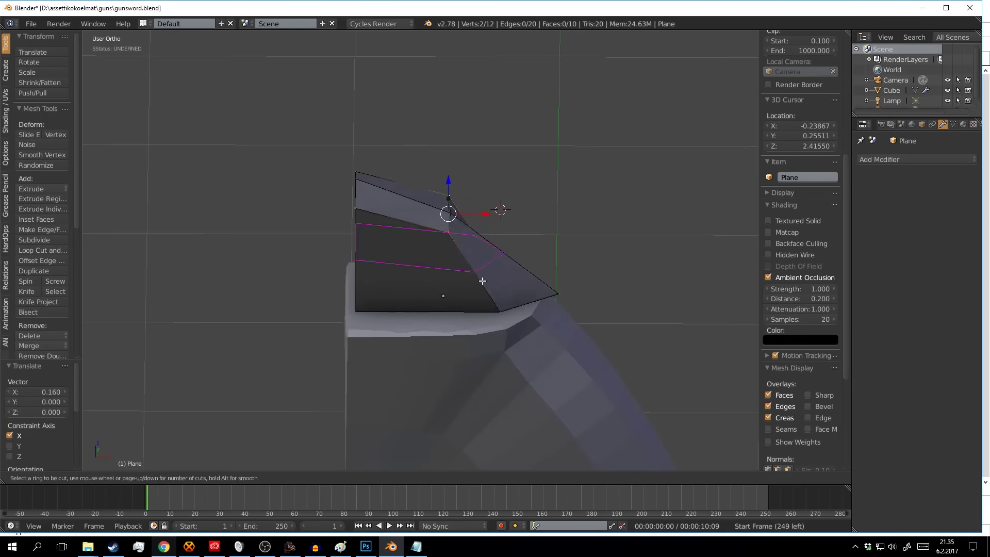
left_click(482, 281)
middle_click_drag(482, 281, 362, 289)
key("Tab")
key("q")
left_click(444, 312)
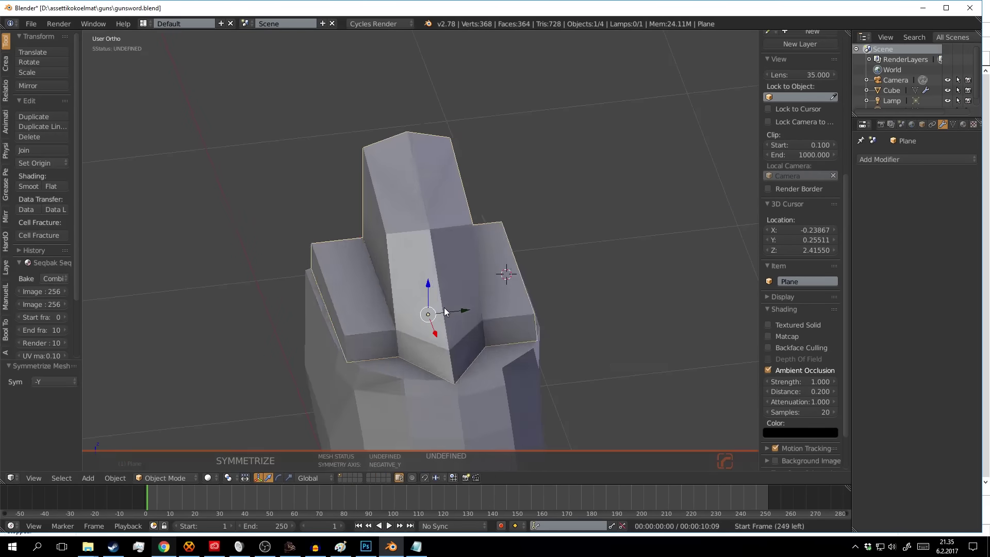
middle_click_drag(444, 312, 392, 268)
key("Tab")
Fill the open face with F and bevel the block's front vertex loop
left_click(537, 115)
key("Tab")
mouse_move(537, 115)
middle_mouse_down()
mouse_move(543, 263)
mouse_move(436, 274)
mouse_move(442, 294)
middle_mouse_up()
key("Tab")
key("f")
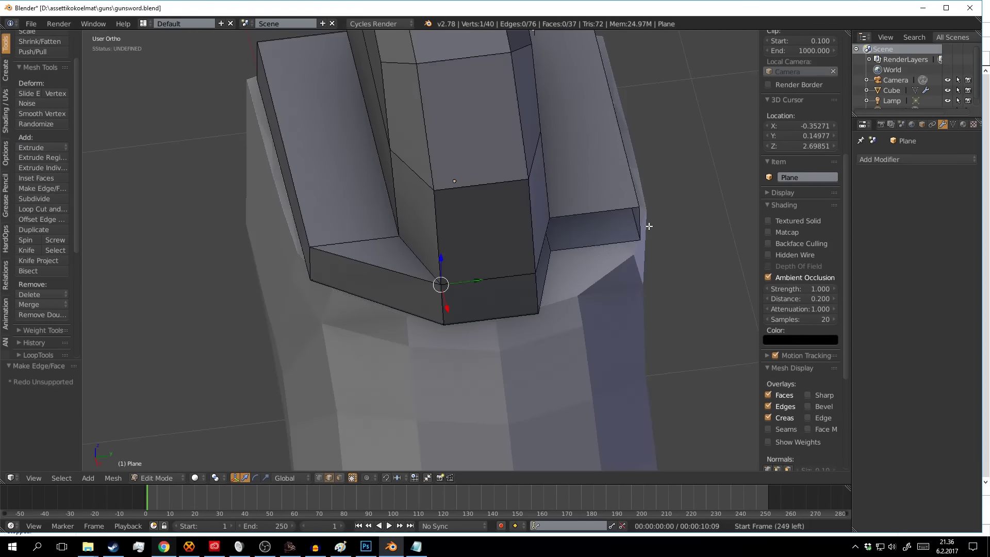
mouse_move(574, 256)
middle_mouse_down()
mouse_move(449, 274)
mouse_move(626, 290)
mouse_move(588, 263)
middle_mouse_up()
right_click(448, 274, "alt")
left_click(638, 292)
middle_click_drag(638, 292, 521, 255)
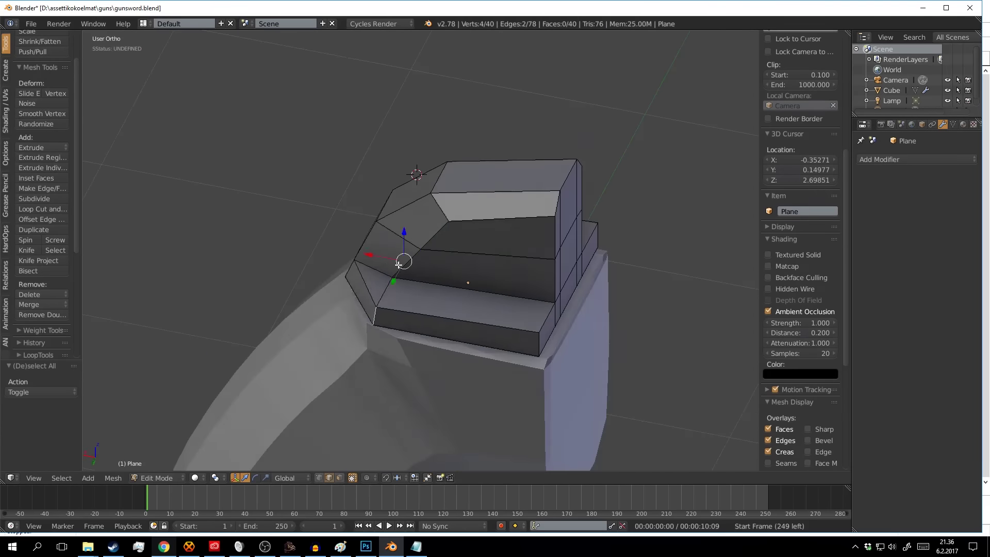
key("Tab")
key("Tab")
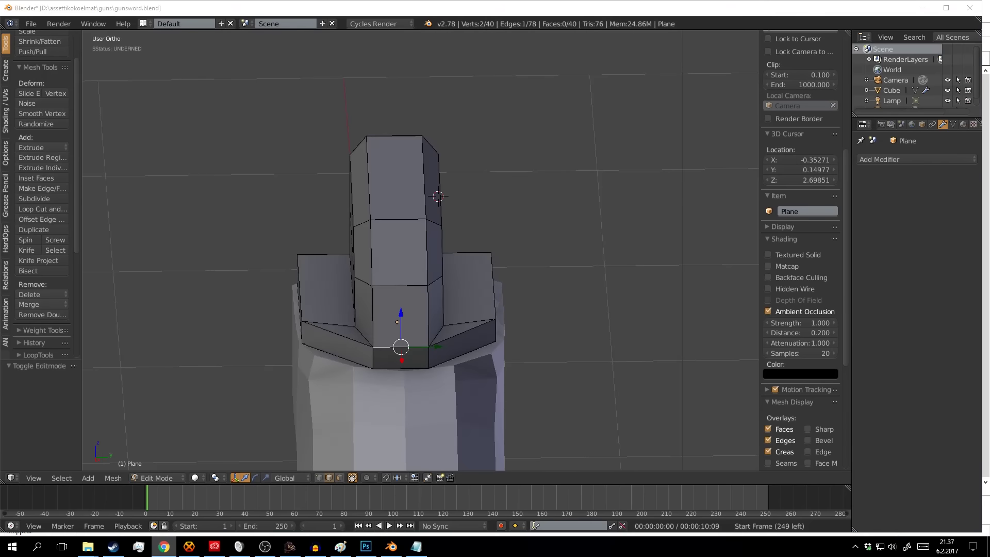
Inset a recessed slot into the block's side face
middle_click_drag(452, 303, 435, 181)
key("i")
left_click(641, 309)
key("Tab")
middle_click_drag(642, 310, 531, 294)
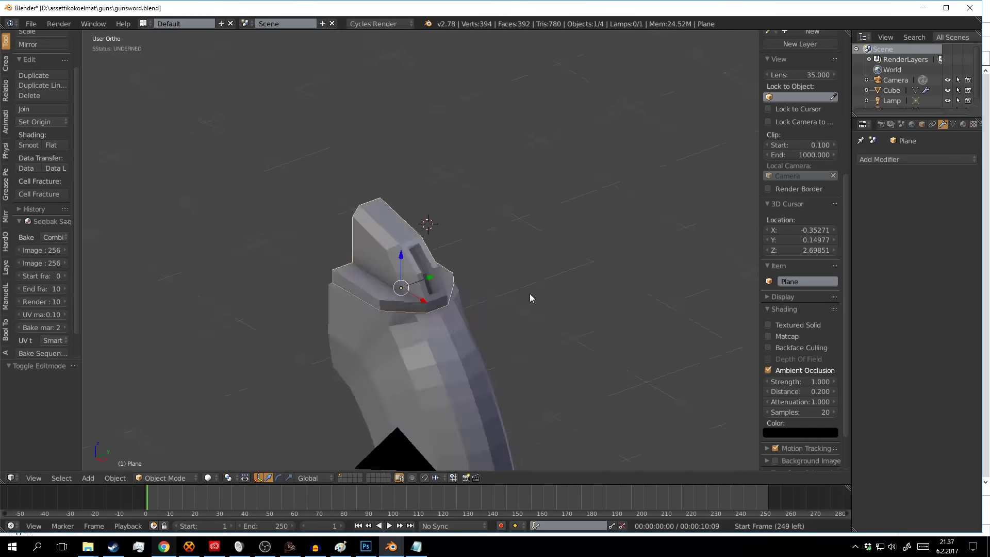
key("Tab")
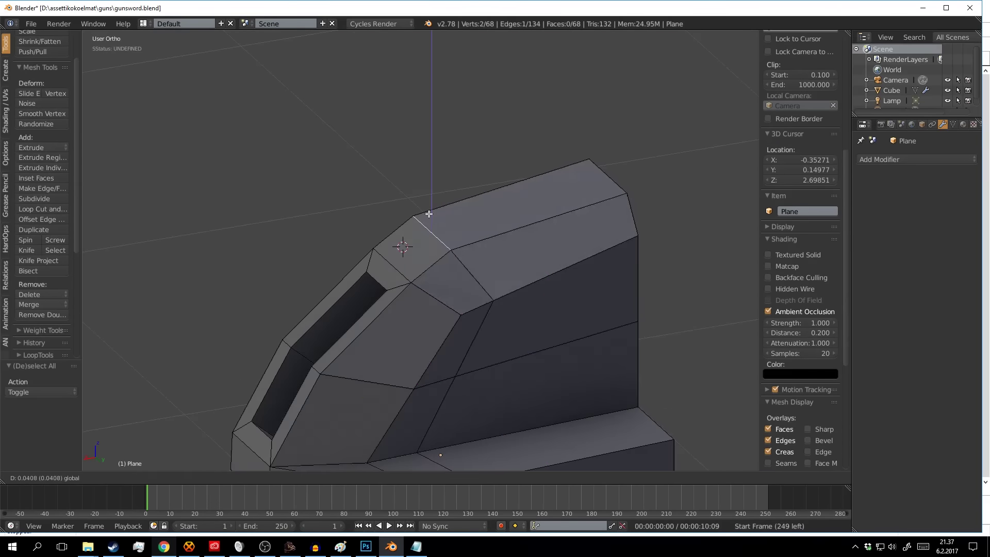
Orbit to a top-side view of the guard and select an edge beside the slot
middle_click_drag(426, 276, 287, 221)
key("Tab")
Re-enter Edit Mode on the guard, clear the selection and zoom in on the opening
key("Tab")
mouse_move(474, 261)
middle_mouse_down()
mouse_move(411, 243)
mouse_move(586, 307)
mouse_move(352, 290)
mouse_move(515, 240)
mouse_move(454, 289)
mouse_move(428, 347)
mouse_move(355, 295)
mouse_move(381, 283)
mouse_move(563, 288)
middle_mouse_up()
key("a")
scroll(428, 348, "up", 4)
right_click(428, 348)
scroll(444, 332, "down", 3)
key("Tab")
key("Tab")
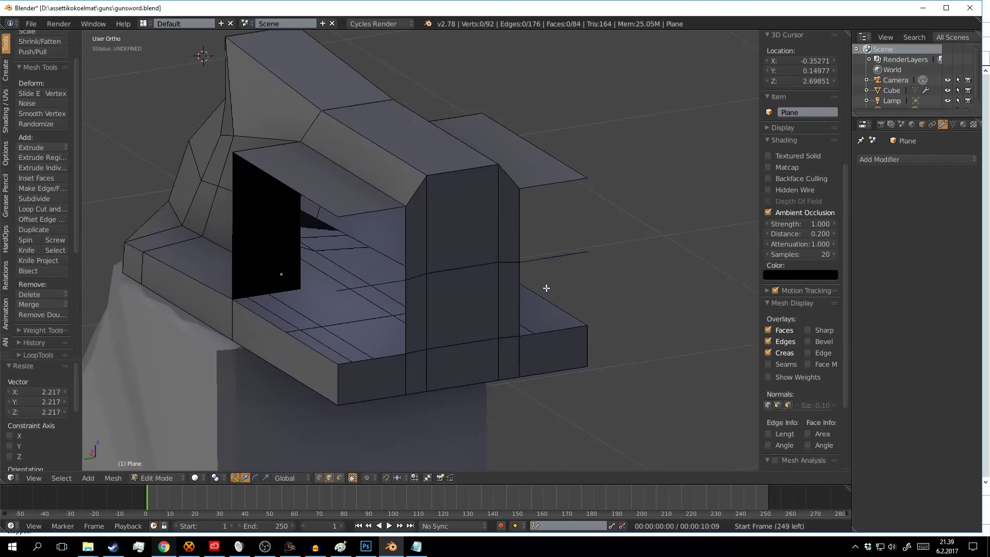
key("a")
mouse_move(387, 283)
middle_mouse_down()
mouse_move(535, 286)
mouse_move(454, 261)
mouse_move(500, 313)
mouse_move(466, 252)
mouse_move(566, 300)
middle_mouse_up()
scroll(446, 269, "up", 3)
key("Tab")
key("Tab")
scroll(446, 269, "down", 3)
key("a")
key("Escape")
Flatten the selected guard edges by scaling them to 0 along Z
mouse_move(607, 344)
middle_mouse_down()
mouse_move(543, 281)
mouse_move(473, 258)
middle_mouse_up()
key("s")
key("z")
key("0")
key("Return")
key("a")
Select a vertex on the guard and move it vertically along Z
mouse_move(553, 212)
middle_mouse_down()
mouse_move(520, 283)
mouse_move(594, 260)
middle_mouse_up()
middle_click_drag(543, 330, 475, 405)
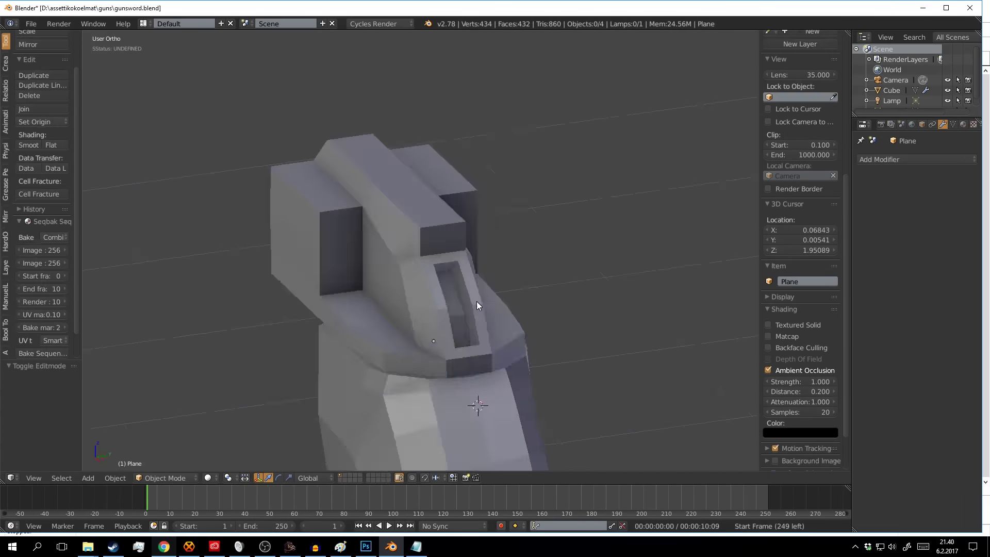
right_click(431, 260)
mouse_move(431, 261)
middle_mouse_down()
mouse_move(269, 401)
mouse_move(470, 233)
mouse_move(232, 275)
middle_mouse_up()
key("g")
key("z")
left_click(470, 233)
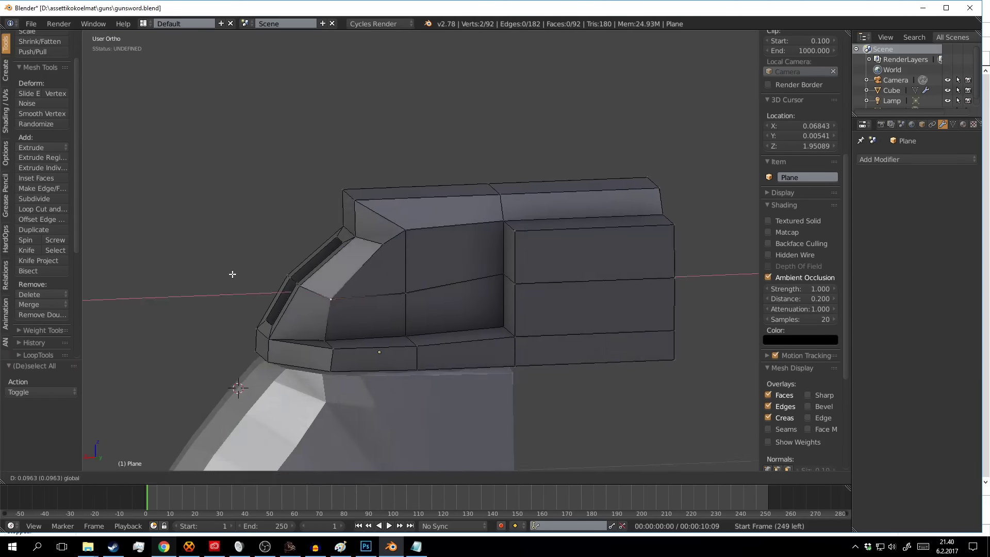
Extrude the selected faces outward from the guard
key("Tab")
key("Tab")
mouse_move(464, 298)
middle_mouse_down()
mouse_move(398, 221)
mouse_move(570, 268)
mouse_move(537, 389)
mouse_move(427, 278)
middle_mouse_up()
key("Tab")
key("Tab")
key("e")
left_click(473, 395)
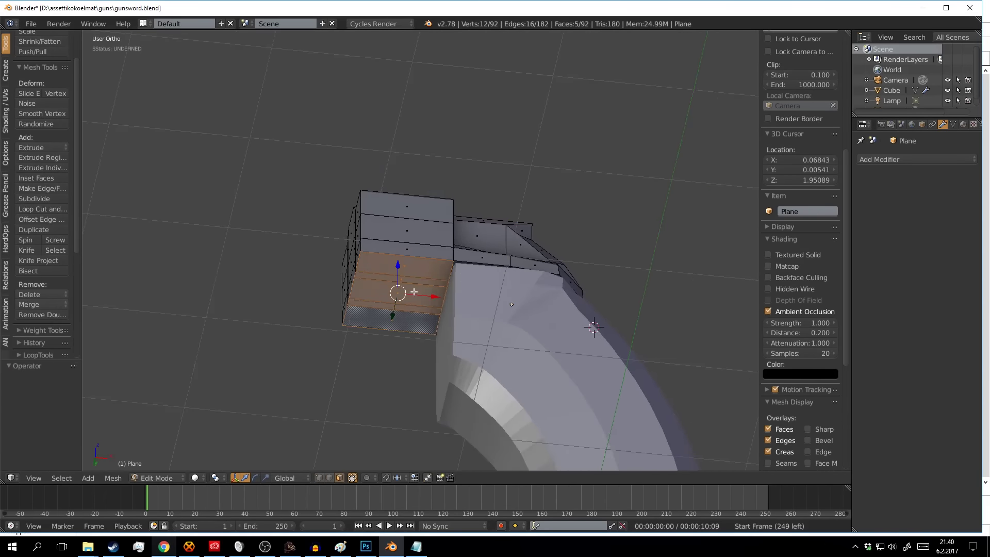
Lower the block's rear top vertices along Z so the back slopes down
mouse_move(472, 395)
middle_mouse_down()
mouse_move(432, 346)
mouse_move(522, 270)
mouse_move(455, 236)
middle_mouse_up()
scroll(454, 236, "up", 5)
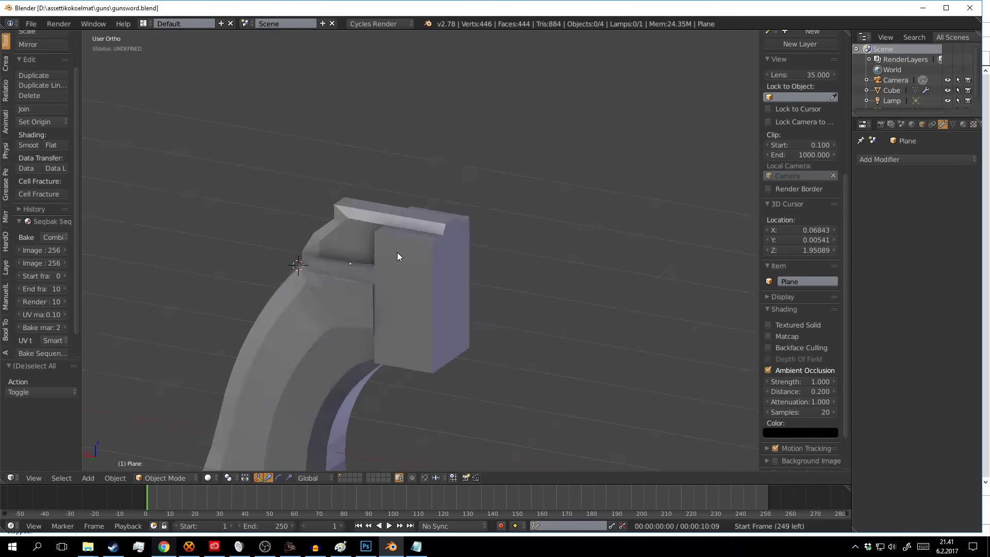
middle_click_drag(398, 252, 446, 261)
key("a")
right_click(473, 225)
key("g")
key("z")
left_click(473, 225)
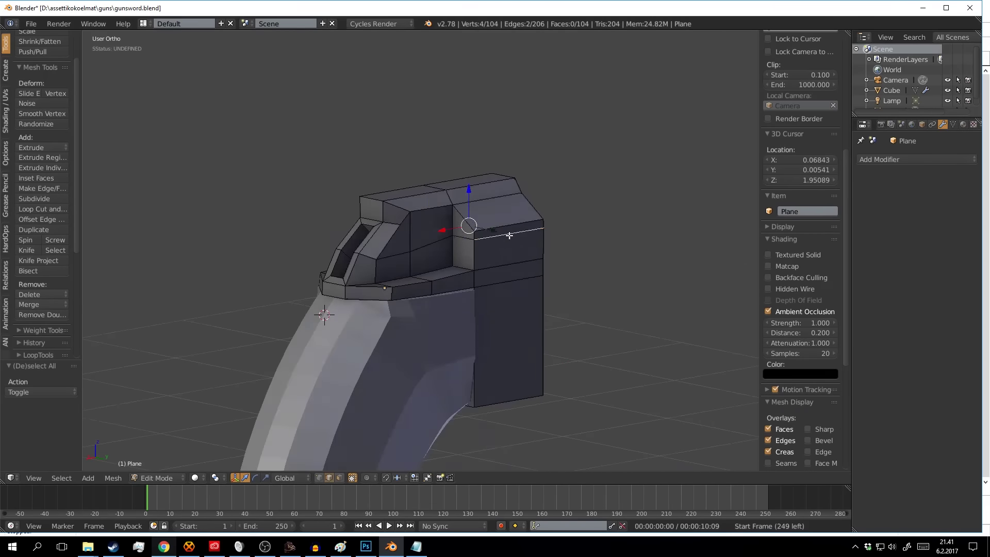
Briefly check the curved blade mesh in Edit Mode, then reselect the frame object
middle_click_drag(473, 225, 447, 235)
key("Tab")
right_click(561, 245)
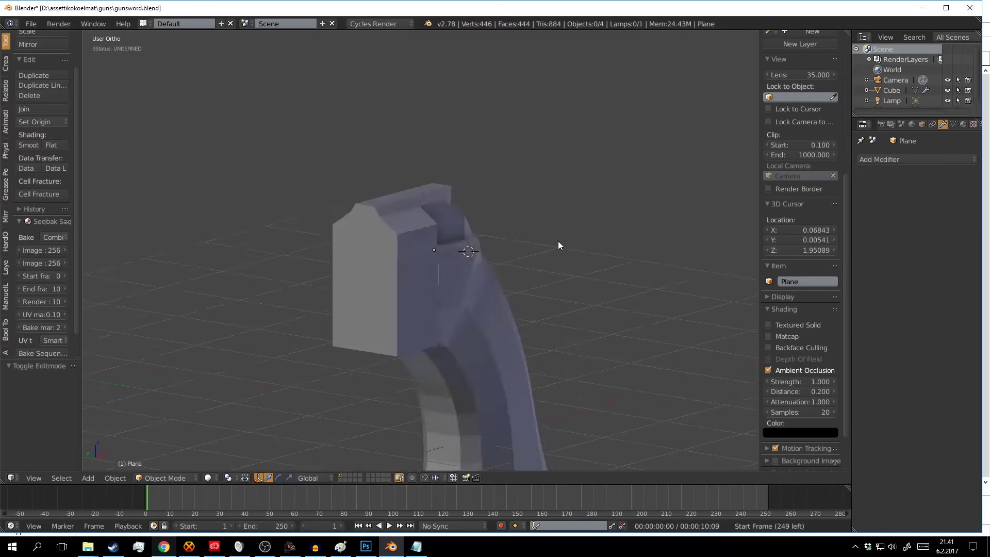
key("Tab")
key("a")
scroll(477, 295, "up", 4)
key("Tab")
scroll(467, 266, "down", 4)
middle_click_drag(469, 258, 477, 277)
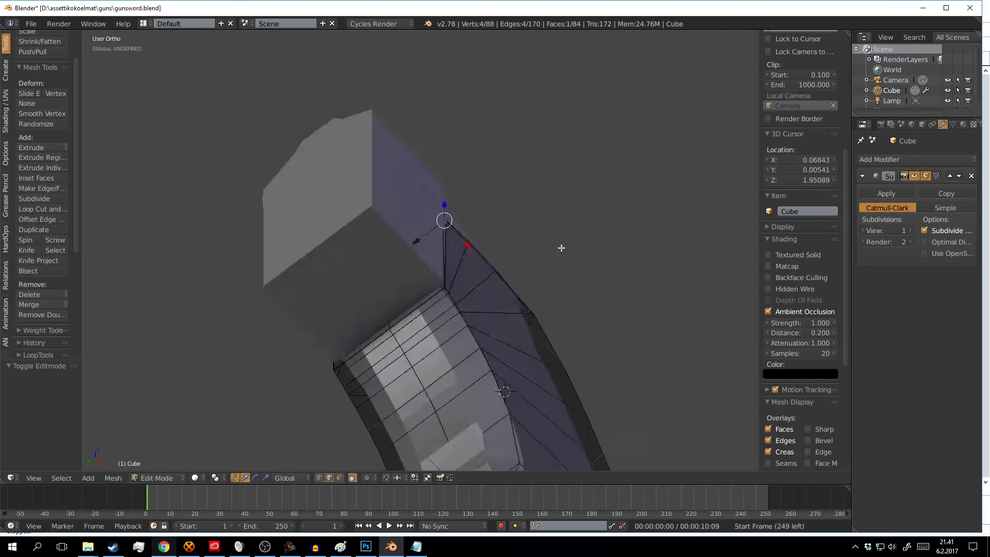
right_click(436, 236)
Orbit around the frame and place the 3D cursor beside it
key("Tab")
scroll(447, 237, "up", 2)
middle_click_drag(447, 237, 473, 234)
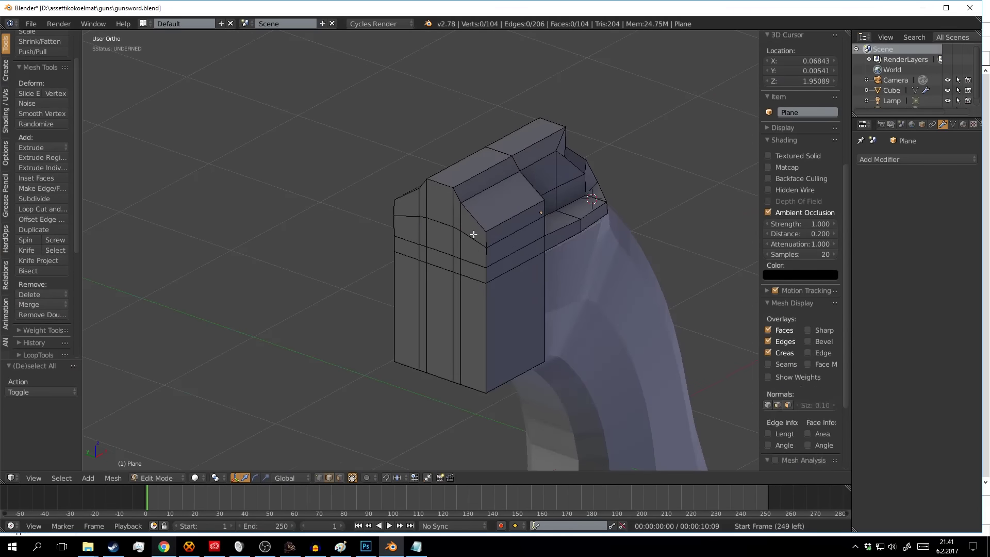
middle_click_drag(564, 256, 417, 245)
mouse_move(516, 225)
middle_mouse_down()
mouse_move(484, 252)
mouse_move(360, 248)
mouse_move(547, 330)
mouse_move(548, 267)
mouse_move(456, 315)
mouse_move(532, 297)
mouse_move(485, 237)
mouse_move(456, 150)
mouse_move(482, 248)
middle_mouse_up()
key("Tab")
left_click(491, 313)
Select the object, enter Edit Mode, select the whole mesh and begin scaling it
right_click(532, 296)
key("Tab")
middle_click_drag(481, 251, 515, 290)
key("a")
key("s")
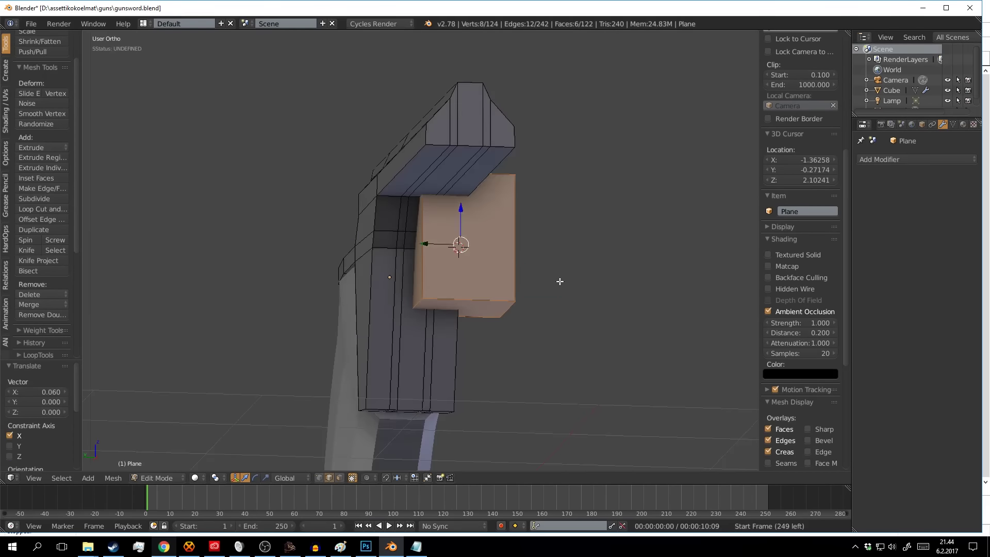
Select the box's top front edge and bevel the box edges
middle_click_drag(419, 267, 394, 221)
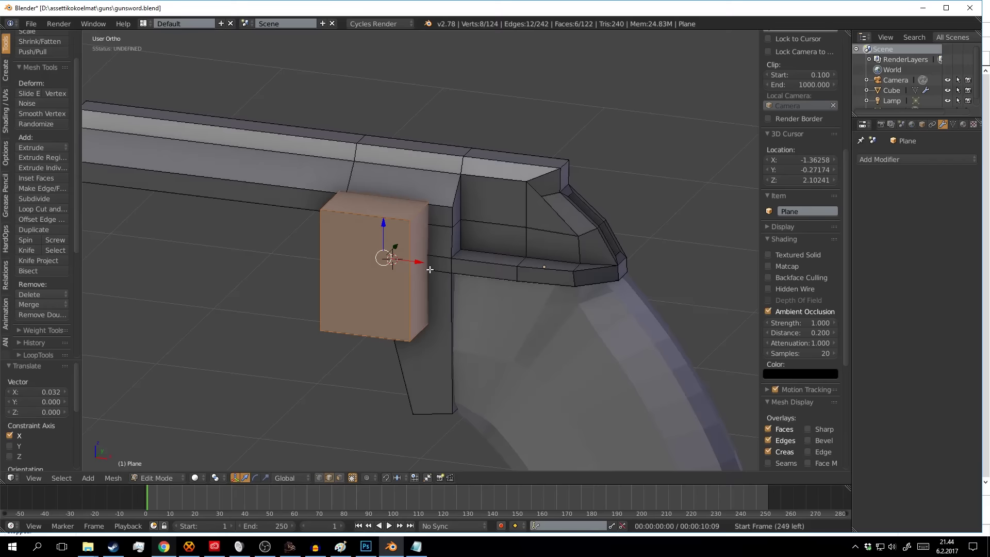
key("a")
right_click(394, 220)
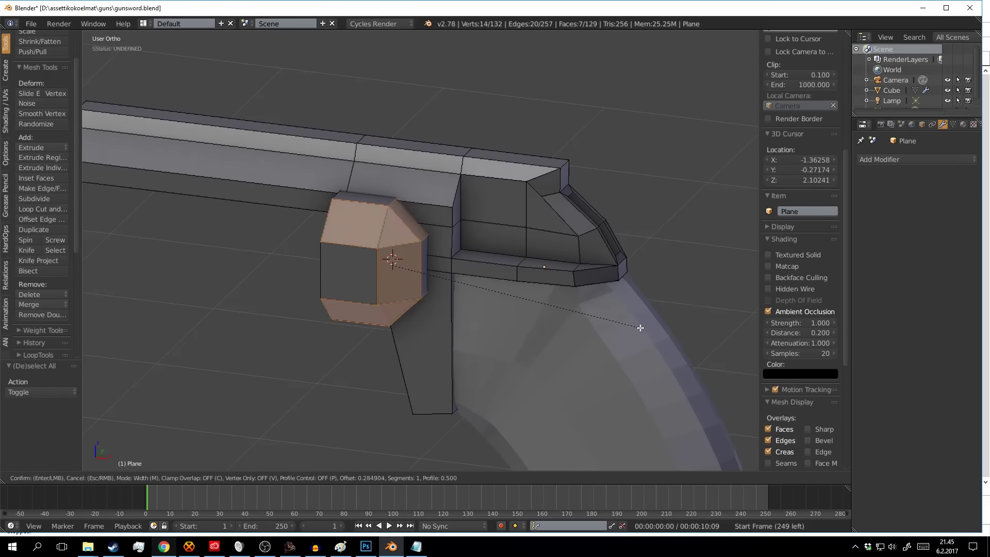
left_click(438, 287)
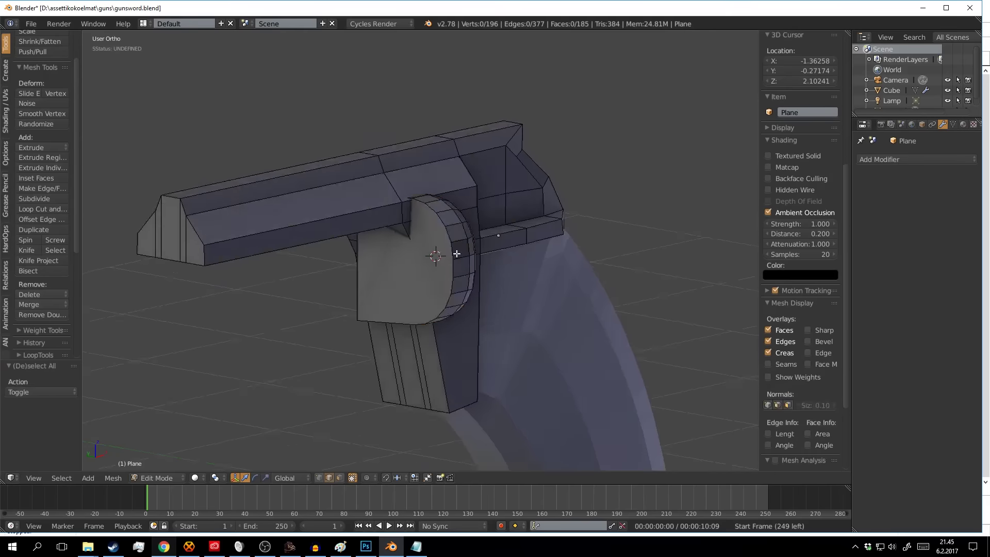
Move the bevelled selection up along Z
mouse_move(437, 288)
middle_mouse_down()
mouse_move(435, 217)
mouse_move(557, 283)
mouse_move(515, 268)
middle_mouse_up()
key("g")
key("z")
left_click(434, 218)
key("a")
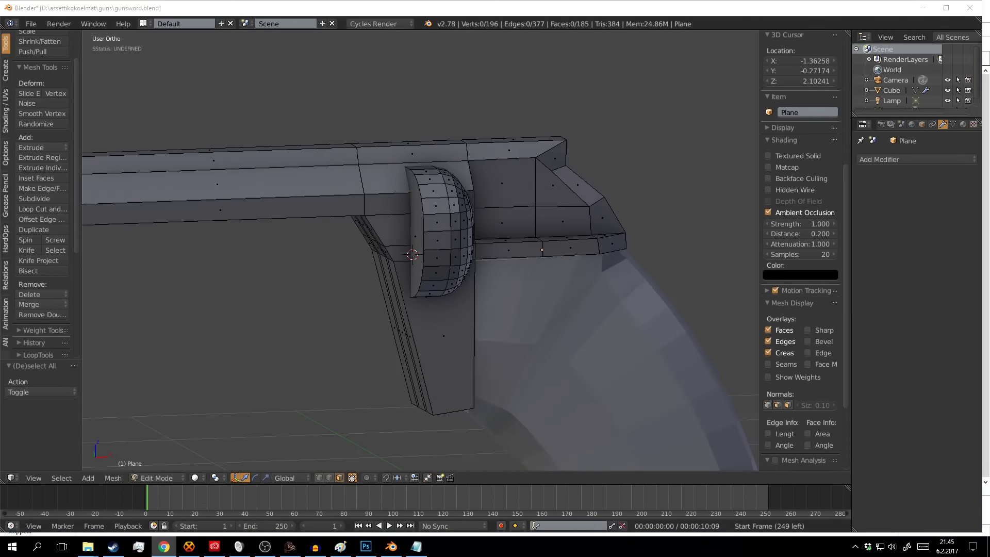
Select the whole rounded drum with L and move it along Y
mouse_move(413, 254)
middle_mouse_down()
mouse_move(361, 207)
mouse_move(487, 231)
middle_mouse_up()
key("l")
key("g")
key("y")
left_click(380, 181)
Try scaling a small face on the grip, then undo it
scroll(487, 231, "up", 3)
right_click(356, 196)
key("s")
left_click(421, 232)
key("s")
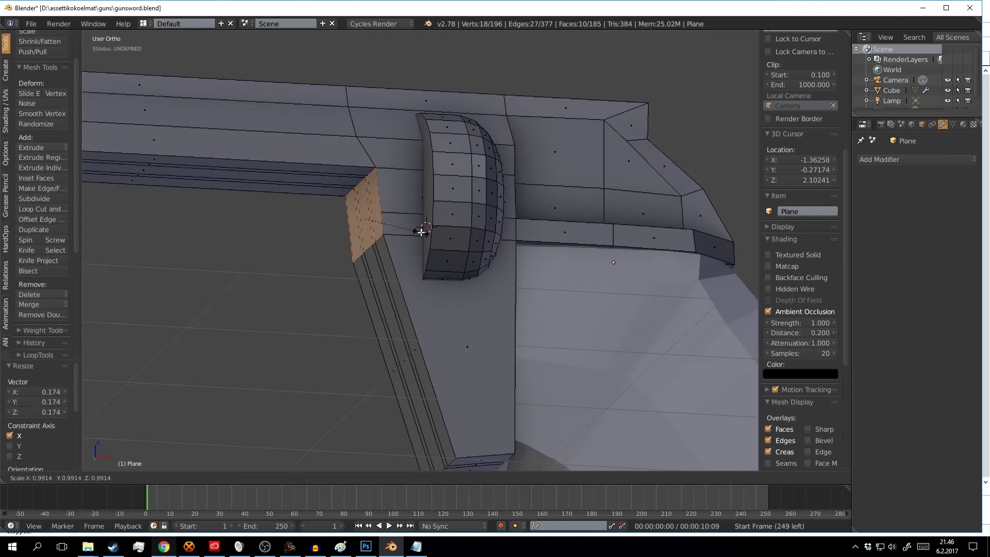
scroll(438, 226, "down", 3)
key("ctrl+z")
Return to editing the frame and select the drum's inner edge loop
mouse_move(438, 226)
middle_mouse_down()
mouse_move(506, 271)
mouse_move(393, 202)
middle_mouse_up()
key("Tab")
middle_click_drag(477, 269, 457, 315)
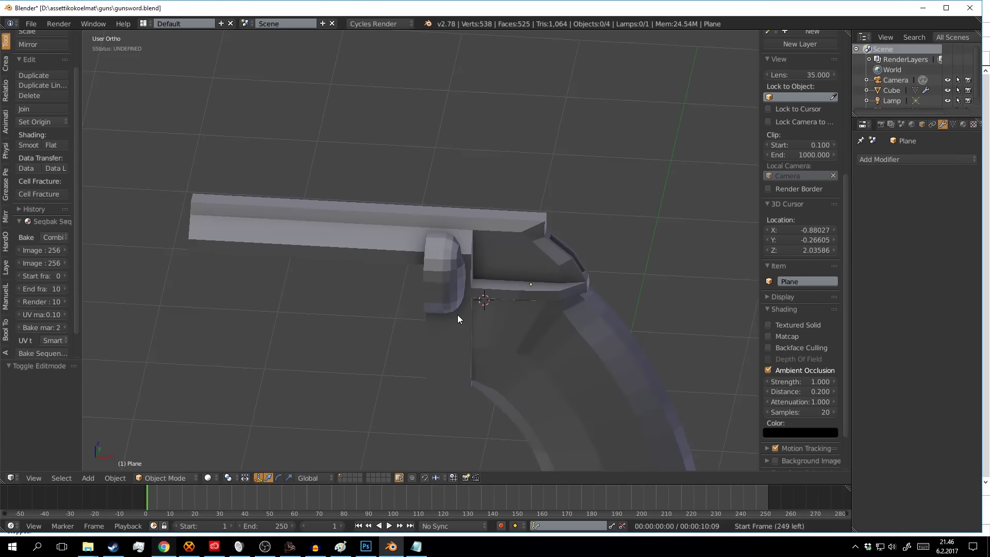
key("Tab")
mouse_move(519, 273)
middle_mouse_down()
mouse_move(507, 275)
mouse_move(528, 263)
mouse_move(465, 284)
mouse_move(533, 289)
middle_mouse_up()
left_click(508, 276)
key("a")
right_click(436, 309, "alt")
Make the drum's inner loop perfectly round with To Sphere at strength 1
key("shift+alt+s")
key("1")
key("Return")
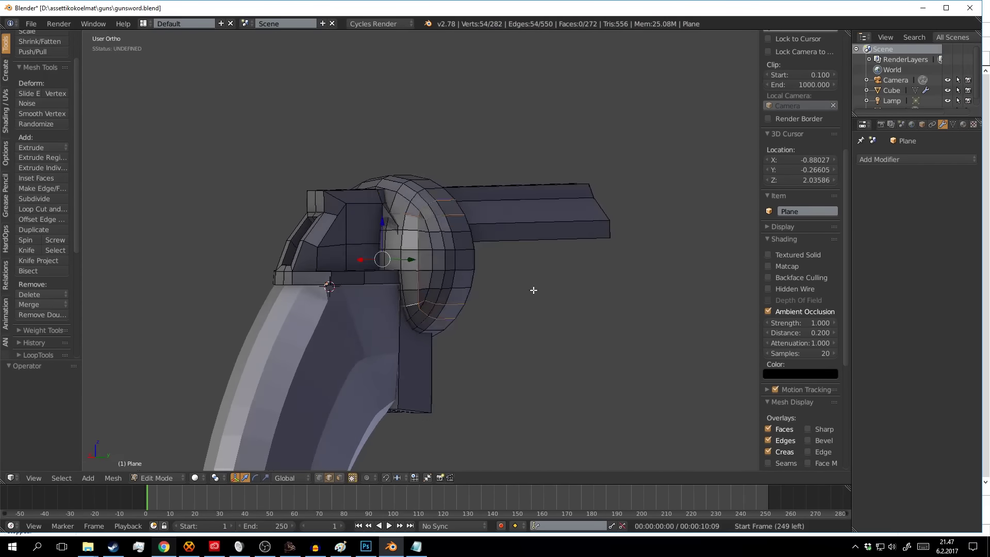
key("z")
key("c")
key("Escape")
key("z")
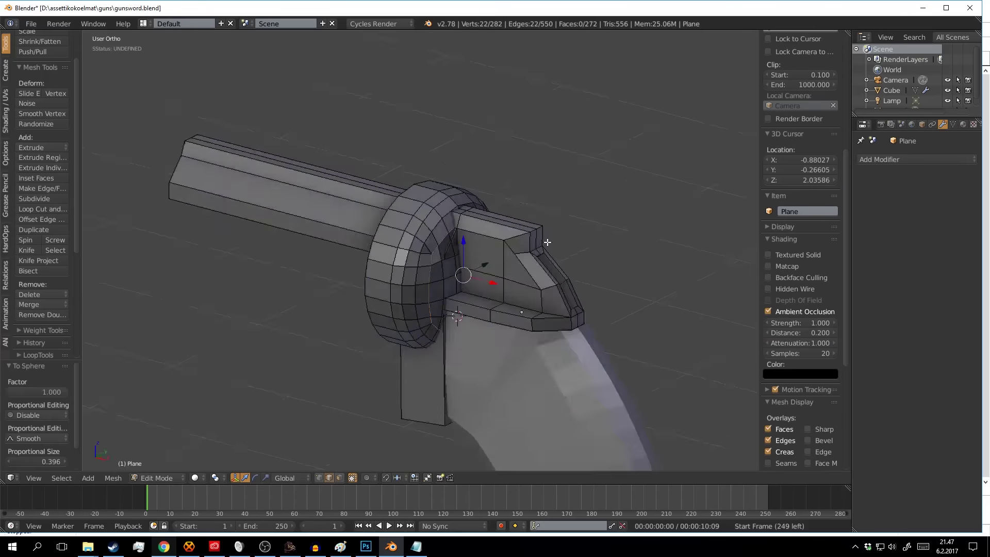
Select the drum with L and move it along X
mouse_move(396, 206)
middle_mouse_down()
mouse_move(528, 306)
mouse_move(642, 246)
middle_mouse_up()
key("l")
key("g")
key("x")
left_click(528, 306)
key("Tab")
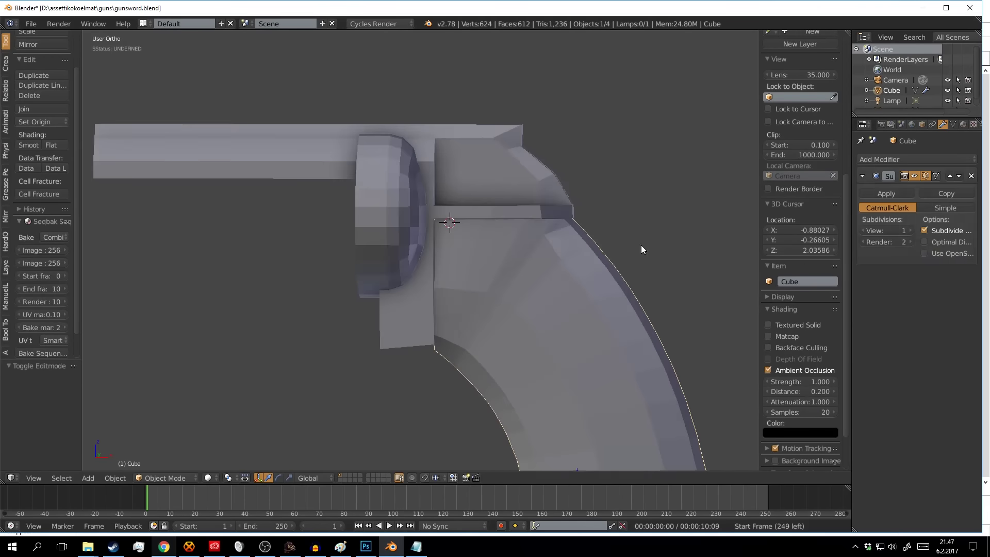
Move the tall box beside the frame along X
right_click(495, 265)
key("g")
key("x")
left_click(380, 169)
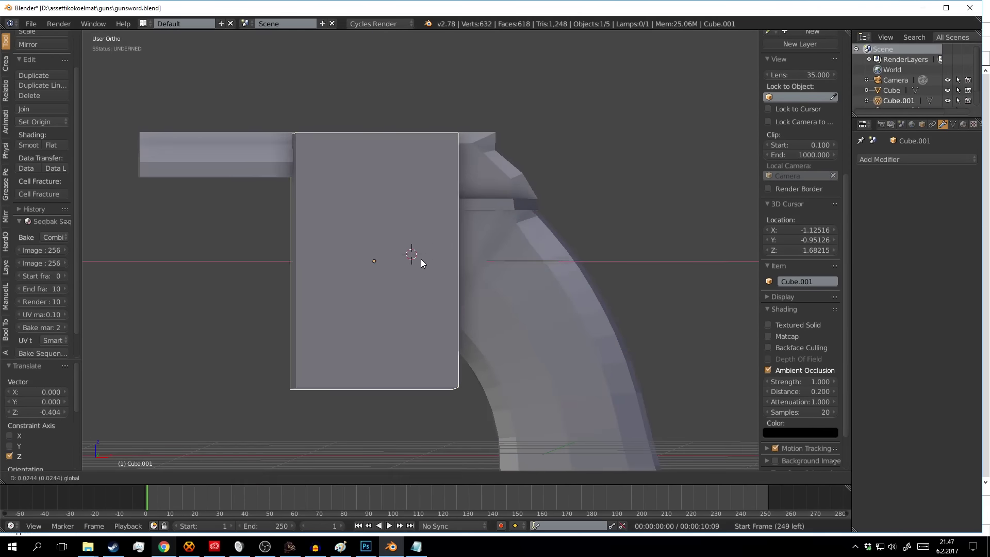
middle_click_drag(420, 259, 466, 247)
Select a vertical edge loop of the frame and adjust its position
right_click(438, 249)
key("Tab")
key("a")
mouse_move(526, 270)
middle_mouse_down()
mouse_move(331, 238)
mouse_move(423, 140)
middle_mouse_up()
right_click(423, 139, "alt+shift")
left_click(647, 231)
key("Tab")
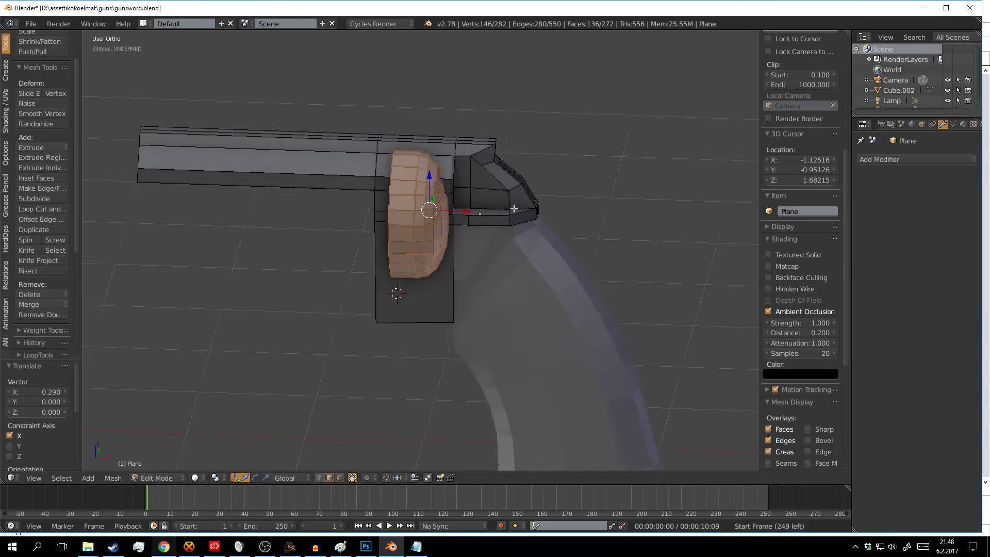
Select a vertical strip of grip faces and reposition it to shape the grip
scroll(474, 219, "up", 3)
scroll(474, 219, "down", 3)
key("Tab")
key("a")
scroll(464, 289, "up", 5)
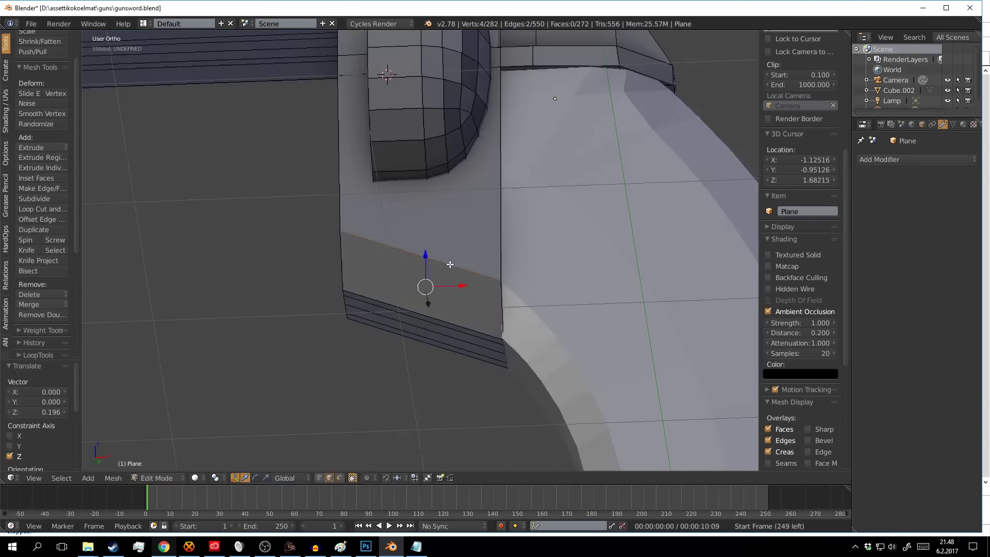
scroll(450, 264, "down", 5)
mouse_move(450, 265)
middle_mouse_down()
mouse_move(501, 303)
mouse_move(403, 196)
middle_mouse_up()
key("a")
right_click(402, 196, "alt")
middle_click_drag(505, 221, 395, 108)
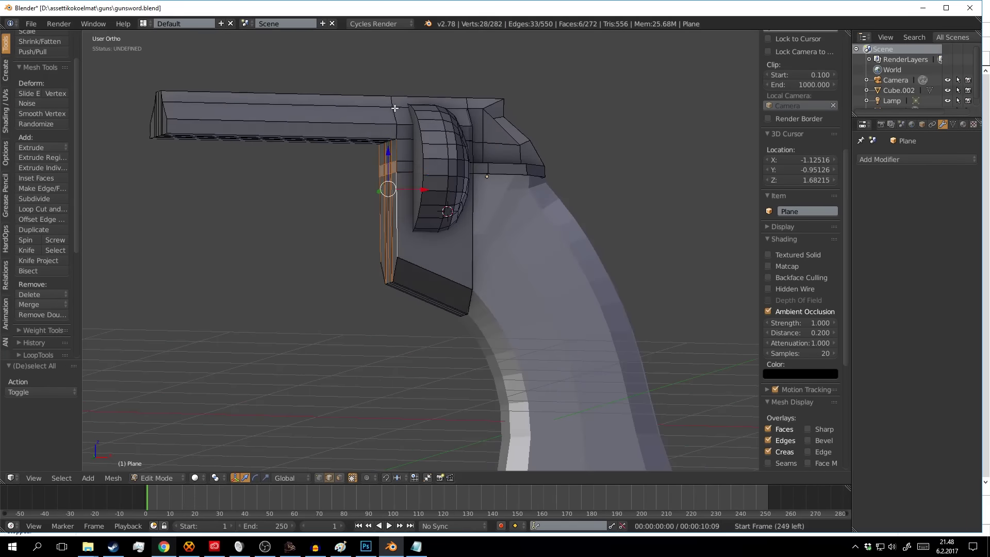
left_click(518, 178)
key("Tab")
Select the entire frame mesh and merge duplicate vertices with Remove Doubles
key("a")
scroll(534, 200, "down", 5)
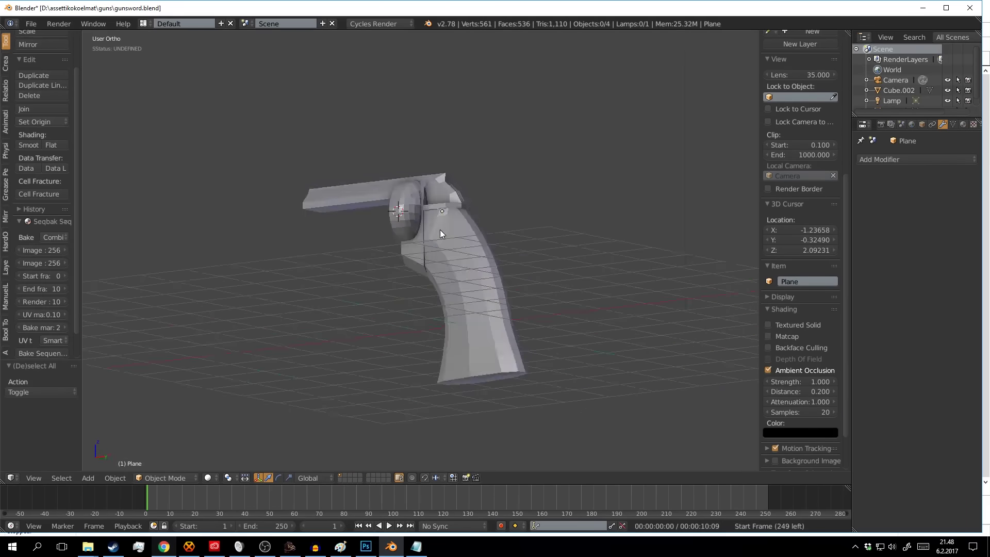
scroll(440, 234, "up", 4)
key("Tab")
key("a")
key("w")
left_click(441, 286)
Extrude the grip face downward below the frame
key("a")
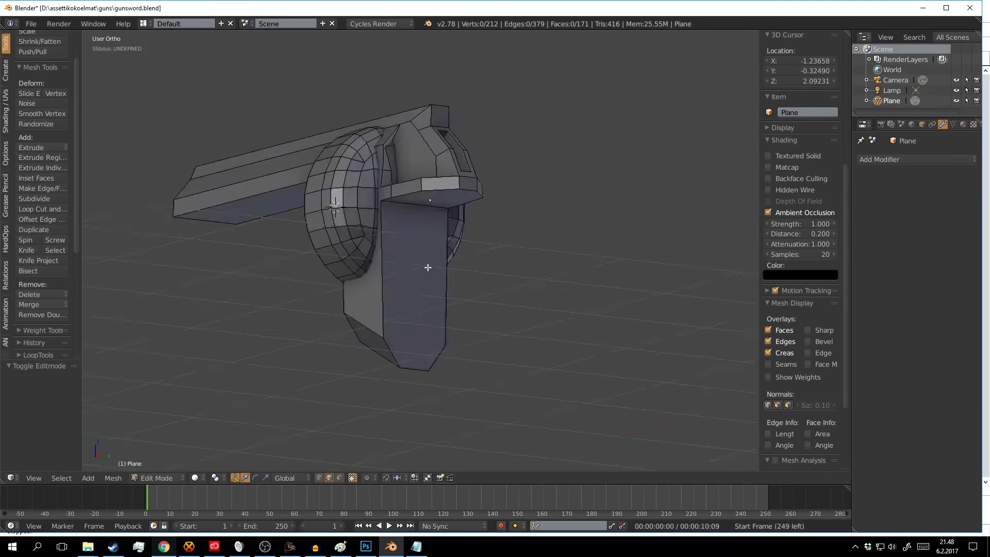
middle_click_drag(428, 267, 464, 216)
key("KP_1")
key("e")
left_click(586, 282)
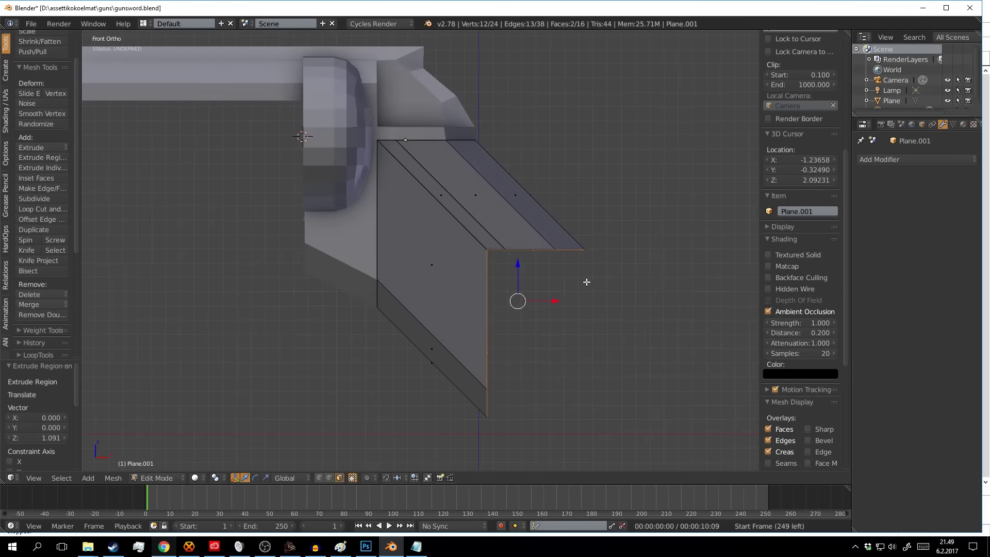
key("Escape")
In front view and wireframe, select the grip's inner edge and bottom corner
middle_click_drag(537, 400, 453, 304)
key("KP_1")
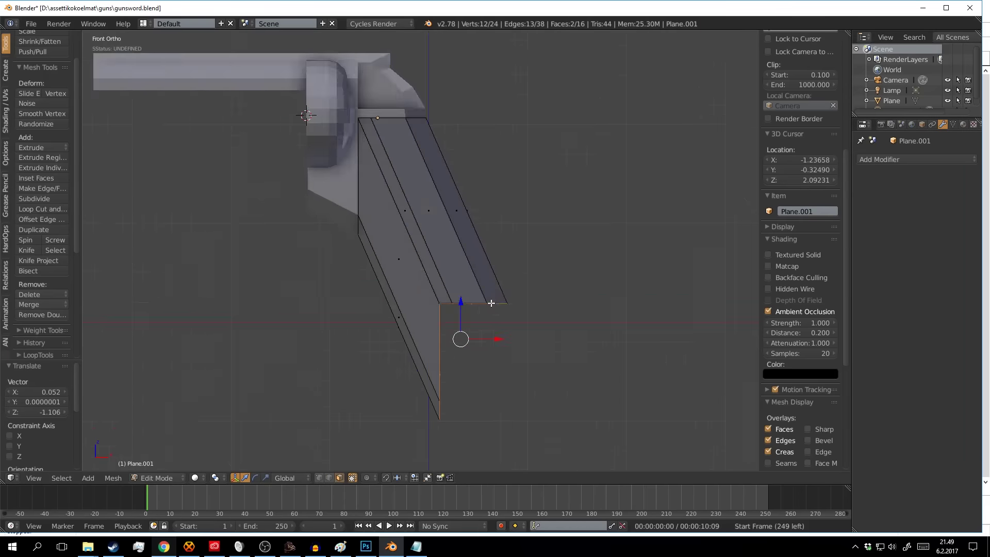
key("a")
right_click(421, 282)
key("z")
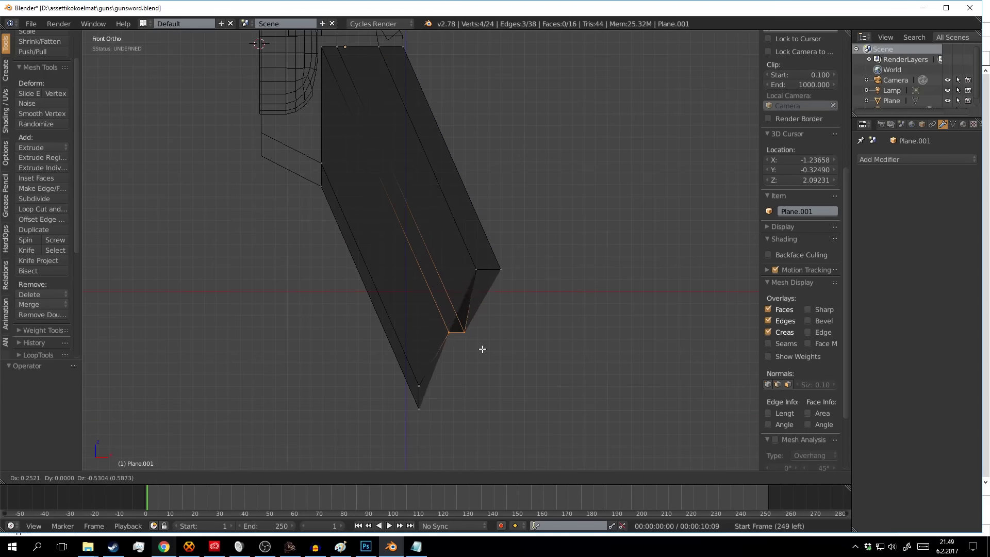
key("Escape")
key("a")
right_click(500, 269)
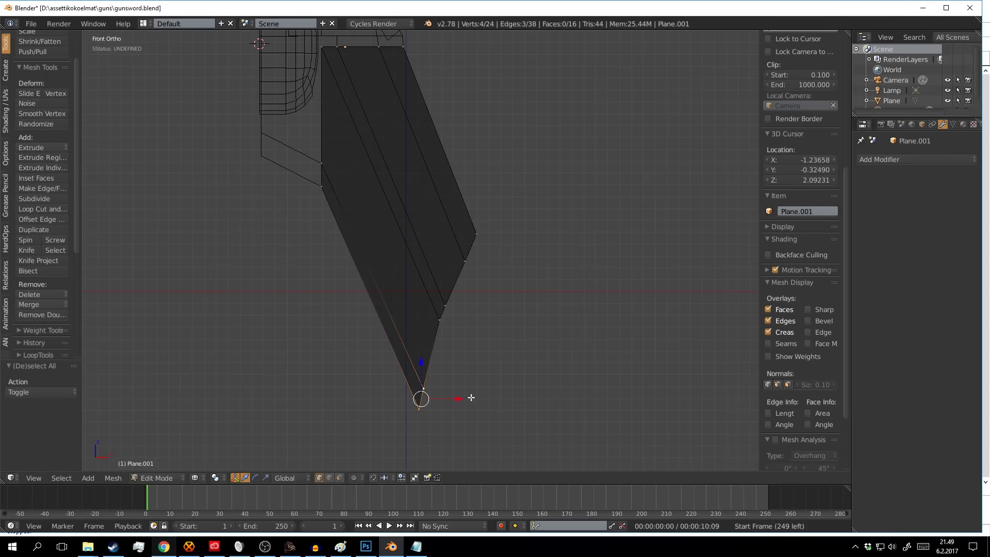
key("z")
Add a loop cut across the grip piece
middle_click_drag(509, 341, 506, 289)
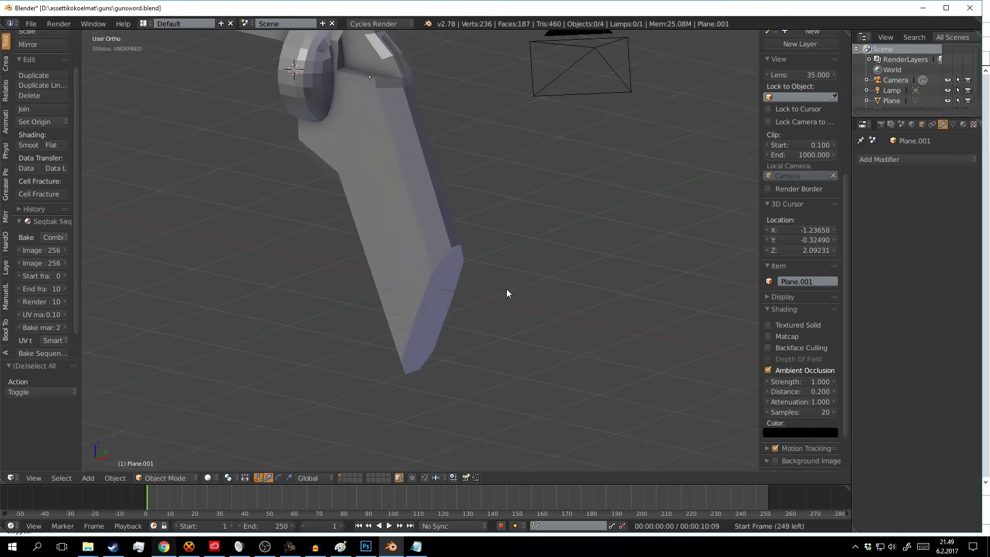
key("KP_1")
key("ctrl+r")
left_click(541, 239)
Select an edge path on the grip and slide it into position
key("z")
key("a")
scroll(541, 240, "up", 1)
right_click(394, 243, "alt")
key("g")
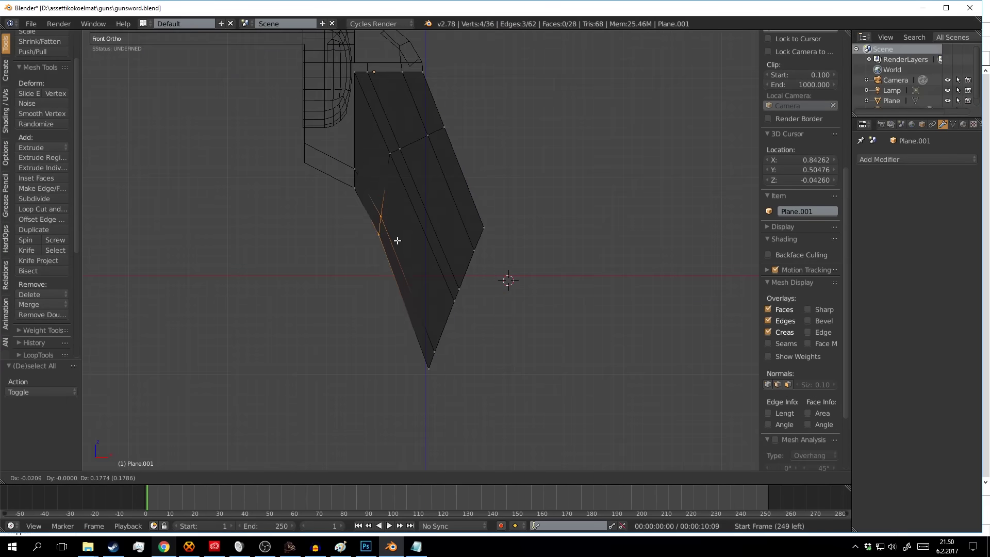
left_click(421, 177)
key("a")
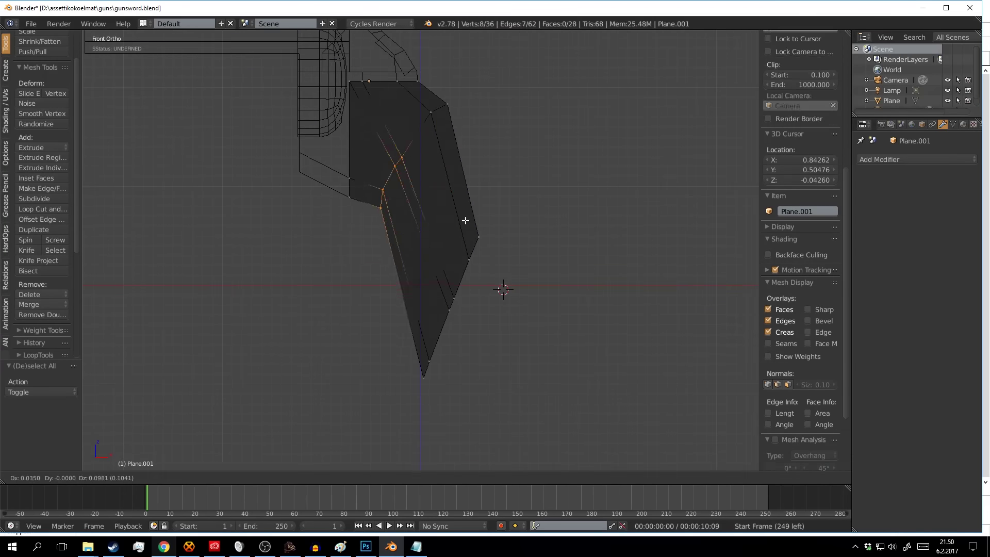
left_click(466, 221)
Bevel the grip's edge path into a curve and rotate the lower right edge loop
key("ctrl+b")
left_click(518, 228)
right_click(485, 242, "alt")
key("r")
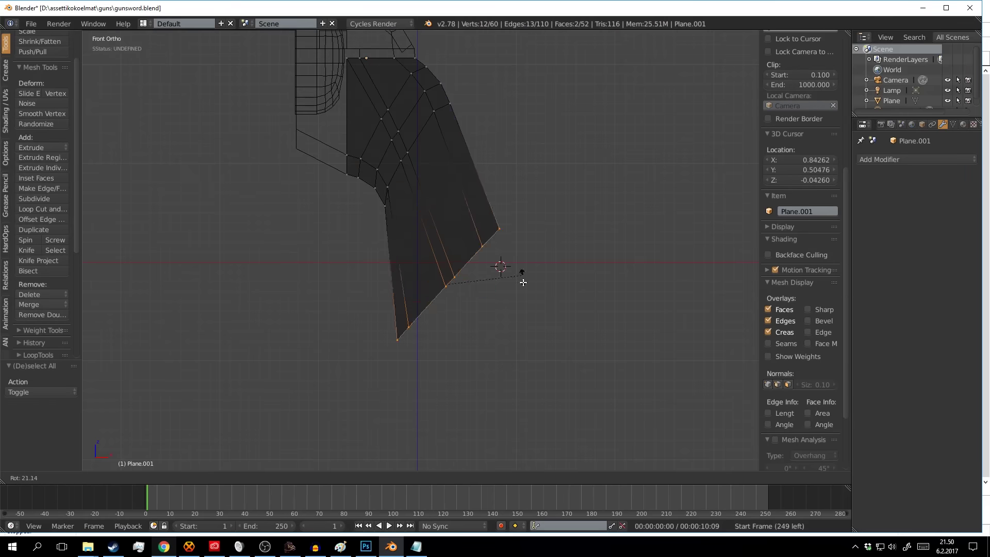
key("a")
scroll(452, 288, "up", 2)
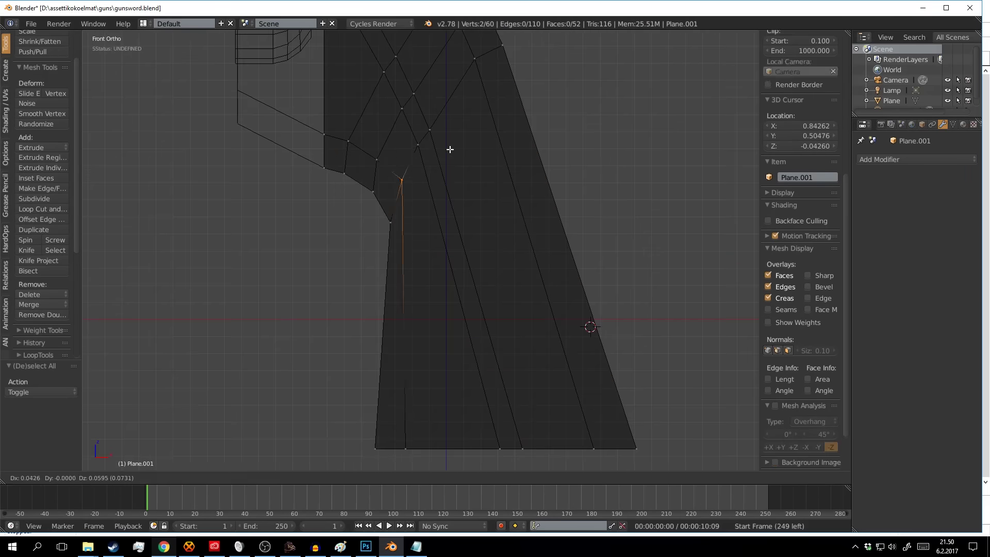
Reposition two grip vertices, add edge loops, and widen the flat bottom along X
key("g")
left_click(421, 228)
key("ctrl+r")
left_click(508, 272)
key("a")
scroll(507, 323, "down", 2)
key("c")
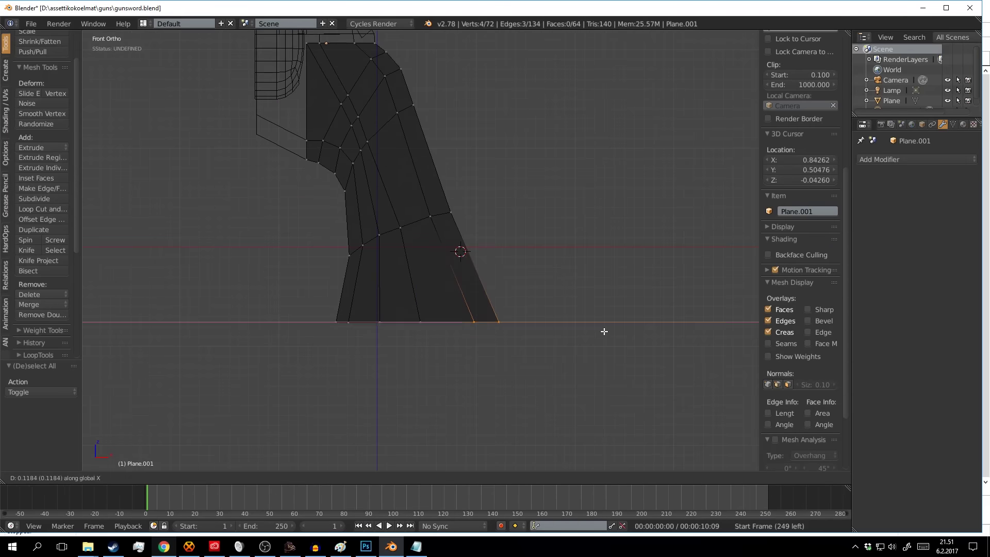
Leave grip editing and select part of the frame mesh for editing
key("Tab")
key("Tab")
key("Tab")
mouse_move(471, 254)
middle_mouse_down()
mouse_move(424, 258)
mouse_move(554, 306)
mouse_move(448, 350)
middle_mouse_up()
key("Tab")
key("Tab")
key("Tab")
key("Tab")
middle_click_drag(598, 345, 478, 309)
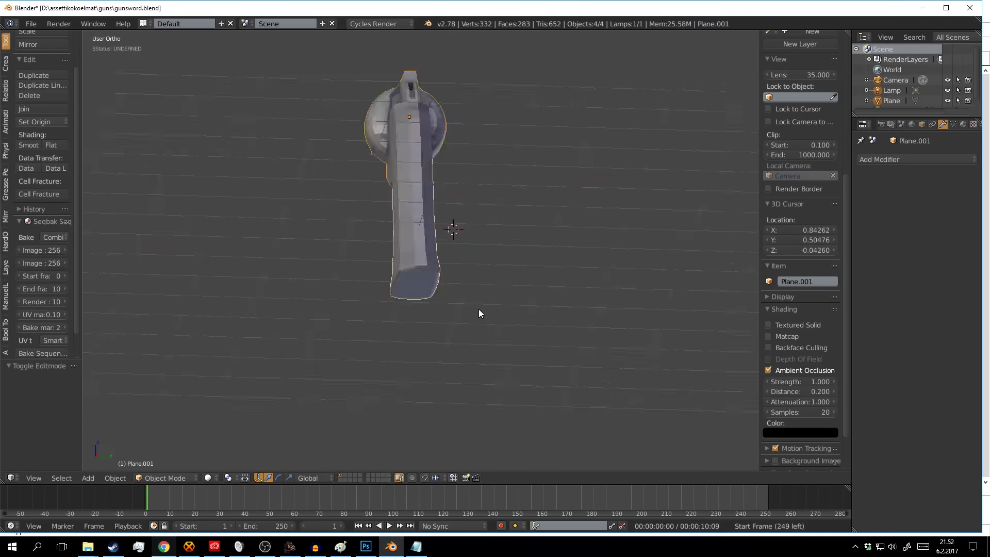
right_click(450, 218)
Lower the selected frame geometry along the Z axis
key("Tab")
key("g")
key("z")
left_click(257, 200)
key("KP_1")
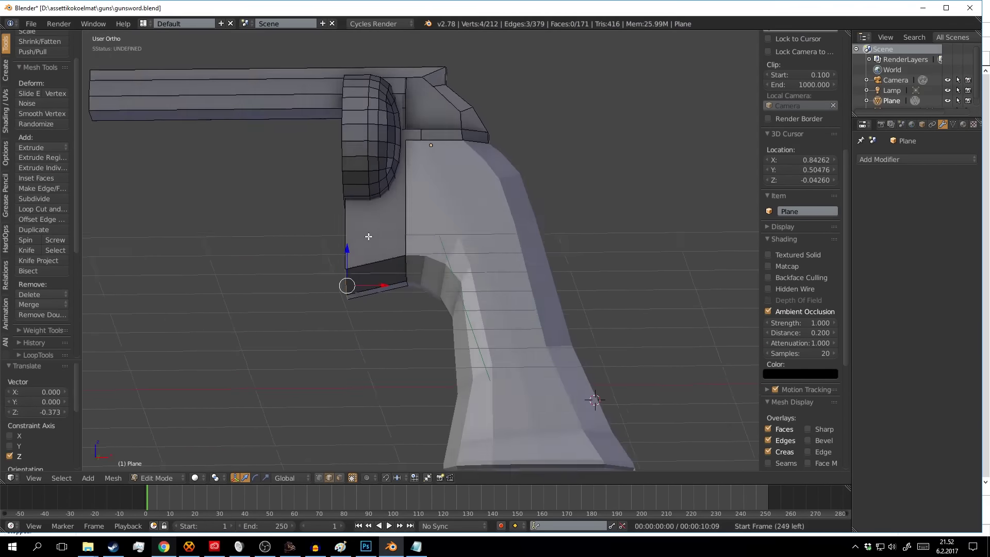
Circle-select the grip's top-front corner faces and move them
key("Tab")
right_click(451, 289)
key("Tab")
key("a")
key("c")
left_click(450, 290)
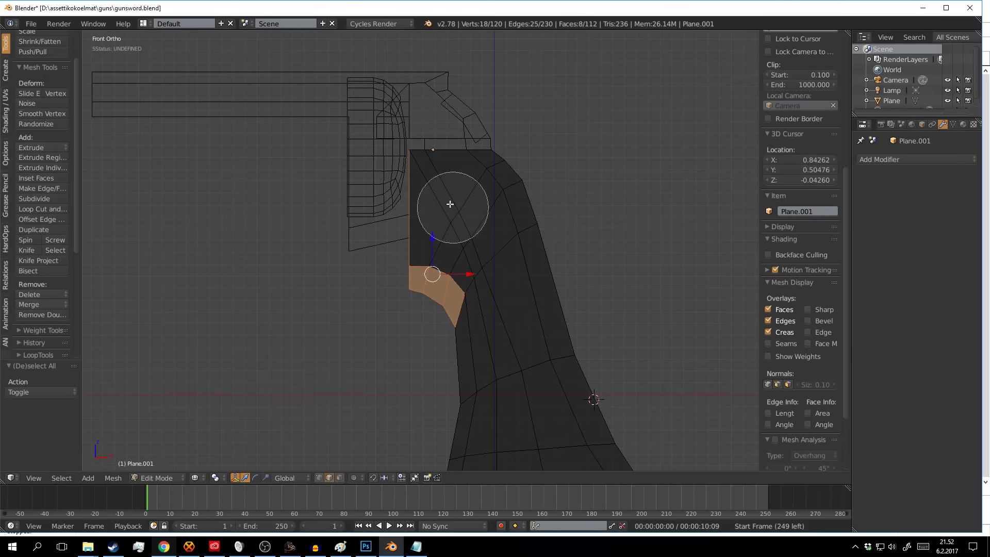
left_click(432, 199)
Connect and reposition the vertices inside the grip's top-front corner
scroll(464, 233, "up", 3)
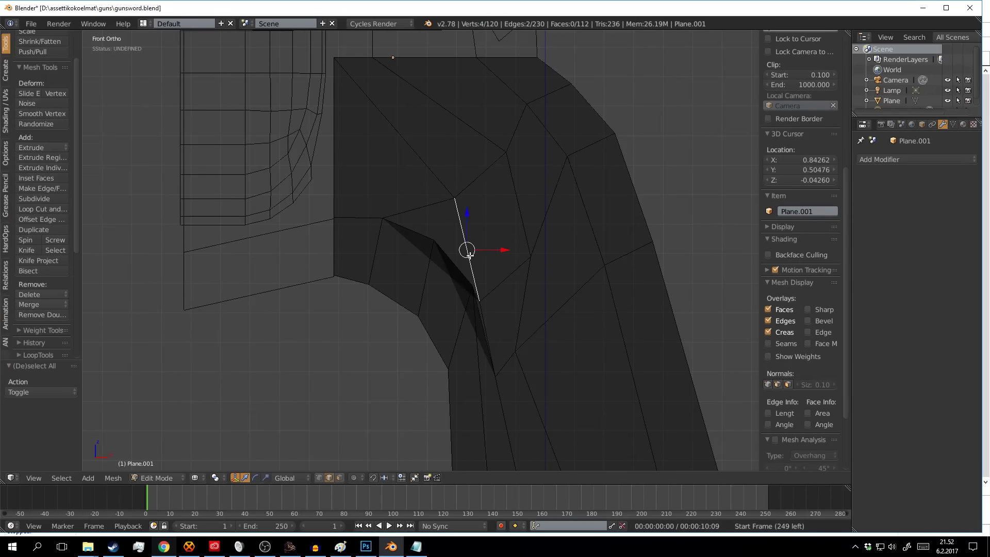
scroll(493, 277, "up", 3)
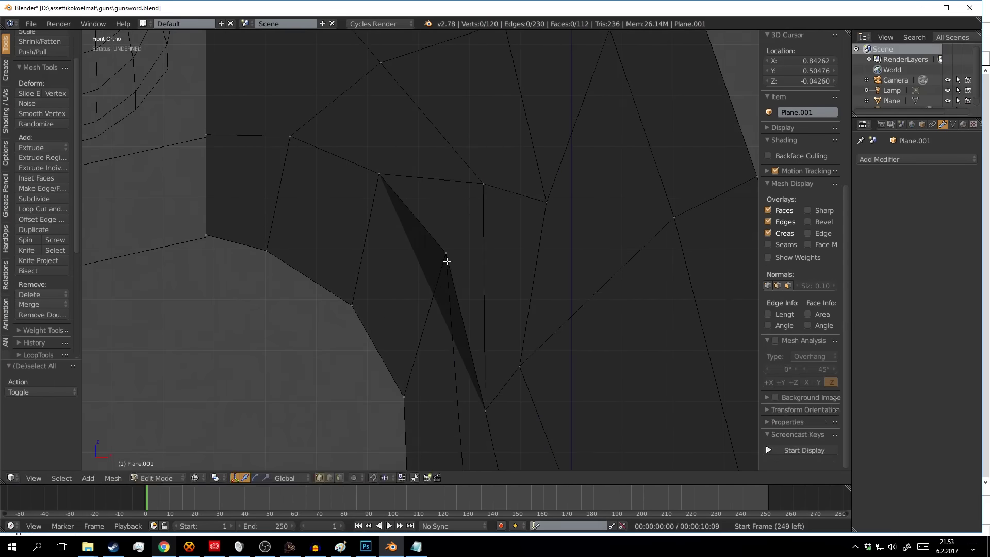
left_click(447, 261)
scroll(488, 285, "down", 1)
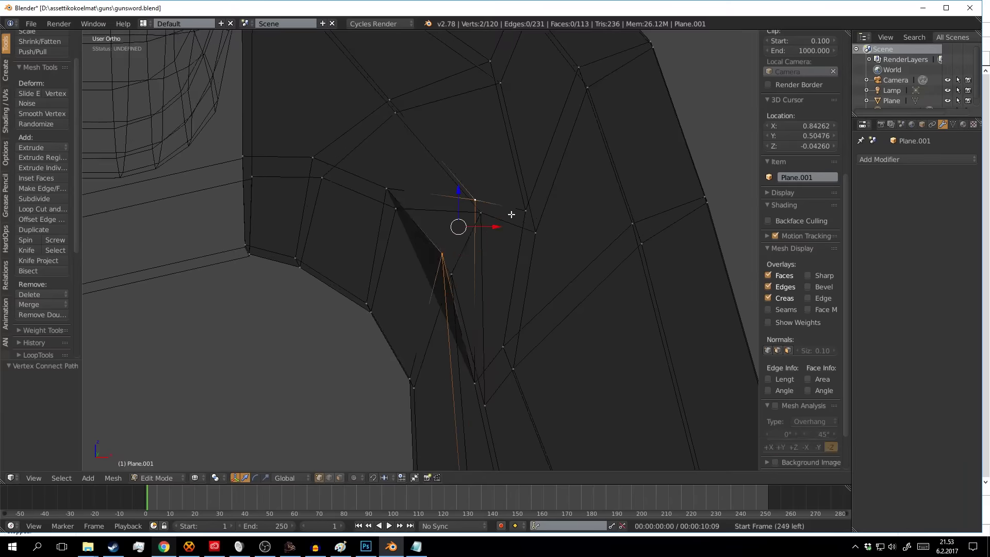
middle_click_drag(470, 208, 339, 308)
key("g")
left_click(338, 308)
scroll(338, 308, "down", 2)
Symmetrize the grip so both sides match
key("Tab")
scroll(412, 263, "down", 4)
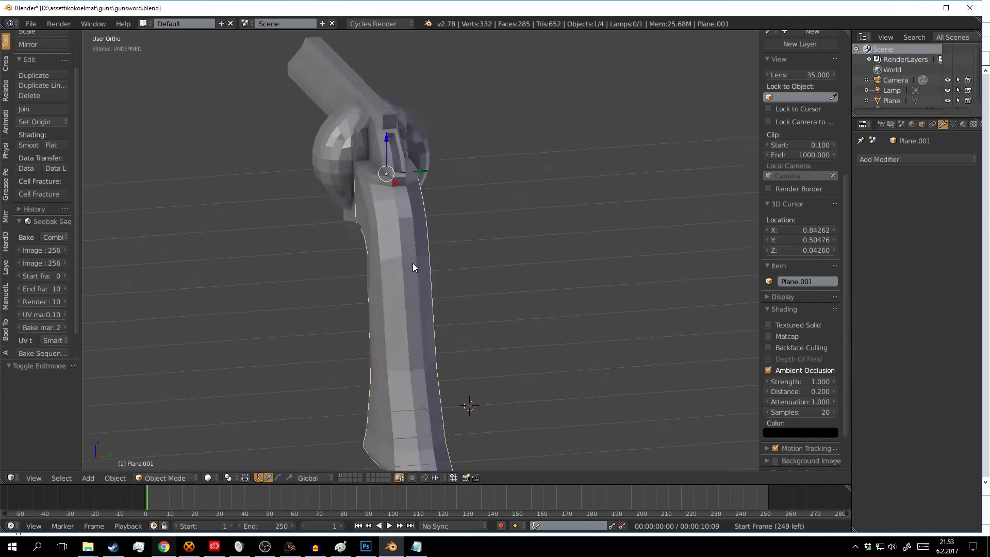
key("q")
left_click(436, 341)
middle_click_drag(540, 377, 407, 255)
Merge two stray corner vertices at the last selected one
key("Tab")
scroll(476, 281, "up", 4)
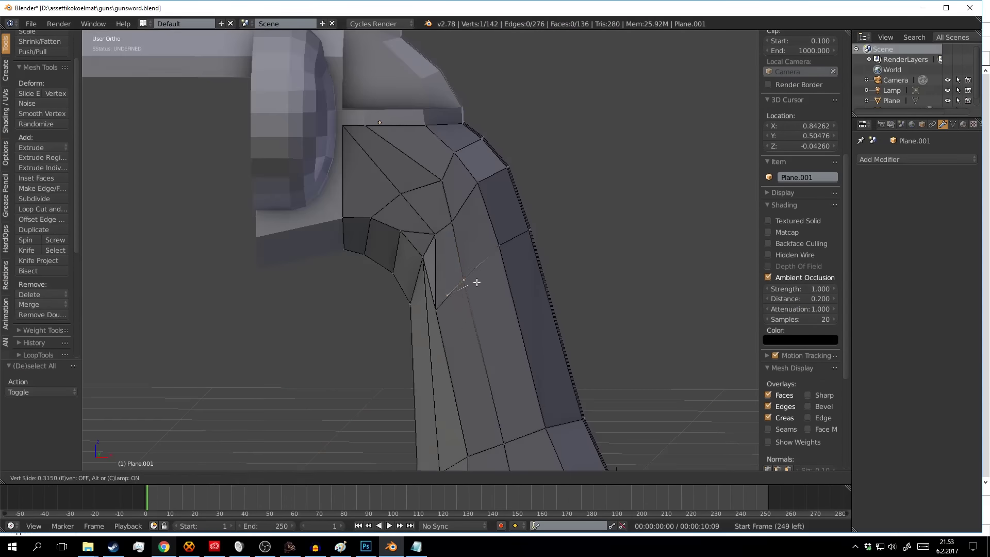
mouse_move(476, 281)
middle_mouse_down()
mouse_move(467, 259)
mouse_move(524, 257)
mouse_move(437, 310)
mouse_move(400, 285)
middle_mouse_up()
right_click(438, 310)
right_click(401, 286, "shift")
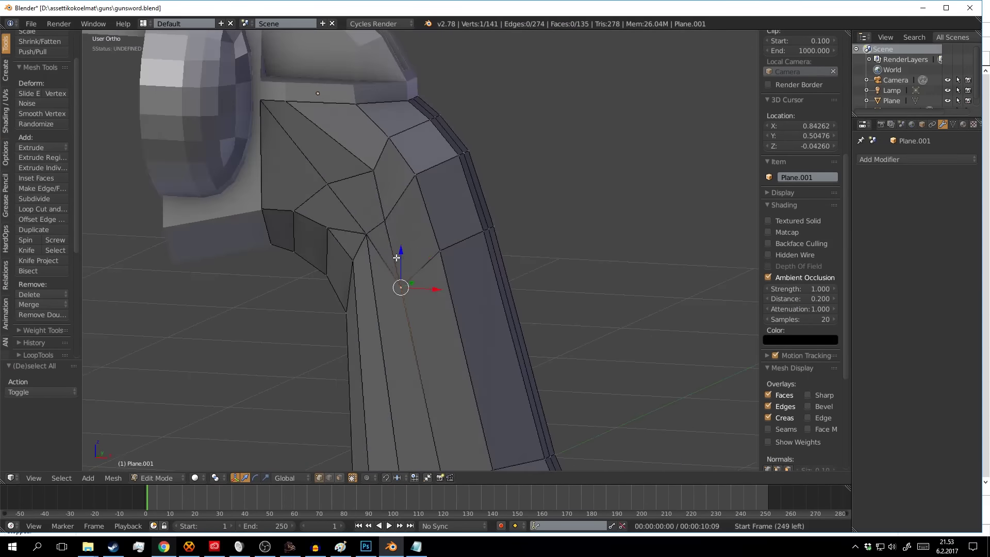
key("alt+m")
left_click(458, 277)
Leave grip editing and select the frame object for editing
key("Tab")
right_click(382, 256)
key("Tab")
key("a")
Knife-cut new faces across the frame beside the cylinder and select the top strip
scroll(390, 294, "up", 3)
middle_click_drag(390, 294, 485, 293)
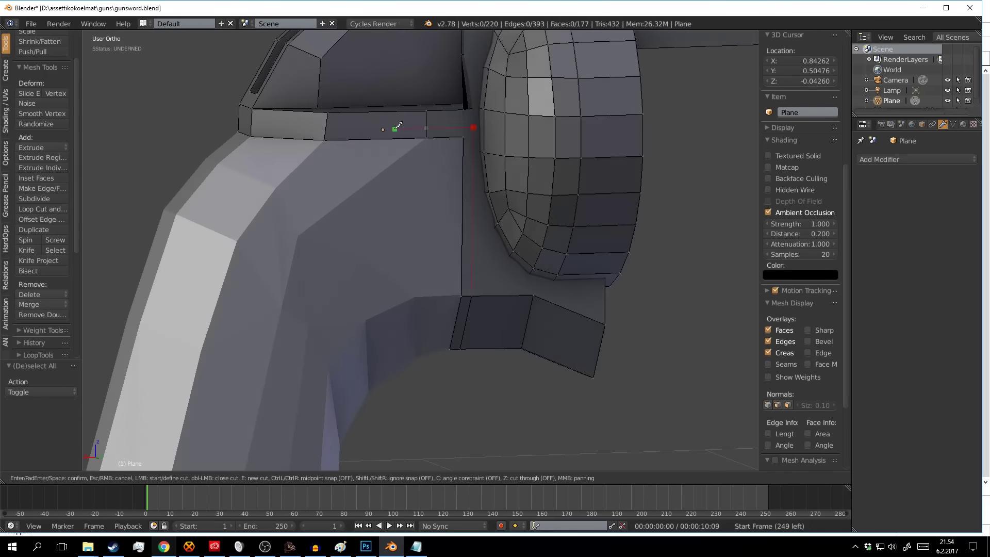
left_click(262, 126)
key("Return")
mouse_move(262, 126)
middle_mouse_down()
mouse_move(381, 166)
mouse_move(447, 224)
middle_mouse_up()
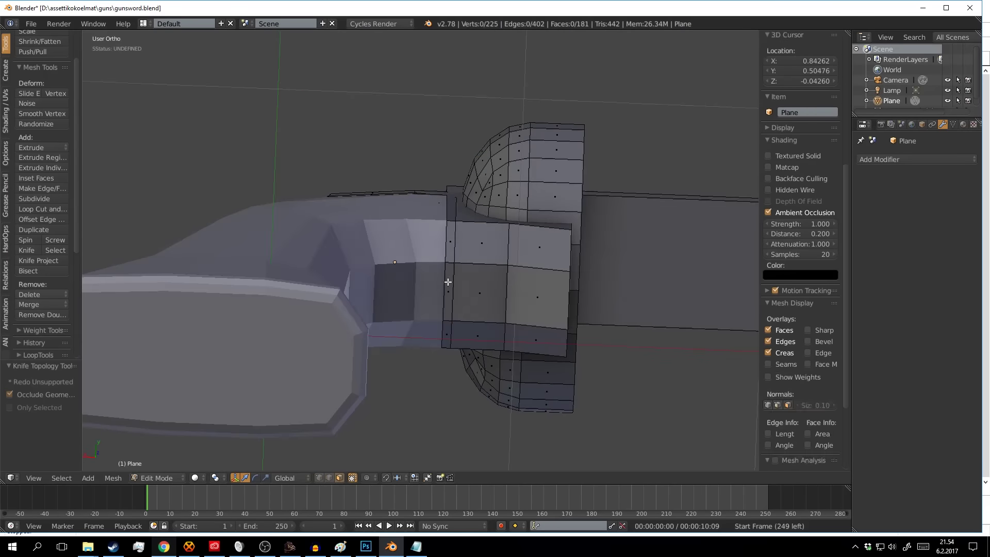
left_click(379, 142, "ctrl")
mouse_move(379, 142)
middle_mouse_down()
mouse_move(385, 179)
mouse_move(525, 282)
middle_mouse_up()
Cut faces under the cylinder and push them forward along X
key("a")
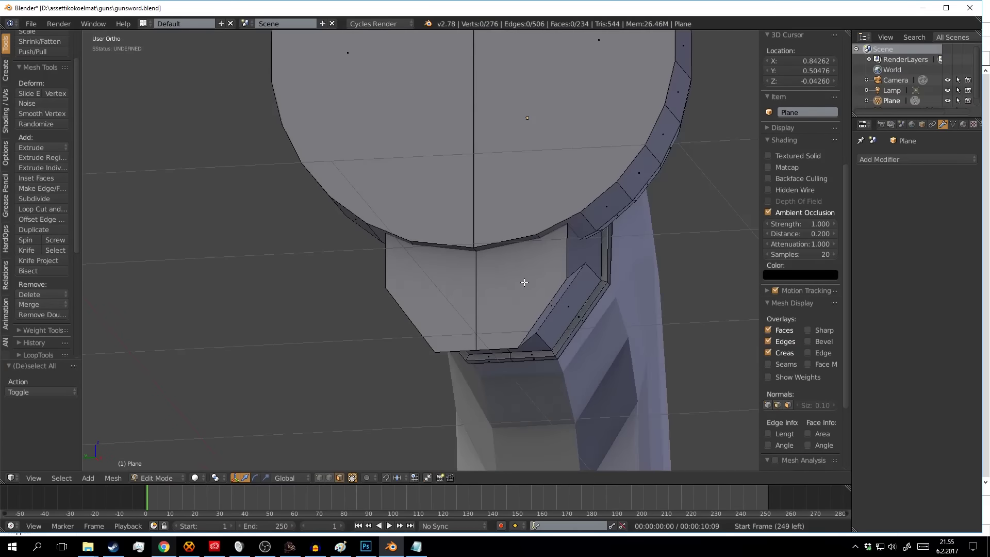
key("Return")
mouse_move(389, 240)
middle_mouse_down()
mouse_move(410, 279)
mouse_move(308, 269)
middle_mouse_up()
key("g")
key("x")
left_click(410, 280)
Move the lower box part vertically along Z
scroll(410, 279, "up", 4)
key("g")
key("z")
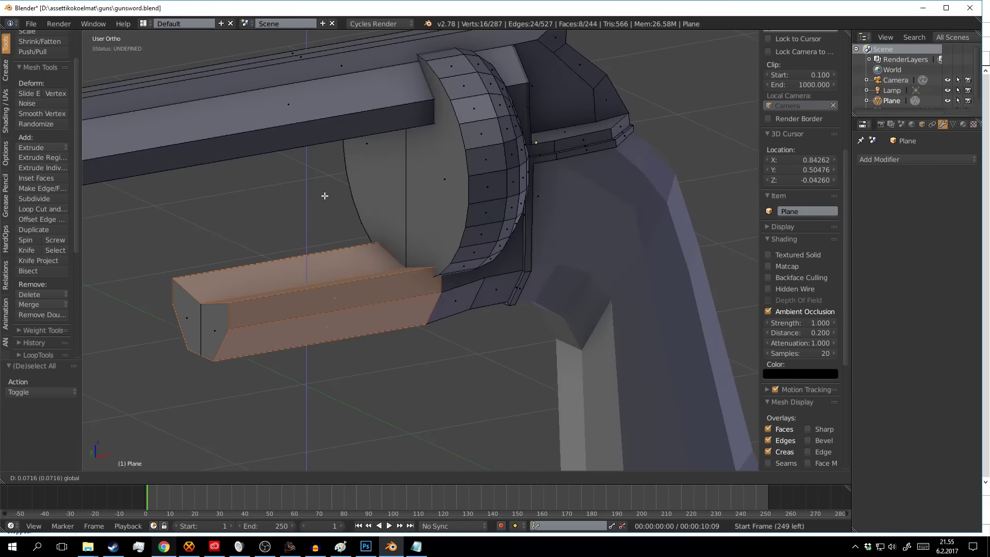
left_click(325, 196)
mouse_move(325, 196)
middle_mouse_down()
mouse_move(421, 270)
mouse_move(395, 262)
mouse_move(464, 230)
mouse_move(336, 230)
mouse_move(431, 214)
middle_mouse_up()
Add a loop cut to the lower box and bevel an edge loop into the angled notch
key("ctrl+r")
left_click(421, 270)
key("a")
right_click(403, 228, "alt")
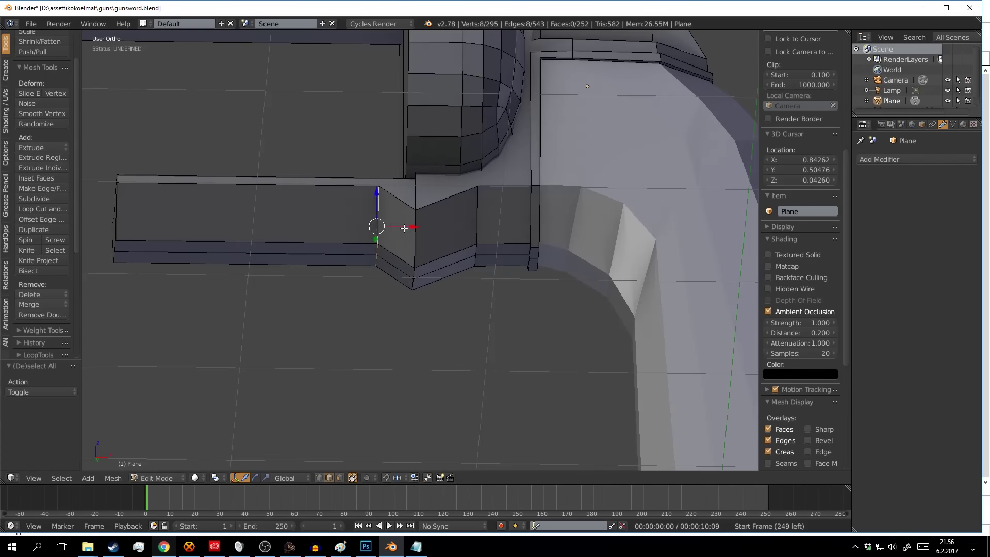
left_click(489, 258)
mouse_move(489, 258)
middle_mouse_down()
mouse_move(473, 253)
mouse_move(457, 274)
middle_mouse_up()
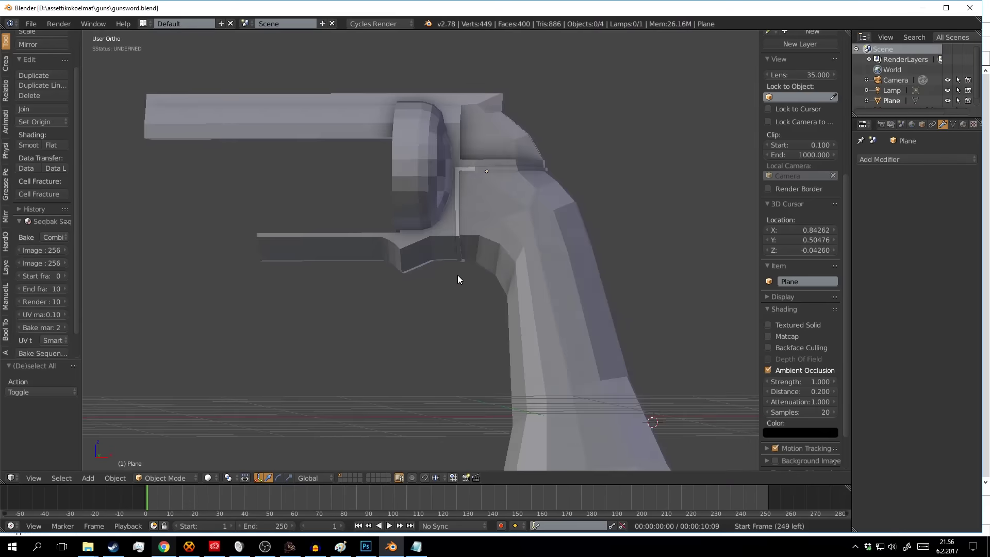
key("a")
right_click(452, 245)
Select the connected lower-rail geometry and move it into a new position
key("g")
key("z")
key("shift+l")
mouse_move(453, 236)
middle_mouse_down()
mouse_move(400, 135)
mouse_move(506, 150)
middle_mouse_up()
key("z")
key("g")
left_click(575, 264)
key("a")
Select the lower rail's connected part and inspect its notch from the side in wireframe
mouse_move(575, 265)
middle_mouse_down()
mouse_move(491, 237)
mouse_move(465, 217)
mouse_move(496, 213)
middle_mouse_up()
scroll(496, 213, "up", 3)
right_click(442, 325)
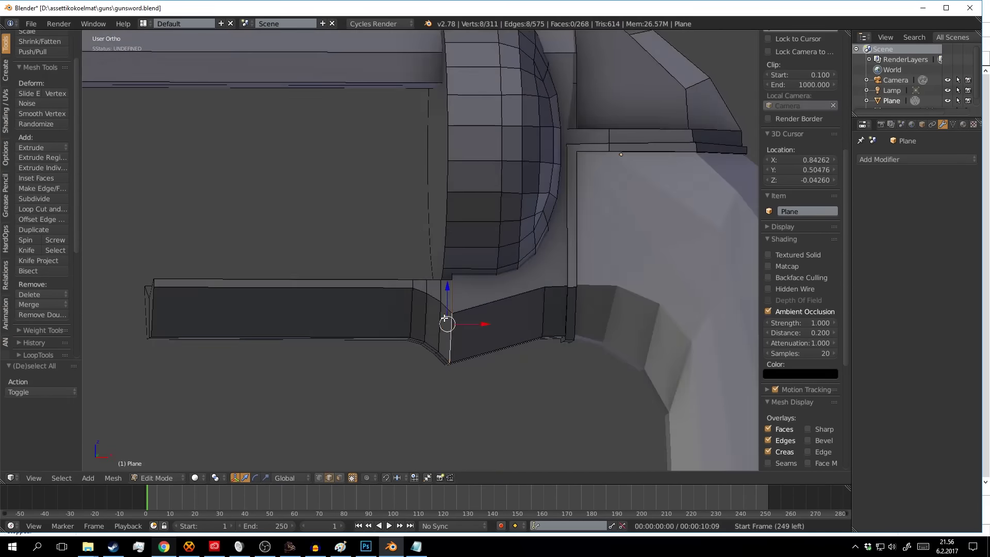
key("l")
key("z")
middle_click_drag(442, 325, 485, 202)
scroll(502, 166, "up", 2)
key("z")
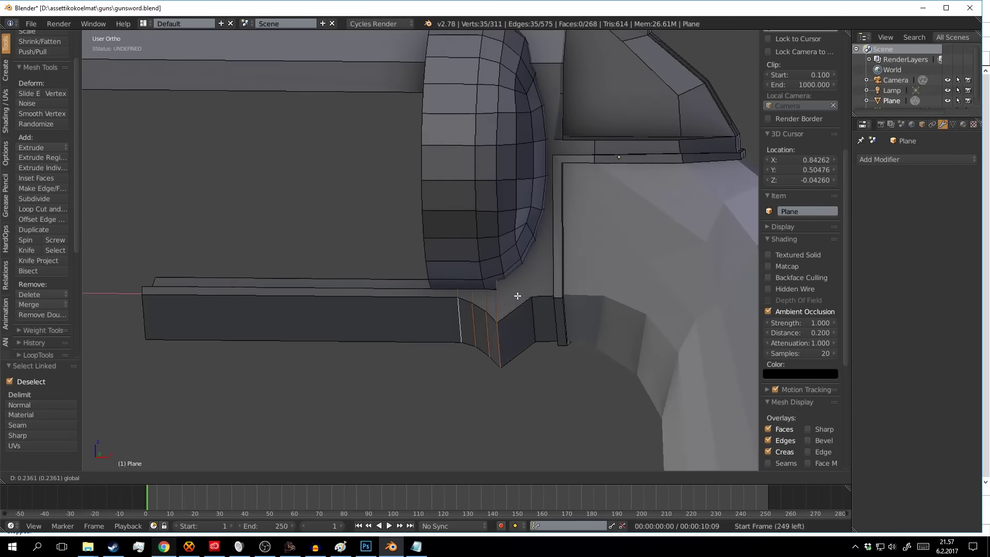
middle_click_drag(516, 294, 368, 161)
key("a")
Slide a single notch vertex along X twice to refine the rail's notch
right_click(432, 191)
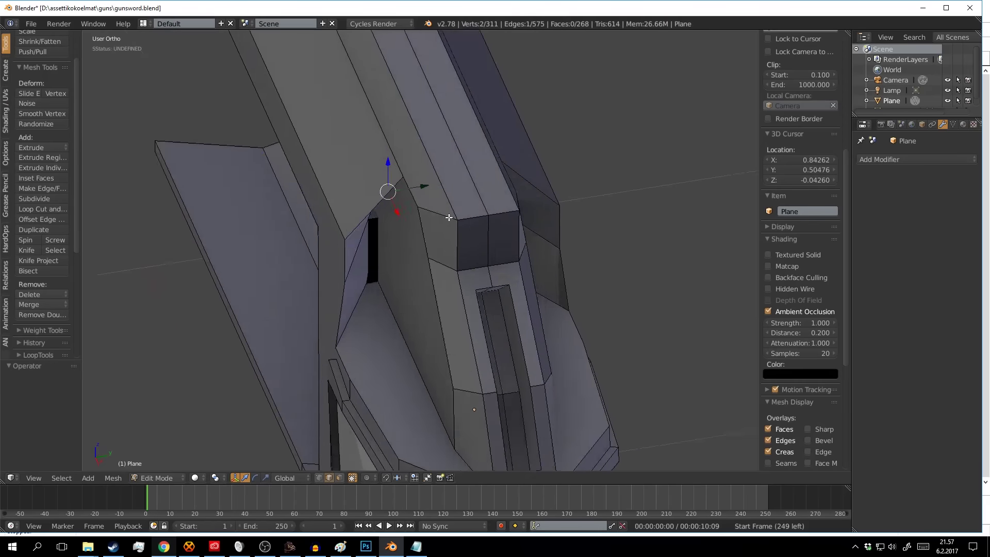
middle_click_drag(433, 192, 361, 154)
right_click(343, 138)
key("g")
key("x")
left_click(342, 247)
mouse_move(342, 247)
middle_mouse_down()
mouse_move(412, 268)
mouse_move(465, 310)
middle_mouse_up()
key("g")
key("x")
left_click(482, 320)
key("Escape")
mouse_move(547, 294)
middle_mouse_down()
mouse_move(480, 270)
mouse_move(516, 337)
middle_mouse_up()
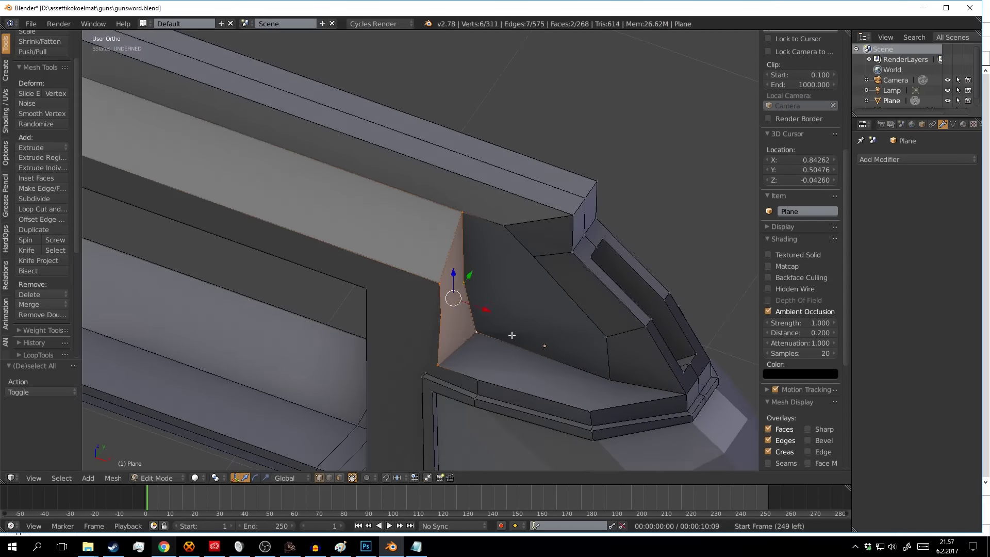
Symmetrize the frame so both sides match
key("Tab")
middle_click_drag(459, 268, 474, 269)
key("Tab")
mouse_move(361, 289)
middle_mouse_down()
mouse_move(414, 272)
mouse_move(411, 259)
mouse_move(508, 243)
middle_mouse_up()
key("Tab")
Bevel the selected face on the frame
right_click(411, 258)
key("ctrl+b")
left_click(593, 273)
mouse_move(594, 274)
middle_mouse_down()
mouse_move(458, 298)
mouse_move(484, 290)
mouse_move(533, 243)
mouse_move(619, 248)
middle_mouse_up()
key("Tab")
key("Tab")
Flatten the selected vertices to zero along X
right_click(619, 247)
key("s")
key("x")
key("0")
key("Return")
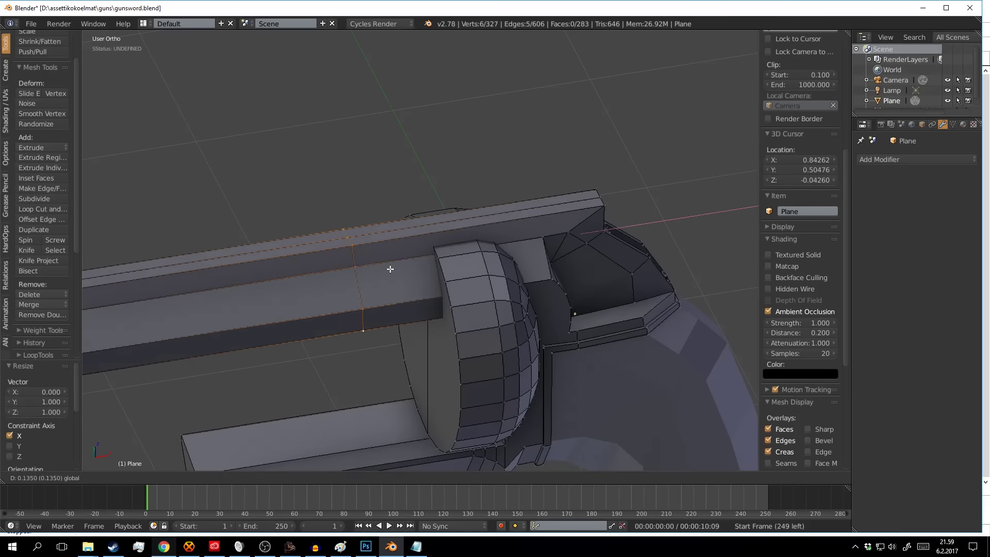
Stretch the top barrel's end loop along X to lengthen the barrel
key("g")
middle_click_drag(711, 253, 632, 246)
key("s")
key("x")
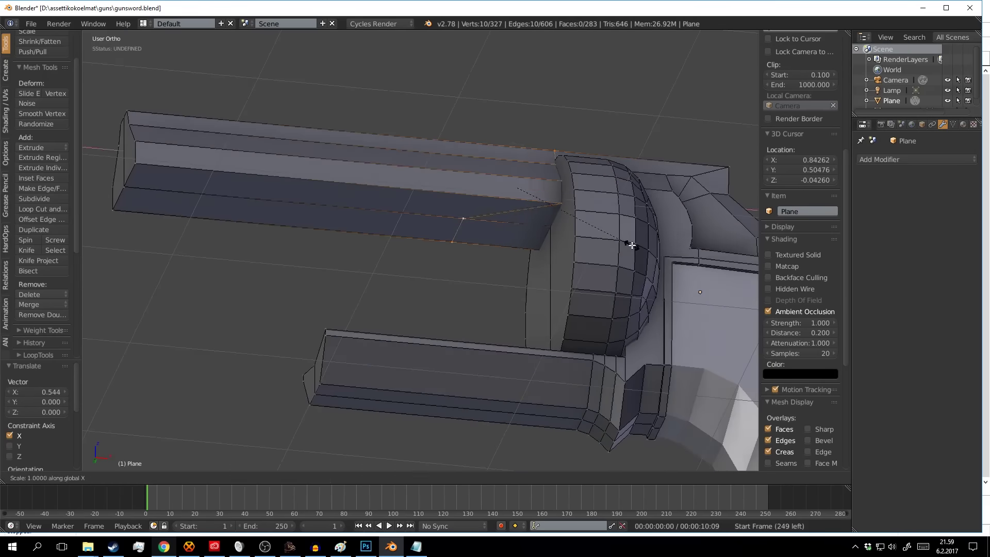
key("Escape")
mouse_move(354, 203)
middle_mouse_down()
mouse_move(213, 196)
mouse_move(529, 166)
mouse_move(380, 148)
mouse_move(597, 254)
mouse_move(361, 204)
mouse_move(537, 243)
mouse_move(465, 232)
mouse_move(372, 269)
mouse_move(220, 272)
middle_mouse_up()
right_click(213, 197, "shift")
key("ctrl+z")
key("a")
Hide the front geometry to expose the barrel block's open end
right_click(220, 272)
key("h")
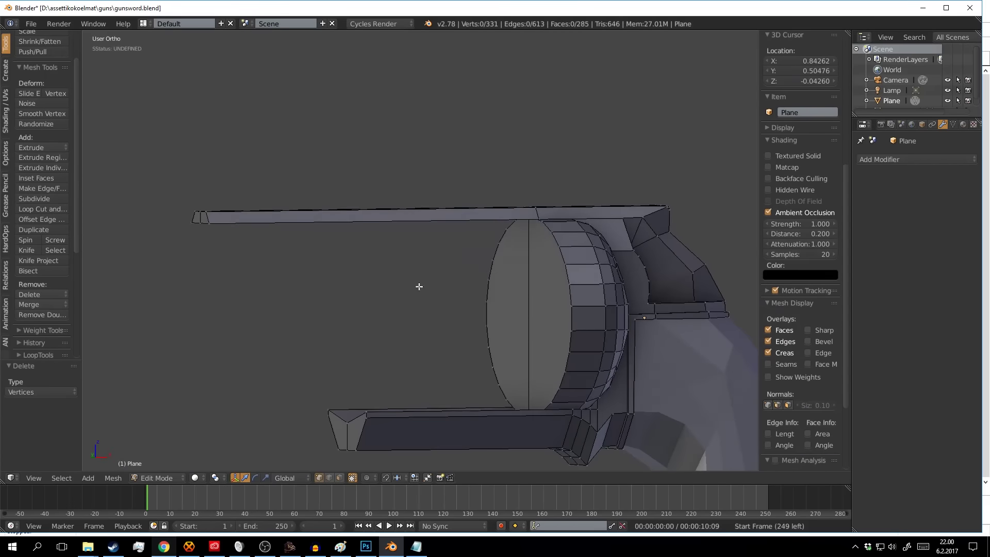
scroll(435, 294, "up", 3)
scroll(440, 294, "up", 2)
mouse_move(440, 294)
middle_mouse_down()
mouse_move(458, 188)
mouse_move(309, 170)
mouse_move(186, 138)
mouse_move(326, 469)
middle_mouse_up()
scroll(459, 187, "down", 3)
scroll(459, 187, "up", 3)
key("a")
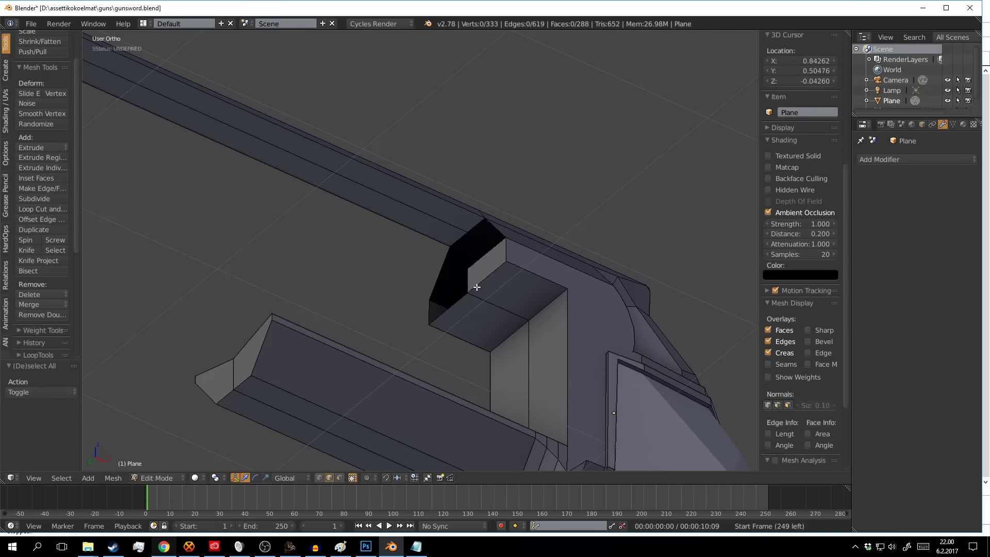
Fill the open end of the barrel block with a face
middle_click_drag(477, 287, 461, 227)
key("f")
right_click(460, 227)
left_click(563, 282)
key("Tab")
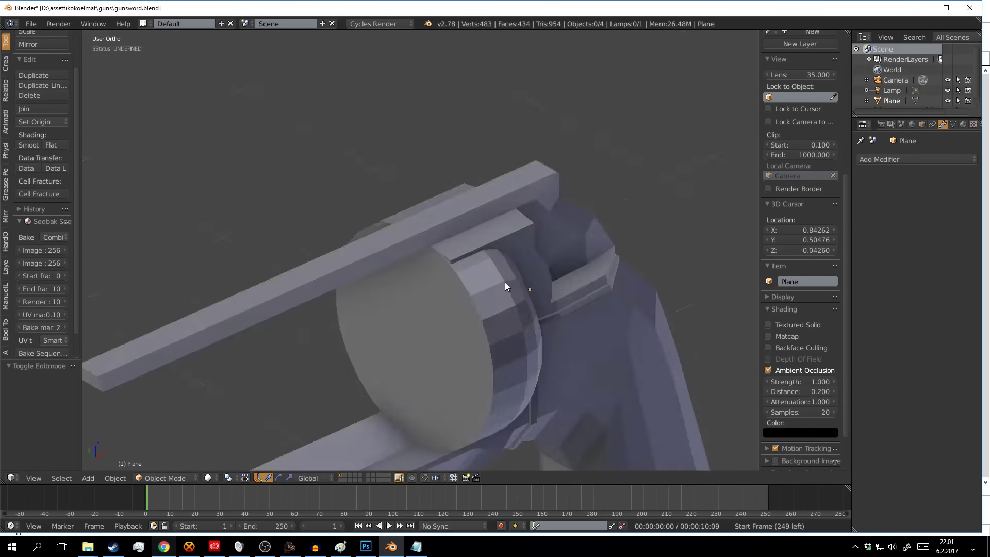
Select the grip object and enter its mesh in wireframe view
key("a")
mouse_move(353, 256)
middle_mouse_down()
mouse_move(412, 220)
mouse_move(435, 279)
middle_mouse_up()
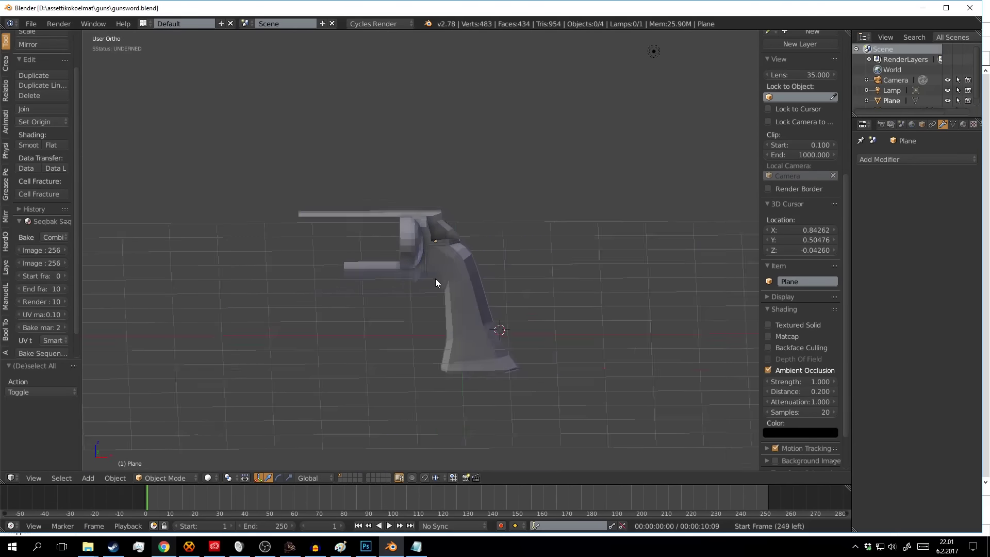
right_click(435, 278)
key("Tab")
key("z")
key("l")
Select edge loops on the grip and place the 3D cursor on it
right_click(474, 244, "alt")
key("z")
left_click(473, 255)
right_click(468, 166, "alt")
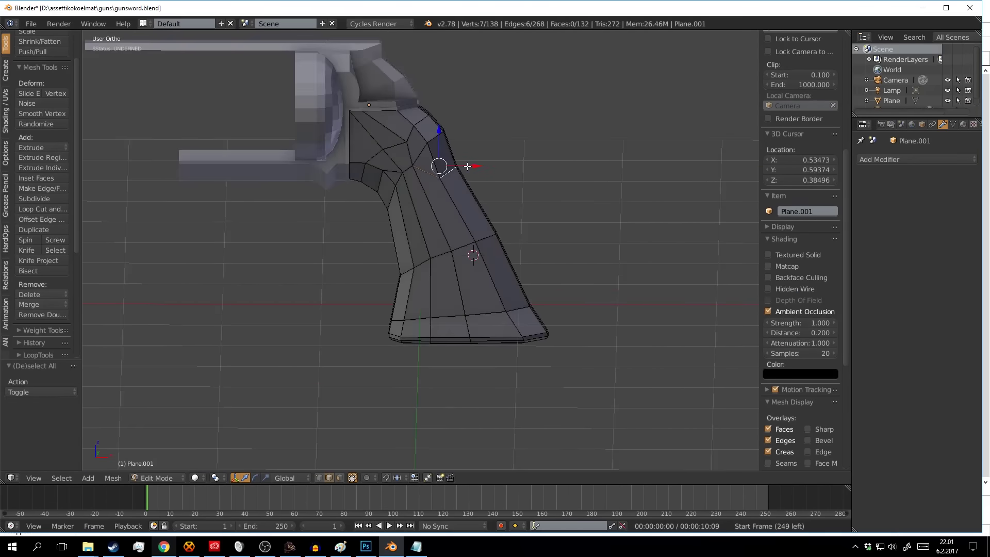
scroll(447, 216, "up", 3)
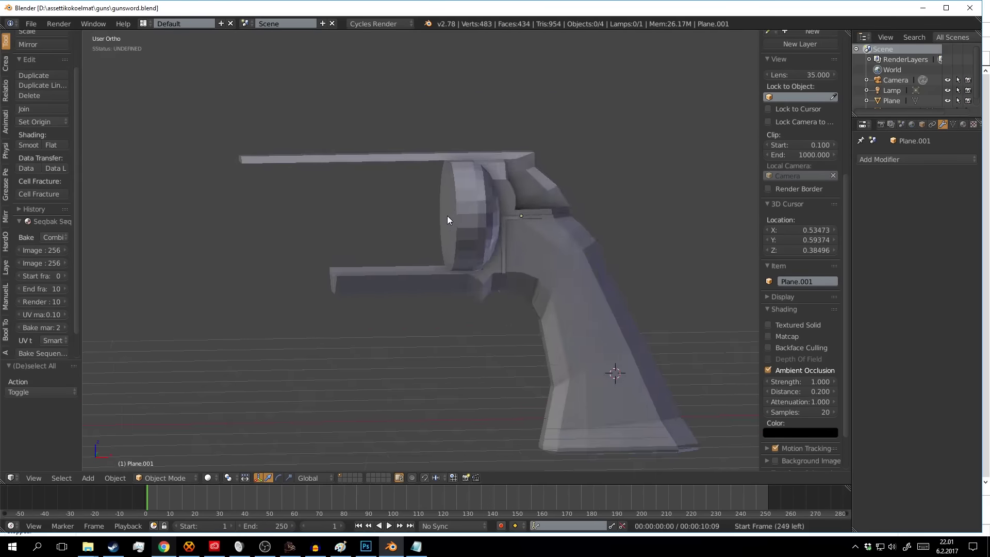
Add a plane with a 6-count Array modifier and a Simple Deform bend
key("2")
key("shift+c")
key("shift+a")
left_click(464, 301)
key("Tab")
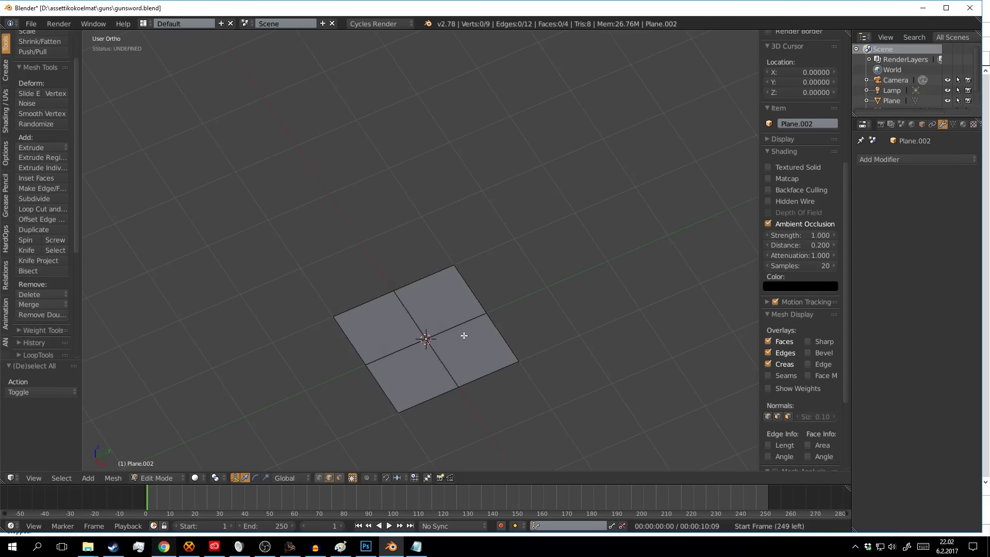
left_click(916, 160)
left_click(843, 302)
left_click(901, 387)
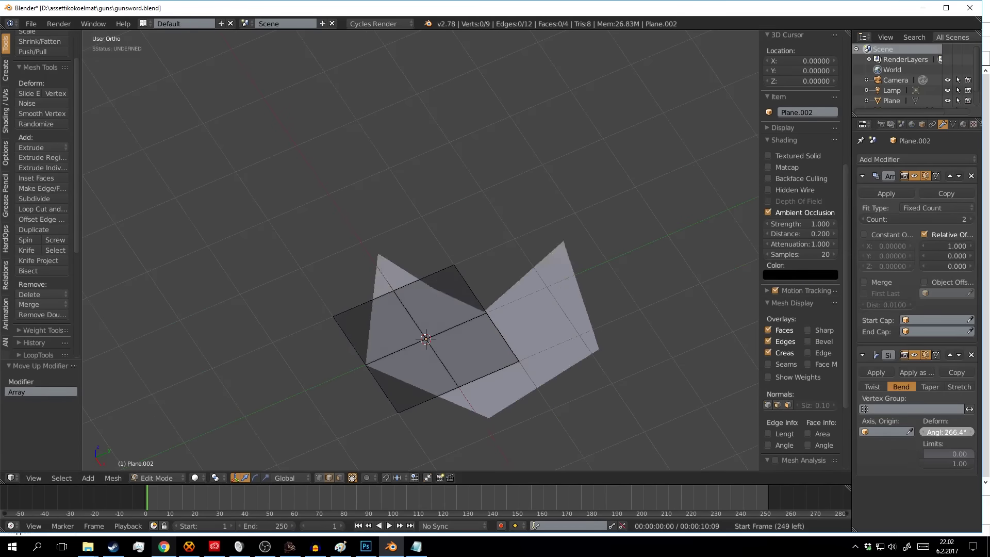
double_click(947, 432)
type("360arx90")
key("Return")
middle_click_drag(635, 294, 663, 294)
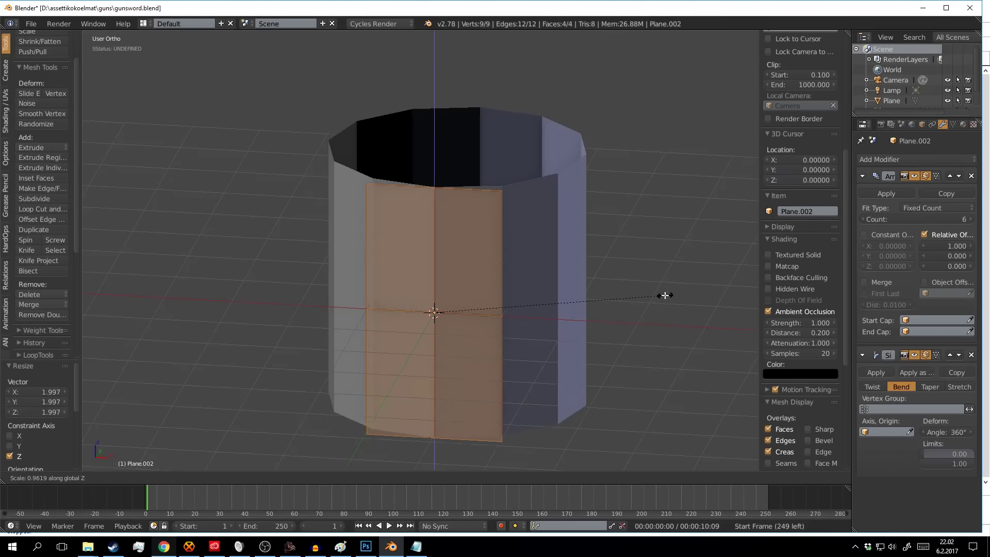
Loop-cut the plane and delete faces to open the arched cutout
key("a")
key("ctrl+r")
left_click(591, 310)
key("a")
key("ctrl+r")
left_click(471, 237)
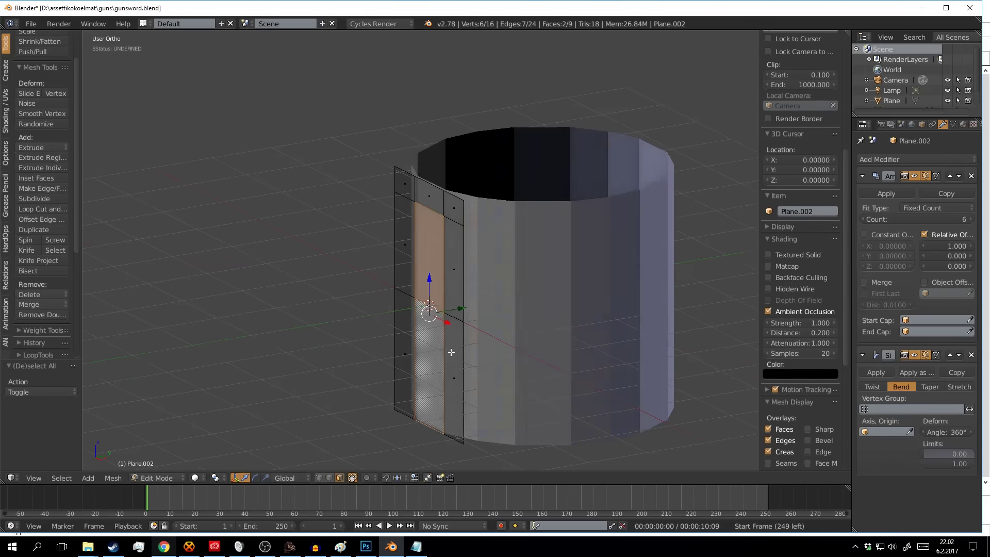
key("x")
left_click(420, 431)
middle_click_drag(420, 431, 444, 361)
scroll(444, 361, "up", 3)
scroll(340, 469, "down", 2)
Add two more vertical edge loops through the arch panel
key("ctrl+r")
left_click(439, 272)
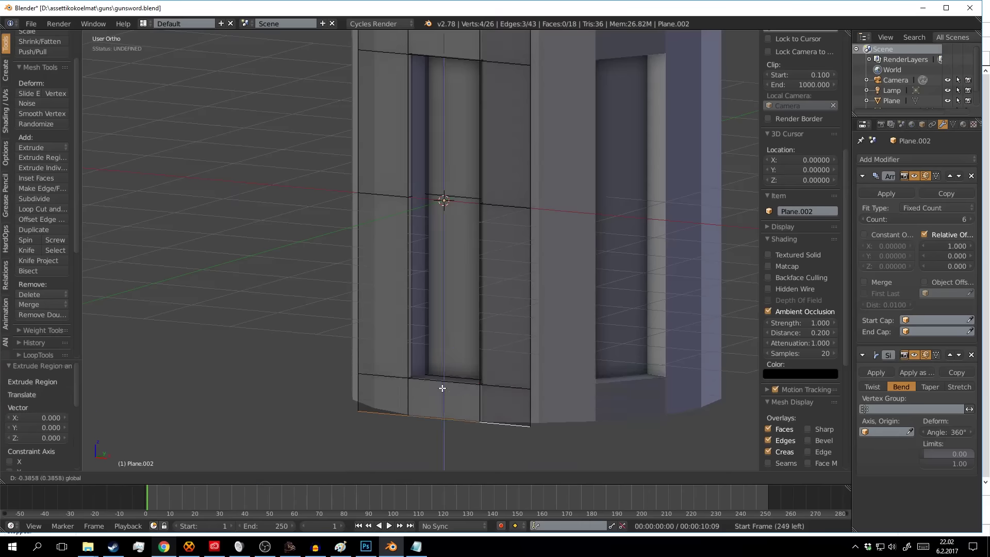
key("a")
scroll(485, 214, "down", 2)
key("ctrl+r")
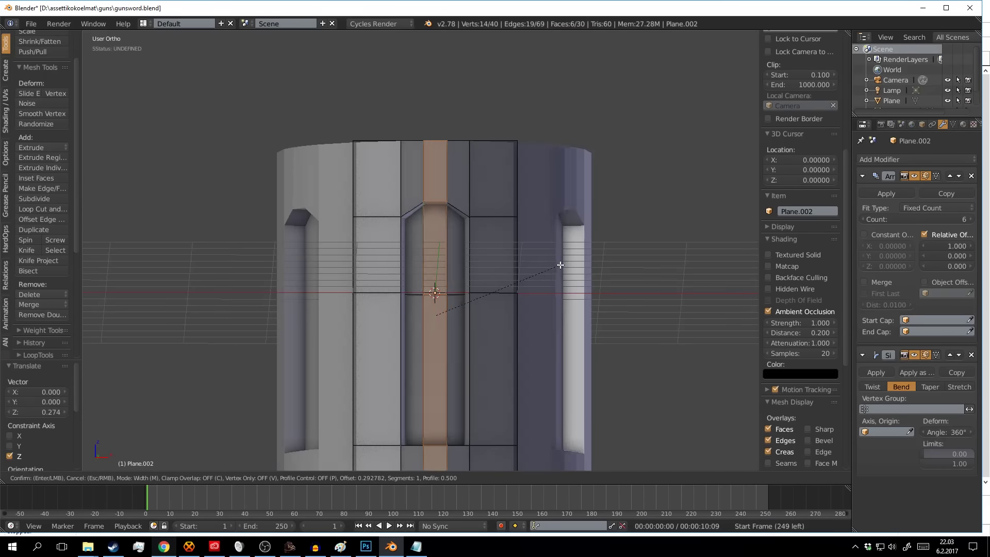
left_click(519, 255)
scroll(371, 376, "up", 3)
key("a")
scroll(427, 301, "down", 4)
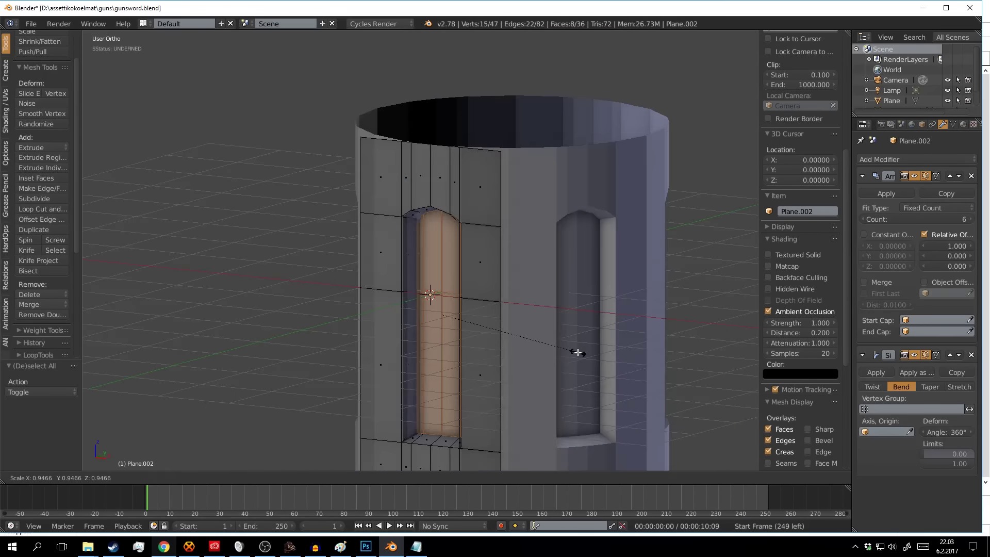
middle_click_drag(574, 354, 442, 331)
Select the arch's bottom vertices and scale them narrower along X
right_click(449, 293)
scroll(457, 276, "up", 4)
key("Tab")
scroll(457, 276, "down", 6)
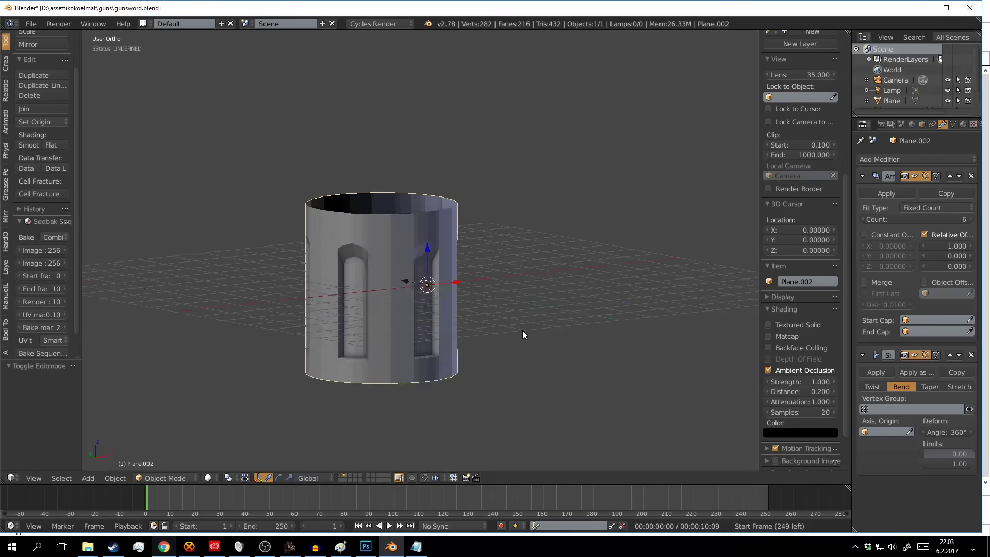
scroll(522, 330, "up", 3)
key("Tab")
scroll(409, 279, "up", 3)
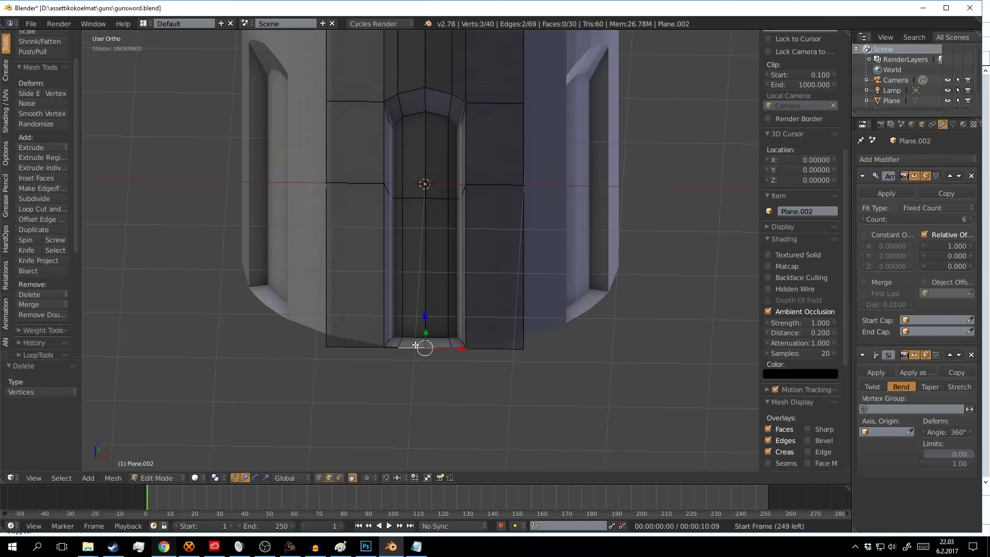
scroll(413, 304, "up", 2)
key("s")
key("x")
left_click(544, 214)
middle_click_drag(544, 215, 465, 172)
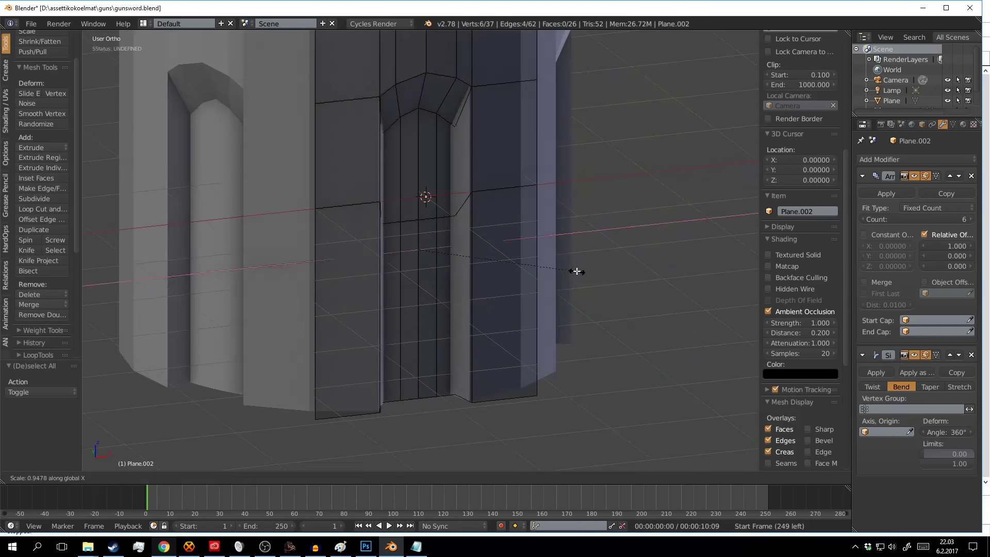
Refine the arch vertices in front view and check the whole cylinder
key("KP_1")
scroll(553, 296, "up", 2)
scroll(553, 296, "up", 2)
middle_click_drag(435, 203, 457, 237)
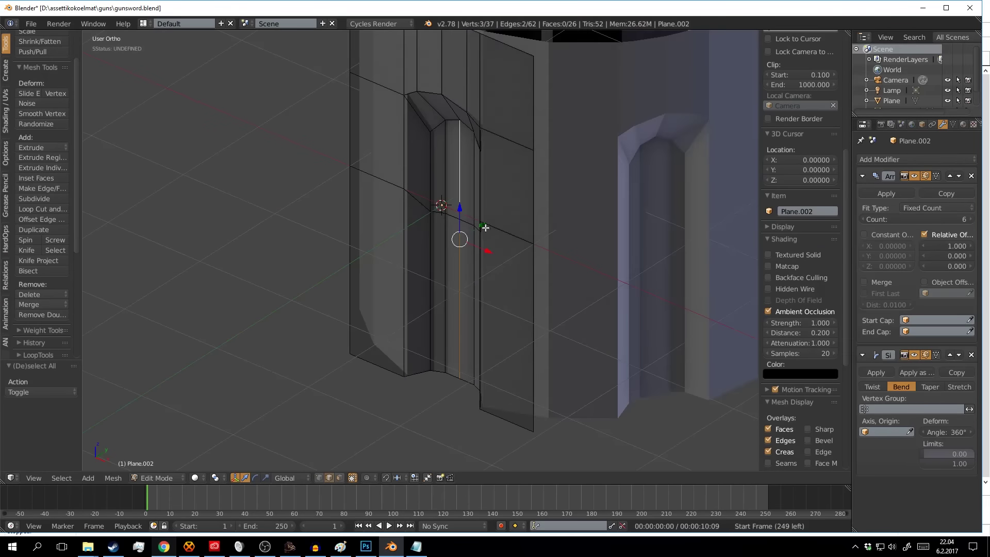
key("KP_1")
scroll(453, 259, "up", 1)
left_click(411, 134)
key("Tab")
key("Tab")
scroll(418, 135, "down", 2)
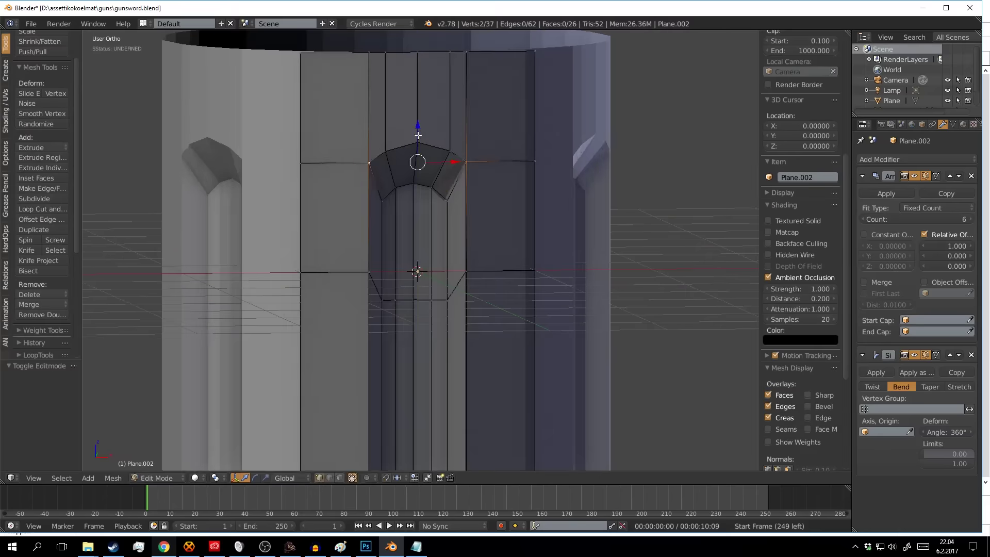
scroll(433, 142, "down", 3)
scroll(462, 295, "down", 2)
Flatten the top vertex row and snap the 3D cursor to the selection
mouse_move(462, 295)
middle_mouse_down()
mouse_move(539, 240)
mouse_move(382, 252)
middle_mouse_up()
scroll(539, 240, "up", 4)
key("ctrl+z")
key("shift+s")
left_click(382, 252)
key("KP_1")
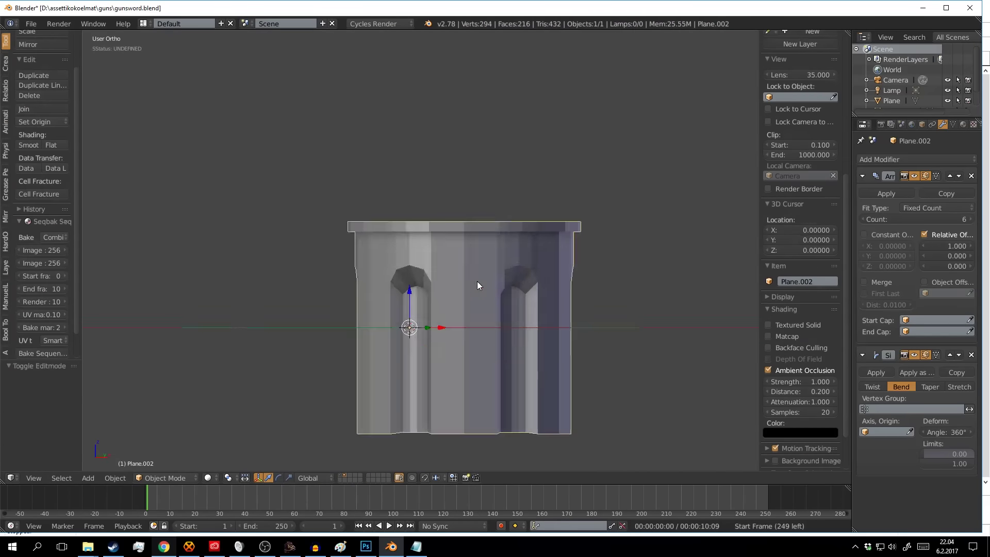
key("Tab")
key("Tab")
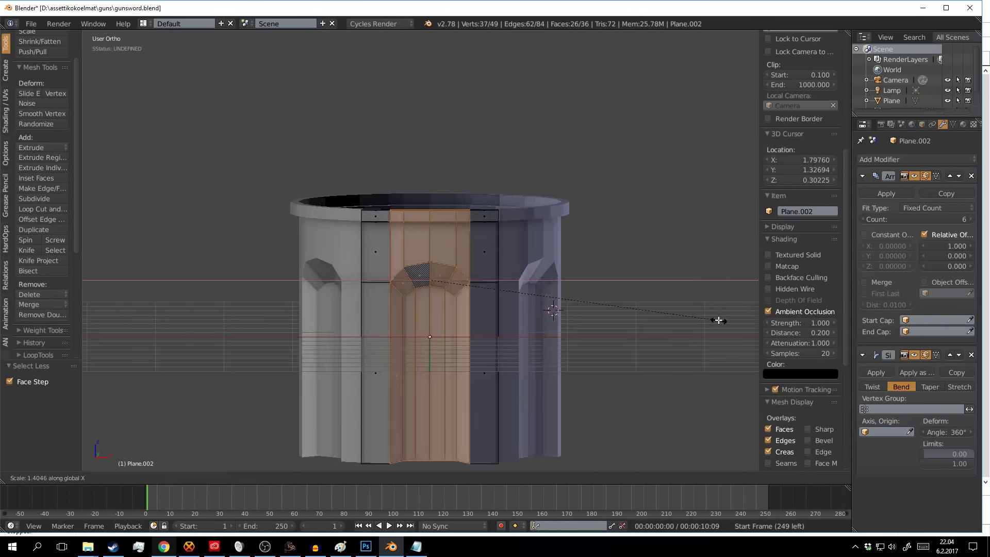
Enable Merge in the Array modifier to weld the segment seams
key("Escape")
key("Tab")
mouse_move(718, 321)
middle_mouse_down()
mouse_move(486, 303)
mouse_move(428, 247)
middle_mouse_up()
key("Tab")
key("Tab")
left_click(865, 282)
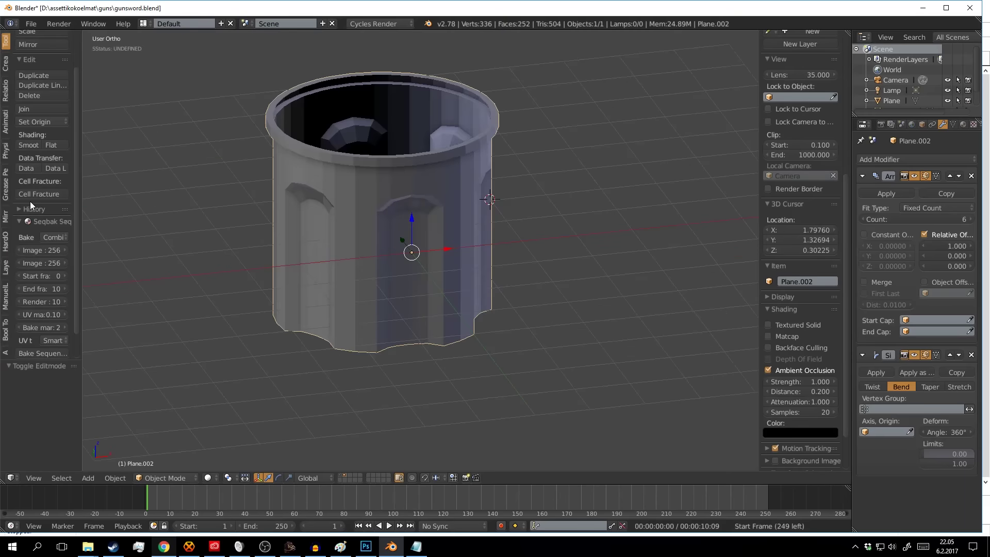
Select the cylinder object and get a straight-down view into it
key("a")
scroll(412, 166, "up", 4)
right_click(460, 196)
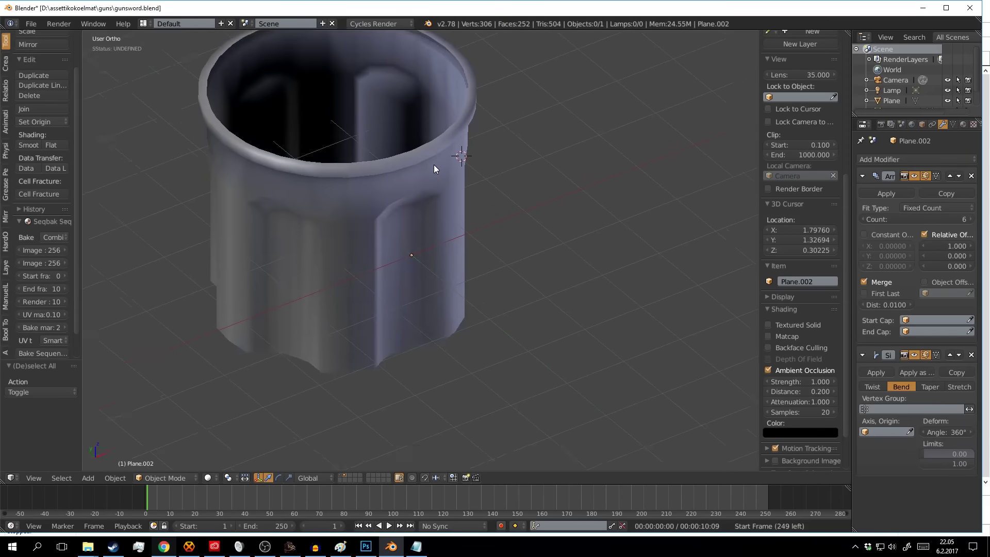
key("Tab")
middle_click_drag(435, 165, 473, 190)
key("Tab")
scroll(472, 191, "down", 4)
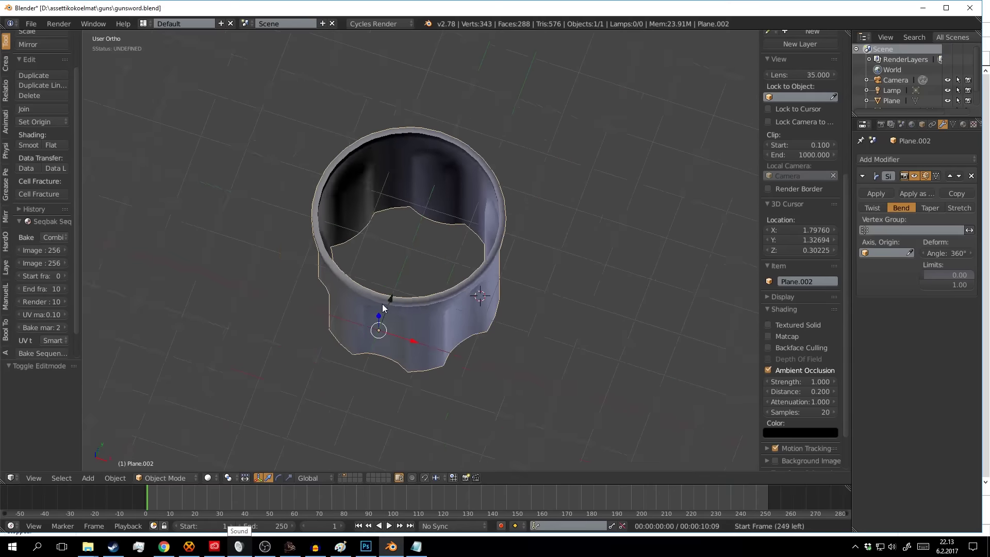
key("Tab")
Add an enlarged Circle in Top view and extrude its rings down along Z into tubes
key("Tab")
key("KP_7")
left_click(231, 357)
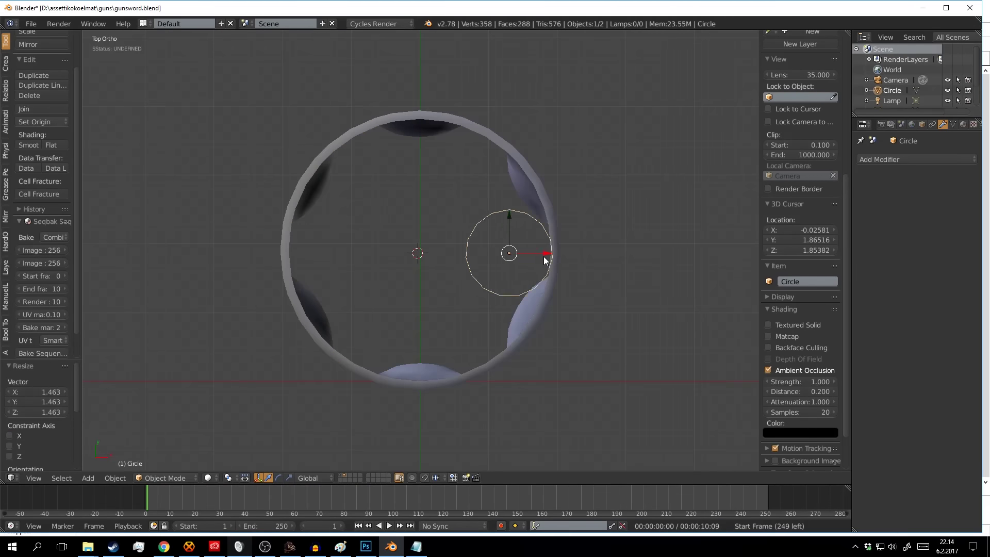
right_click(531, 233)
key("Tab")
middle_click_drag(532, 233, 451, 246)
key("z")
key("g")
key("z")
left_click(476, 247)
key("z")
Fill the gaps between the chamber tubes on the cylinder's end face
key("a")
middle_click_drag(491, 192, 376, 91)
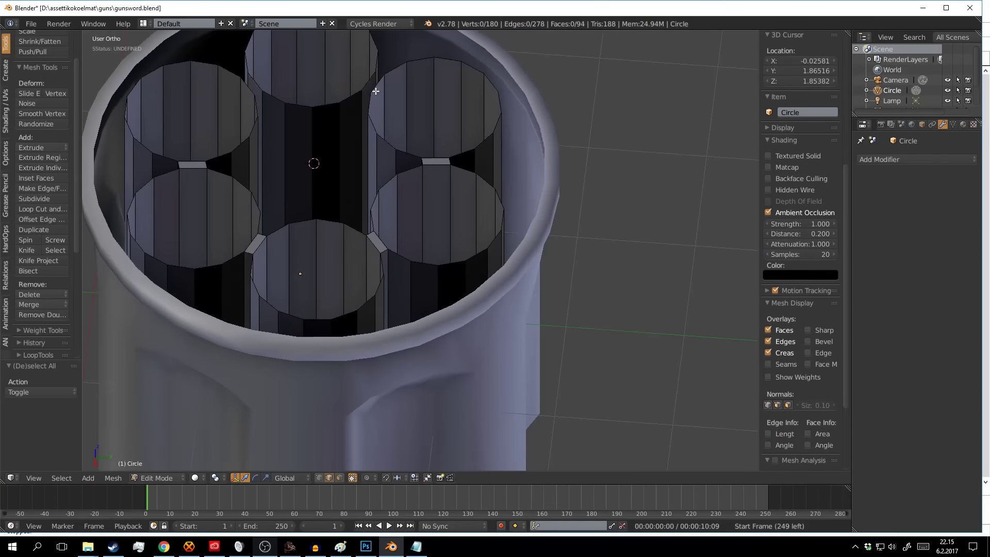
key("f")
middle_click_drag(432, 167, 372, 187)
left_click(452, 232)
key("a")
scroll(452, 232, "down", 3)
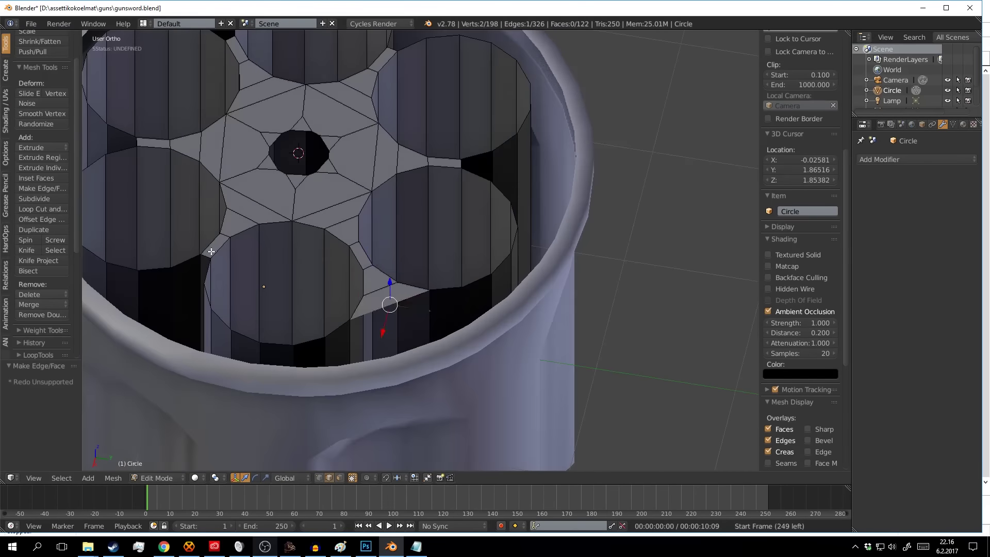
middle_click_drag(452, 232, 593, 216)
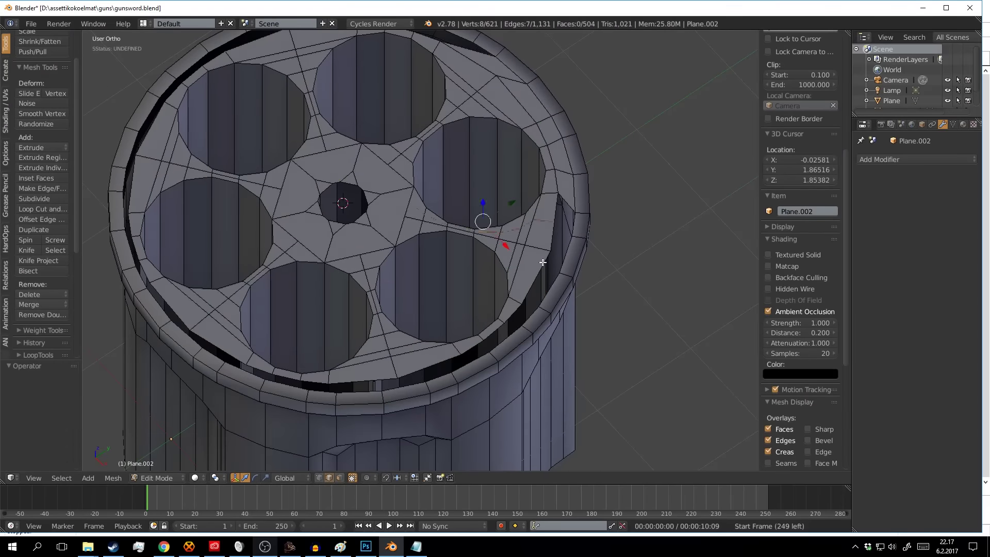
Dissolve the stray edges on the cylinder top
right_click(477, 76)
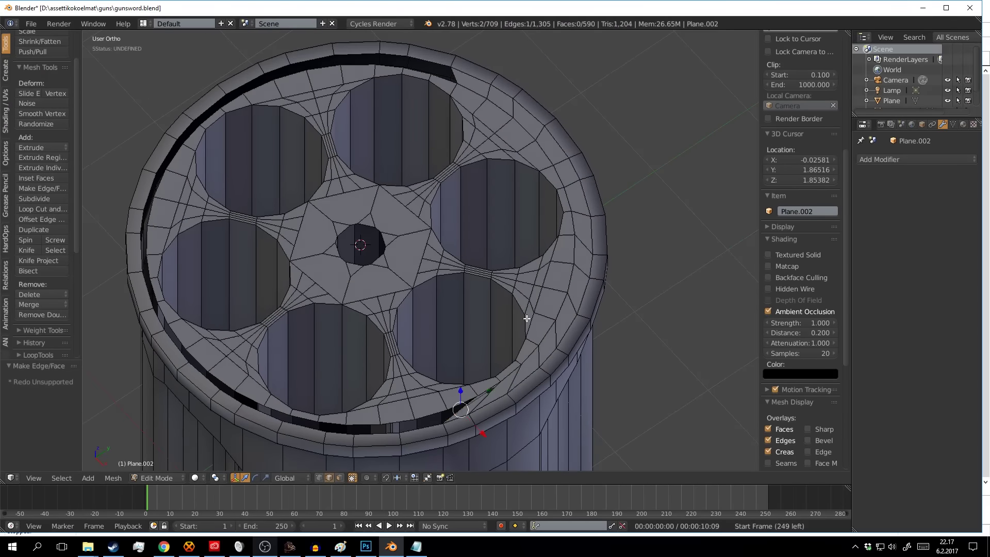
key("ctrl+z")
middle_click_drag(526, 319, 537, 178)
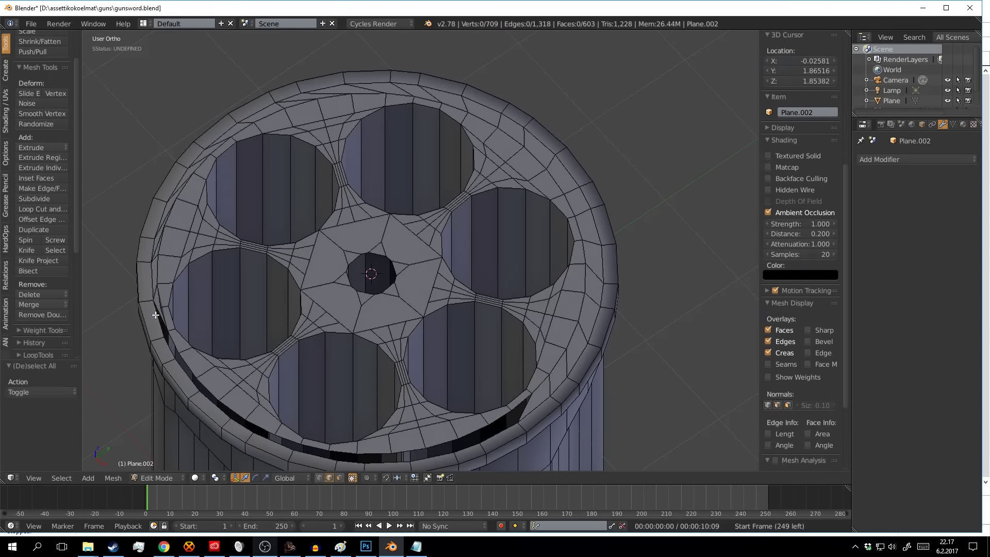
key("a")
key("x")
left_click(413, 331)
key("a")
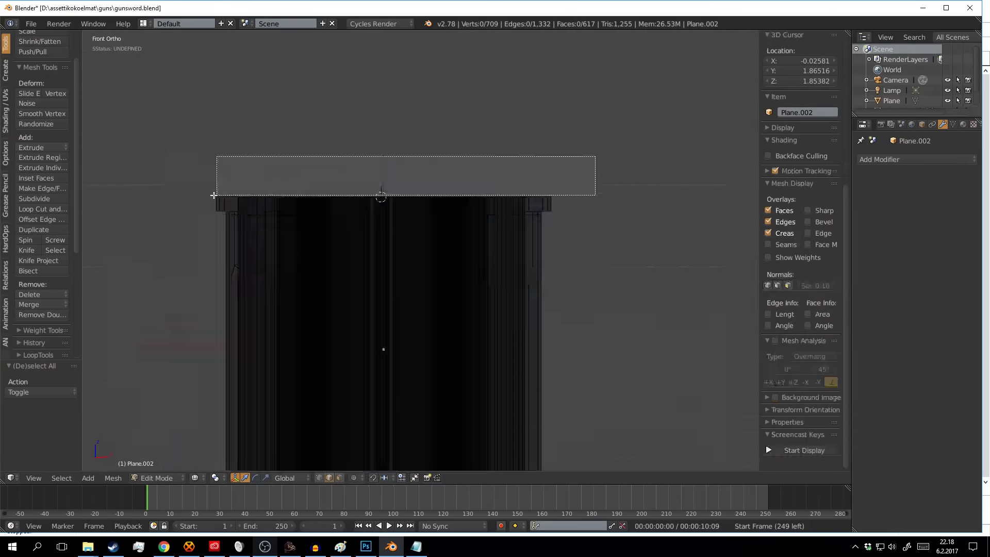
Select the vertices around the central hole
middle_click_drag(364, 270, 410, 265)
scroll(410, 265, "up", 3)
right_click(438, 321)
scroll(361, 278, "down", 2)
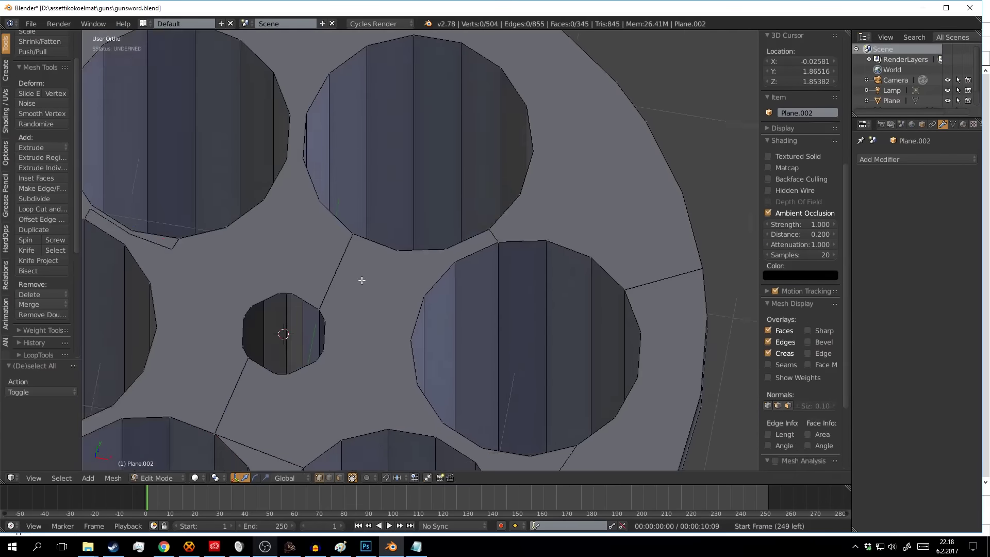
scroll(327, 256, "up", 5)
scroll(327, 257, "down", 2)
scroll(387, 249, "down", 2)
scroll(391, 302, "down", 3)
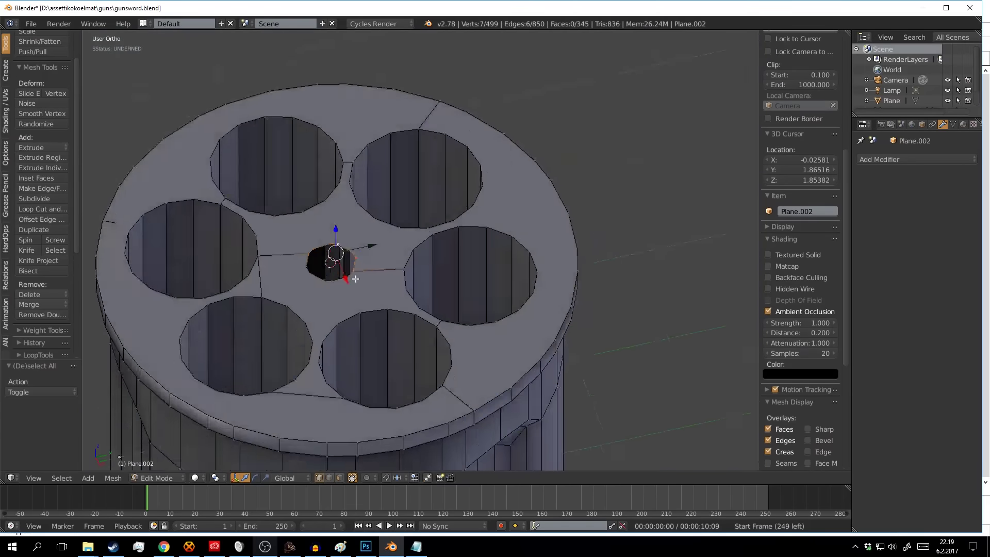
scroll(327, 261, "up", 5)
scroll(323, 315, "up", 2)
right_click(266, 305, "shift")
scroll(496, 329, "down", 5)
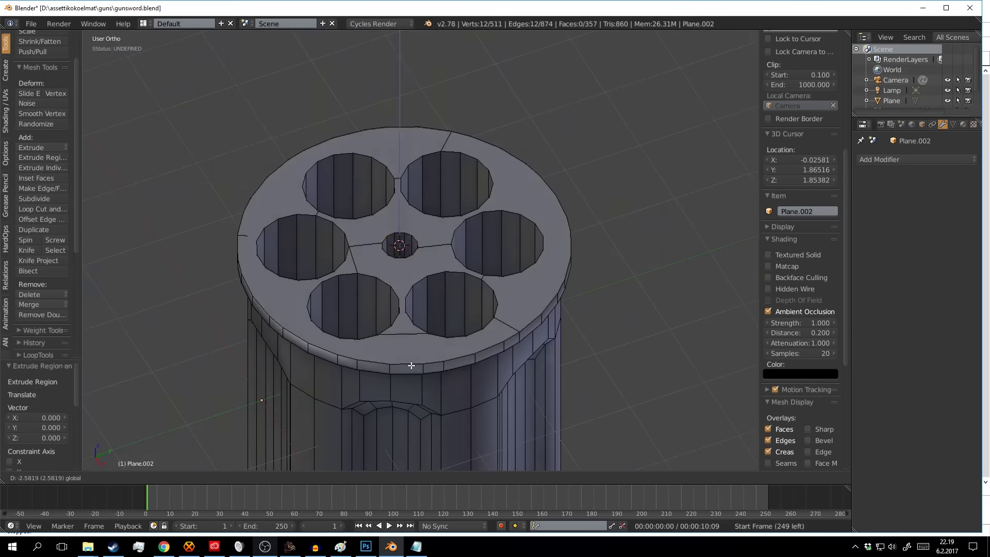
Fill faces across each gap between the six chambers
key("KP_1")
key("z")
key("a")
key("b")
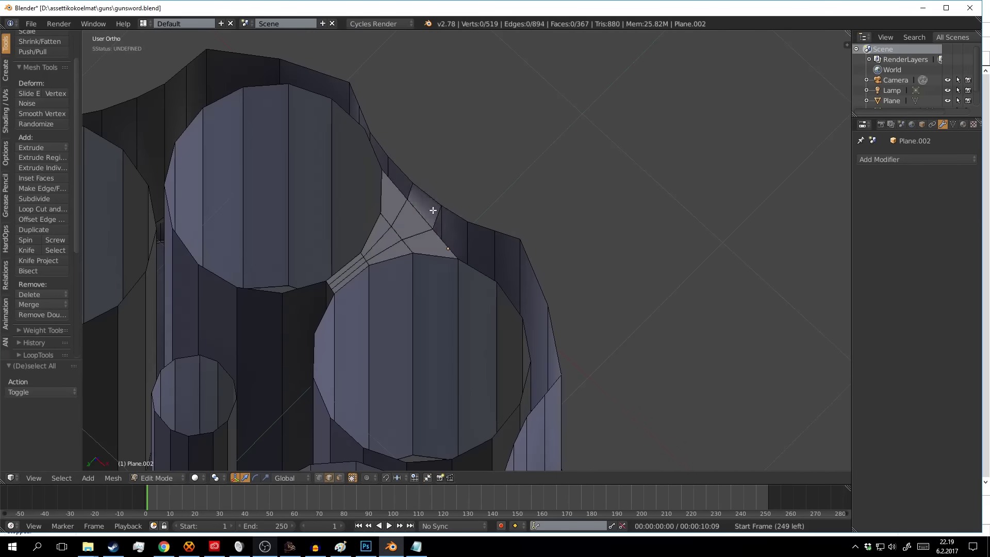
middle_click_drag(434, 211, 521, 281)
key("f")
mouse_move(358, 210)
middle_mouse_down()
mouse_move(471, 316)
mouse_move(424, 251)
mouse_move(454, 217)
mouse_move(448, 249)
mouse_move(423, 277)
mouse_move(450, 231)
mouse_move(493, 349)
mouse_move(483, 255)
mouse_move(526, 303)
mouse_move(434, 244)
middle_mouse_up()
key("f")
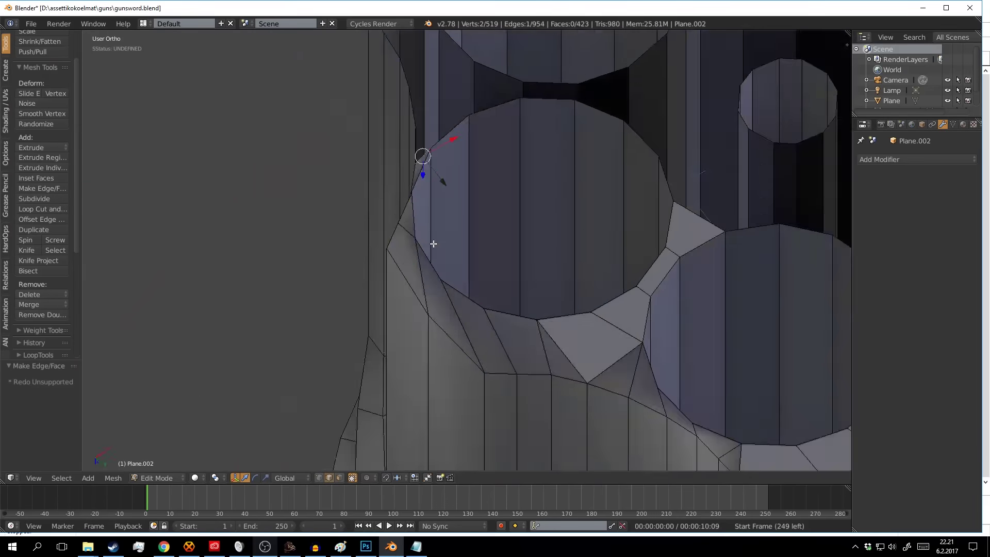
key("KP_7")
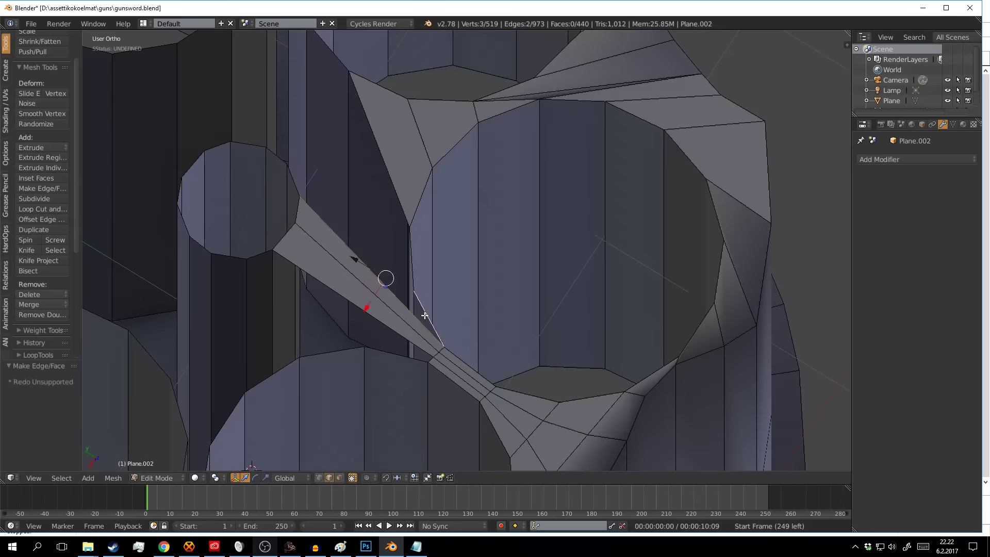
mouse_move(425, 315)
middle_mouse_down()
mouse_move(560, 335)
mouse_move(514, 317)
mouse_move(470, 236)
middle_mouse_up()
key("f")
key("f")
key("f")
Simplify the top face with Limited Dissolve
scroll(470, 236, "down", 5)
scroll(490, 268, "down", 3)
key("l")
key("x")
left_click(518, 315)
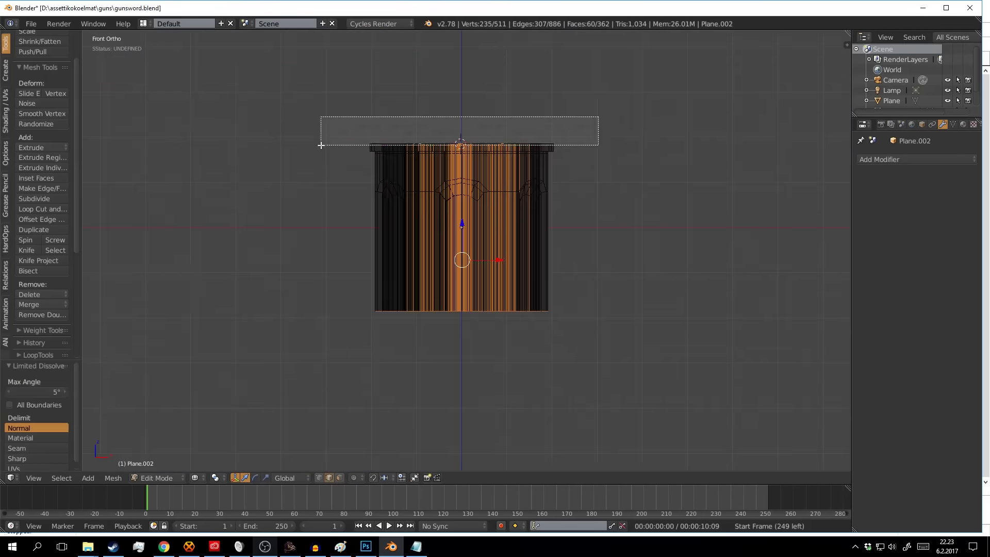
key("Escape")
Select the chamber tubes and assign them to the 'holes' vertex group
middle_click_drag(614, 346, 454, 239)
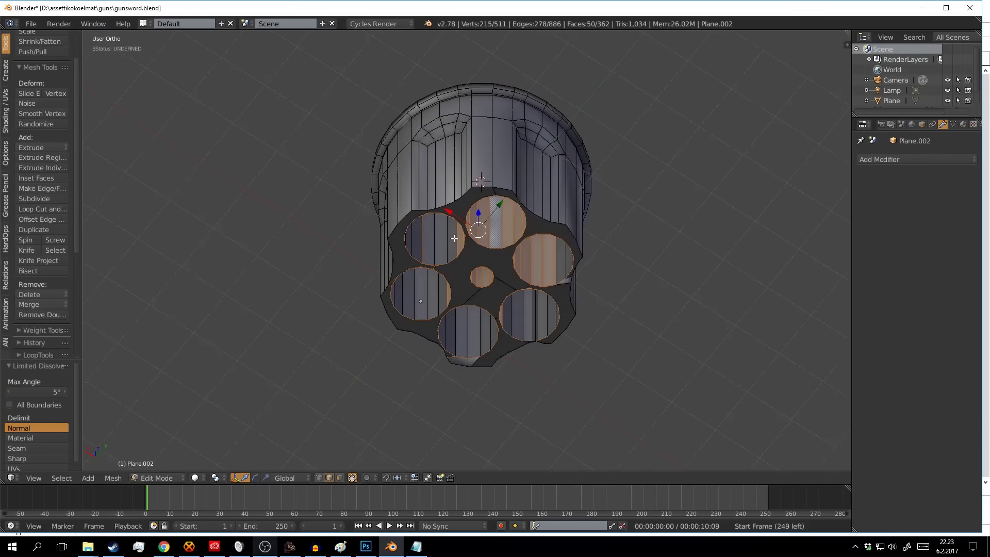
mouse_move(494, 407)
middle_mouse_down()
mouse_move(348, 266)
mouse_move(494, 351)
middle_mouse_up()
key("l")
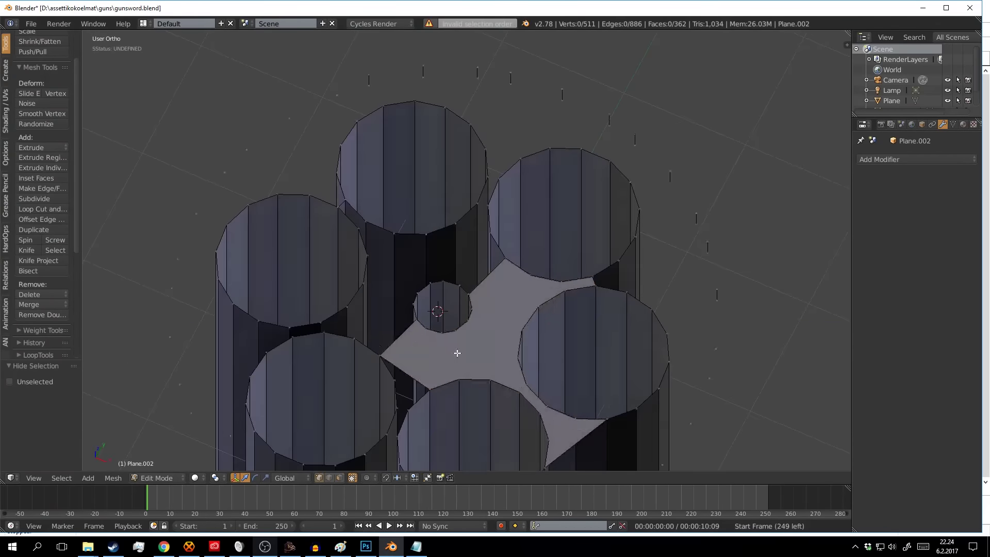
key("ctrl+z")
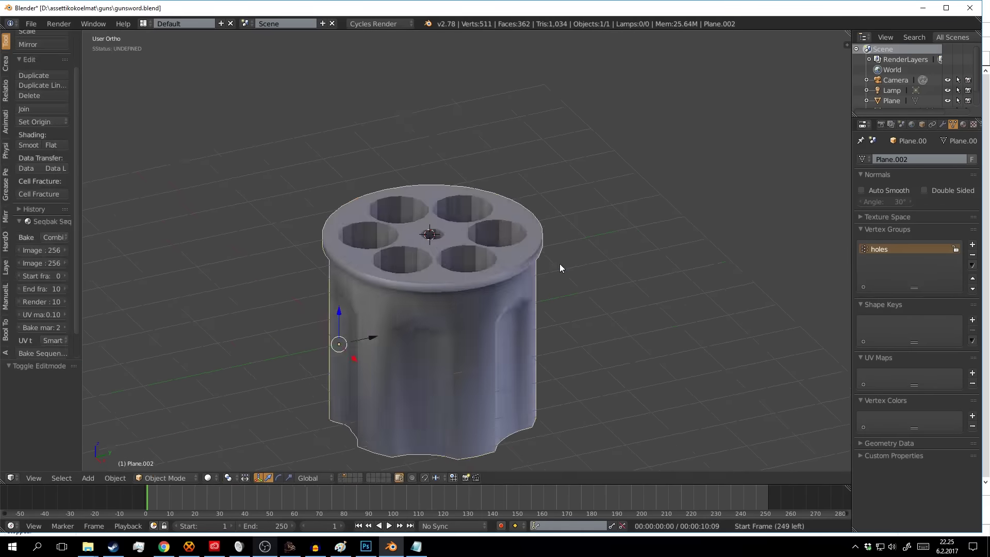
key("ctrl+z")
View the cylinder from below in solid shading, then save the file
key("z")
key("ctrl+KP_7")
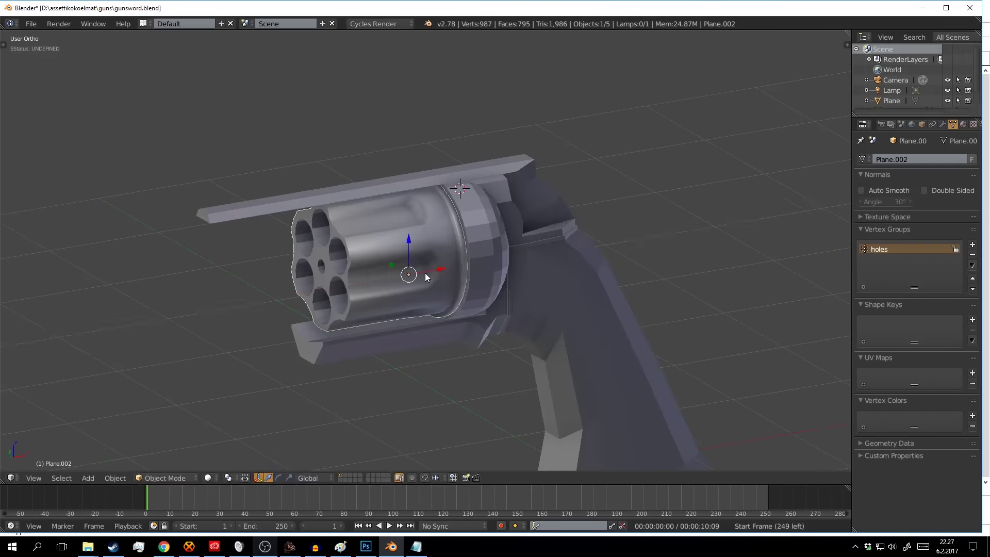
key("ctrl+s")
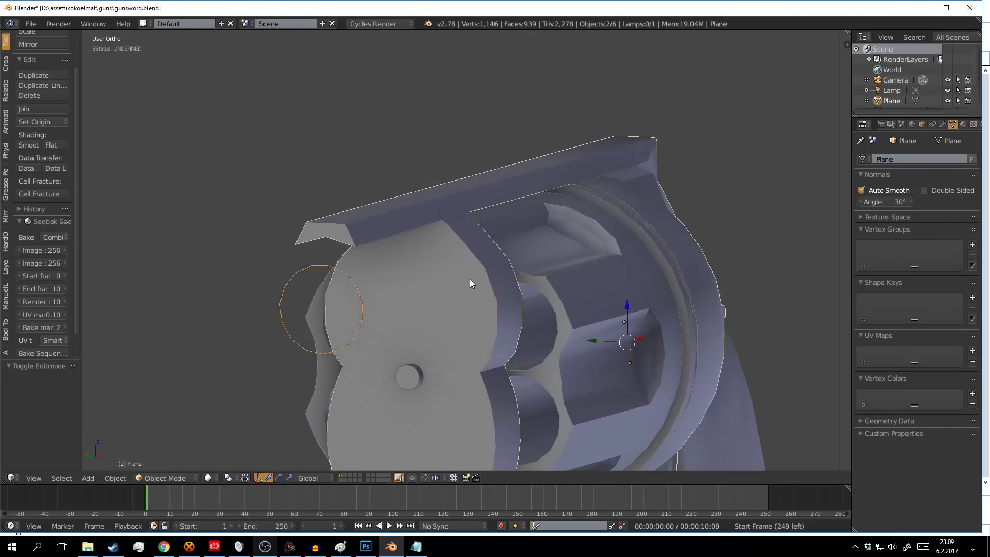
Extrude the muzzle ring vertices along X and check the barrel from the side
key("e")
key("x")
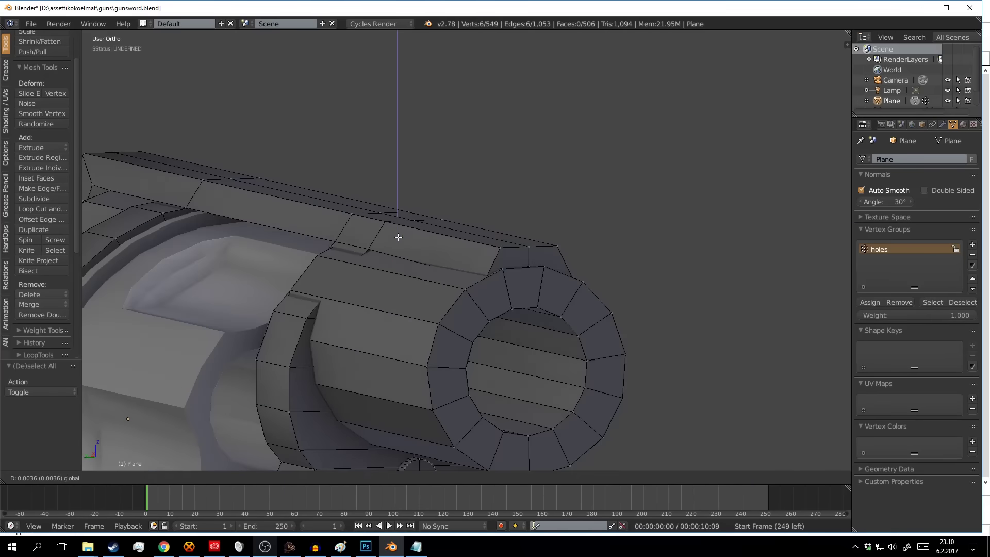
key("Tab")
key("Tab")
mouse_move(344, 254)
middle_mouse_down()
mouse_move(464, 250)
mouse_move(424, 297)
mouse_move(339, 228)
mouse_move(418, 263)
mouse_move(490, 236)
mouse_move(354, 177)
mouse_move(614, 201)
mouse_move(734, 192)
mouse_move(590, 274)
mouse_move(502, 284)
mouse_move(590, 248)
mouse_move(476, 283)
mouse_move(561, 312)
mouse_move(482, 281)
mouse_move(572, 260)
middle_mouse_up()
key("Tab")
key("Tab")
key("Tab")
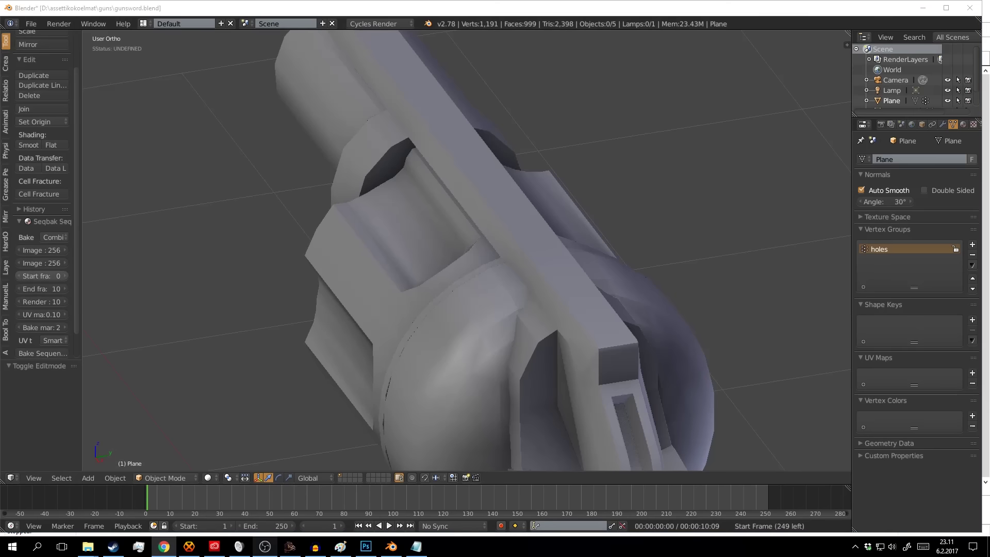
mouse_move(464, 258)
middle_mouse_down()
mouse_move(361, 289)
mouse_move(338, 227)
mouse_move(338, 295)
middle_mouse_up()
Move the muzzle ring along the barrel to its new position
key("Tab")
key("g")
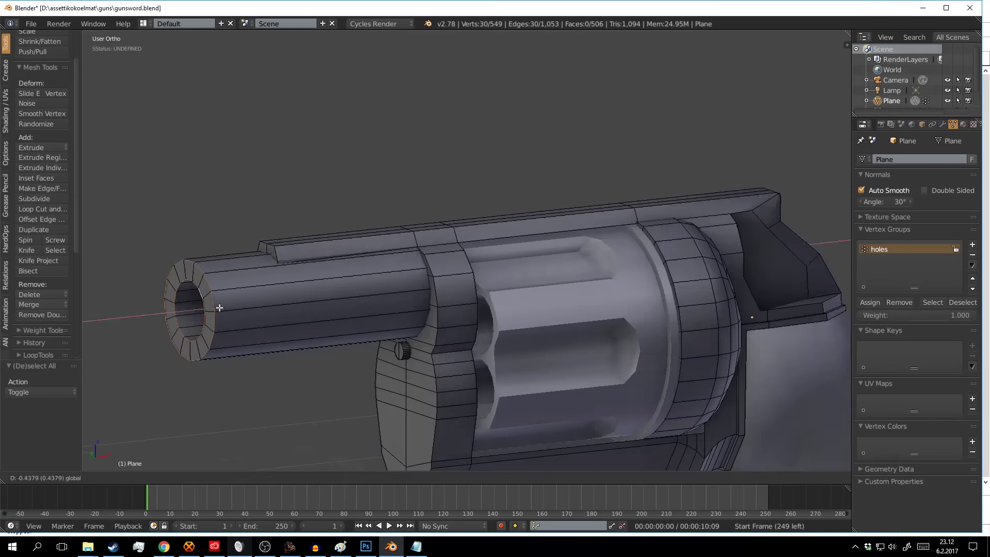
left_click(220, 308)
key("a")
scroll(220, 308, "up", 3)
left_click(208, 237)
key("Tab")
scroll(451, 299, "down", 5)
middle_click_drag(490, 290, 537, 280)
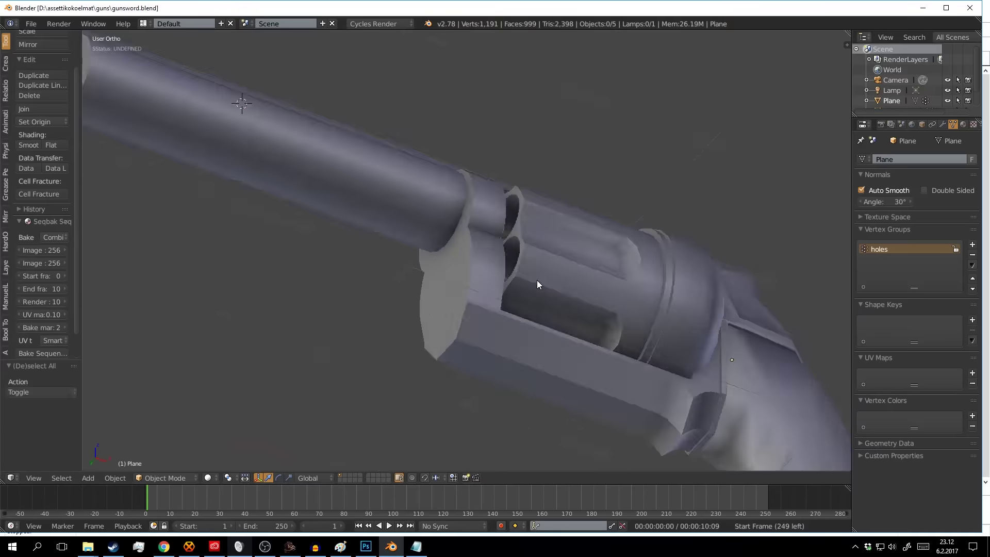
Deselect the mesh and place the 3D cursor beneath the barrel
key("Tab")
scroll(537, 280, "up", 3)
scroll(438, 279, "up", 3)
mouse_move(437, 279)
middle_mouse_down()
mouse_move(543, 255)
mouse_move(471, 239)
middle_mouse_up()
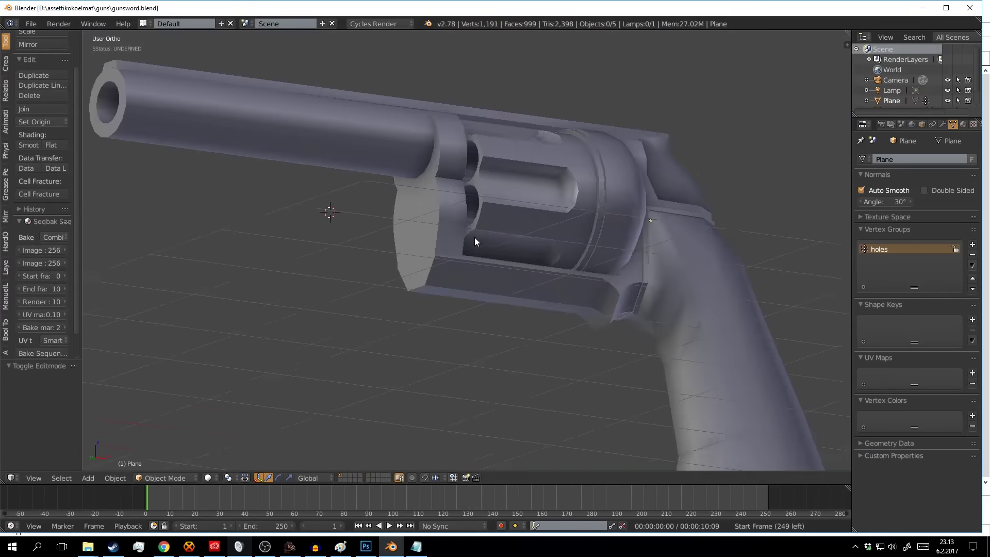
scroll(453, 227, "up", 2)
key("a")
scroll(537, 291, "down", 2)
key("a")
left_click(488, 276)
Add a cube under the barrel, scale it down and lower it along Z
key("shift+a")
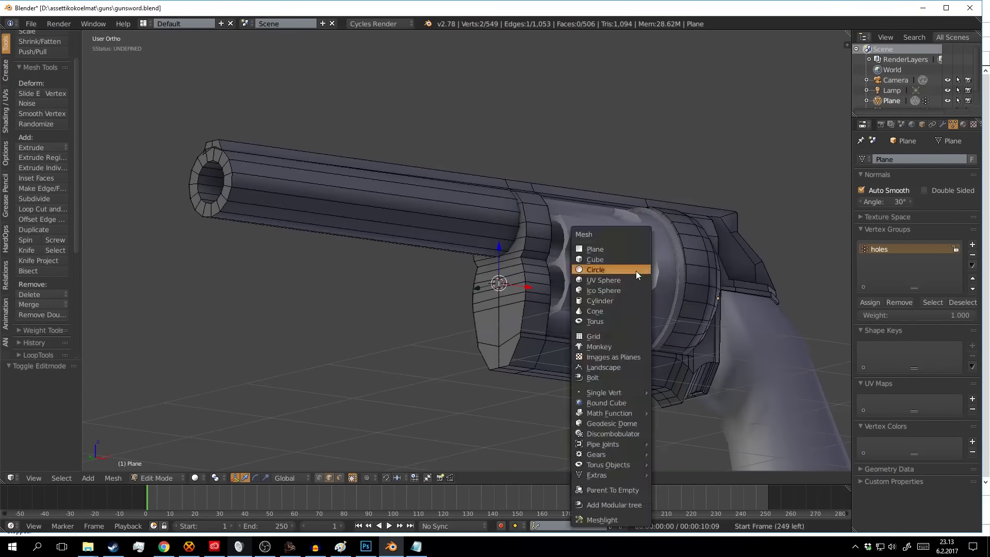
left_click(640, 252)
key("s")
left_click(462, 262)
key("g")
key("z")
middle_click_drag(464, 264, 531, 280)
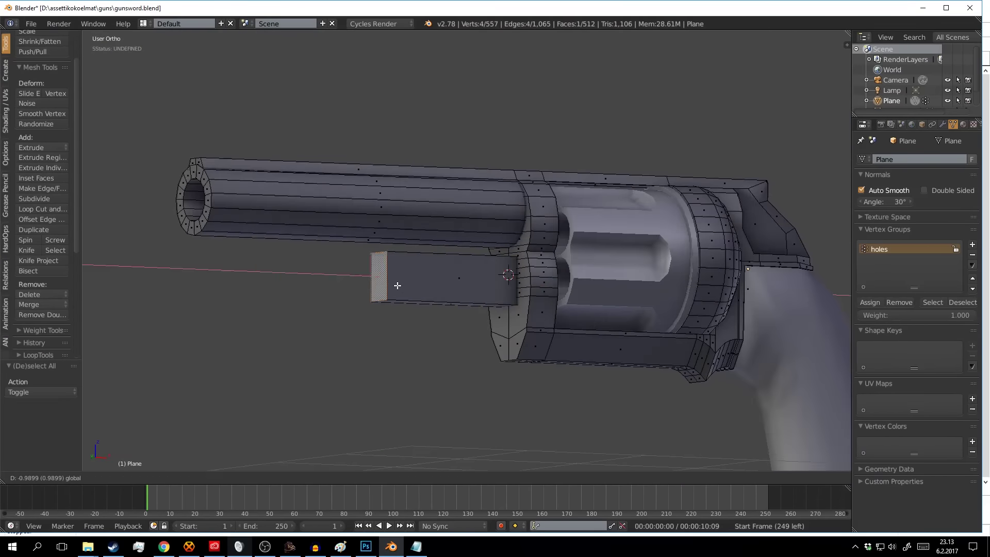
mouse_move(378, 283)
middle_mouse_down()
mouse_move(392, 291)
mouse_move(361, 289)
mouse_move(421, 296)
middle_mouse_up()
Loop cut the block and extrude its end face forward
key("ctrl+r")
left_click(353, 289)
right_click(313, 243)
key("e")
left_click(397, 300)
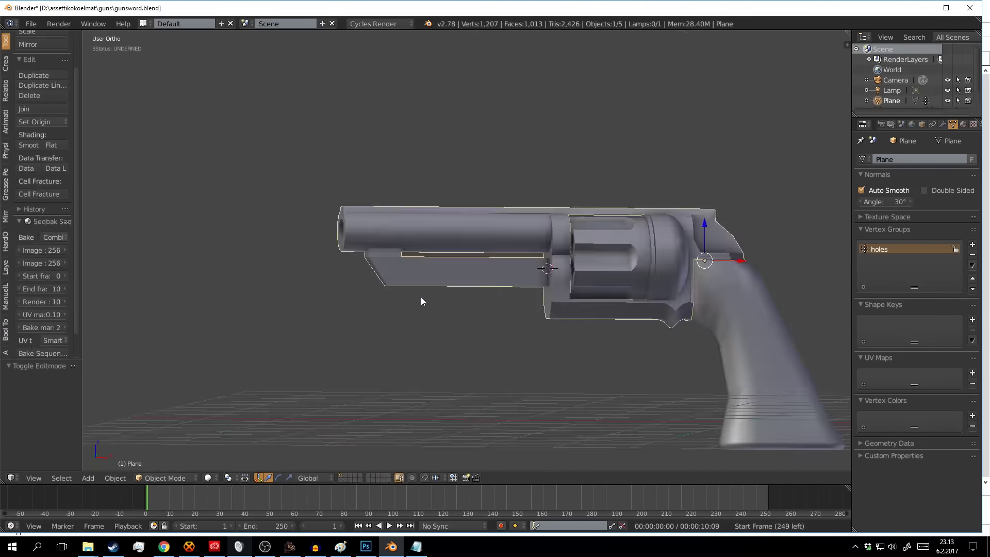
Delete the unwanted edges from the under-barrel block
scroll(421, 296, "up", 4)
key("x")
left_click(300, 308)
middle_click_drag(300, 307, 438, 310)
scroll(438, 310, "down", 3)
Select the whole under-barrel block and lengthen it along Y
key("l")
key("s")
key("y")
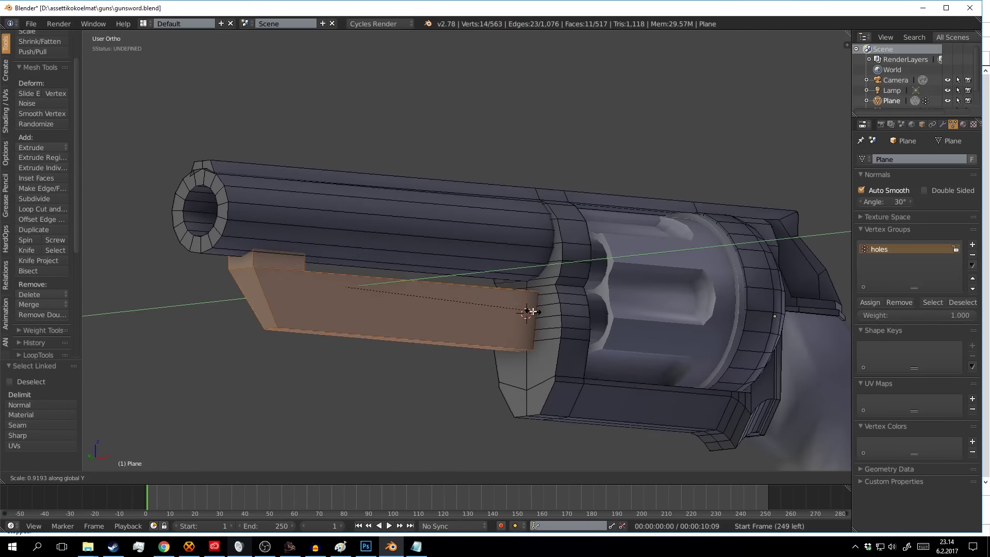
left_click(527, 313)
key("Tab")
key("a")
mouse_move(526, 313)
middle_mouse_down()
mouse_move(483, 283)
mouse_move(545, 317)
middle_mouse_up()
scroll(483, 283, "up", 3)
scroll(463, 275, "up", 2)
Duplicate frame vertices and pull them straight down to start the trigger guard
key("Tab")
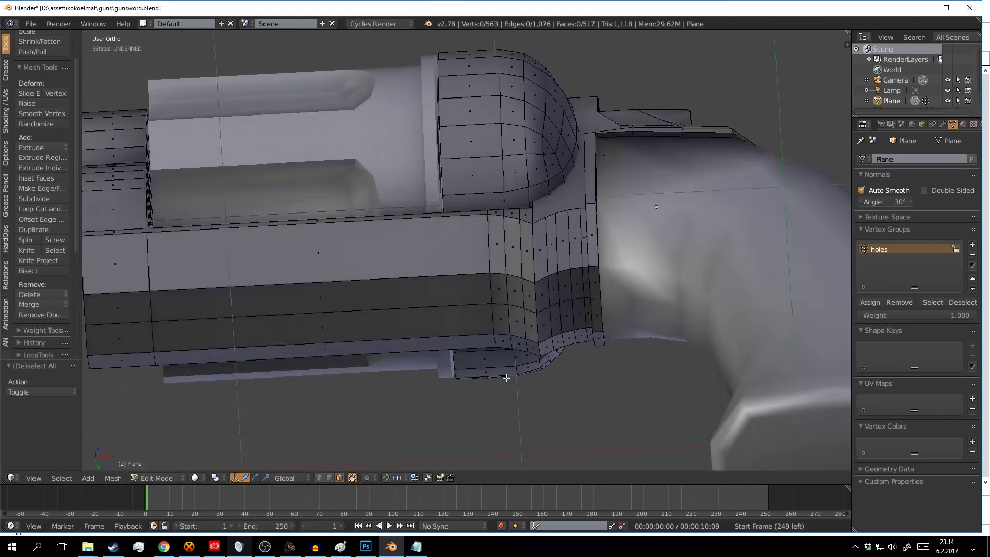
key("shift+d")
key("Escape")
left_click_drag(511, 205, 511, 212)
middle_click_drag(514, 219, 509, 243, "shift")
left_click(515, 340)
middle_click_drag(516, 340, 491, 380)
Extrude the guard edge forward, delete the extra faces and bridge the open edges
key("e")
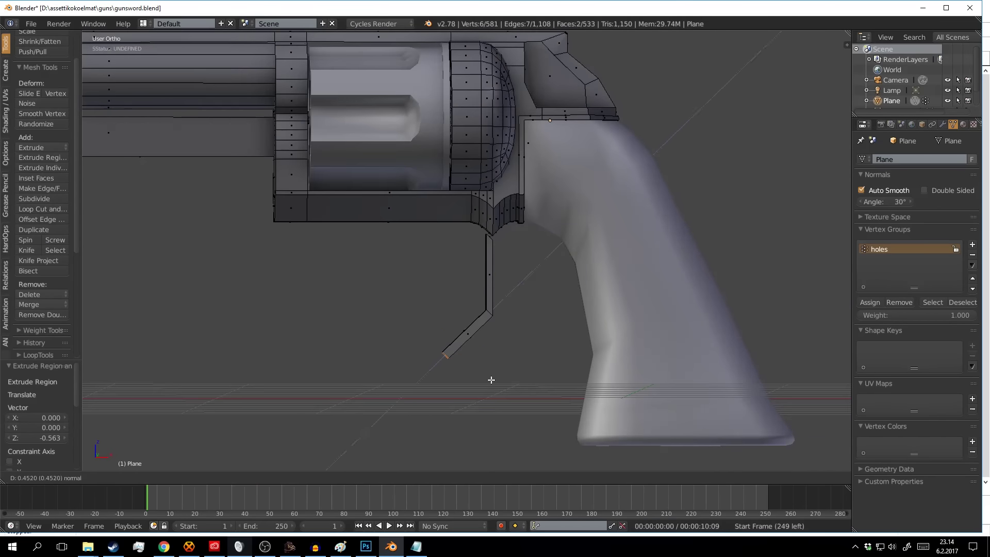
middle_click_drag(465, 258, 423, 289)
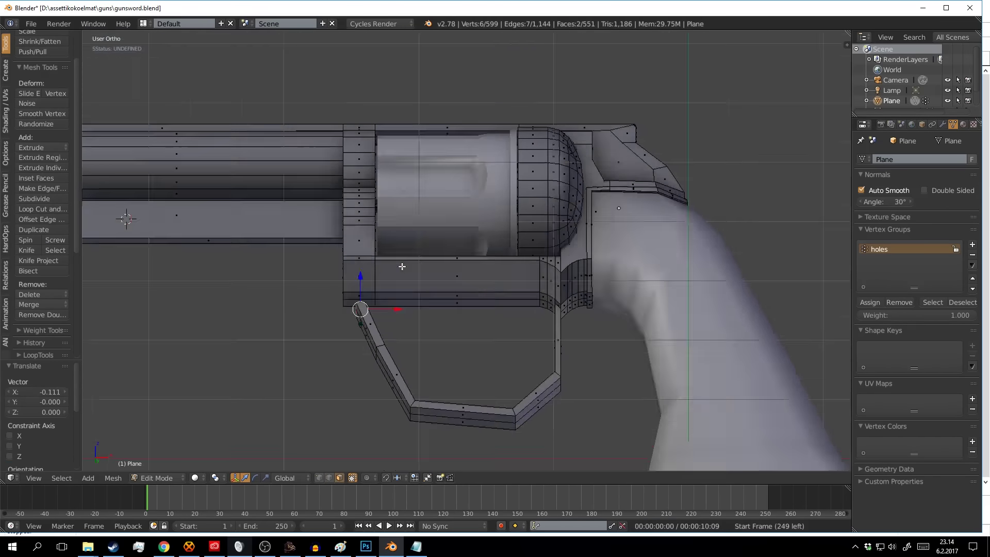
scroll(413, 268, "up", 4)
key("x")
left_click(404, 287)
left_click(330, 481)
key("w")
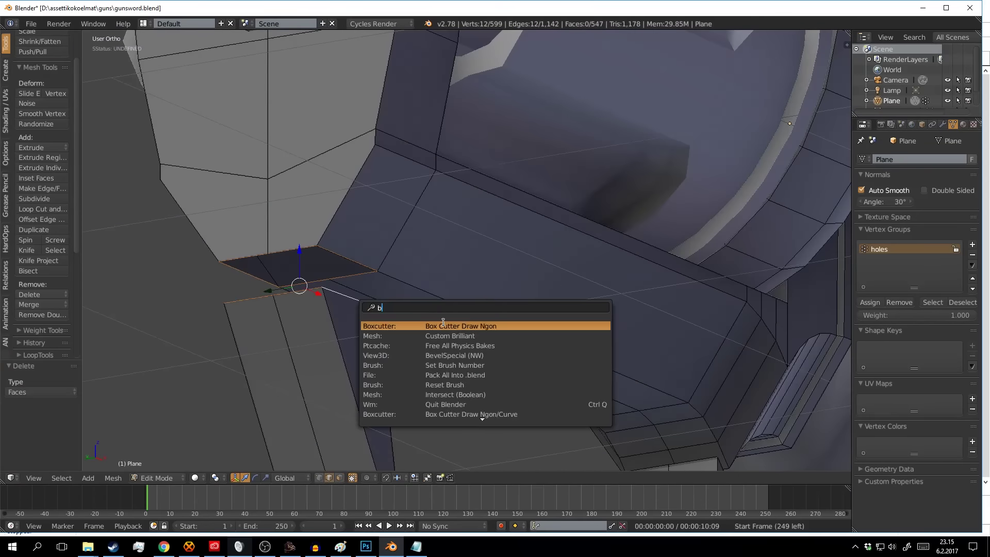
left_click(331, 476)
Shift the selected trigger guard vertices along the X axis
middle_click_drag(542, 343, 365, 347)
key("a")
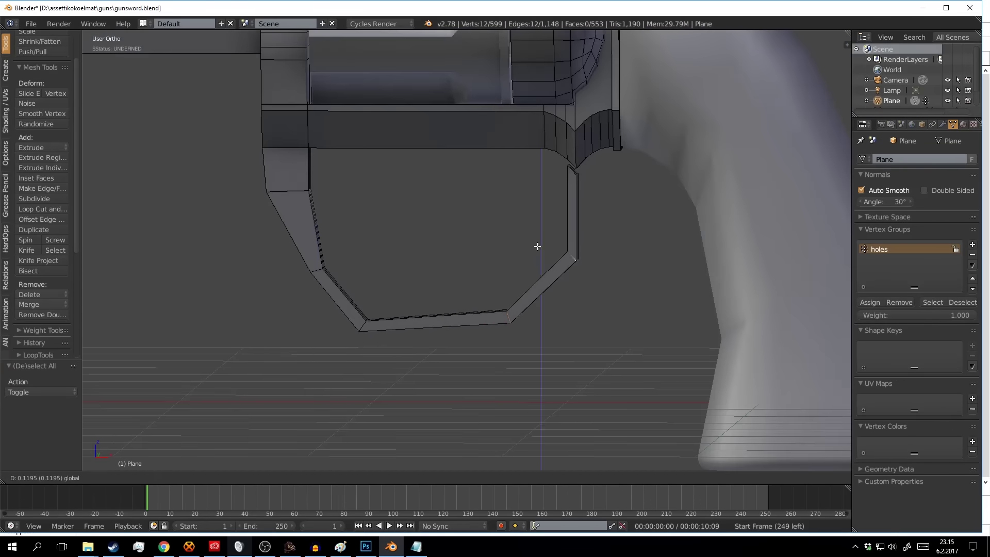
left_click(537, 246)
scroll(421, 309, "down", 4)
middle_click_drag(421, 308, 563, 280)
scroll(563, 280, "up", 6)
key("g")
key("x")
left_click(502, 362)
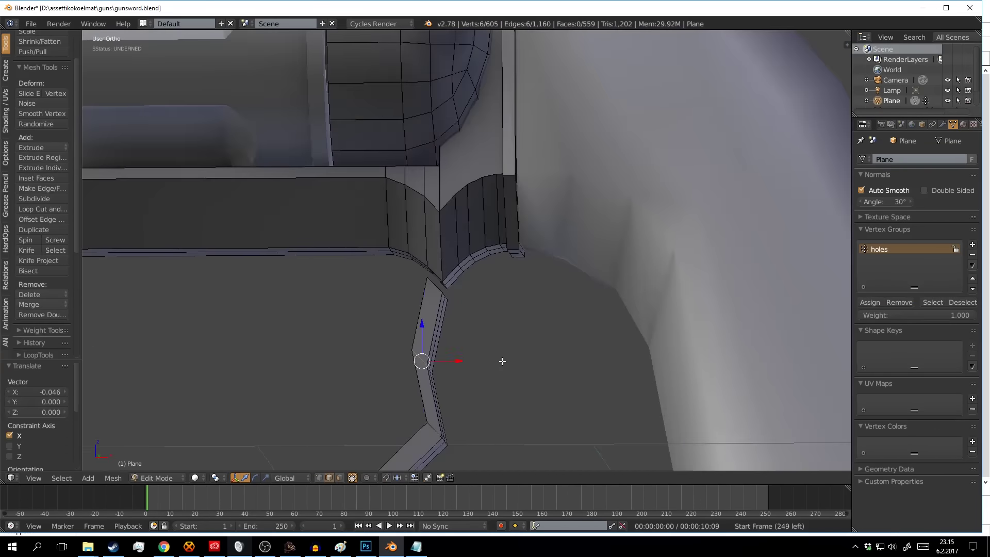
mouse_move(502, 362)
middle_mouse_down()
mouse_move(327, 317)
mouse_move(333, 239)
mouse_move(409, 336)
middle_mouse_up()
scroll(327, 304, "up", 3)
Delete faces at the guard-frame joint to open a hole
key("x")
left_click(332, 239)
key("x")
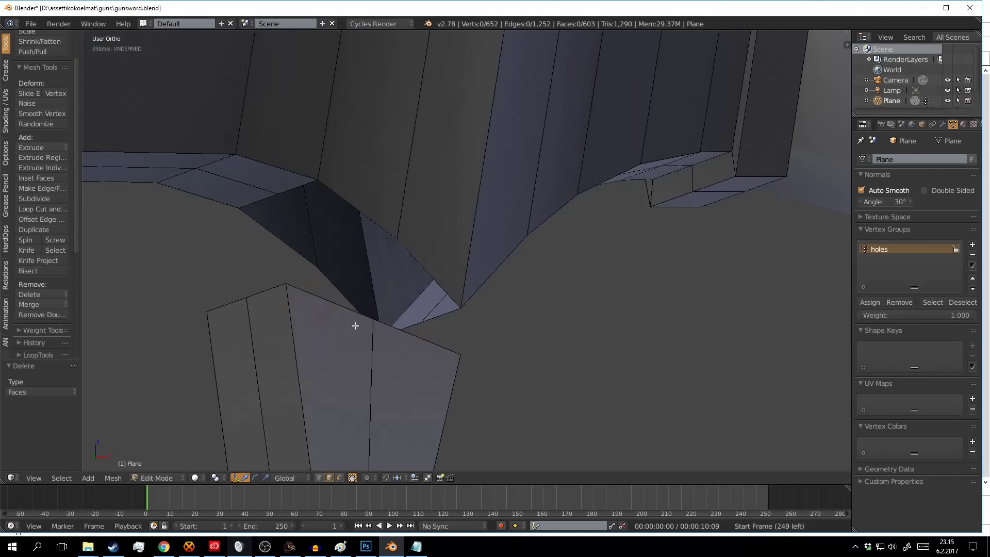
key("a")
key("a")
key("a")
scroll(413, 273, "down", 4)
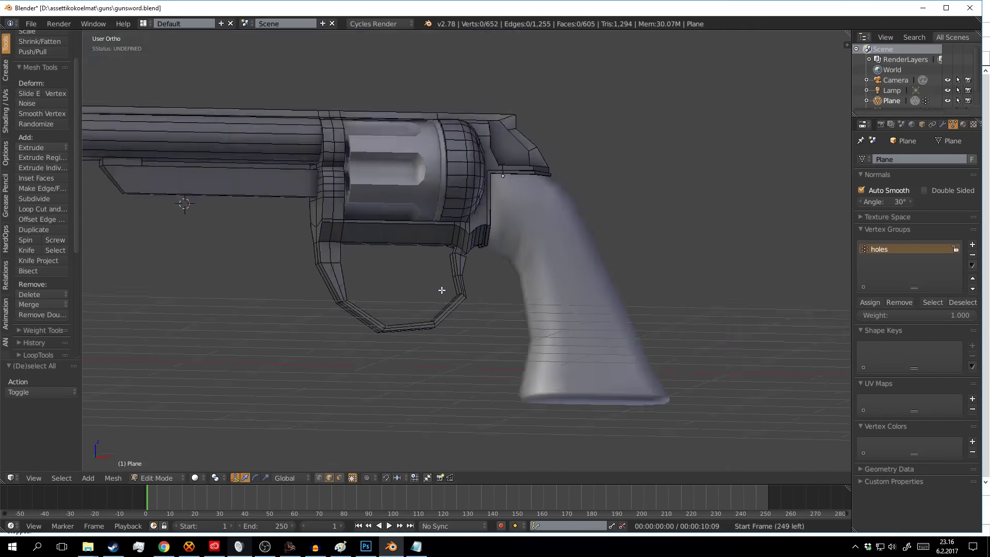
scroll(457, 268, "up", 4)
key("a")
middle_click_drag(436, 326, 599, 345)
scroll(400, 241, "down", 3)
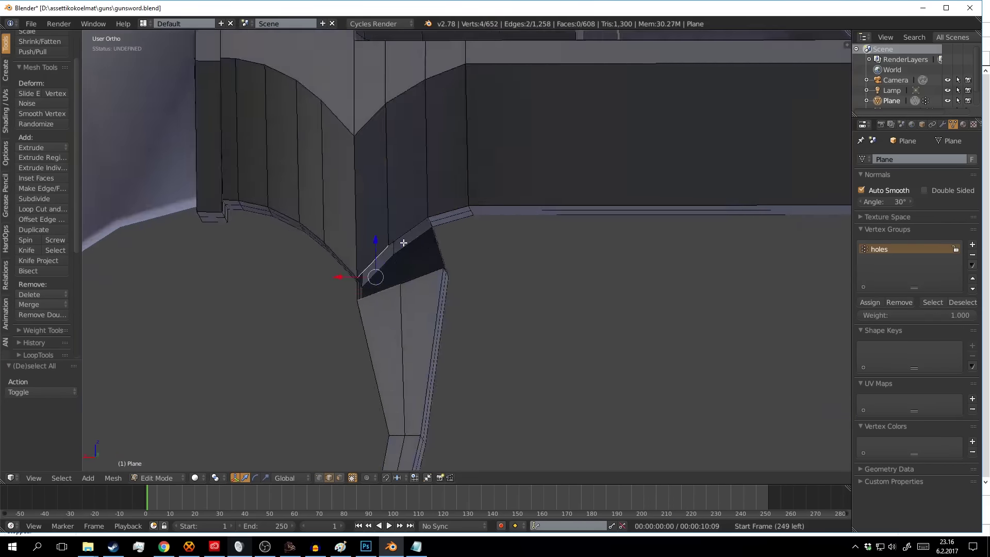
scroll(366, 294, "down", 3)
Delete the stray vertex left at the trigger guard joint
key("Tab")
scroll(368, 299, "up", 5)
middle_click_drag(530, 342, 416, 276)
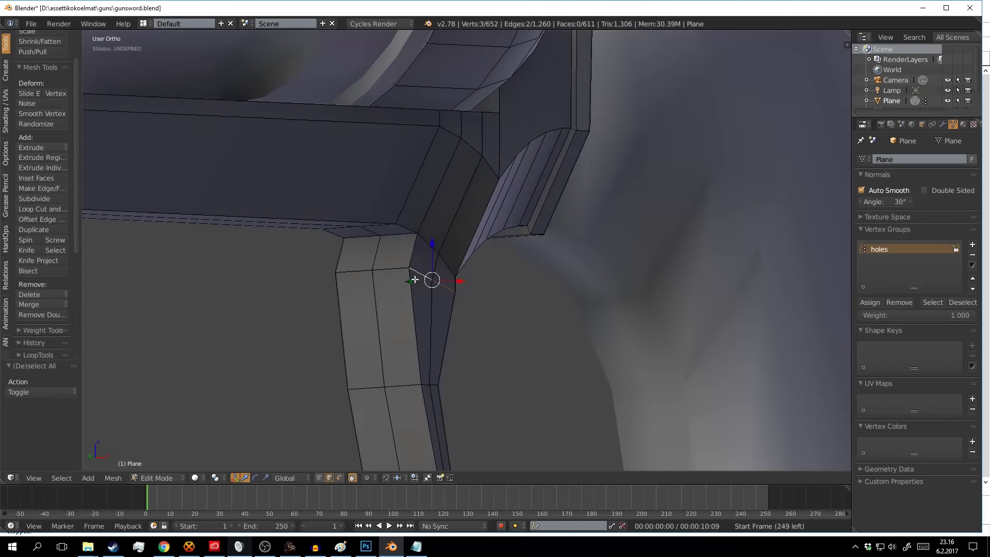
key("Tab")
key("a")
key("a")
right_click(438, 301)
key("x")
left_click(413, 304)
Change shading to hide back edges and shift a guard vertex along X
scroll(413, 304, "down", 4)
key("z")
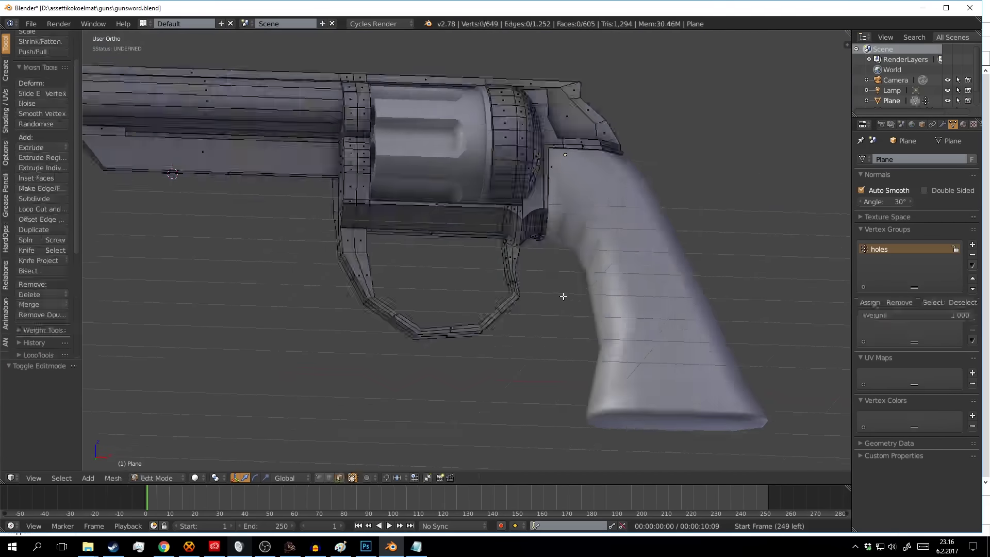
scroll(516, 258, "up", 5)
left_click(348, 477)
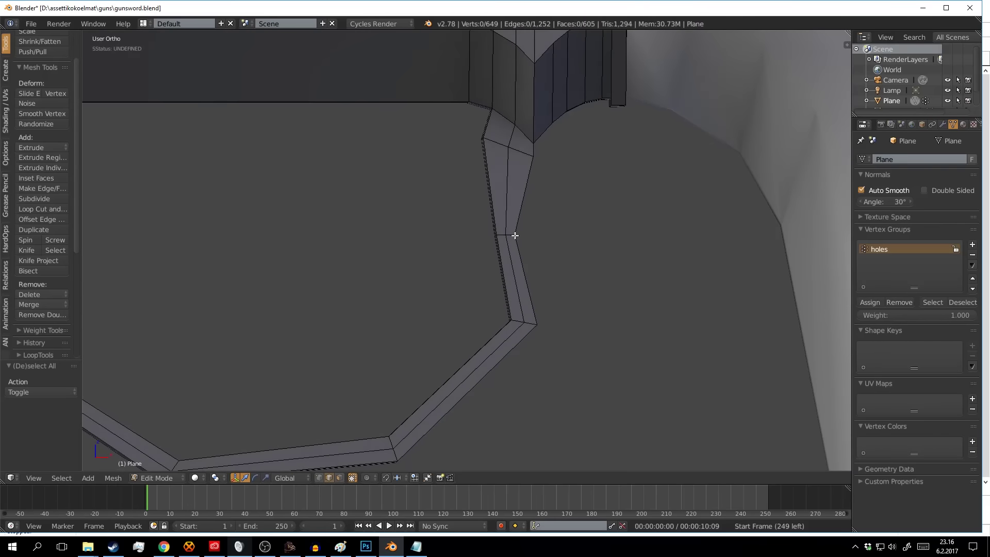
scroll(540, 311, "down", 3)
scroll(478, 331, "down", 2)
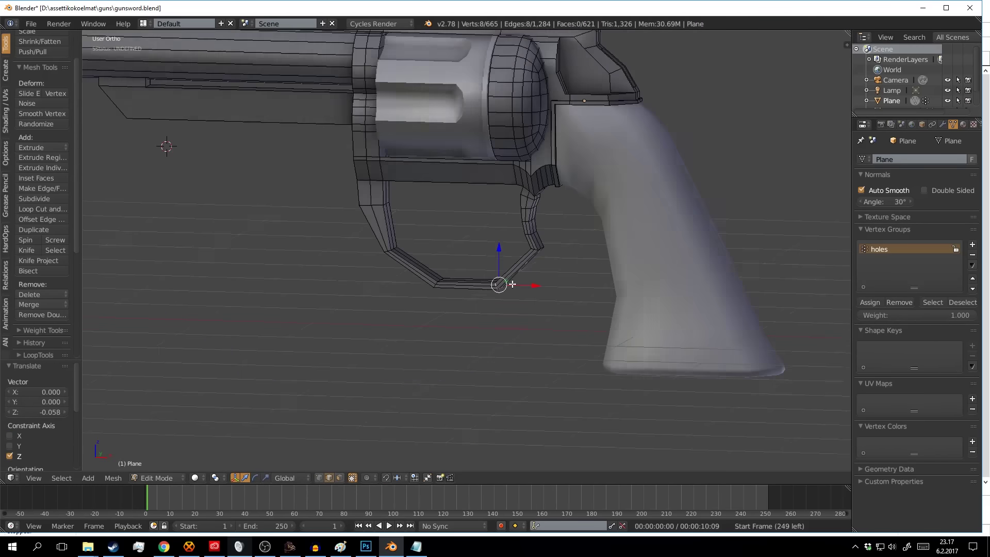
scroll(498, 283, "up", 4)
key("g")
key("x")
left_click(448, 294)
middle_click_drag(448, 294, 586, 342)
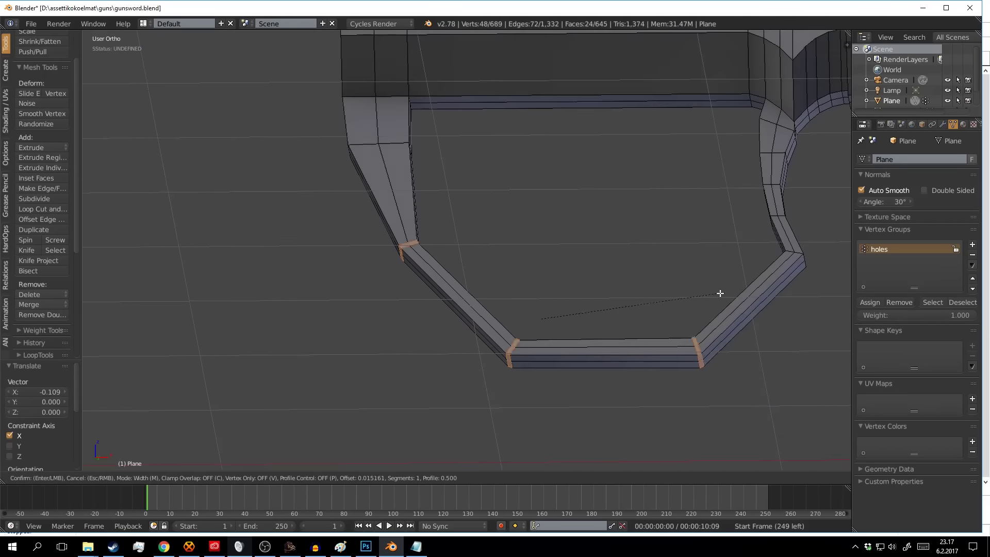
Try bevelling the guard corner edges, setting the bevel width, then cancel it
key("a")
middle_click_drag(716, 283, 441, 201)
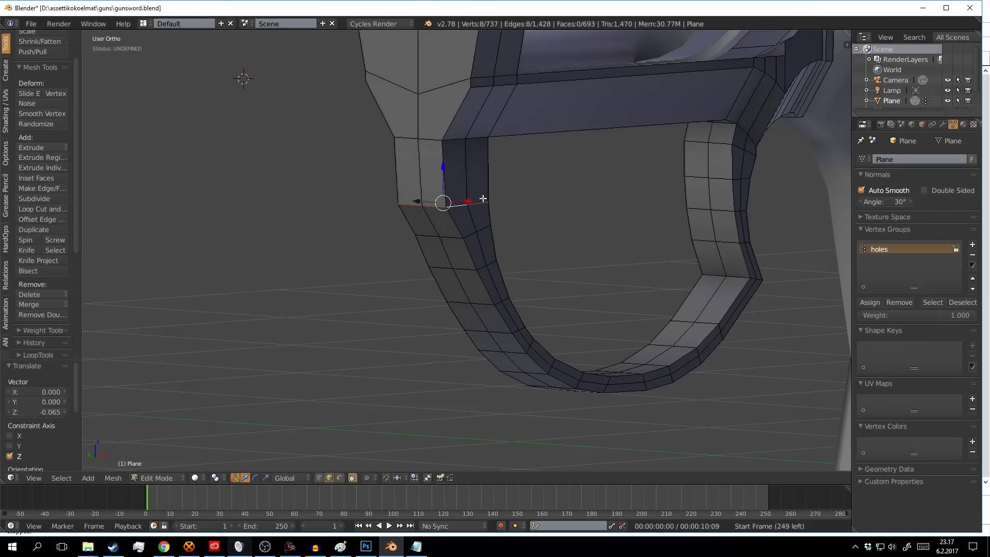
key("ctrl+z")
scroll(516, 215, "down", 3)
mouse_move(515, 215)
middle_mouse_down()
mouse_move(493, 210)
mouse_move(471, 283)
middle_mouse_up()
key("ctrl+b")
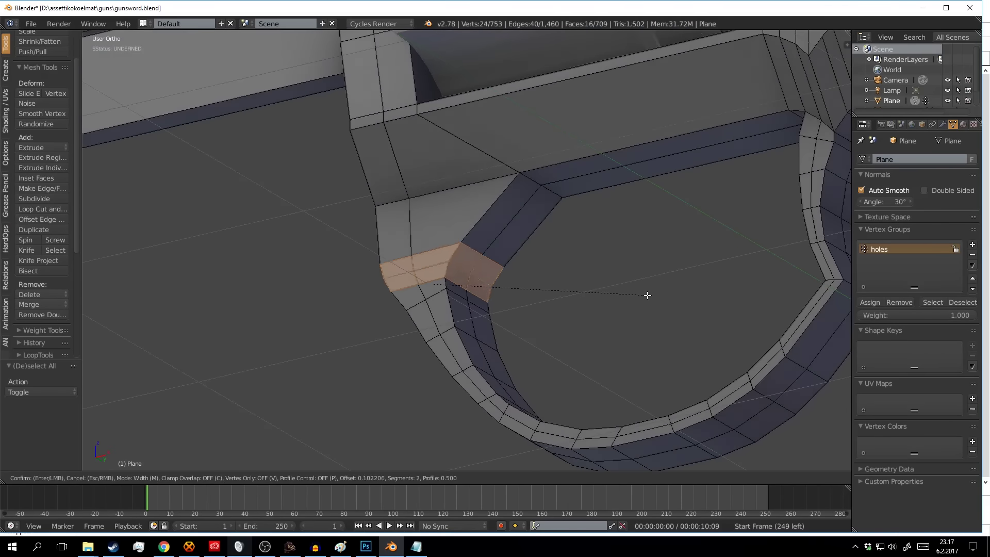
right_click(648, 295)
mouse_move(648, 295)
middle_mouse_down()
mouse_move(590, 272)
mouse_move(547, 235)
mouse_move(582, 257)
mouse_move(606, 234)
middle_mouse_up()
Inset the face strip under the frame with an inset depth of 0
right_click(606, 234)
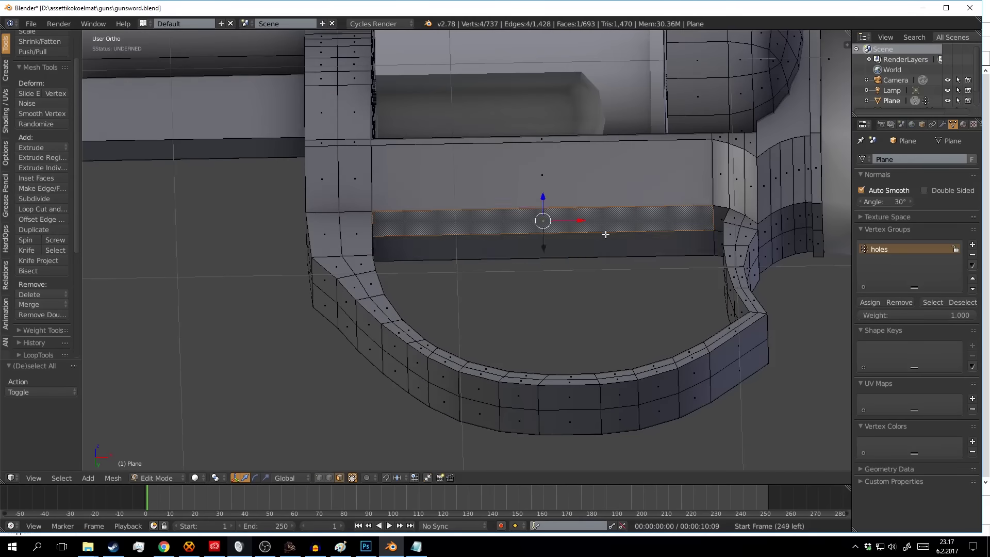
key("i")
left_click(709, 248)
key("F6")
double_click(764, 339)
type("0")
key("Return")
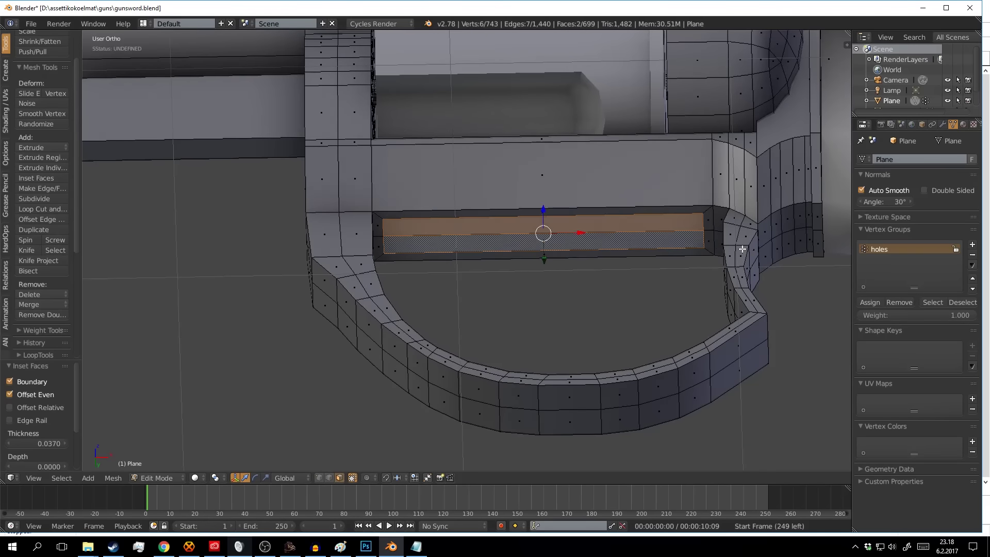
left_click(813, 233)
Scale the inset face down to size the trigger slot
scroll(510, 289, "down", 4)
scroll(510, 289, "up", 6)
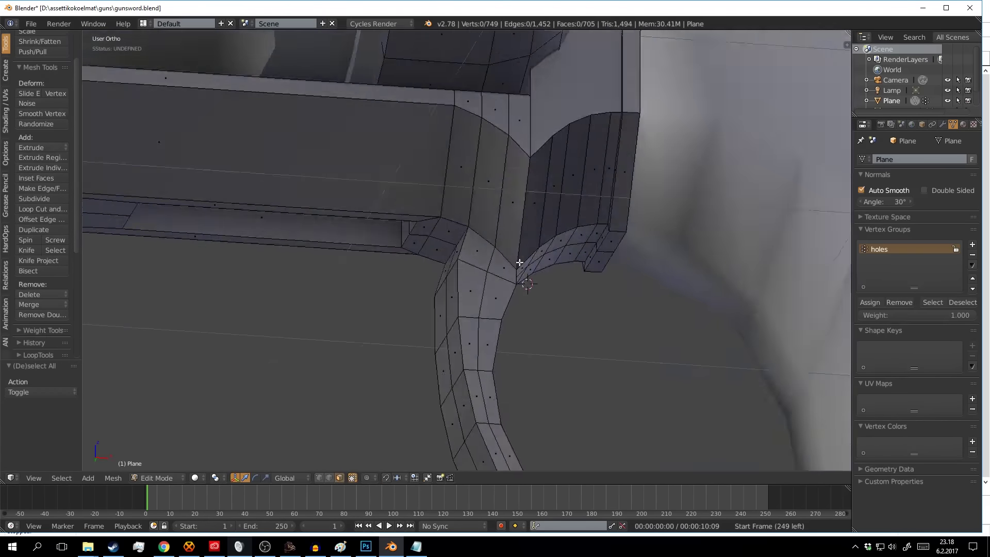
key("a")
key("a")
middle_click_drag(509, 289, 471, 309)
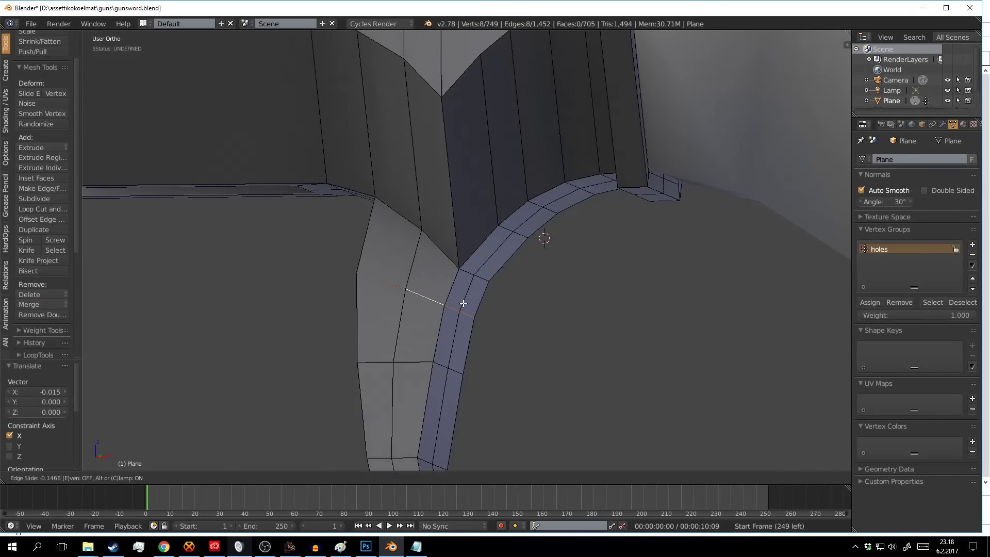
right_click(463, 304)
scroll(513, 334, "down", 5)
scroll(513, 334, "up", 5)
key("s")
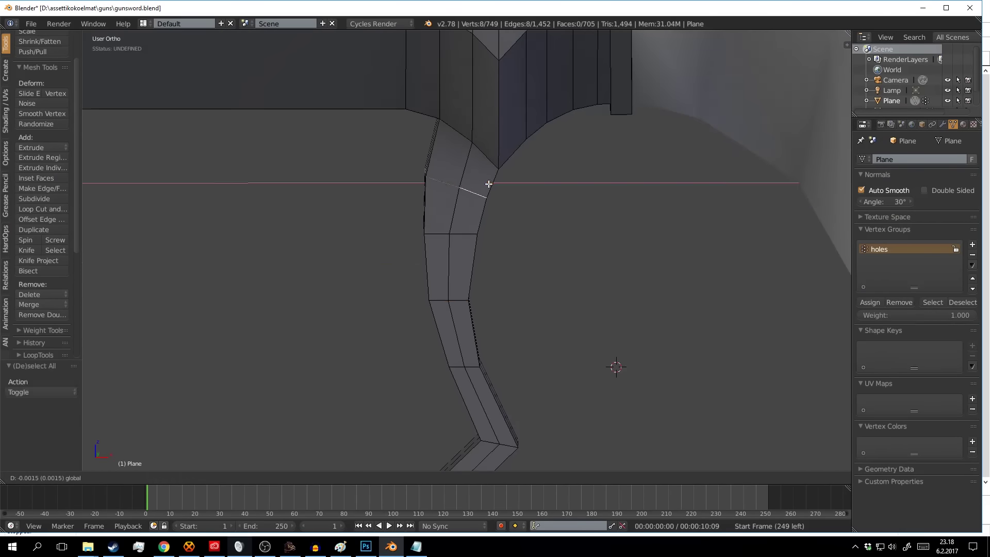
left_click(489, 184)
Extrude the slot face straight down into a short trigger block
scroll(558, 264, "down", 4)
mouse_move(558, 264)
middle_mouse_down()
mouse_move(483, 240)
mouse_move(464, 216)
middle_mouse_up()
scroll(540, 249, "up", 4)
scroll(403, 180, "up", 3)
key("e")
right_click(402, 180)
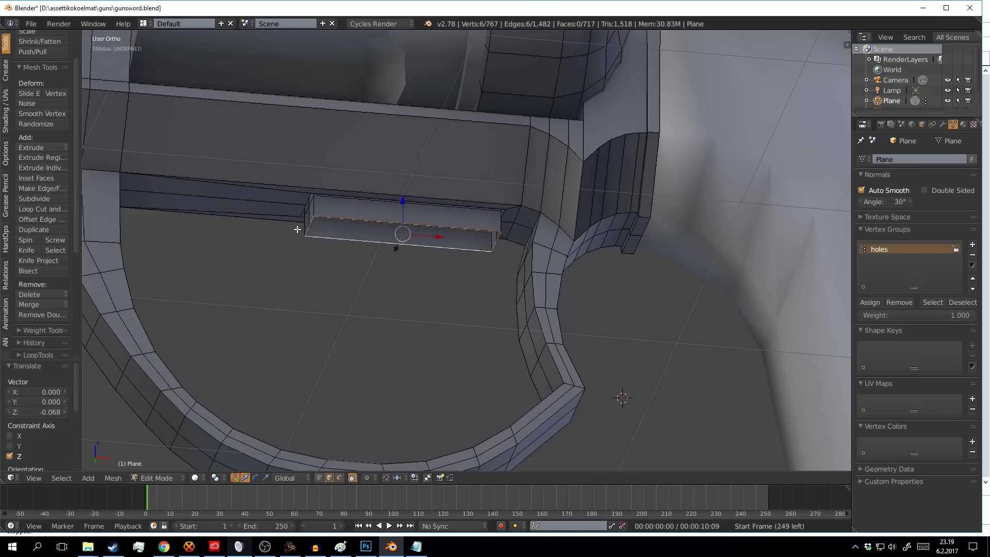
key("a")
middle_click_drag(297, 229, 408, 227)
key("a")
key("ctrl+r")
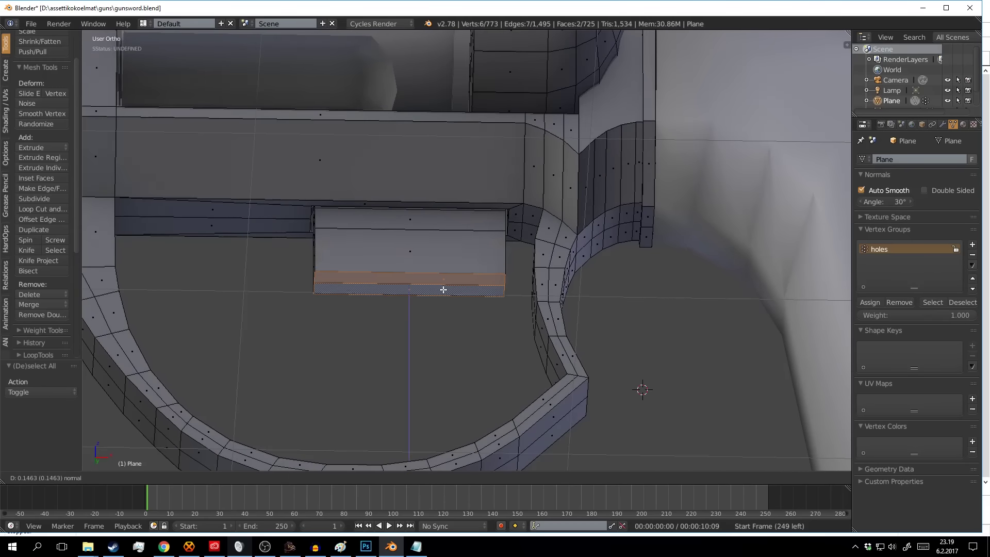
left_click(444, 290)
key("a")
Switch to a see-through Front Ortho view (Numpad 1) of the trigger
middle_click_drag(444, 290, 335, 482)
key("a")
key("z")
key("KP_1")
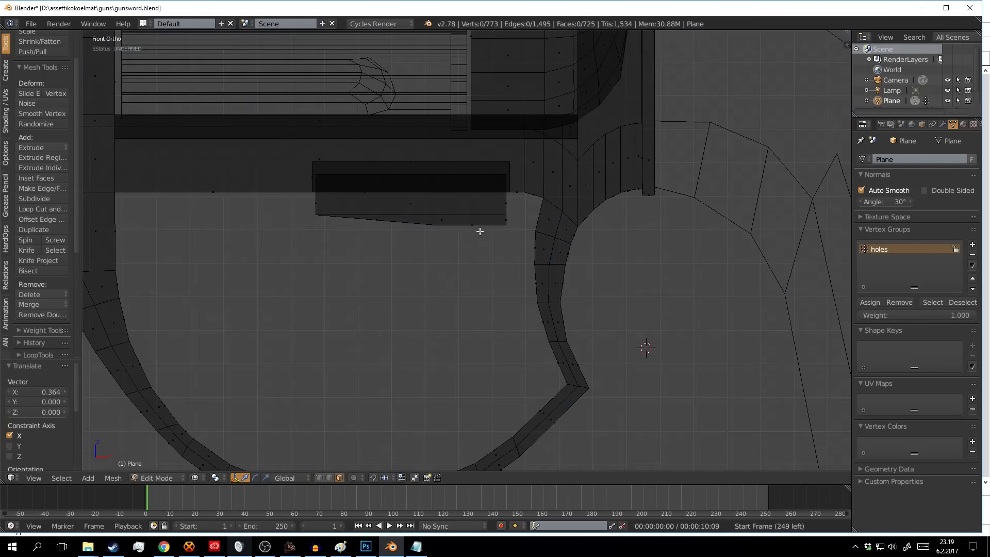
Rotate the trigger into position and dissolve the unwanted edges
left_click(460, 362)
middle_click_drag(460, 362, 485, 330, "shift")
key("r")
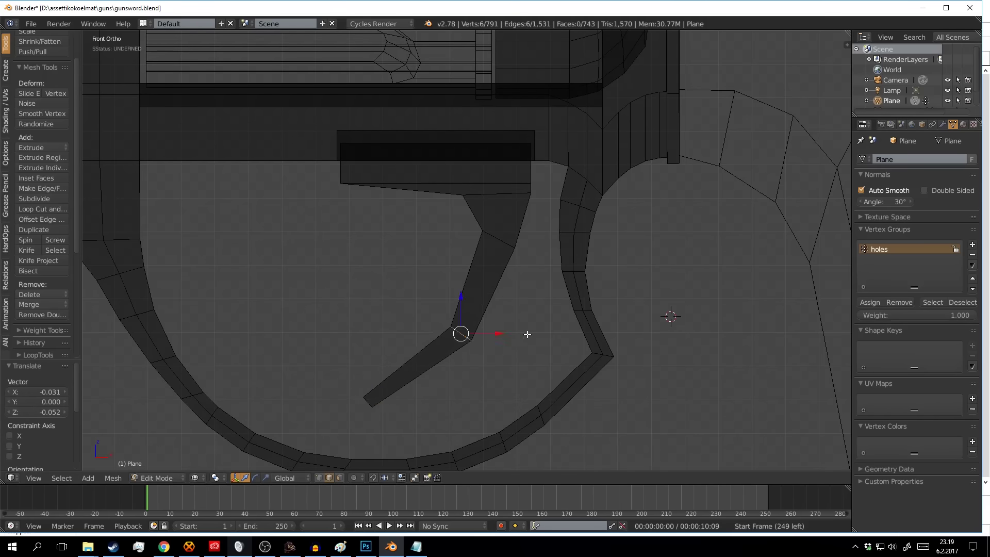
key("Escape")
scroll(538, 292, "up", 1)
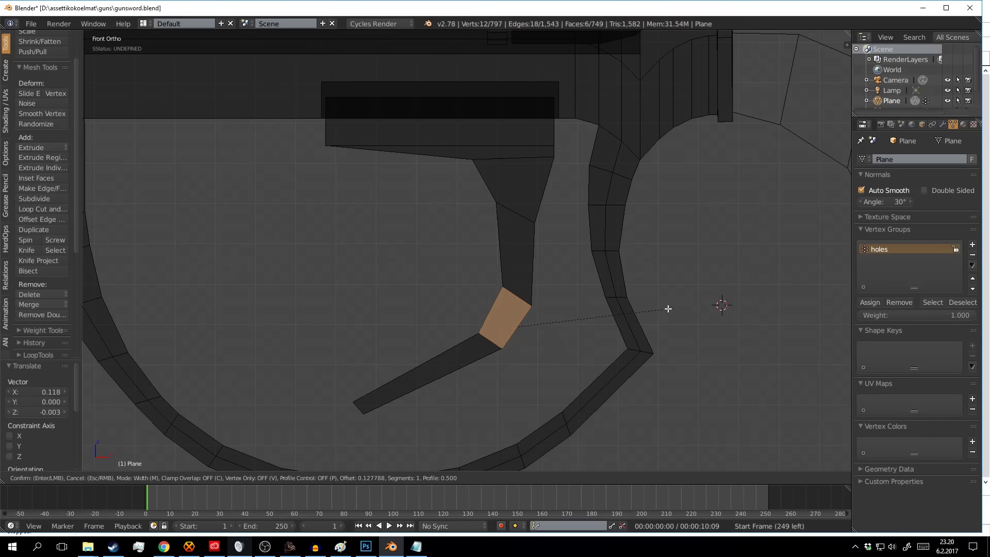
key("Escape")
key("x")
left_click(524, 260)
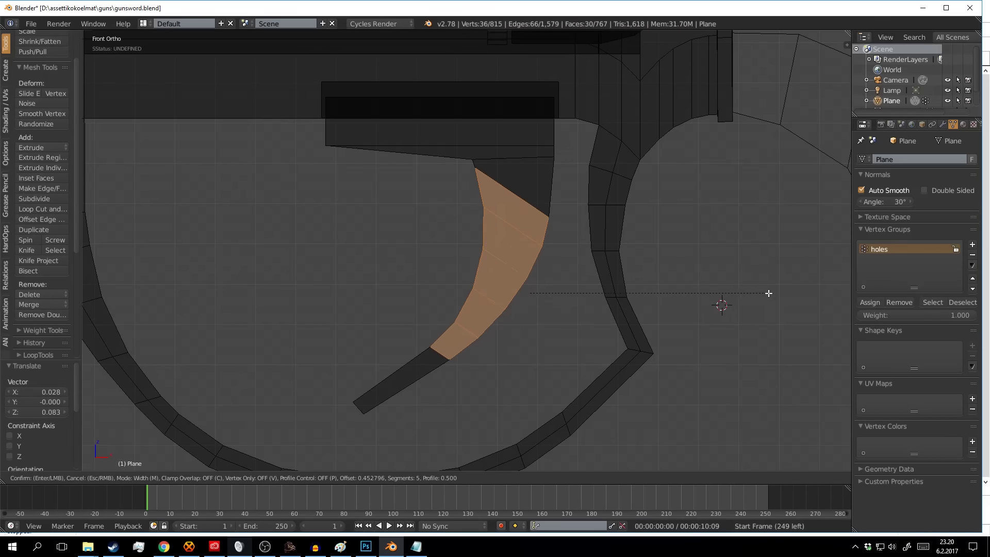
Bevel the trigger's bend with several segments into a smooth curve
left_click(769, 293)
key("F6")
key("ctrl+b")
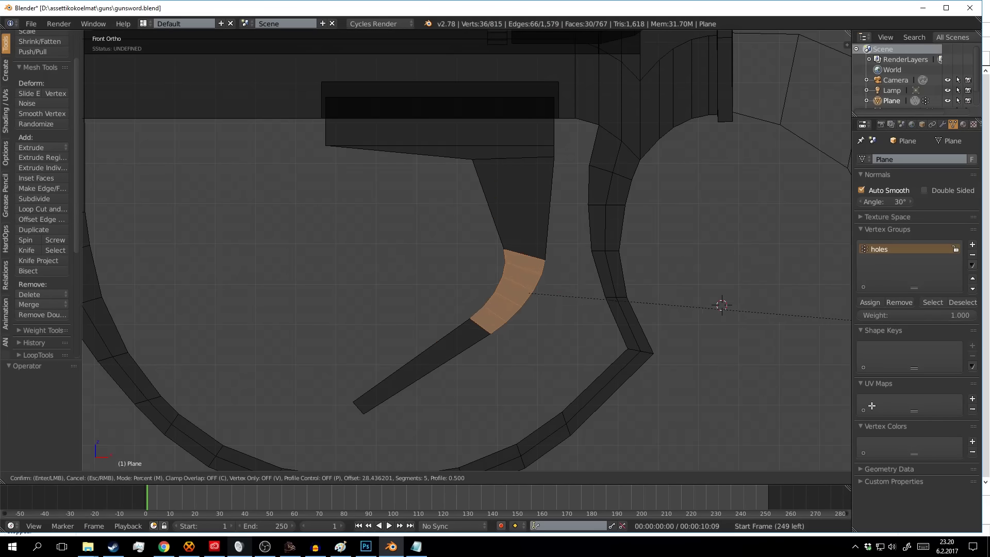
scroll(231, 208, "up", 1)
key("Escape")
mouse_move(751, 207)
middle_mouse_down()
mouse_move(500, 210)
mouse_move(535, 218)
middle_mouse_up()
key("ctrl+b")
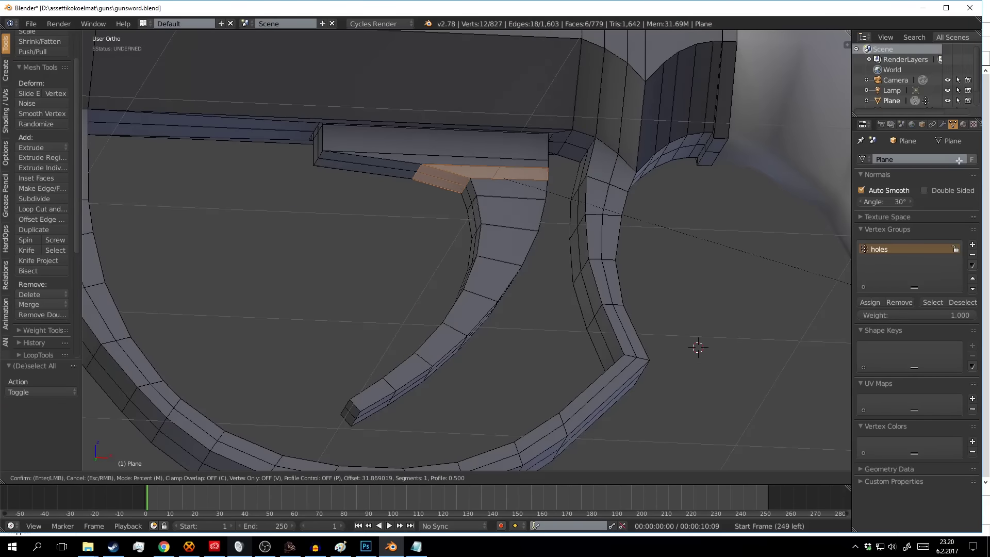
key("Escape")
mouse_move(319, 217)
middle_mouse_down()
mouse_move(524, 269)
mouse_move(490, 211)
middle_mouse_up()
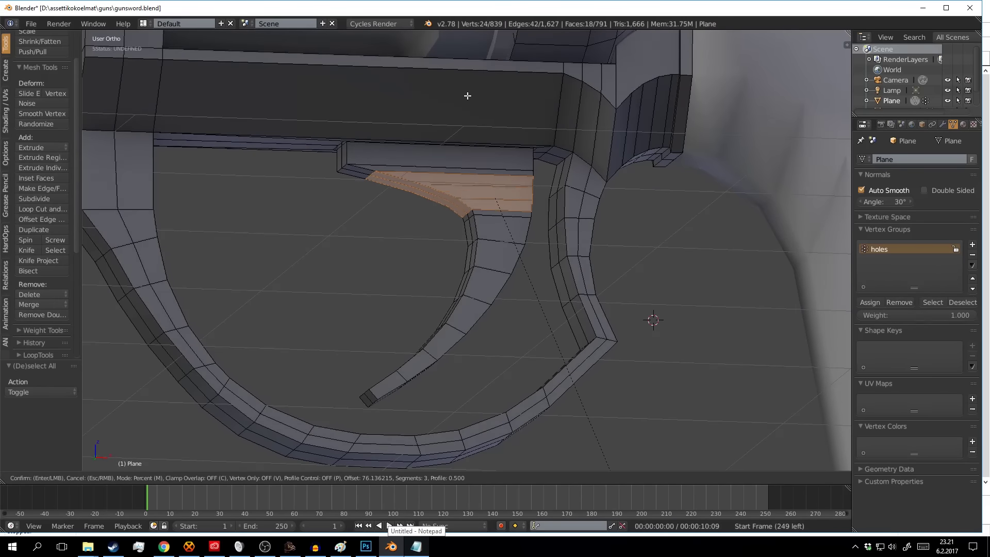
key("Escape")
Dissolve the leftover extra edges on the trigger
key("x")
left_click(464, 223)
middle_click_drag(464, 223, 531, 278)
scroll(531, 278, "down", 3)
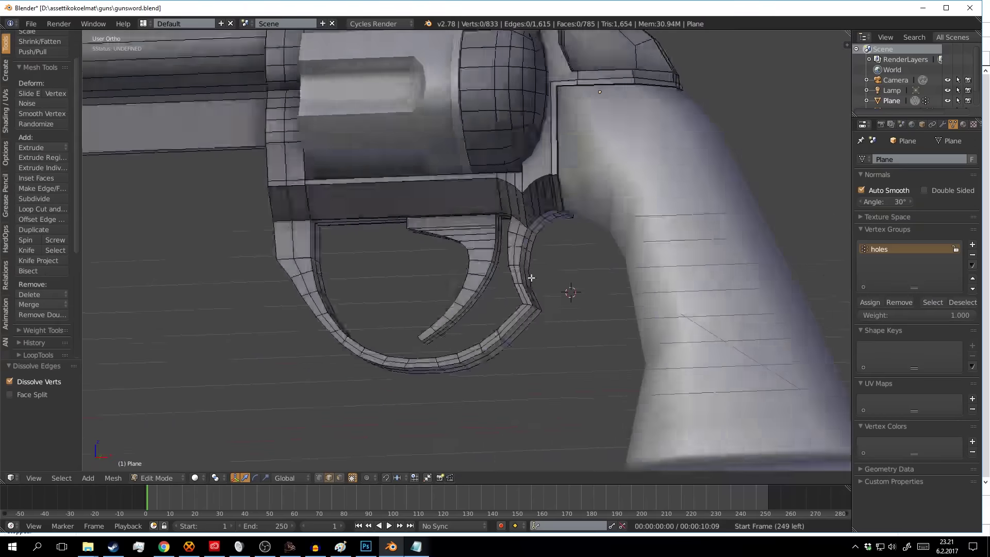
Return to Object Mode and orbit to a near side view of the revolver
key("Tab")
key("a")
mouse_move(624, 270)
middle_mouse_down()
mouse_move(531, 239)
mouse_move(550, 245)
middle_mouse_up()
scroll(496, 251, "down", 5)
scroll(539, 258, "up", 3)
scroll(550, 245, "down", 3)
middle_click_drag(532, 212, 525, 219)
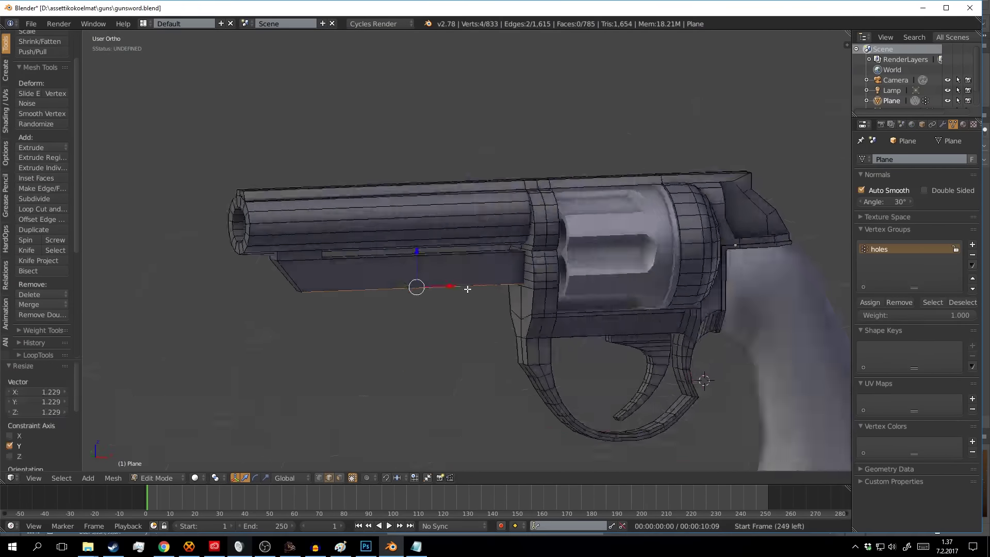
Add a cube beside the revolver and flatten it along Y
key("Tab")
key("shift+a")
left_click(490, 239)
key("s")
key("y")
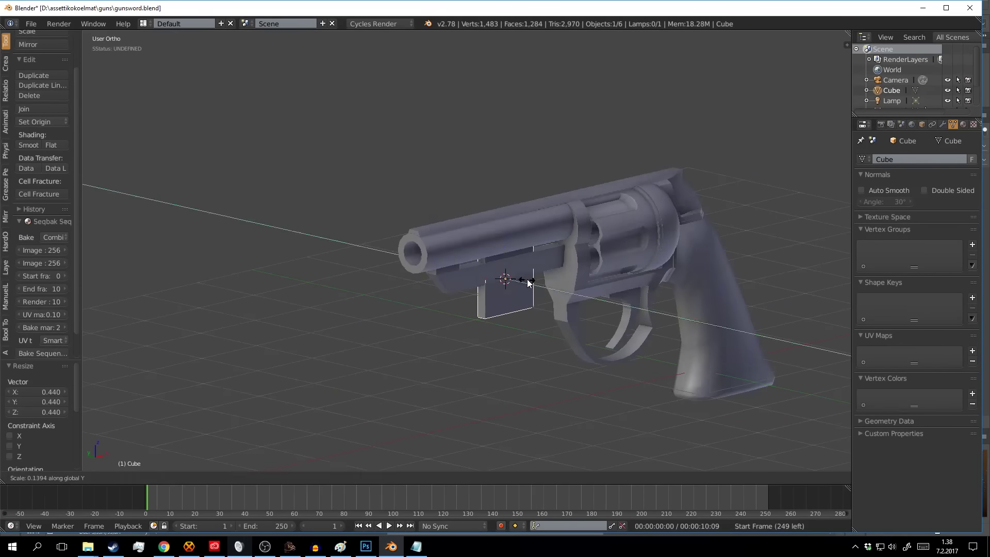
left_click(530, 283)
scroll(493, 239, "up", 3)
mouse_move(493, 238)
middle_mouse_down()
mouse_move(464, 248)
mouse_move(526, 310)
middle_mouse_up()
Move the plate's front vertices along X to stretch it into a long blade
key("Tab")
key("a")
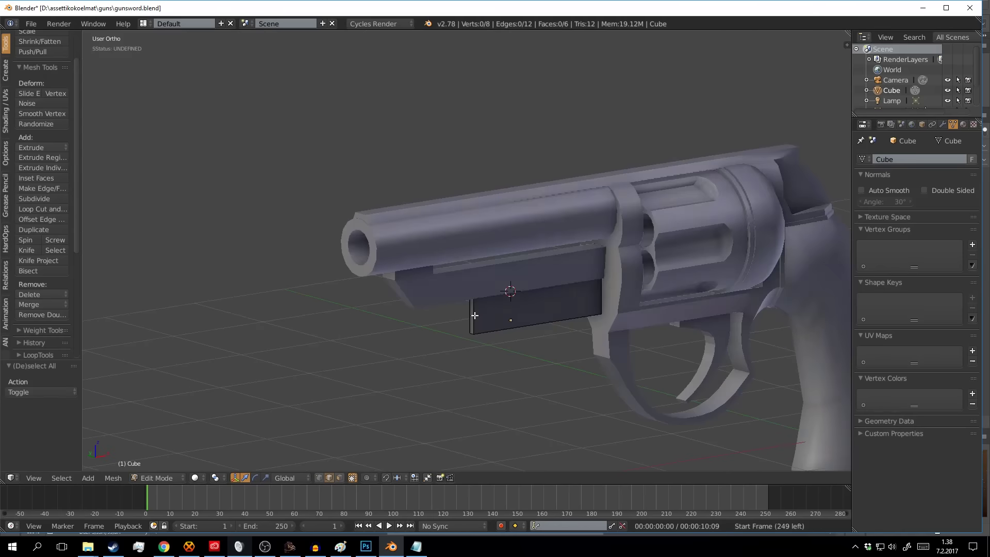
scroll(475, 316, "down", 5)
key("g")
key("x")
key("Return")
middle_click_drag(464, 247, 267, 243)
scroll(398, 268, "up", 3)
Extrude the blade's bottom face and merge the overlapping duplicate vertices
key("a")
right_click(495, 229)
key("e")
left_click(495, 229)
mouse_move(495, 229)
middle_mouse_down()
mouse_move(595, 349)
mouse_move(537, 332)
middle_mouse_up()
Add a loop cut across the blade and select its left edge loop
key("Tab")
key("Tab")
scroll(423, 313, "up", 1)
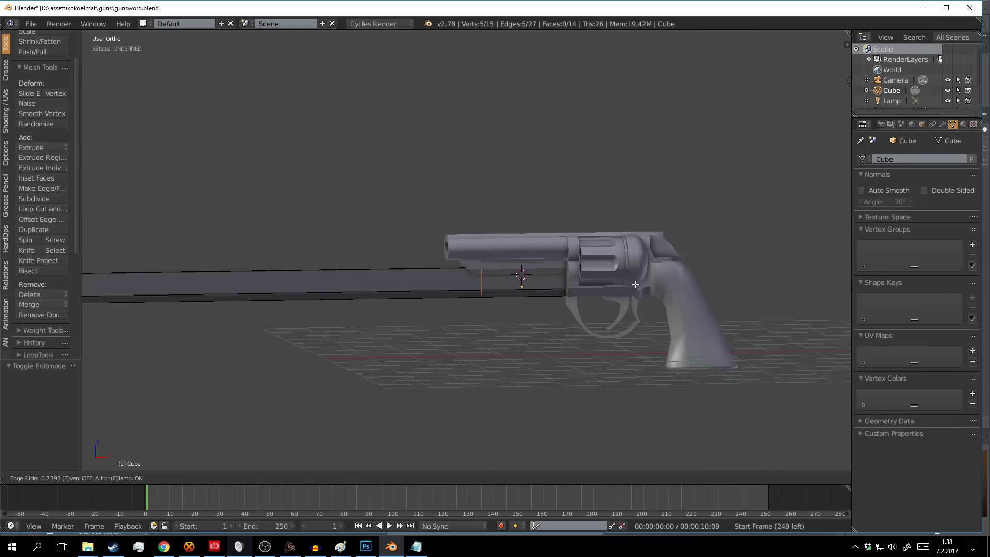
key("ctrl+r")
left_click(480, 279)
scroll(586, 291, "up", 2)
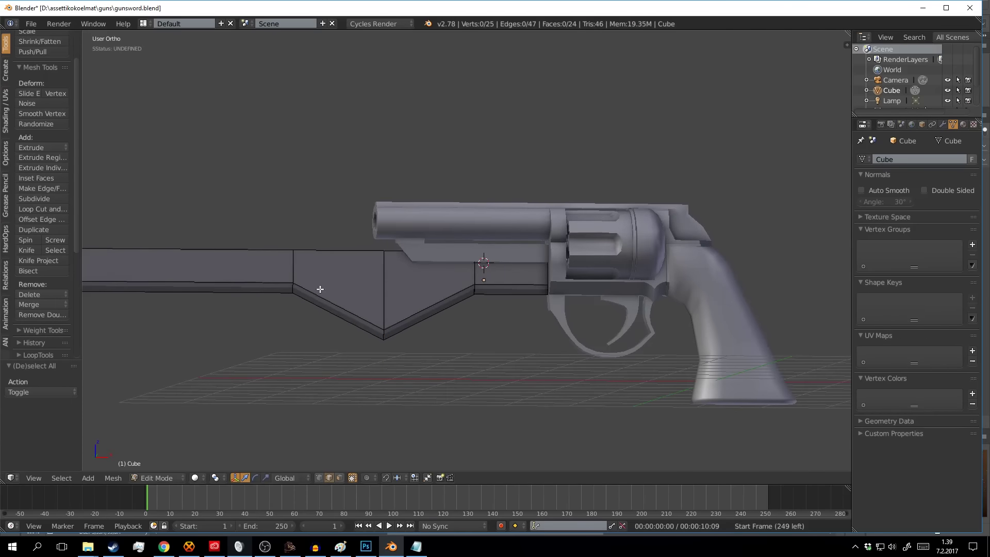
scroll(611, 298, "up", 1)
key("a")
right_click(401, 265, "alt")
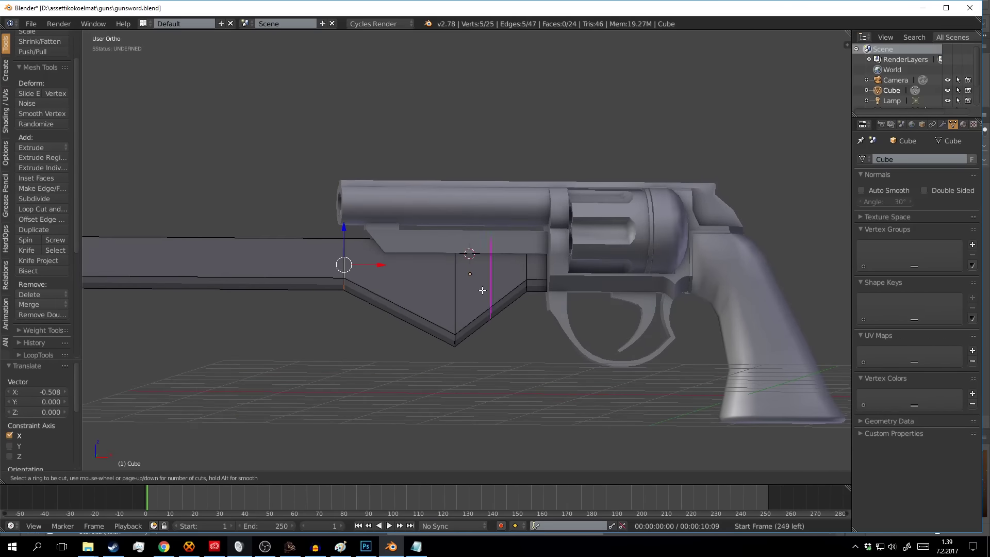
left_click(596, 303)
scroll(566, 293, "down", 2)
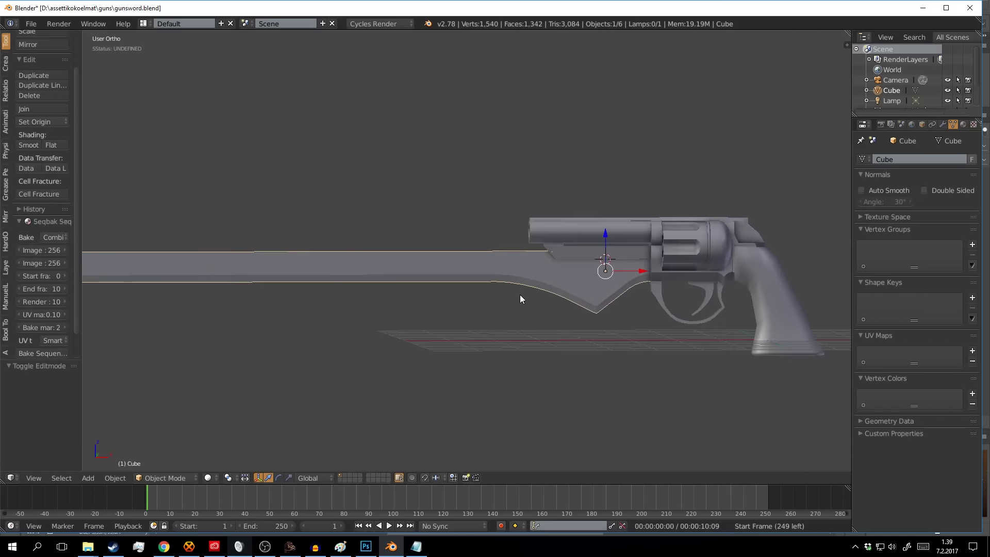
scroll(520, 295, "up", 3)
Add more loop cuts across the blade and shift the selected vertices along X
key("ctrl+r")
left_click(358, 287)
key("g")
key("x")
left_click(491, 288)
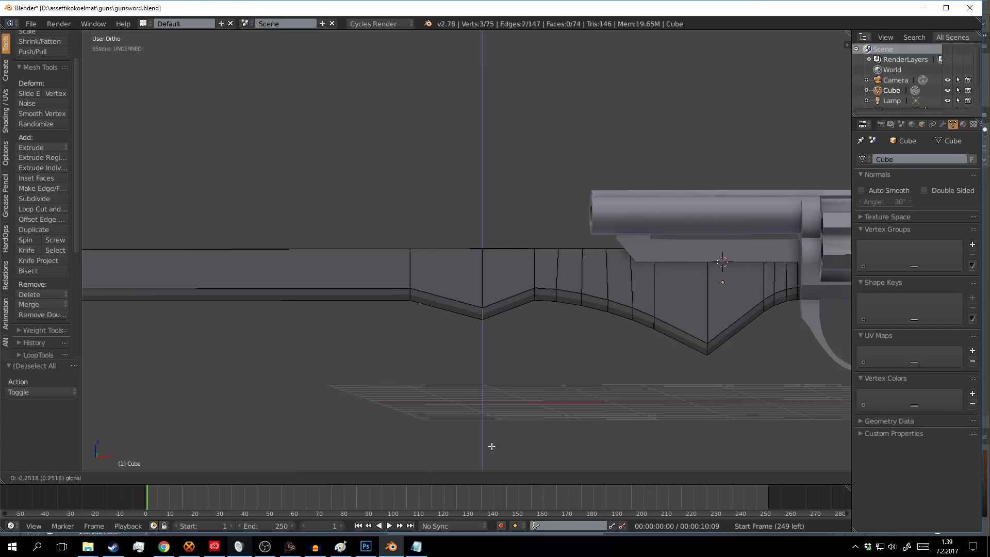
scroll(611, 303, "up", 1)
key("Escape")
key("Tab")
key("Tab")
scroll(649, 317, "down", 3)
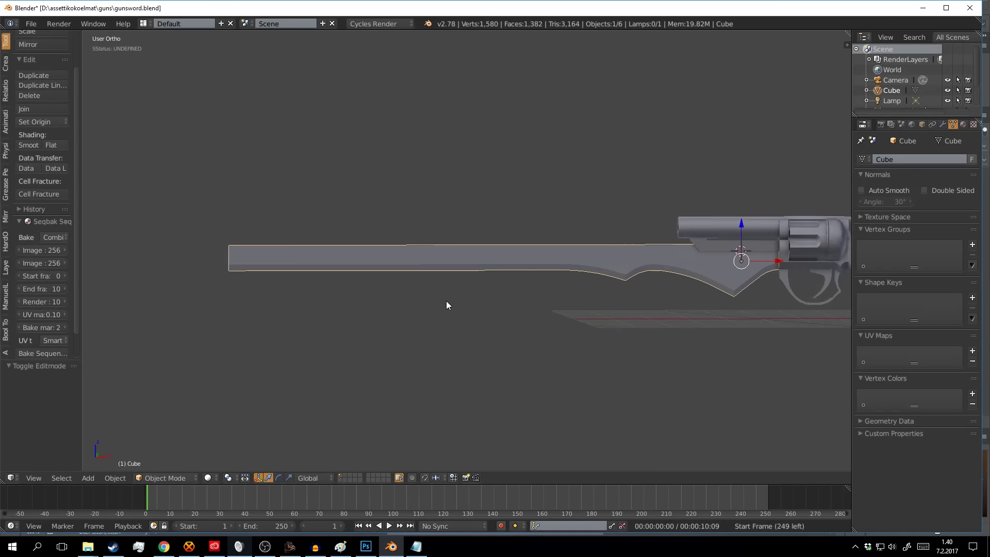
scroll(447, 306, "up", 3)
Place another edge loop and select a vertex on the blade's lower edge
key("ctrl+r")
left_click(408, 274)
left_click(410, 270)
key("a")
right_click(361, 273)
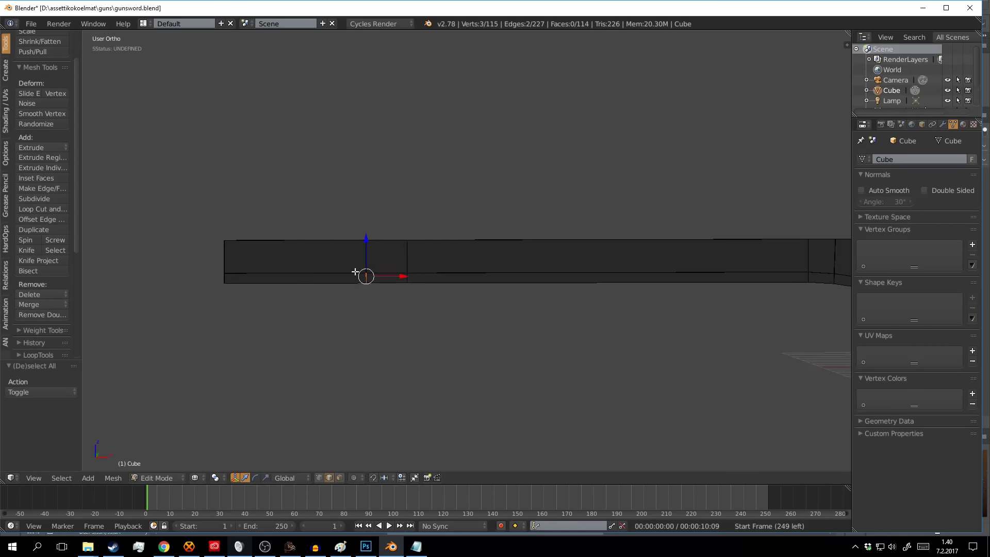
scroll(361, 274, "up", 2)
Pull the lower-edge vertex straight down along Z to form a notch
key("g")
key("z")
left_click(570, 285)
middle_click_drag(570, 284, 487, 359)
right_click(410, 330)
Bevel the blade-tip vertices and move them along X into a pointed tip
mouse_move(679, 386)
middle_mouse_down()
mouse_move(682, 345)
mouse_move(415, 360)
middle_mouse_up()
key("a")
key("ctrl+b")
right_click(639, 358)
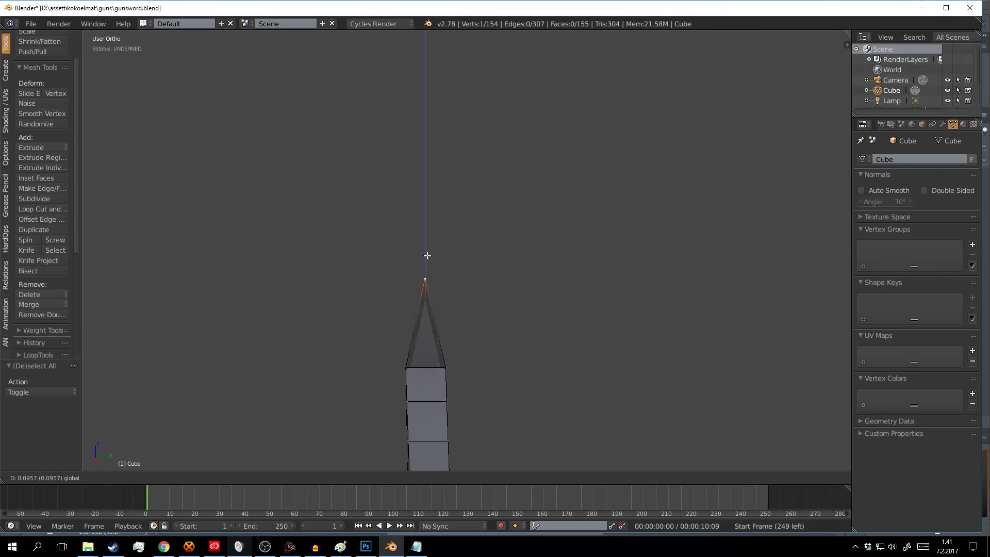
left_click(427, 255)
middle_click_drag(427, 256, 376, 254)
key("g")
key("x")
left_click(393, 293)
key("a")
middle_click_drag(393, 292, 423, 341)
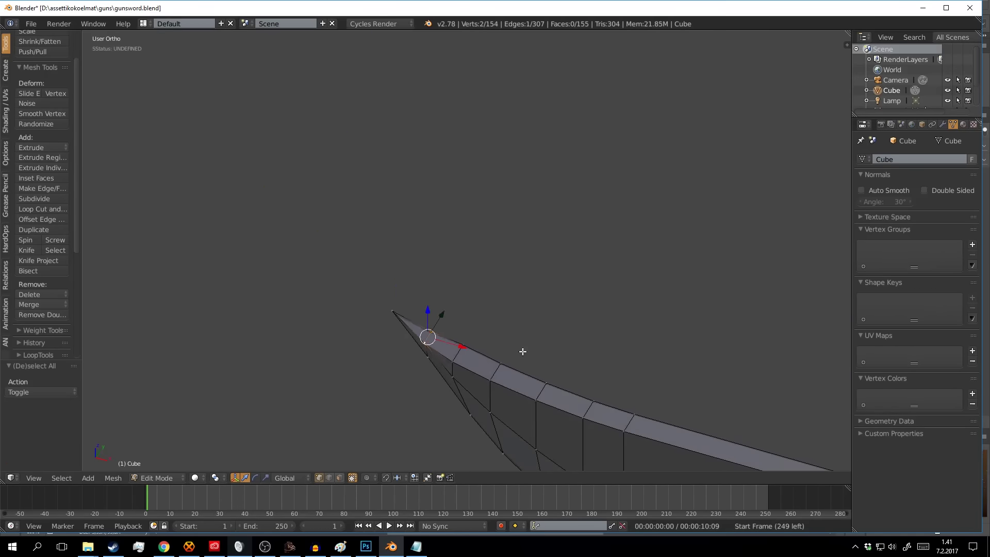
Return to Object Mode and select the blade object
middle_click_drag(509, 358, 543, 312)
scroll(490, 312, "down", 4)
key("Tab")
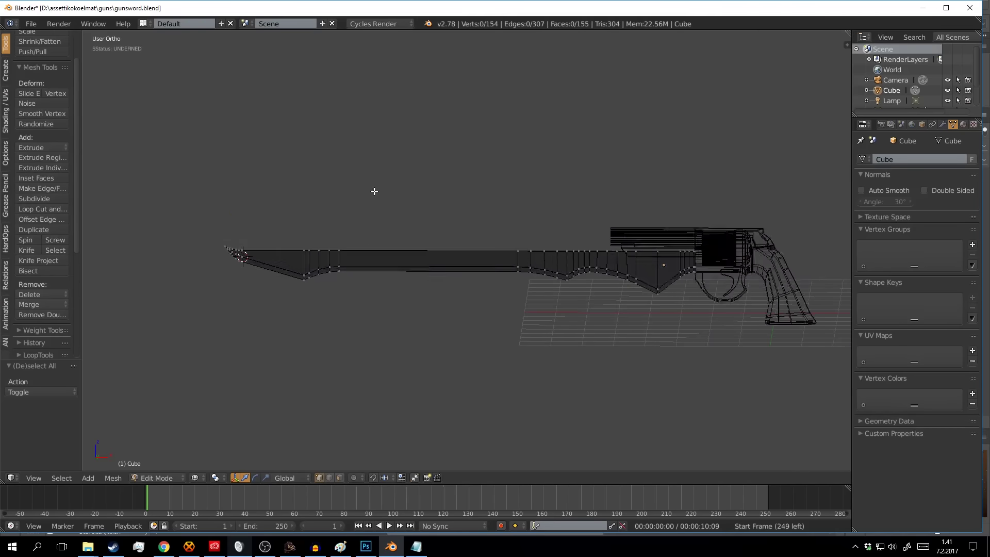
mouse_move(291, 266)
middle_mouse_down("shift")
mouse_move(394, 266)
mouse_move(447, 317)
mouse_move(474, 289)
middle_mouse_up("shift")
key("a")
scroll(447, 317, "up", 2)
right_click(480, 307)
scroll(477, 299, "up", 2)
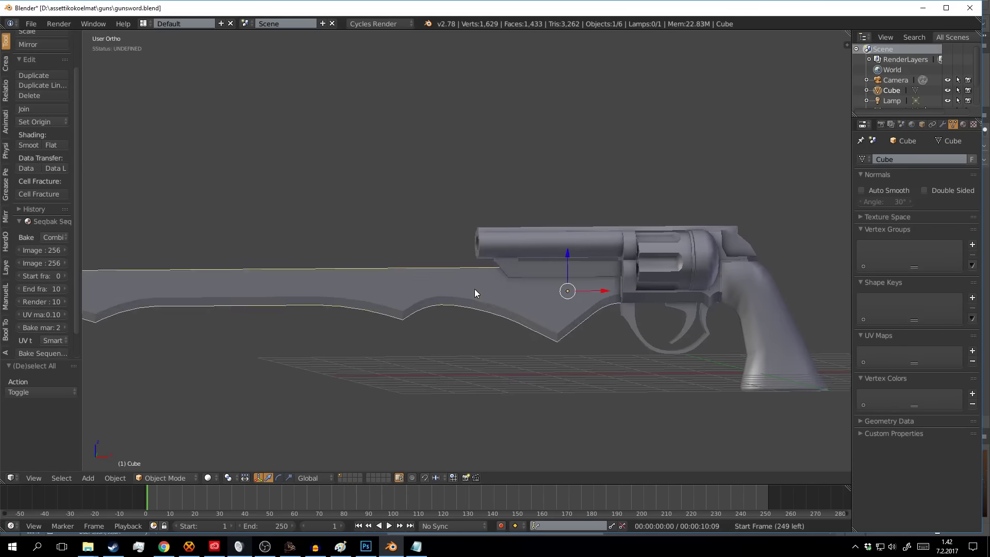
Resize the blade mesh, then return to Object Mode to view the whole gunsword
key("Tab")
left_click(680, 286)
key("Tab")
scroll(546, 302, "down", 2)
middle_click_drag(544, 298, 553, 271)
key("a")
Save gunsword.blend, then add a plane on the blade in Front Ortho and scale it down
key("ctrl+s")
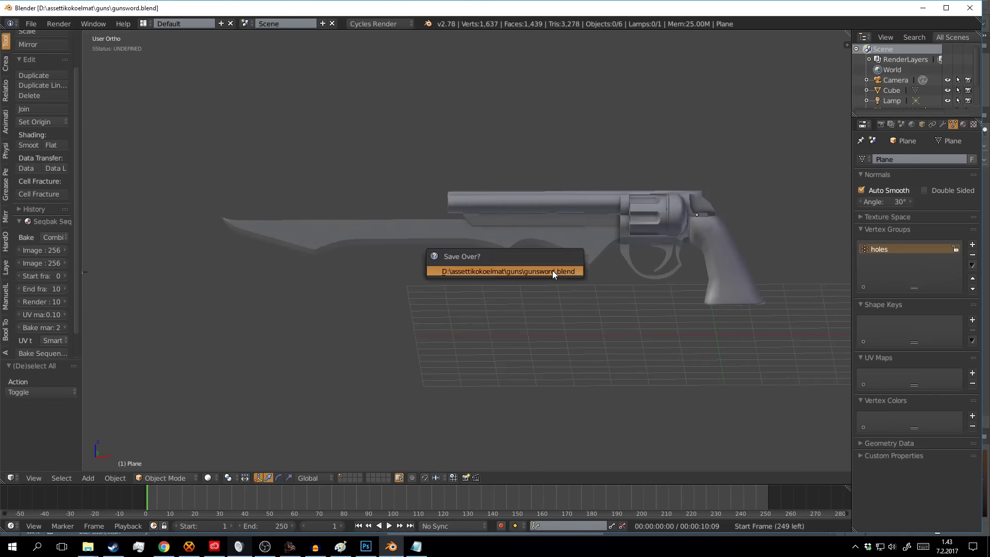
left_click(552, 270)
scroll(535, 245, "up", 2)
scroll(466, 265, "up", 2)
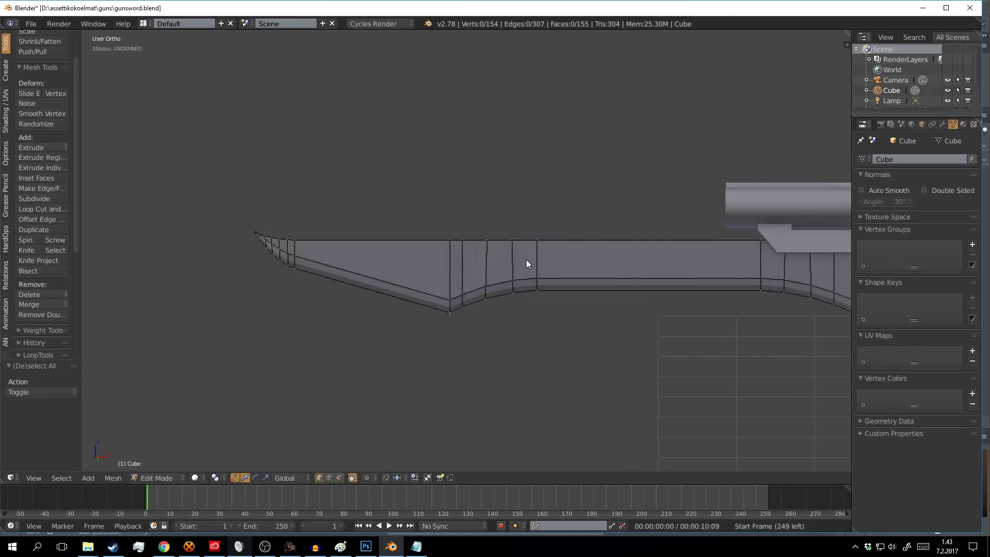
key("shift+a")
left_click(230, 378)
key("KP_1")
key("s")
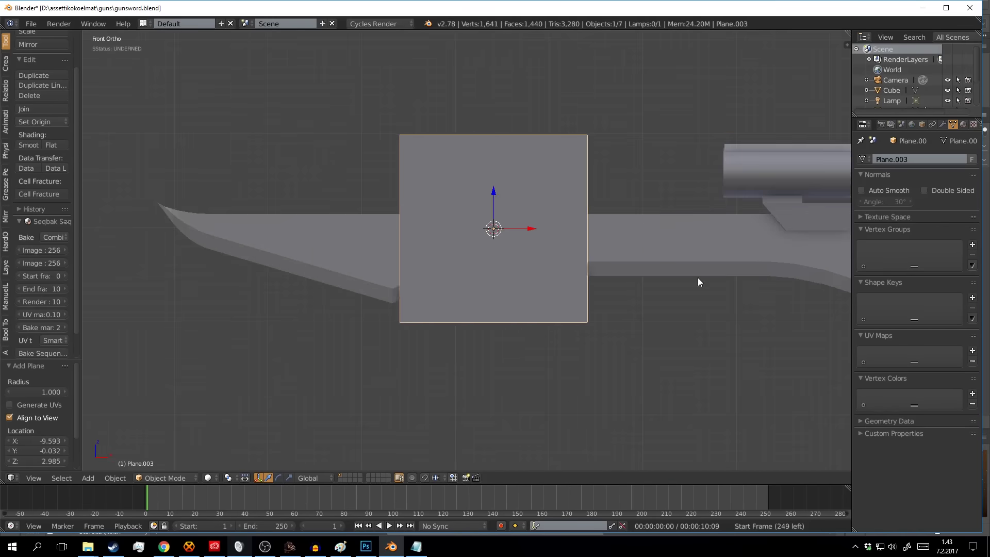
left_click(514, 235)
Vertex-bevel the plane's corners and shrink it into a rounded, elongated slot shape
scroll(514, 235, "up", 4)
key("Tab")
key("Tab")
key("ctrl+a")
key("Tab")
key("ctrl+shift+b")
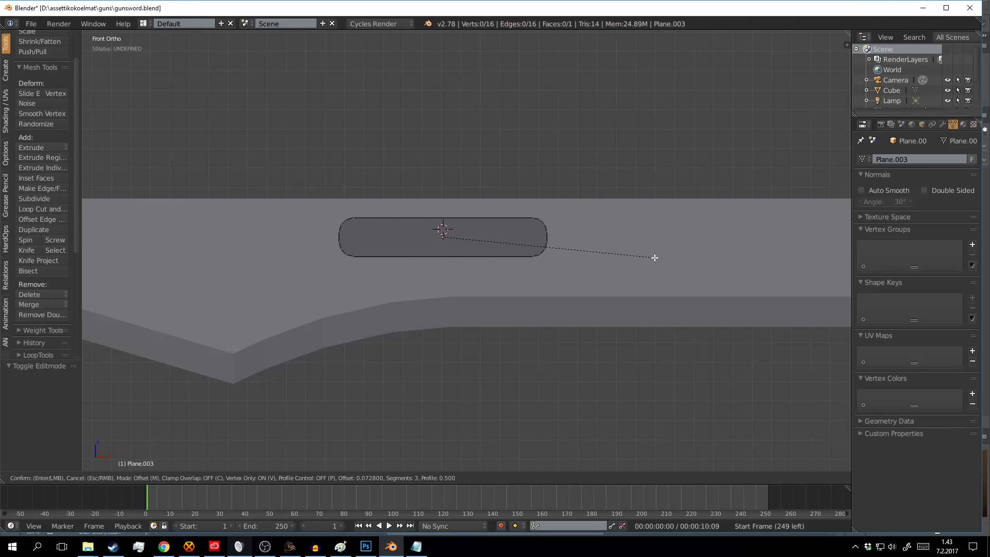
left_click(496, 253)
scroll(495, 252, "down", 3)
key("z")
key("s")
left_click(499, 217)
left_click(537, 238)
key("Tab")
key("z")
Duplicate the slot along the blade to make four evenly spaced slots
key("shift+d")
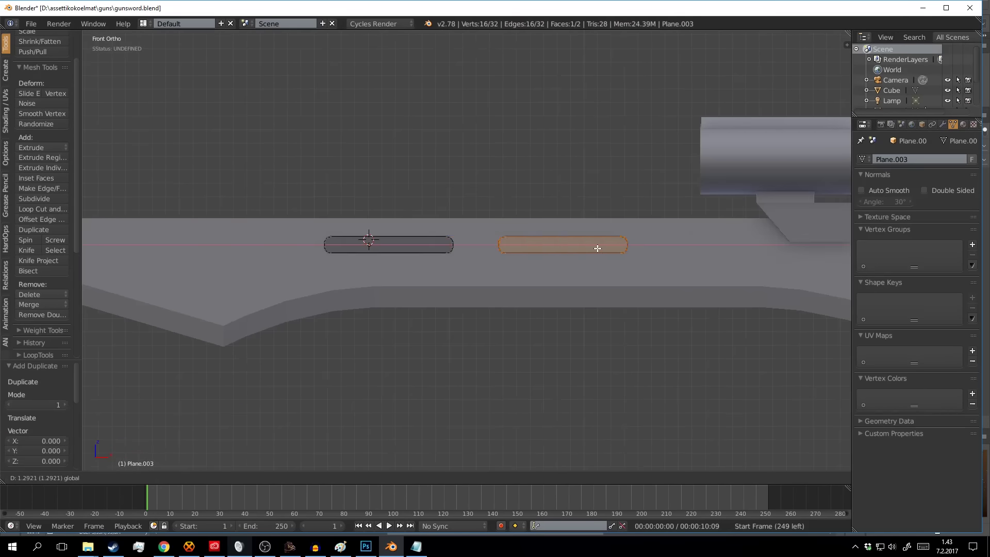
left_click(598, 247)
key("shift+d")
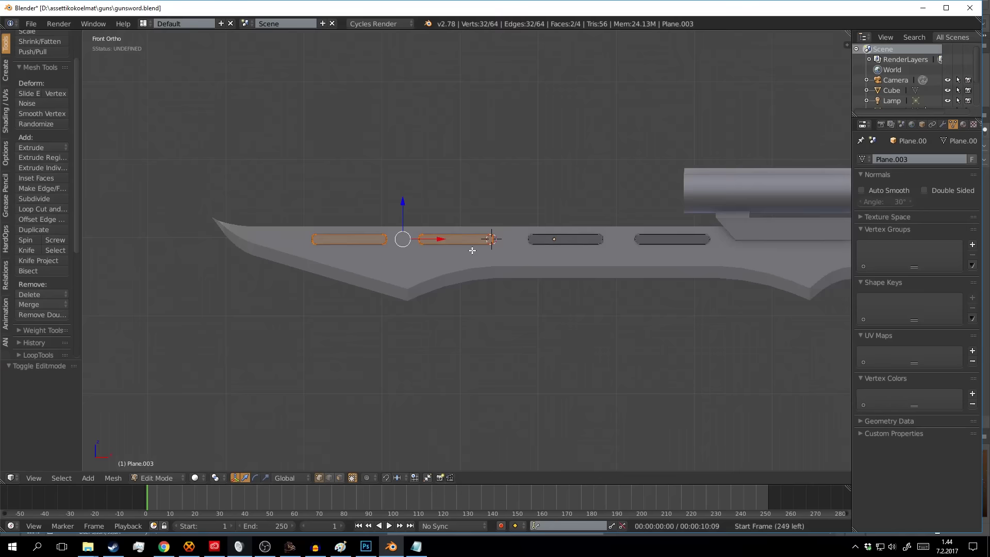
middle_click_drag(471, 250, 527, 259)
Combine the slot outlines with the blade and bridge their edge loops
key("KP_1")
right_click(644, 272)
key("Tab")
key("space")
key("Return")
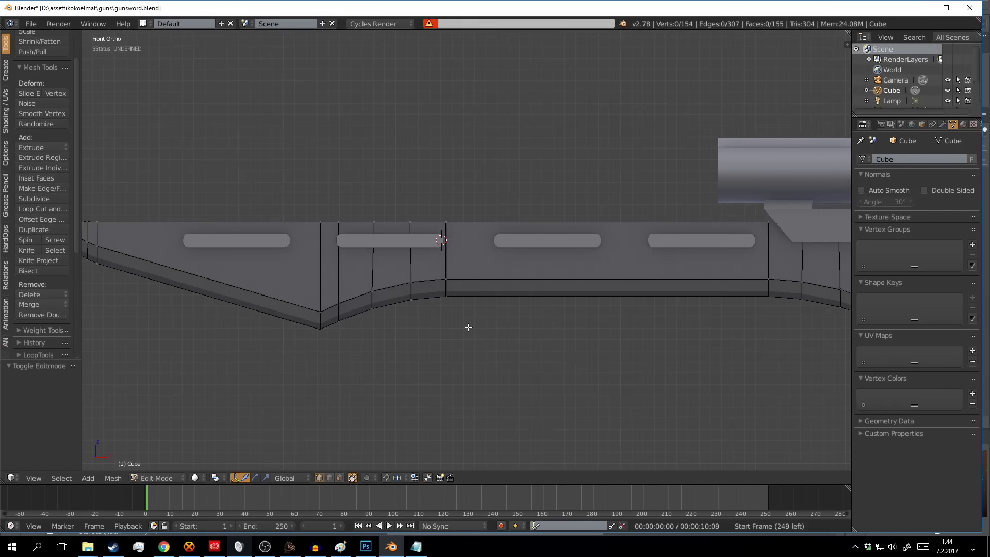
Delete the faces inside the slots and bridge the slot edge loops into walls
middle_click_drag(187, 307, 436, 248)
key("a")
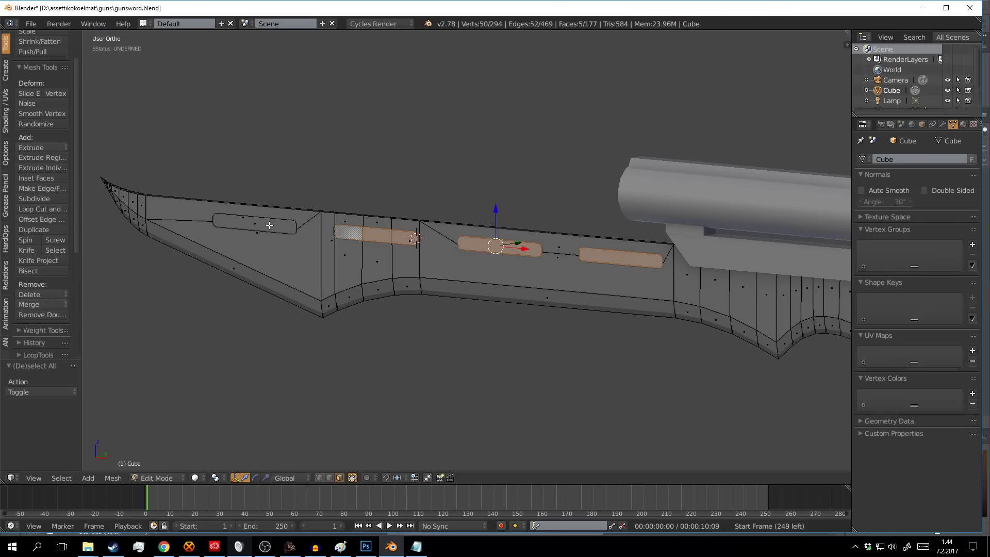
middle_click_drag(269, 226, 345, 270)
key("x")
left_click(345, 270)
scroll(324, 243, "up", 3)
scroll(427, 279, "down", 3)
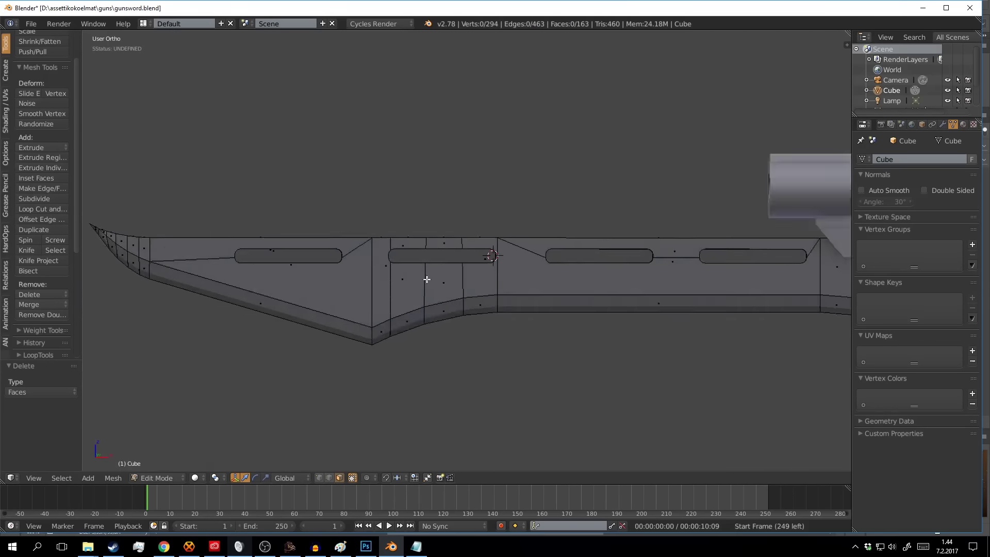
scroll(427, 279, "up", 3)
left_click(469, 281, "alt")
key("space")
key("Return")
Fill the open slot ends with faces using Alt+F
key("a")
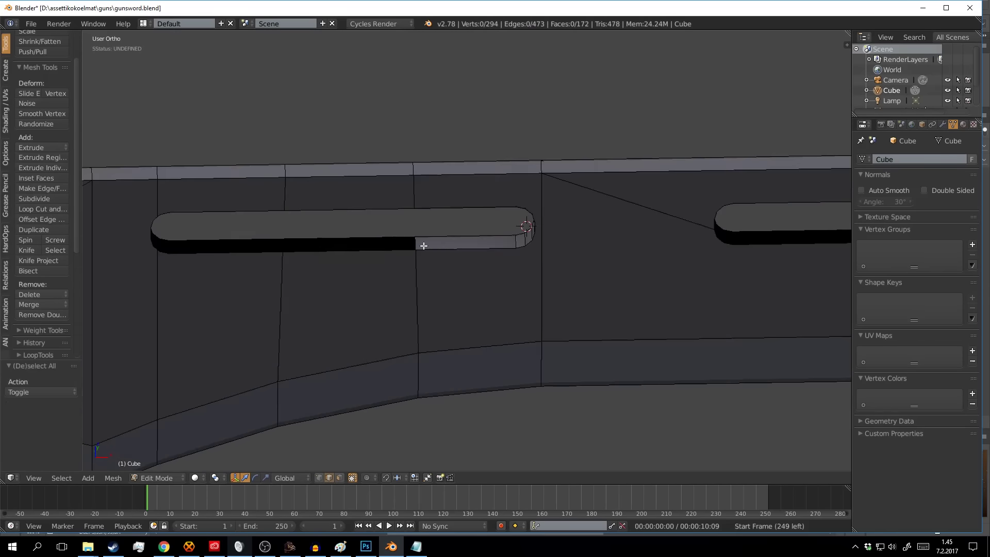
left_click(548, 258, "alt")
mouse_move(445, 250)
middle_mouse_down()
mouse_move(548, 259)
mouse_move(416, 256)
middle_mouse_up()
key("alt+f")
key("a")
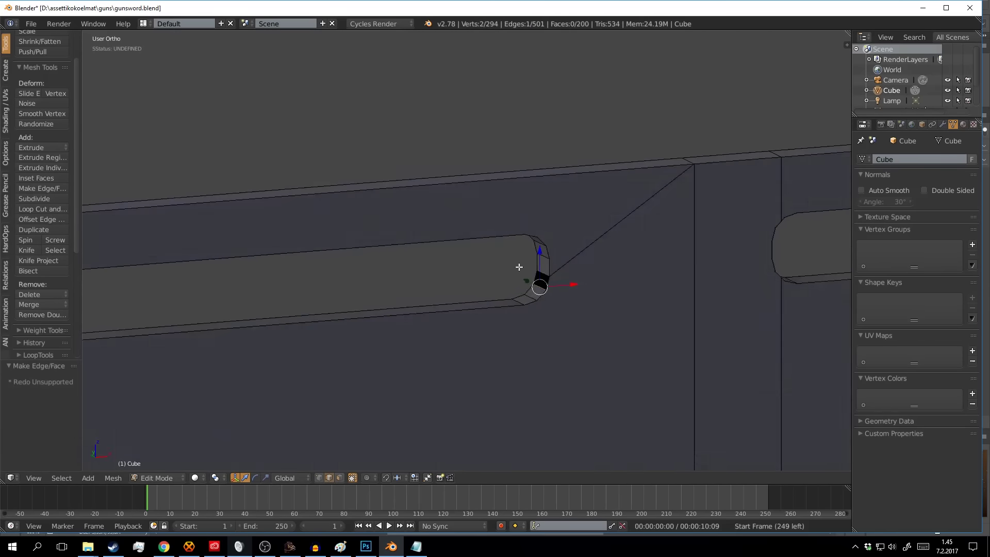
middle_click_drag(533, 269, 402, 259)
scroll(464, 282, "down", 5)
scroll(199, 285, "up", 3)
Deselect everything and check the blade mesh in edit mode before returning to object mode
key("a")
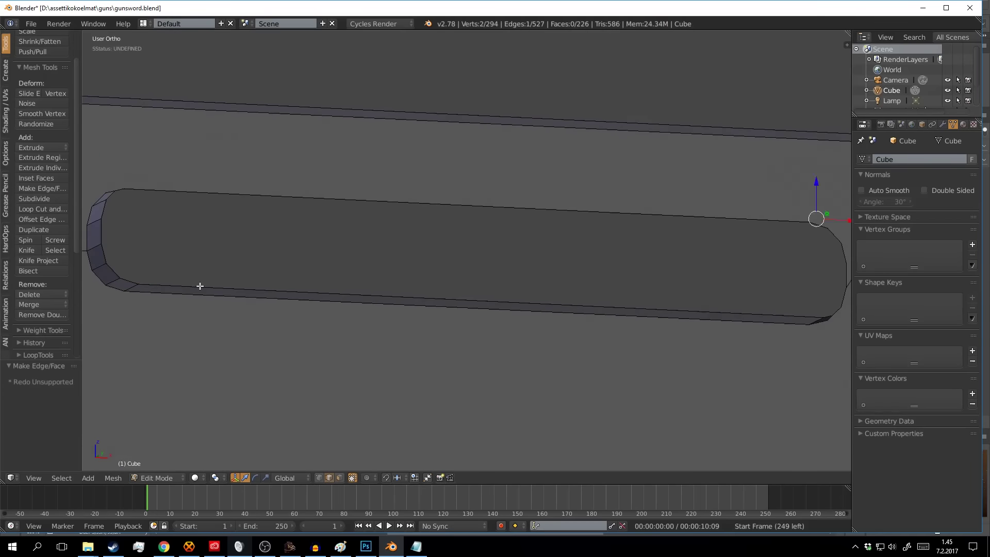
key("Tab")
key("a")
scroll(500, 280, "down", 4)
scroll(521, 247, "up", 2)
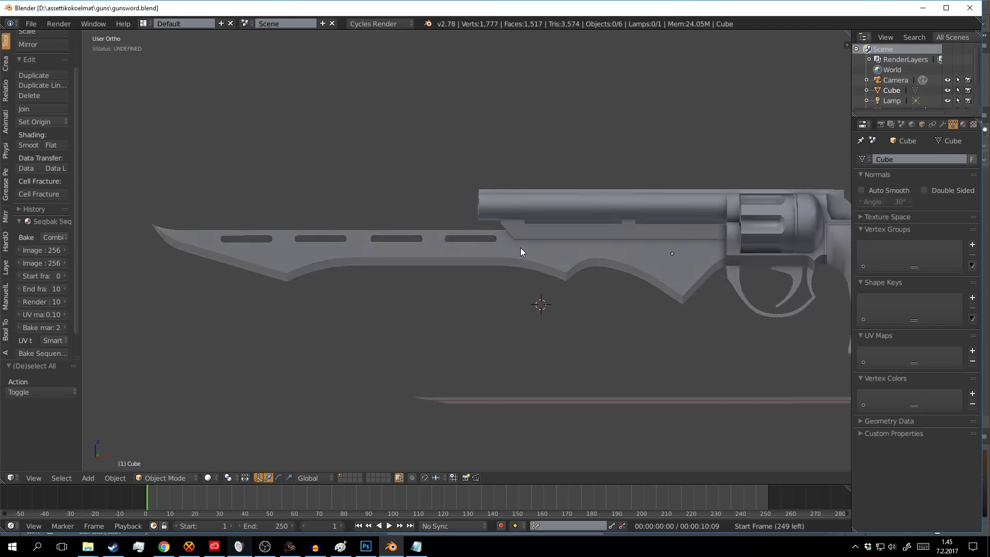
key("Tab")
scroll(516, 254, "up", 3)
key("Tab")
Add a scaled-down cube as the slot cutter and extrude one of its faces
key("shift+a")
left_click(555, 258)
key("s")
left_click(508, 239)
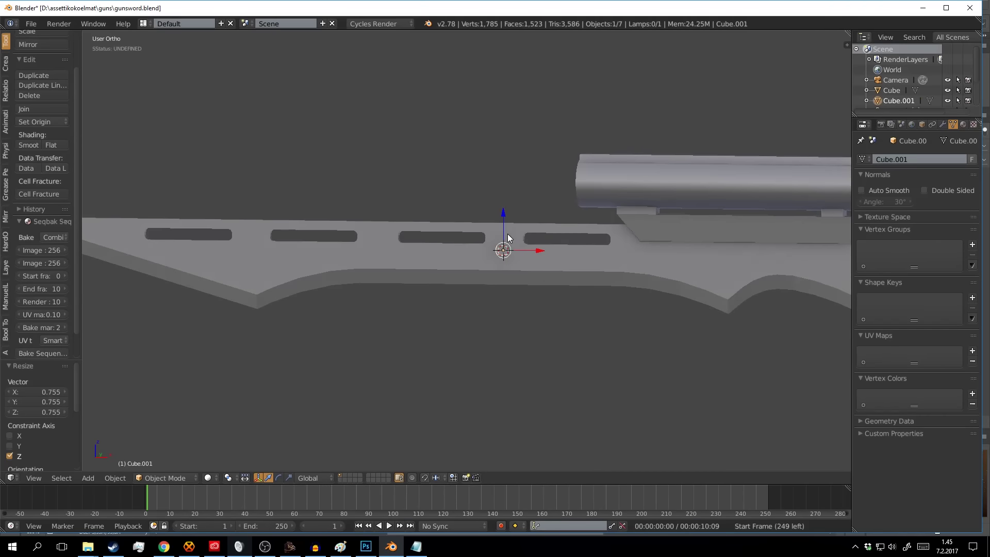
mouse_move(425, 222)
middle_mouse_down()
mouse_move(515, 300)
mouse_move(468, 318)
mouse_move(444, 227)
middle_mouse_up()
key("Tab")
key("e")
left_click(444, 213)
key("Tab")
Scale the cutter along Z in front view and boolean-cut the slots into the blade
key("KP_1")
key("s")
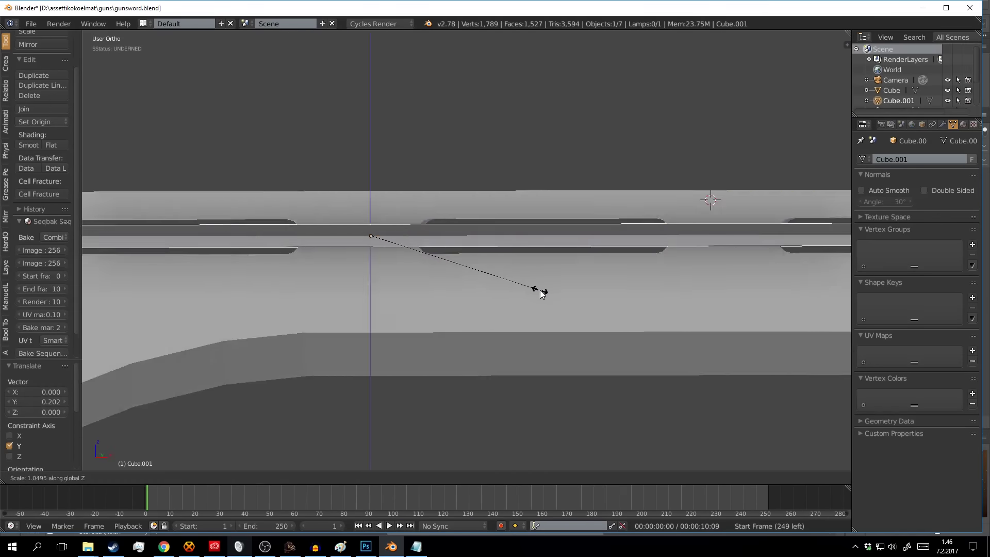
key("z")
left_click(508, 246)
key("ctrl+KP_Subtract")
Orbit around the blade to inspect the cut slots from the side
mouse_move(264, 168)
middle_mouse_down()
mouse_move(374, 278)
mouse_move(423, 293)
mouse_move(408, 270)
mouse_move(472, 304)
middle_mouse_up()
key("q")
key("Escape")
key("a")
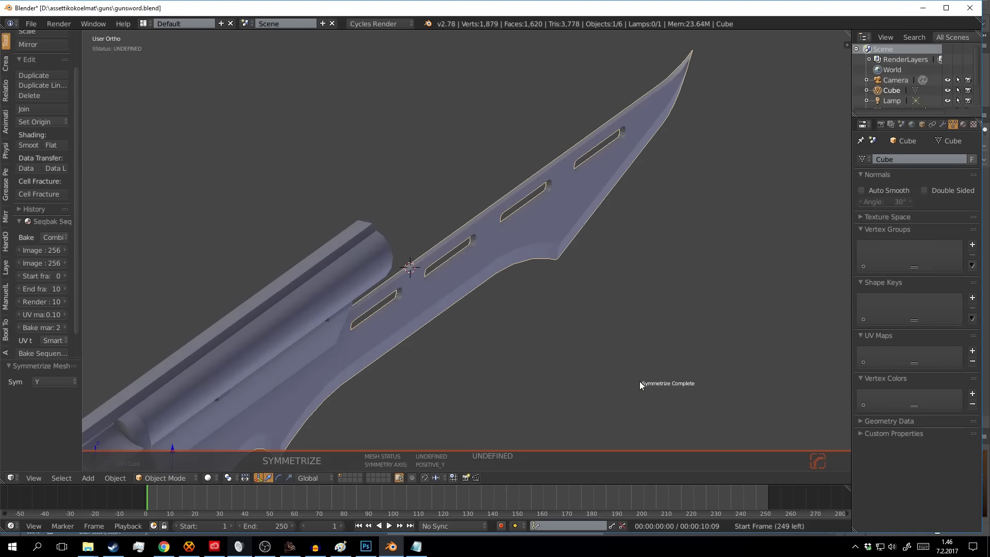
mouse_move(250, 332)
middle_mouse_down()
mouse_move(491, 261)
mouse_move(417, 270)
mouse_move(550, 451)
mouse_move(671, 238)
mouse_move(637, 277)
mouse_move(351, 274)
mouse_move(504, 329)
mouse_move(565, 276)
middle_mouse_up()
key("Tab")
scroll(417, 271, "up", 3)
key("Tab")
scroll(637, 276, "down", 3)
Extrude and scale the barrel's top faces into a front sight block at the muzzle
right_click(464, 229)
key("Tab")
mouse_move(465, 230)
middle_mouse_down()
mouse_move(516, 258)
mouse_move(540, 218)
middle_mouse_up()
scroll(540, 219, "up", 3)
left_click(795, 277)
middle_click_drag(796, 278, 526, 250)
key("e")
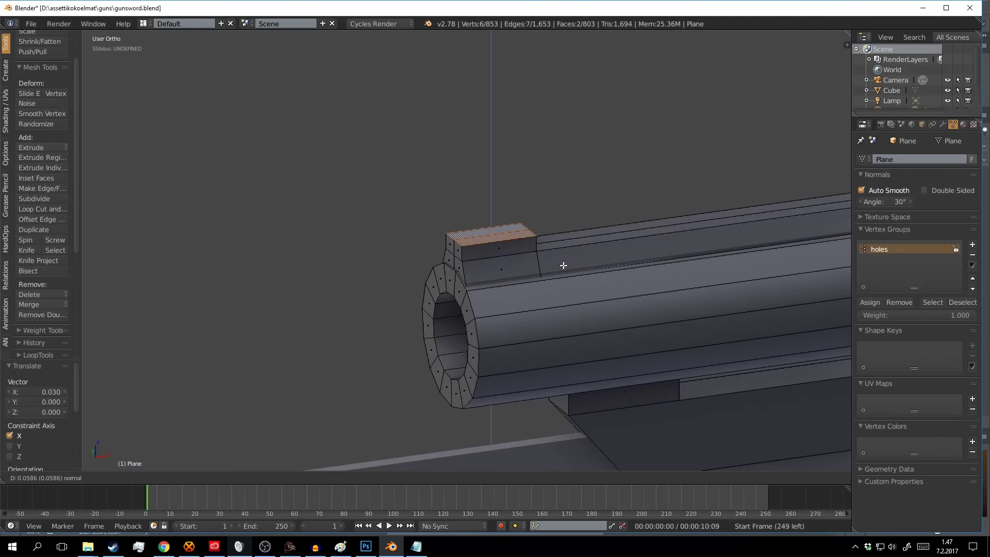
scroll(564, 265, "up", 2)
key("s")
left_click(644, 298)
Leave edit mode and save over gunsword.blend
key("Tab")
scroll(583, 258, "down", 4)
key("ctrl+s")
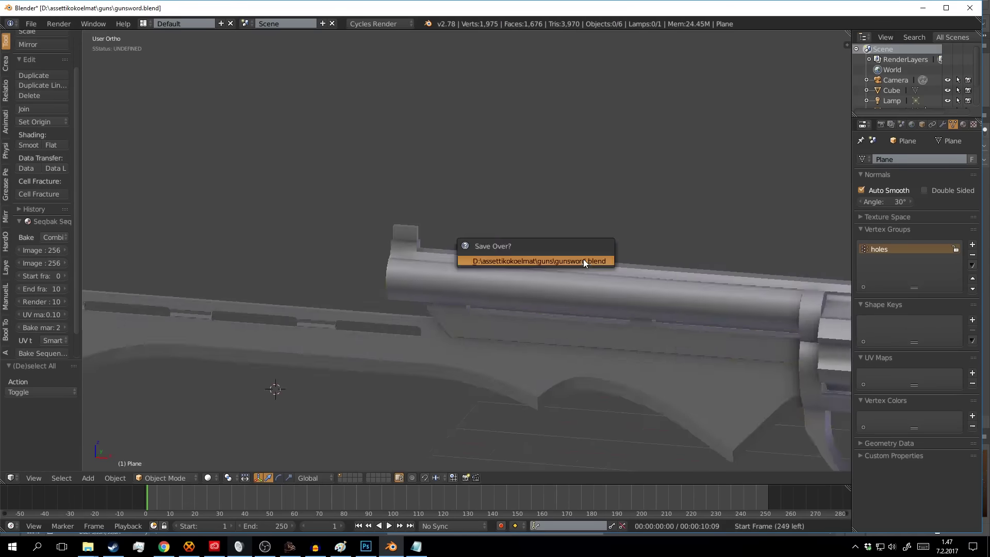
left_click(583, 259)
Add a small cube for the rear sight, place it on the top rail, and join it to the gun body
middle_click_drag(584, 259, 519, 306)
key("Tab")
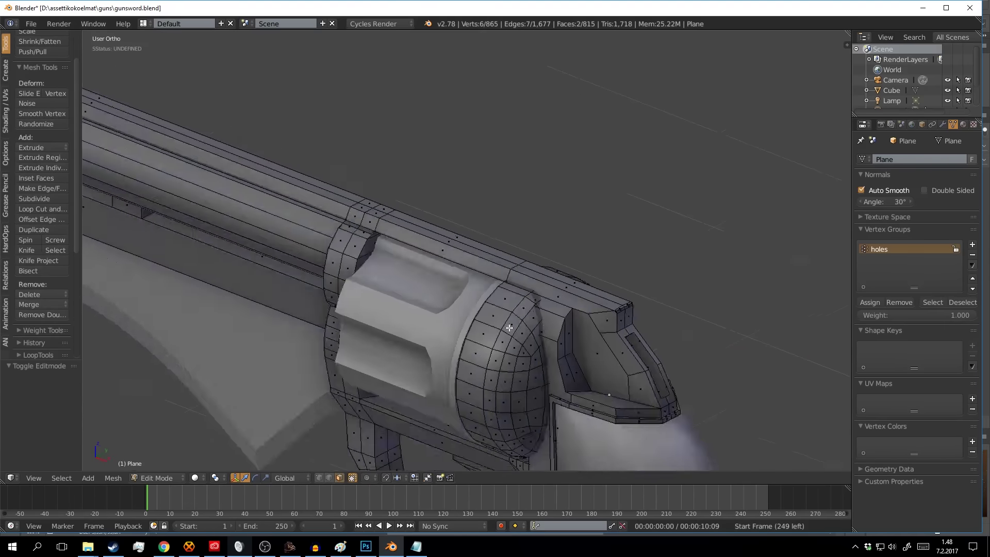
right_click(495, 294)
key("Tab")
key("shift+a")
key("s")
key("g")
left_click(555, 314)
middle_click_drag(555, 315, 481, 283)
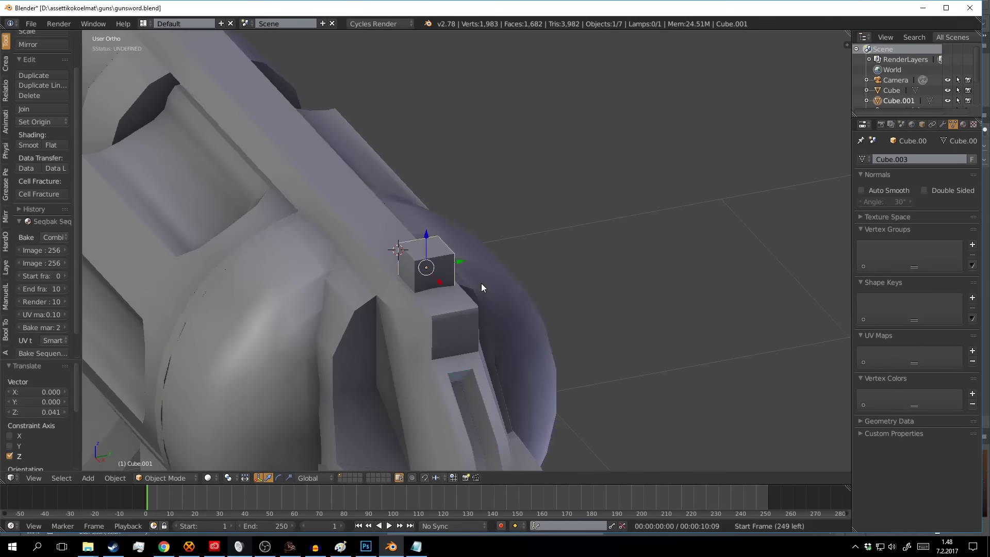
key("ctrl+j")
Lower the rear sight block along Z and scale it to shape in edit mode
key("Tab")
key("g")
key("z")
left_click(407, 287)
key("KP_Decimal")
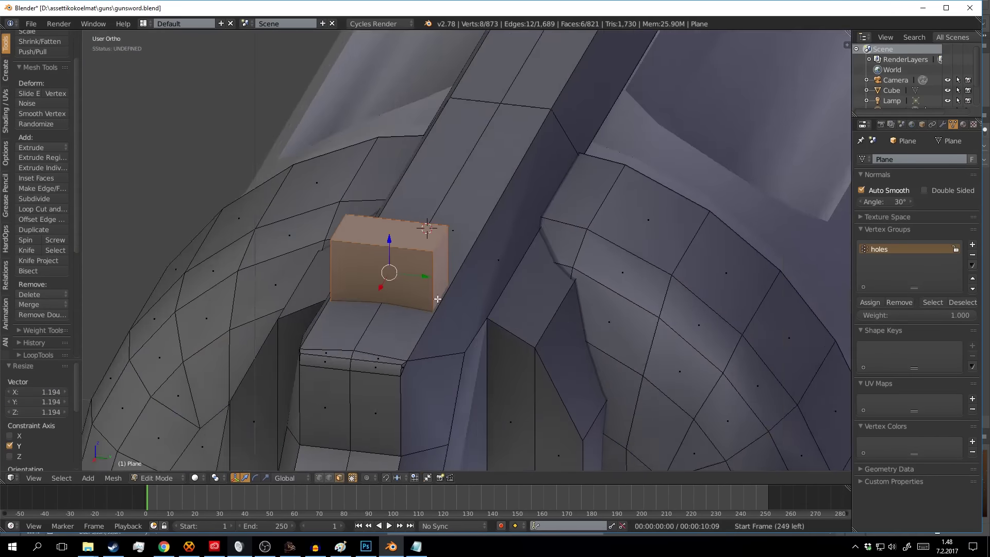
key("a")
middle_click_drag(408, 287, 543, 277)
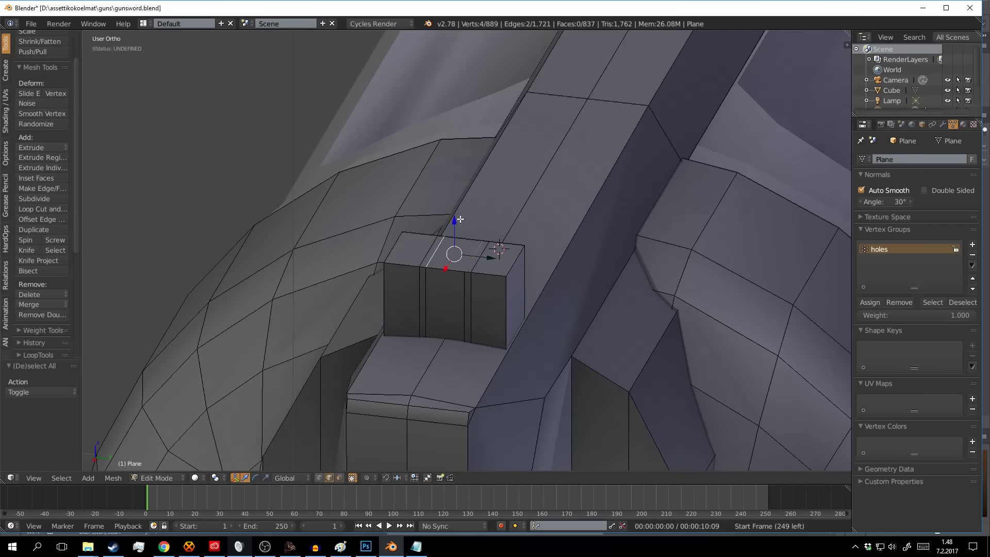
key("a")
key("KP_1")
scroll(560, 281, "up", 2)
middle_click_drag(560, 281, 543, 325)
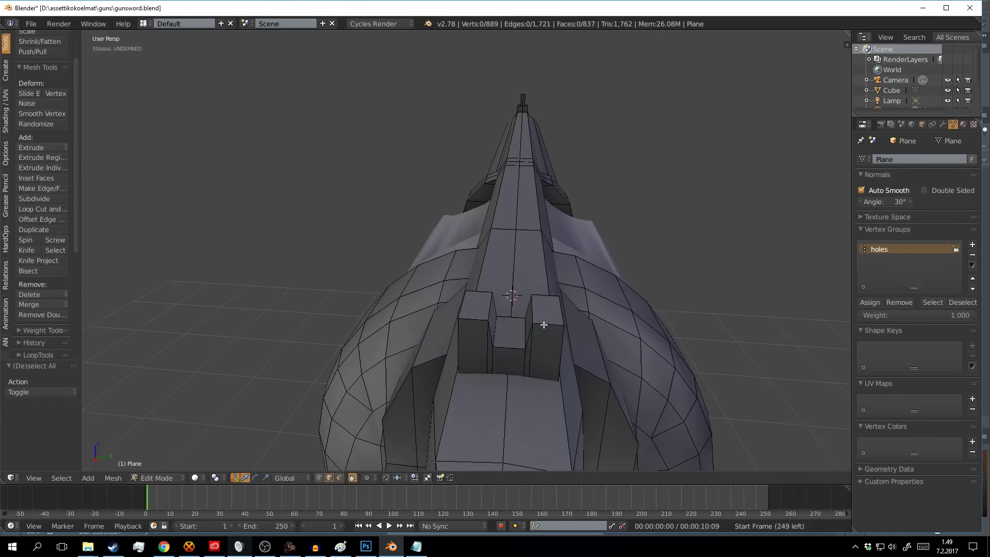
left_click(600, 352)
key("Tab")
Open the viewport properties and inspect the rear sight from top and rear views
key("n")
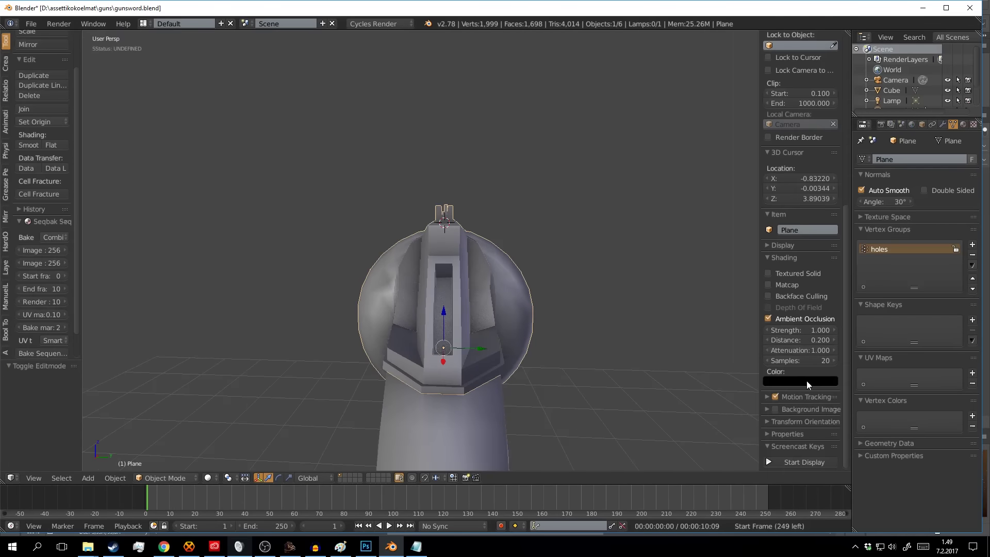
middle_click_drag(536, 265, 528, 239)
key("Tab")
scroll(529, 239, "up", 4)
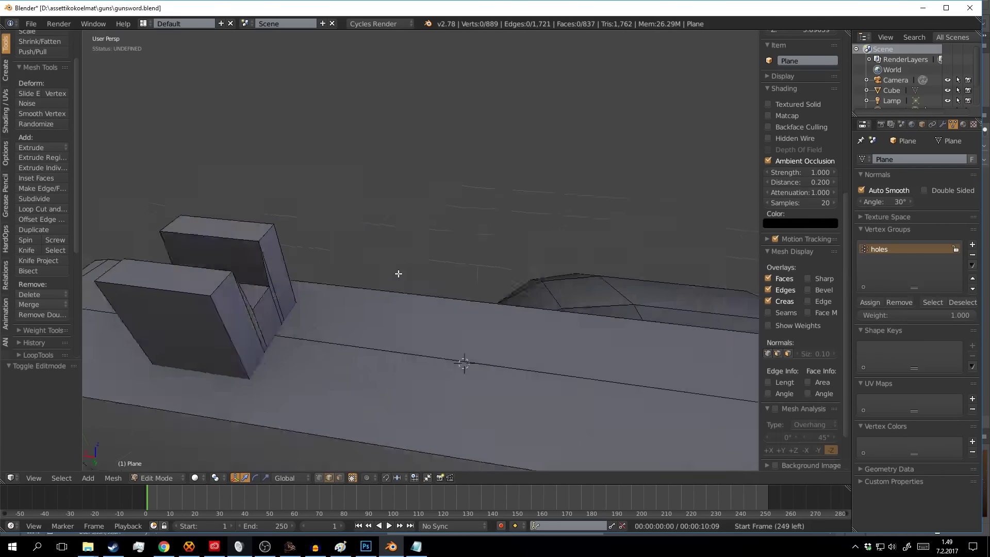
mouse_move(449, 335)
middle_mouse_down()
mouse_move(395, 301)
mouse_move(490, 351)
mouse_move(483, 300)
middle_mouse_up()
key("Tab")
scroll(482, 299, "up", 2)
key("Tab")
mouse_move(843, 192)
middle_mouse_down()
mouse_move(476, 219)
mouse_move(428, 266)
mouse_move(464, 281)
mouse_move(445, 190)
middle_mouse_up()
Mirror the gun body across Y and save the file again
right_click(610, 251)
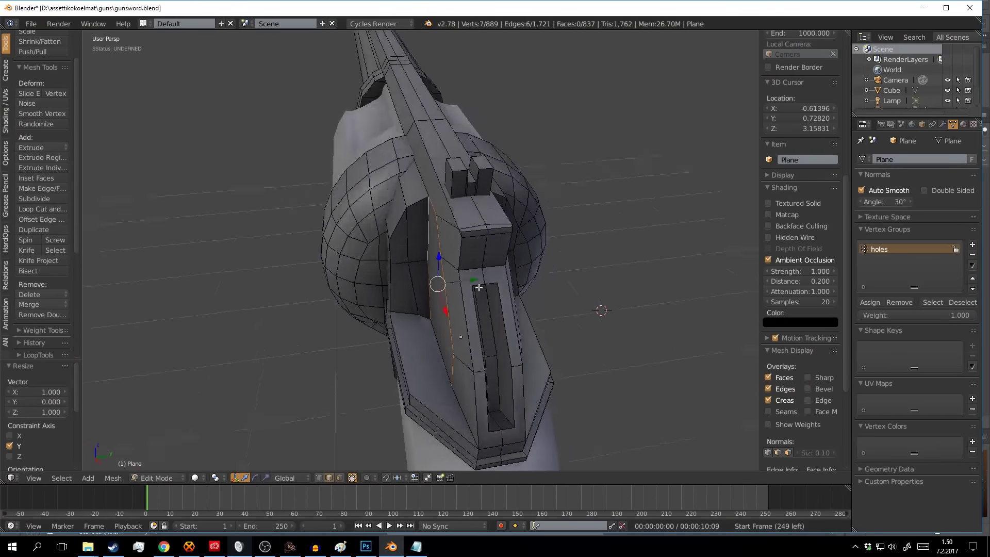
middle_click_drag(610, 252, 516, 310)
right_click(449, 350)
key("s")
right_click(648, 373)
mouse_move(648, 372)
middle_mouse_down()
mouse_move(597, 323)
mouse_move(336, 326)
middle_mouse_up()
key("Tab")
key("alt+x")
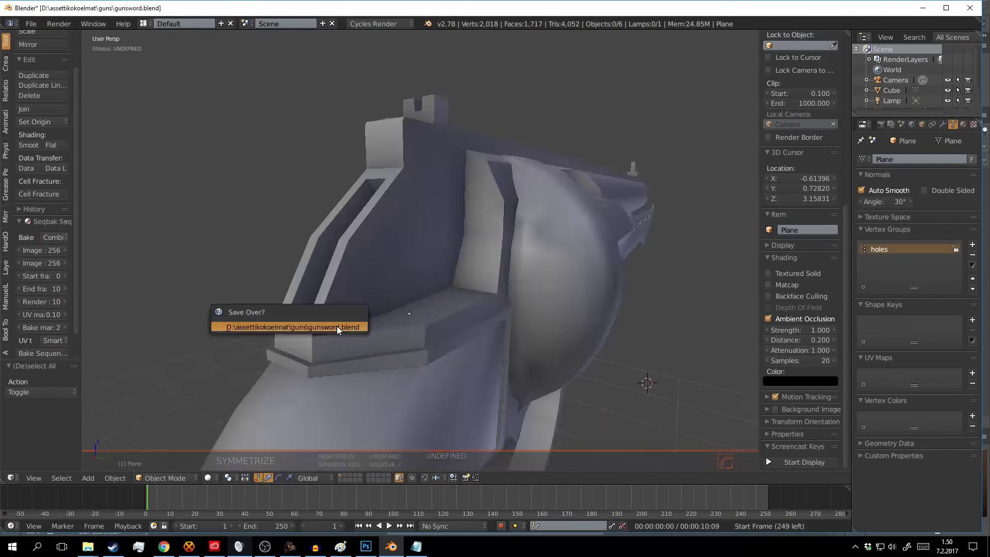
left_click(336, 326)
Add a new material named 'handle' to the grip
middle_click_drag(435, 307, 516, 258)
left_click(964, 124)
double_click(895, 163)
type("handle")
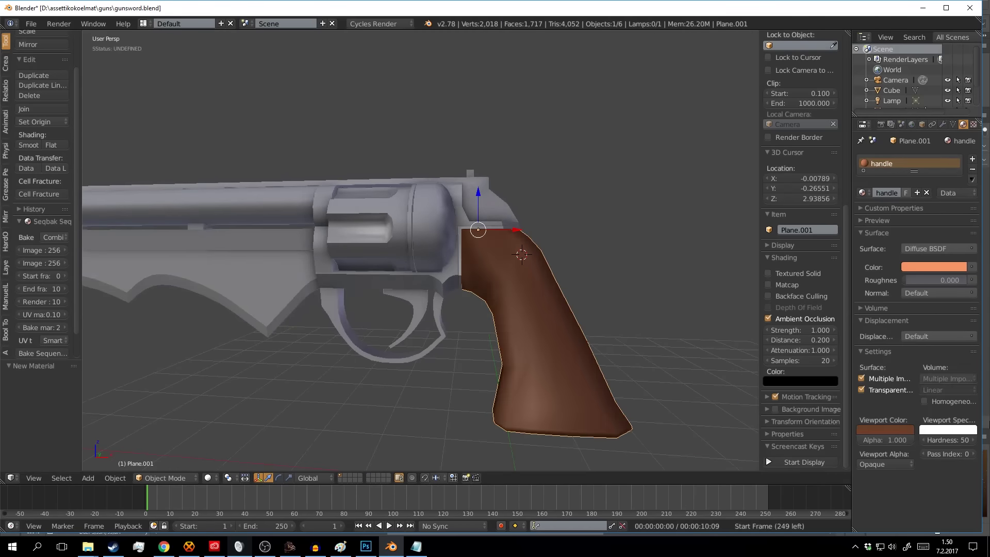
scroll(549, 250, "down", 3)
key("a")
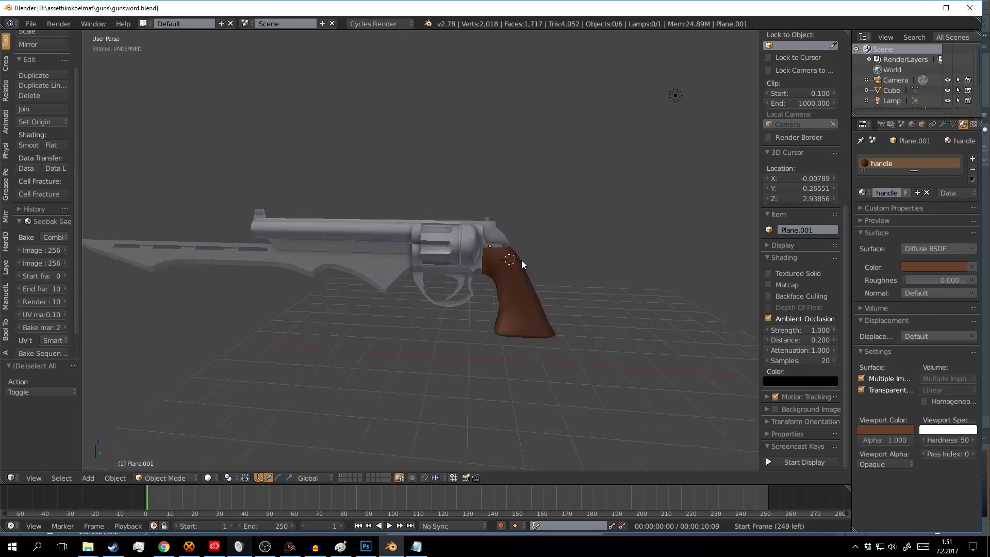
scroll(522, 260, "up", 2)
Give the gun body a glossy metal material
right_click(518, 242)
double_click(891, 164)
left_click(937, 249)
left_click(924, 259)
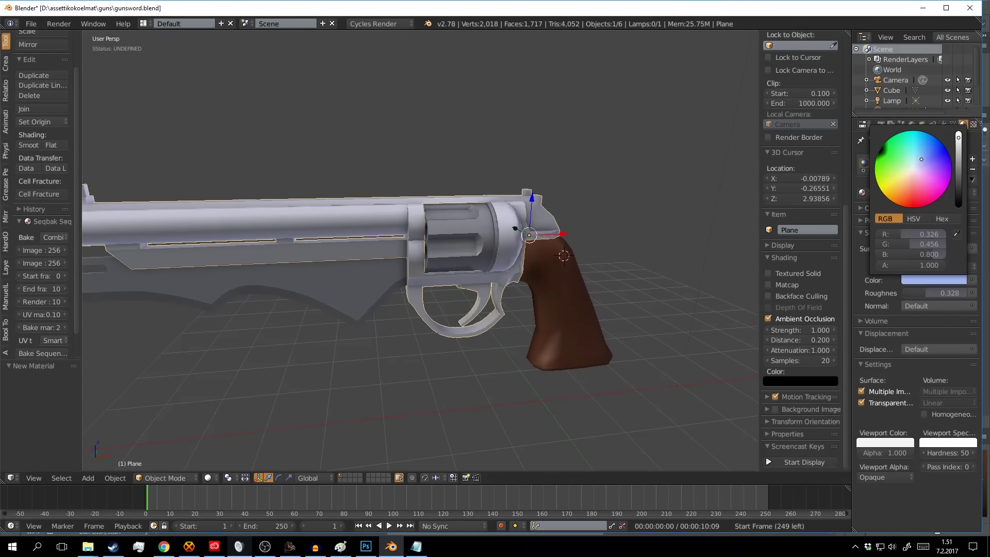
Name the blade's material 'blade1' and choose its surface shader
key("a")
scroll(520, 241, "up", 2)
type("de1")
key("Return")
left_click(904, 250)
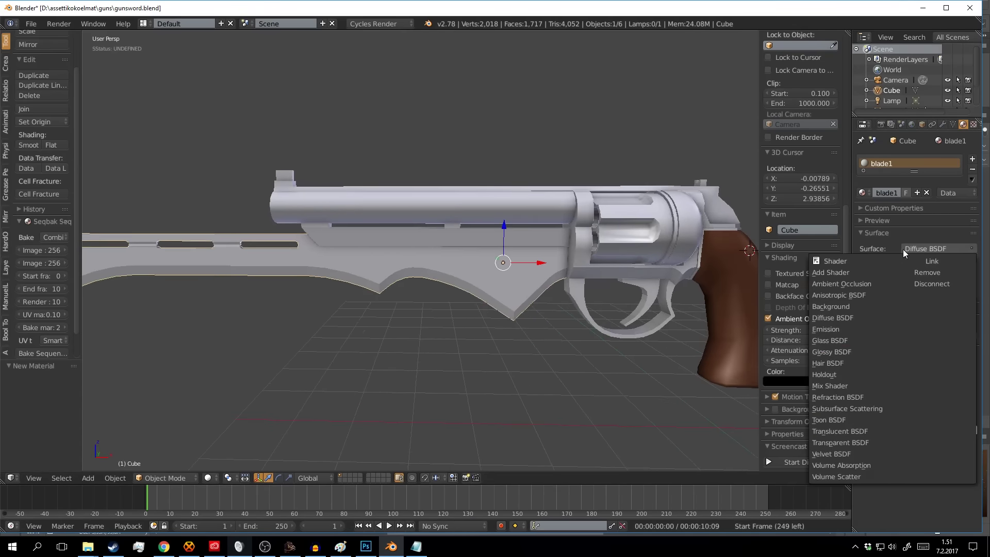
scroll(636, 277, "down", 5)
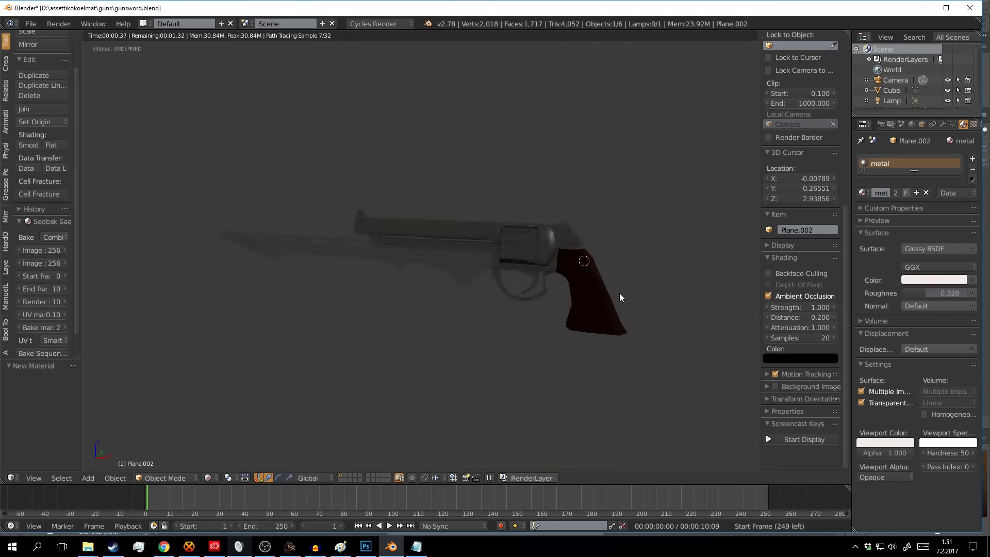
Rotate the sun lamp around Z to relight the gun
right_click(500, 256)
key("r")
key("z")
left_click(676, 88)
middle_click_drag(676, 88, 611, 424)
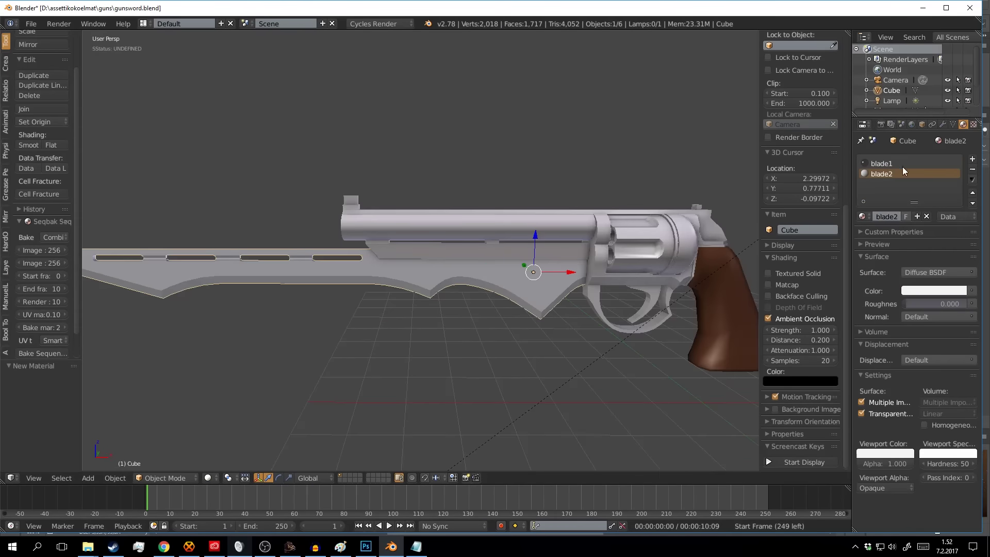
In Rendered preview, colour blade2 orange and lower blade1 roughness to 0.042
key("Tab")
middle_click_drag(464, 258, 361, 258)
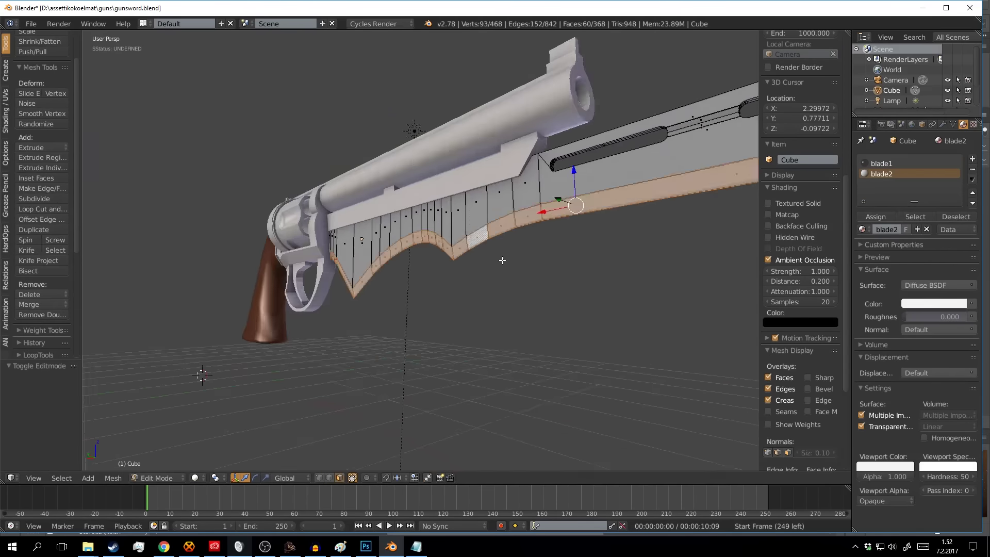
key("Tab")
key("shift+z")
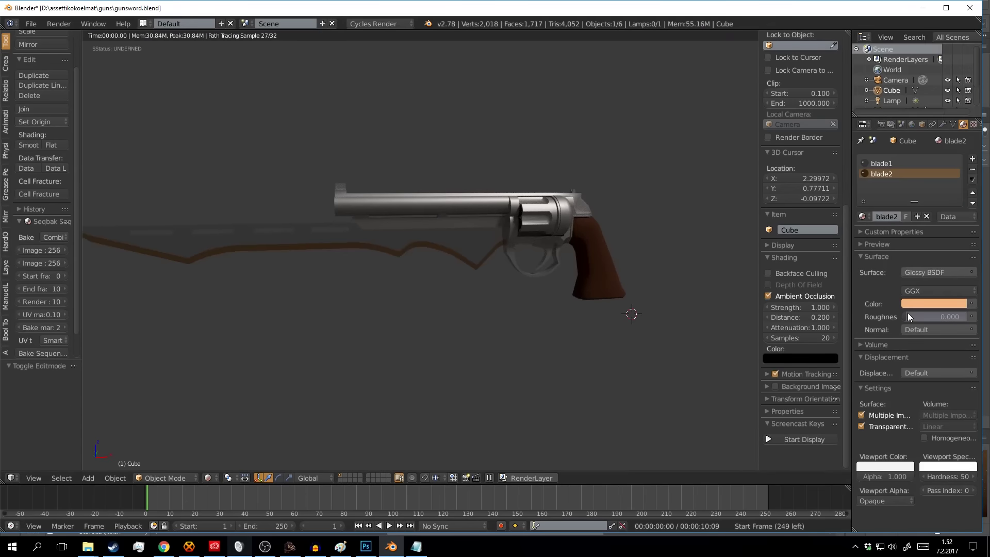
left_click(921, 304)
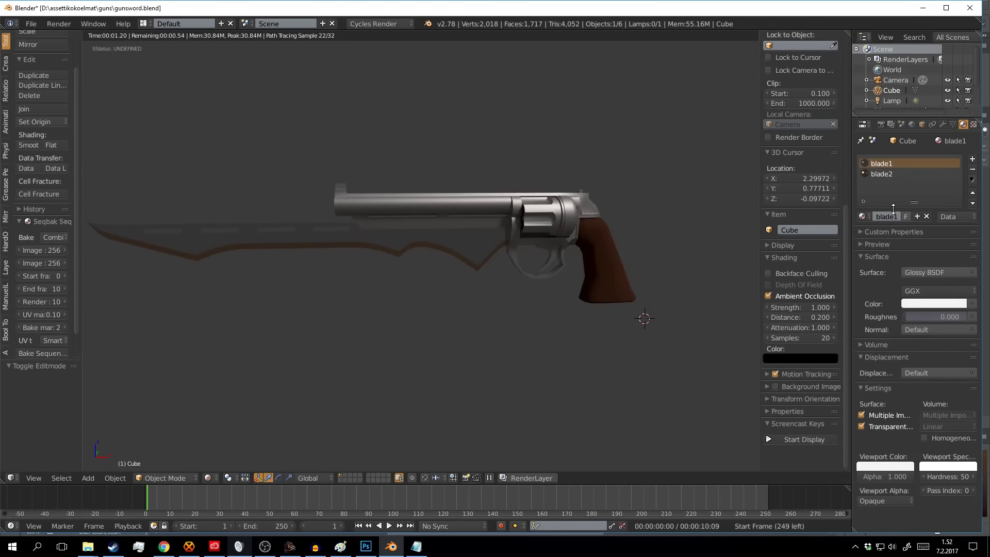
left_click(882, 164)
middle_click_drag(748, 253, 669, 253)
key("shift+z")
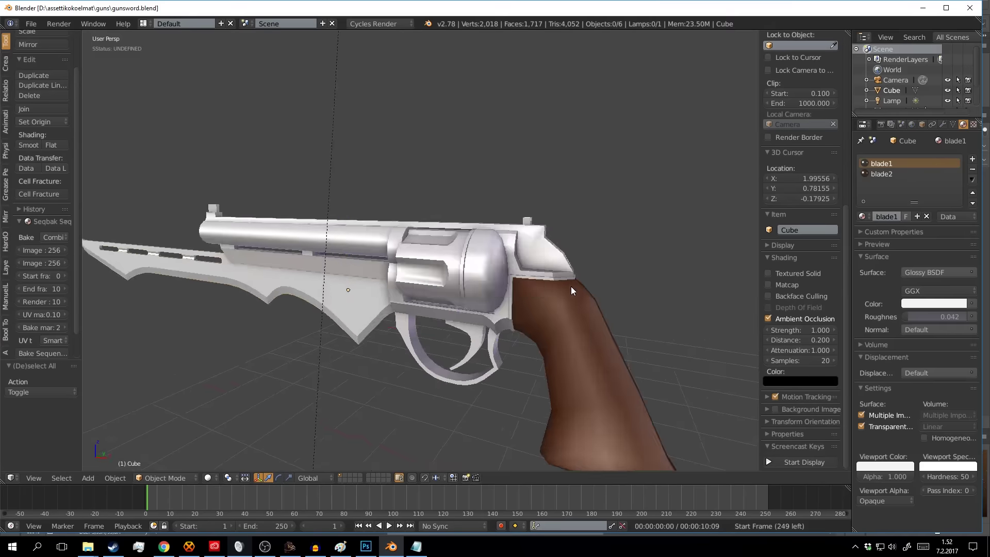
middle_click_drag(571, 286, 445, 261)
Duplicate the rear frame faces and separate them into a new object
key("Tab")
scroll(445, 261, "up", 4)
key("shift+d")
left_click(558, 233)
key("p")
key("Tab")
Extrude the new piece's end face along X and bevel it
right_click(546, 229)
key("Tab")
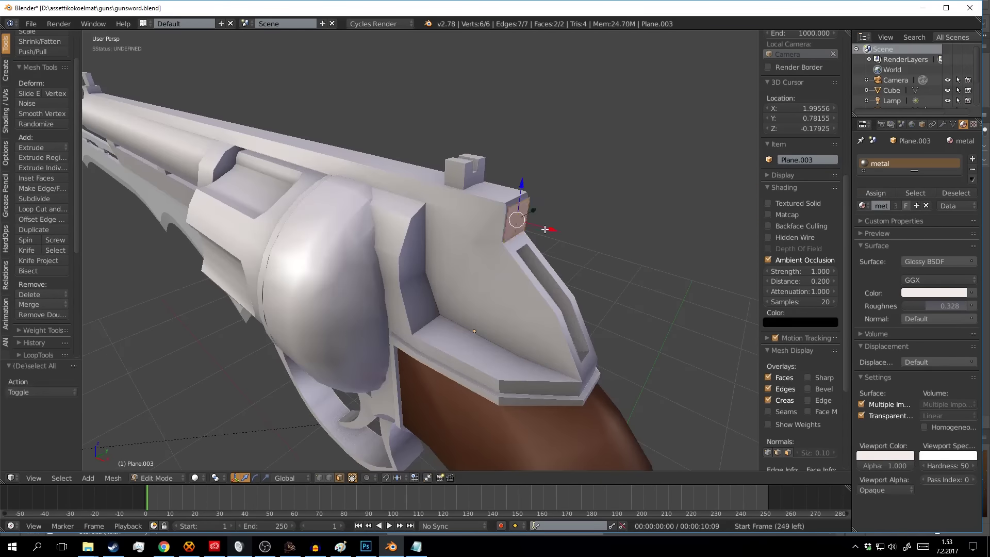
right_click(655, 259)
middle_click_drag(655, 259, 542, 135)
mouse_move(649, 183)
middle_mouse_down()
mouse_move(548, 294)
mouse_move(508, 254)
mouse_move(438, 319)
middle_mouse_up()
key("e")
key("x")
left_click(569, 283)
key("a")
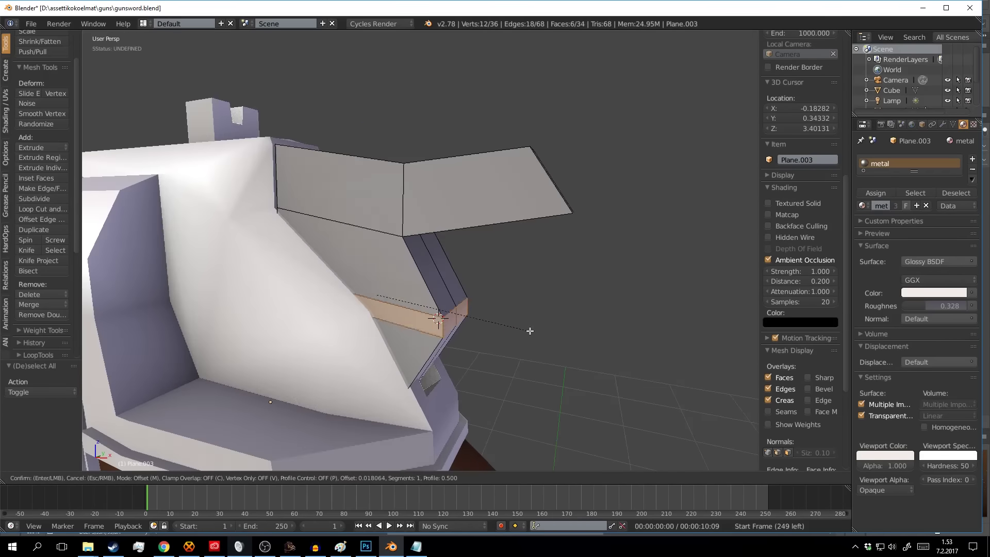
left_click(454, 310)
Knife-cut a curved outline into the piece from the front view
key("KP_1")
key("z")
key("a")
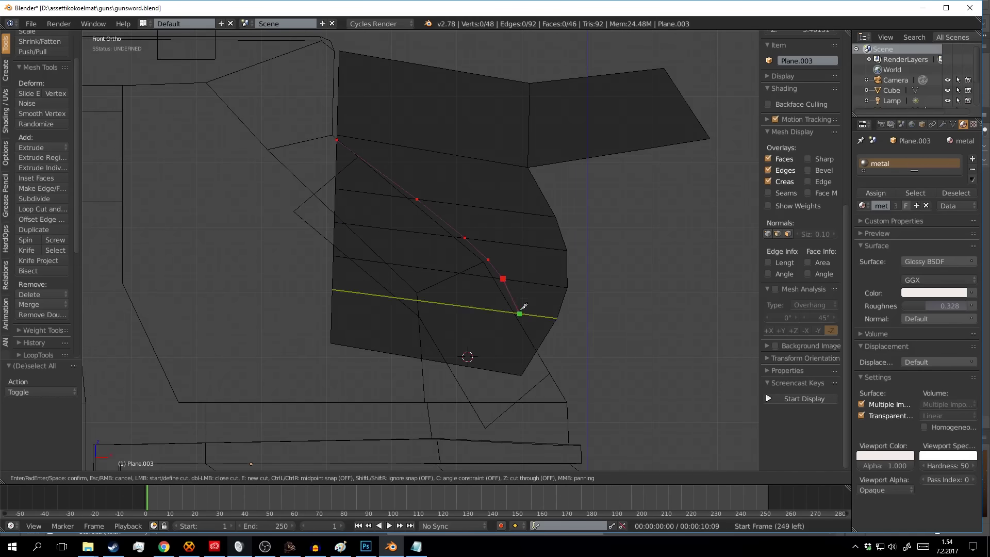
key("Return")
key("Tab")
key("z")
middle_click_drag(523, 307, 521, 298)
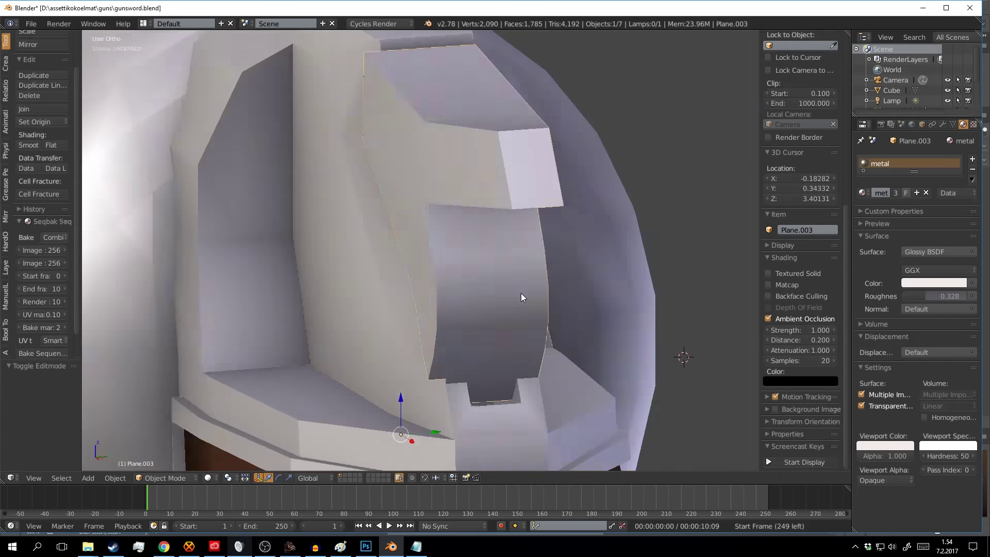
Thin the piece by scaling it to 0.4913 along global Y
key("q")
left_click(663, 336)
key("a")
key("s")
key("y")
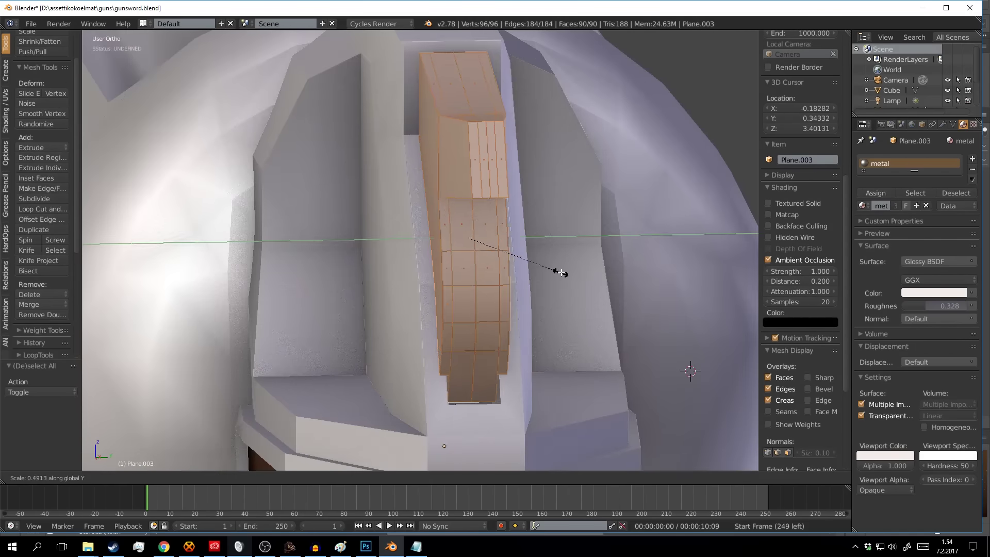
left_click(561, 273)
key("Tab")
middle_click_drag(561, 273, 484, 249)
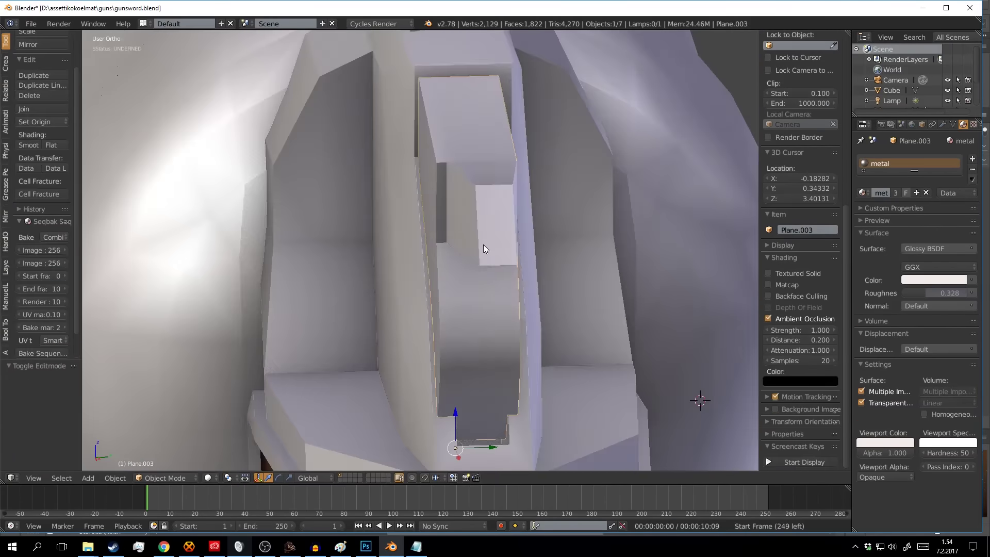
key("KP_1")
key("Tab")
Extrude the hammer tip twice and move the new faces down-left
key("z")
key("a")
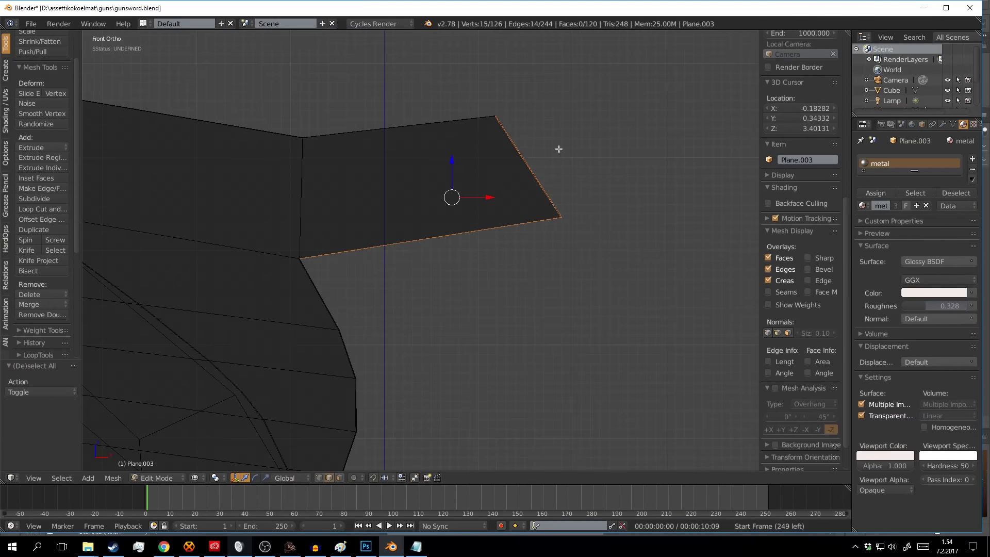
key("e")
left_click(641, 184)
key("e")
left_click(729, 284)
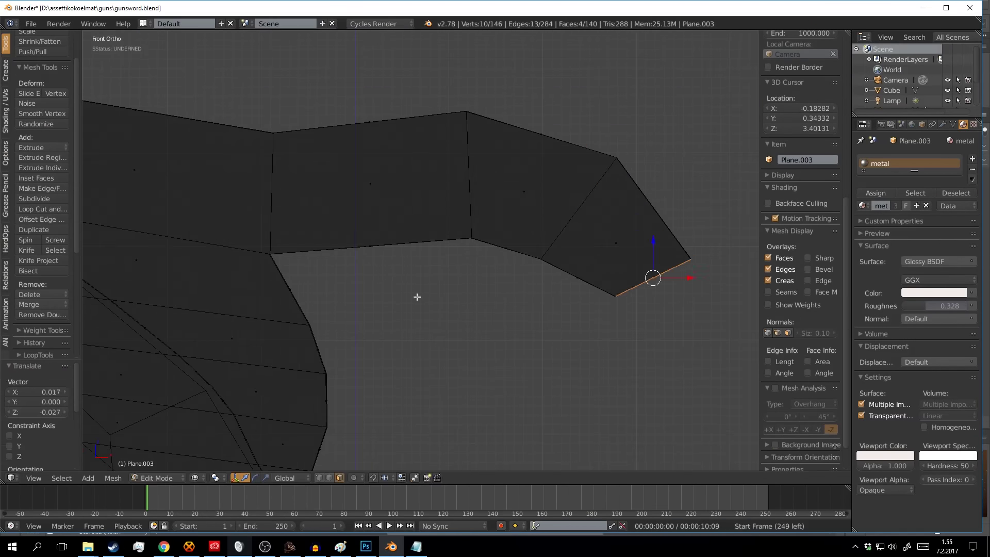
key("ctrl+l")
key("g")
left_click(574, 334)
key("Tab")
middle_click_drag(574, 333, 449, 272)
Extrude a brush-selected hammer edge into additional faces
key("z")
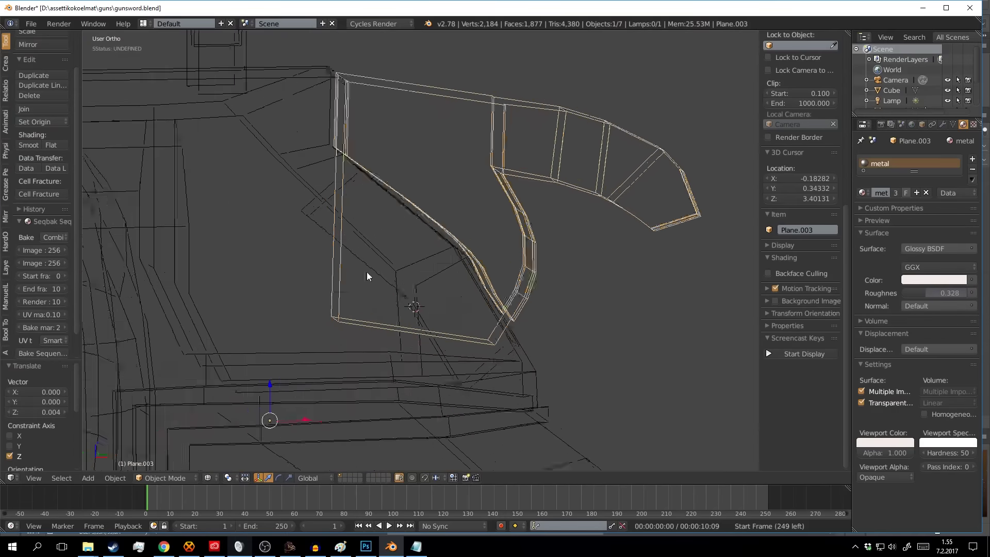
key("Tab")
key("c")
key("e")
left_click(380, 266)
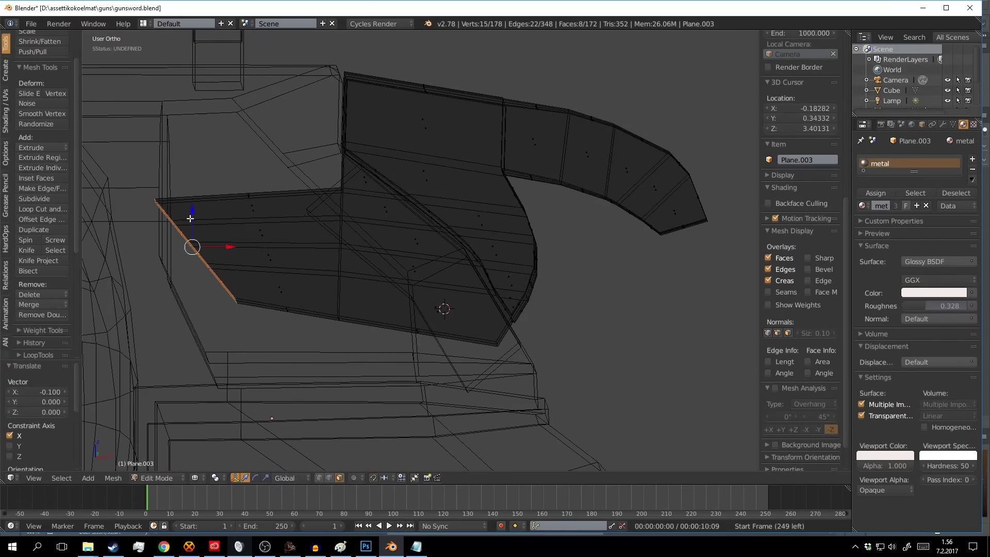
key("Tab")
key("z")
key("KP_1")
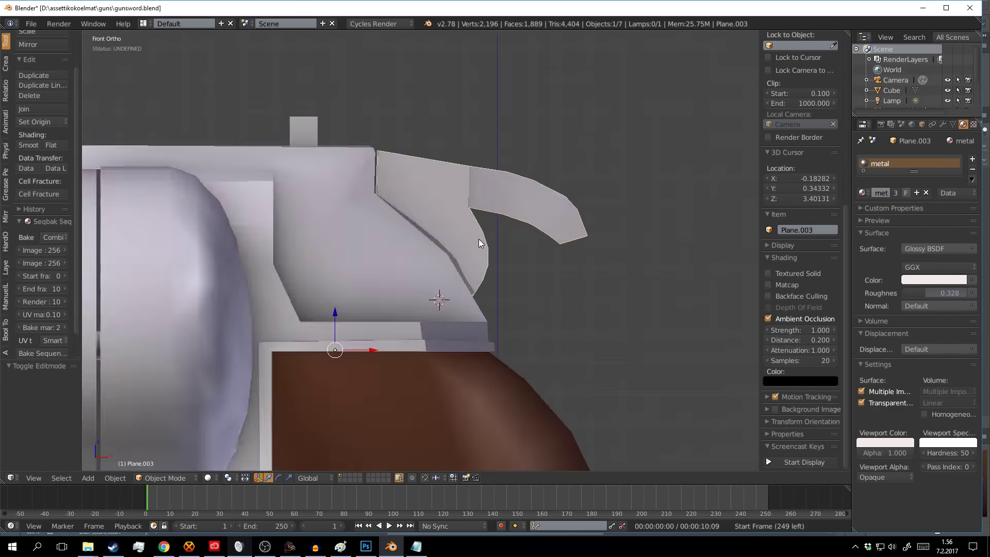
scroll(479, 239, "up", 2)
Set the hammer's origin to the 3D cursor pivot and rotate it around Y
key("ctrl+shift+alt+c")
left_click(337, 301)
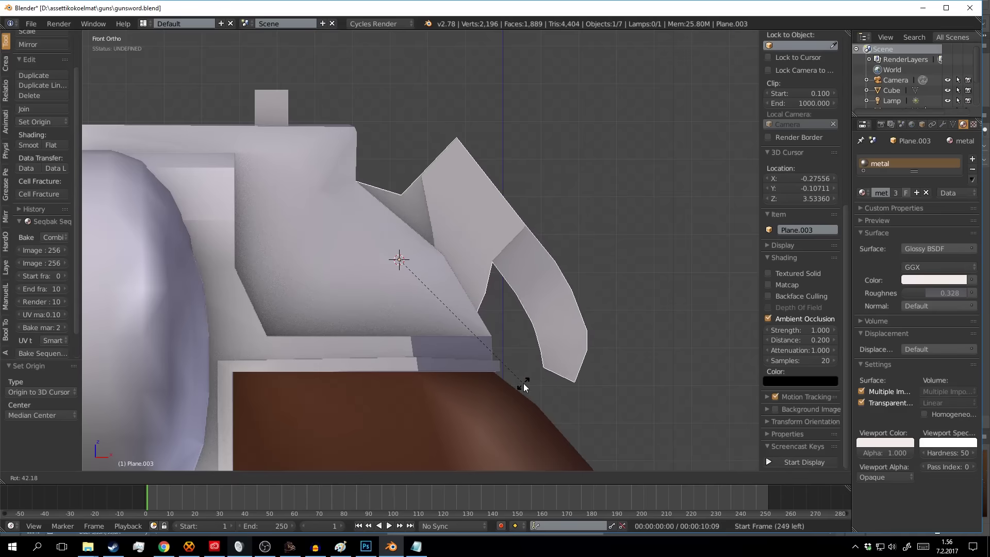
key("y")
left_click(537, 213)
middle_click_drag(537, 212, 451, 299)
key("r")
key("y")
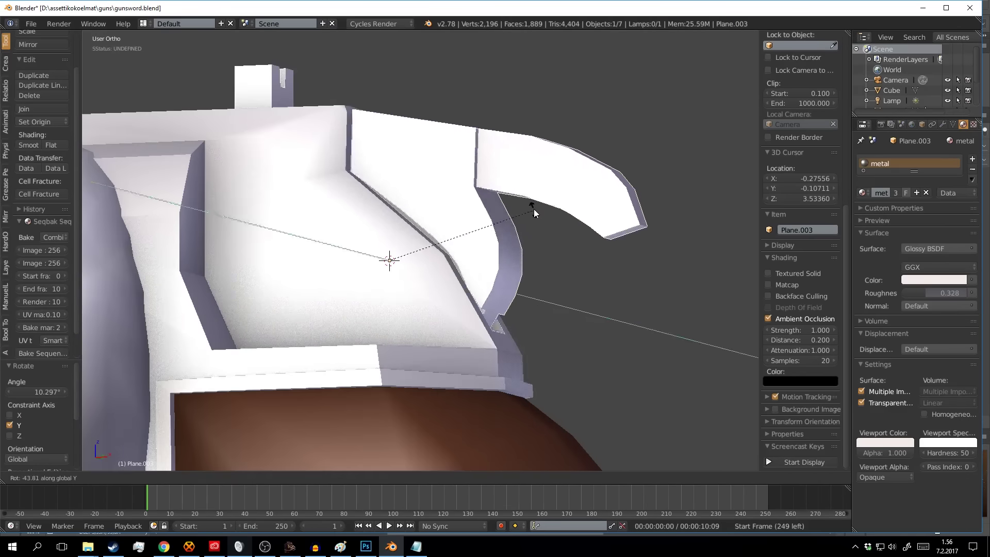
left_click(534, 209)
Delete the stray connected faces from the hammer mesh
key("Tab")
middle_click_drag(534, 209, 361, 254)
key("x")
right_click(474, 261)
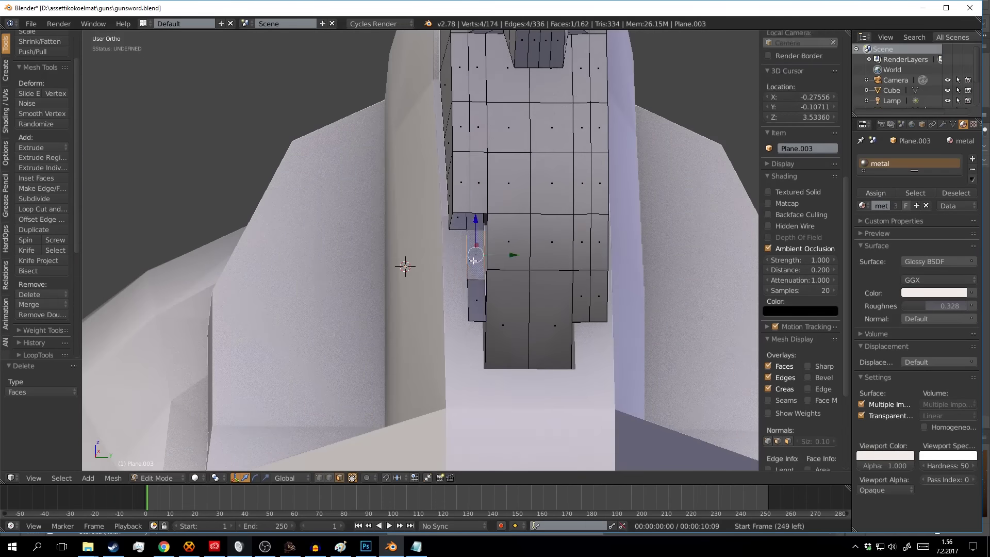
key("l")
key("x")
key("f")
middle_click_drag(599, 276, 648, 282)
mouse_move(520, 289)
middle_mouse_down()
mouse_move(458, 253)
mouse_move(547, 263)
middle_mouse_up()
key("l")
key("x")
key("f")
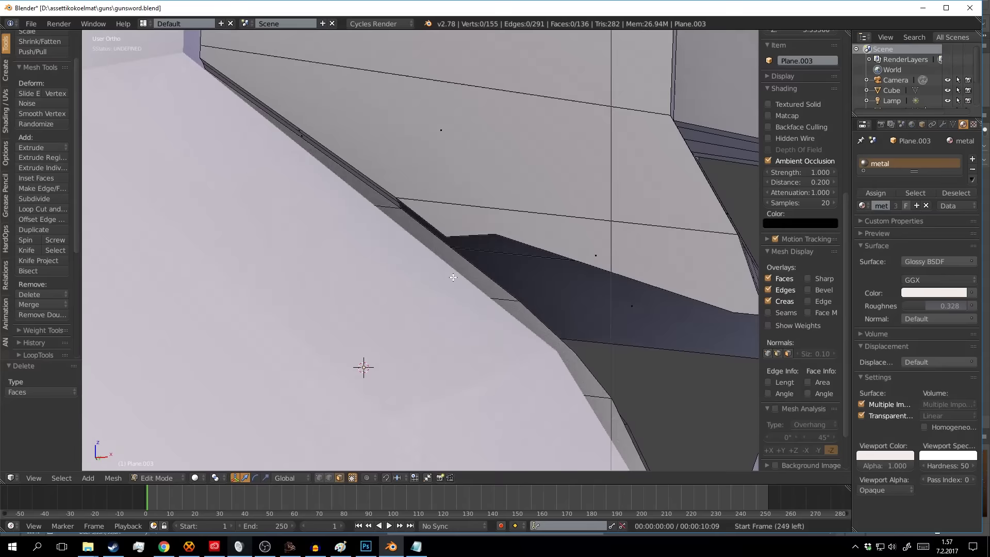
Extrude the edge along the hammer's inner side
middle_click_drag(547, 263, 336, 409)
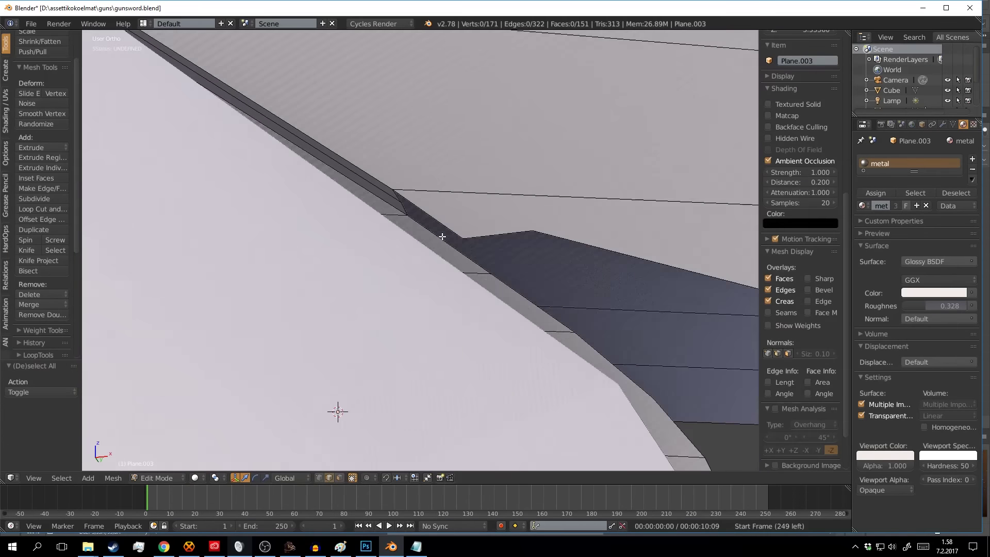
right_click(506, 280)
key("e")
left_click(519, 236)
scroll(524, 256, "up", 3)
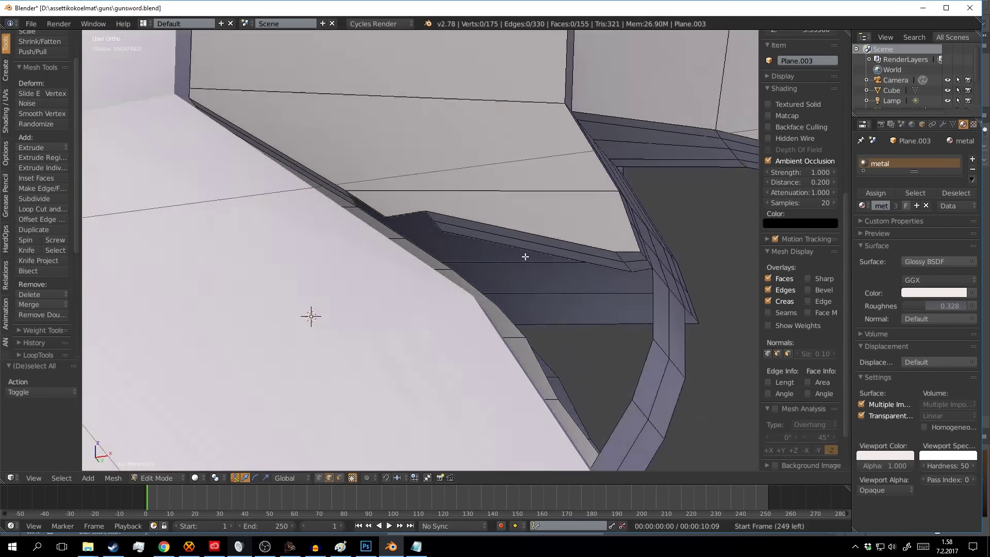
scroll(460, 250, "up", 2)
key("a")
Slide the gap vertex along its edge and merge the corner vertices
middle_click_drag(502, 281, 480, 258)
right_click(418, 228)
key("shift+v")
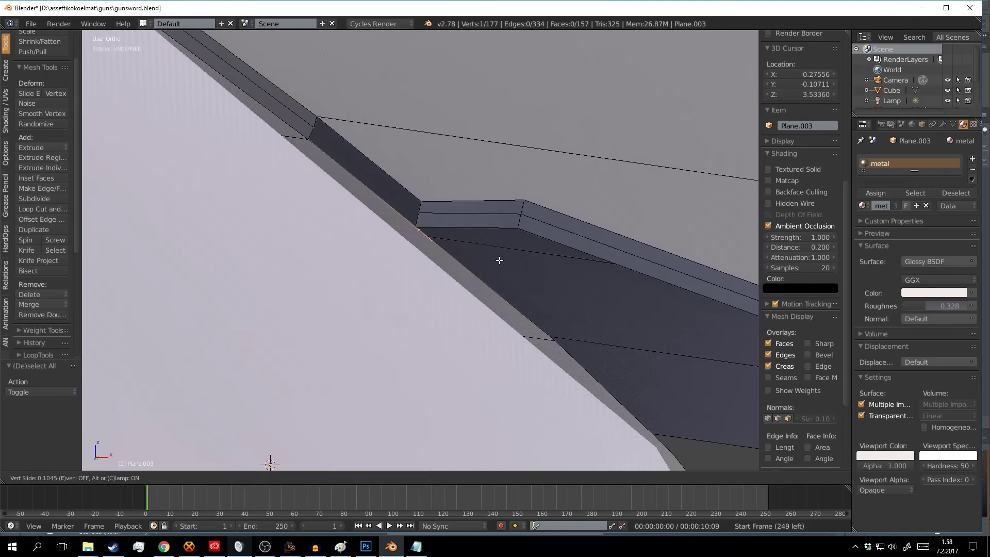
left_click(432, 233)
right_click(486, 221, "shift")
mouse_move(486, 221)
middle_mouse_down()
mouse_move(525, 221)
mouse_move(577, 373)
mouse_move(552, 464)
middle_mouse_up()
key("g")
key("g")
left_click(494, 201)
Fill the hammer's inner edge vertices with a new face
key("KP_1")
key("a")
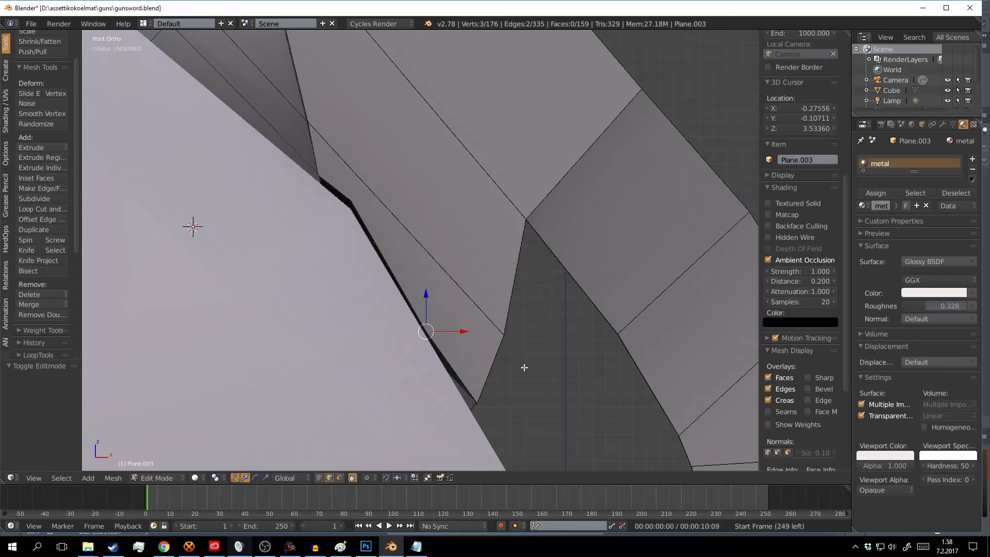
key("z")
key("c")
left_click_drag(515, 347, 387, 375)
middle_click_drag(387, 376, 486, 311, "shift")
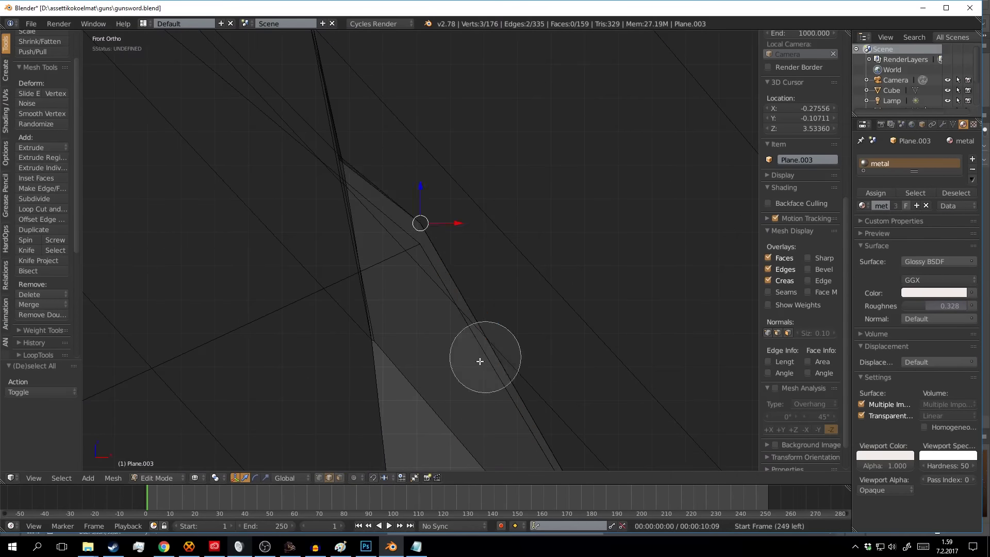
scroll(481, 357, "down", 3)
key("f")
key("z")
mouse_move(454, 161)
middle_mouse_down()
mouse_move(573, 210)
mouse_move(515, 241)
mouse_move(507, 360)
mouse_move(494, 253)
middle_mouse_up()
key("a")
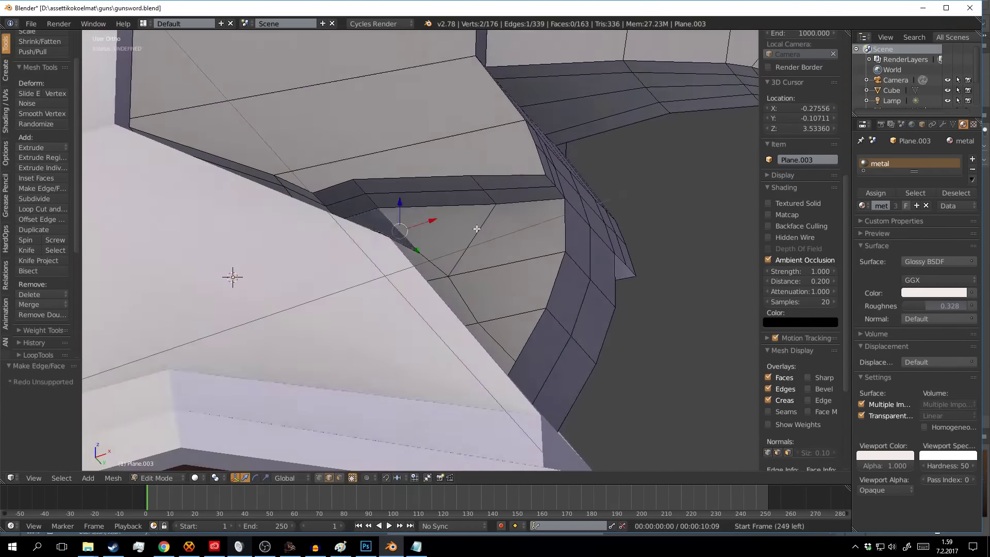
key("Tab")
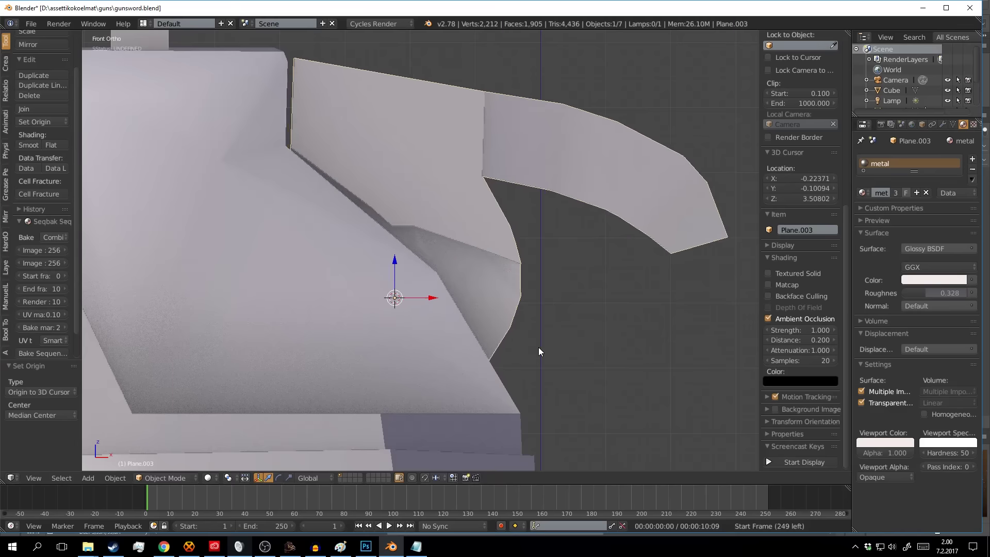
Tilt the finished hammer back into the rear of the frame
key("KP_1")
scroll(550, 269, "down", 3)
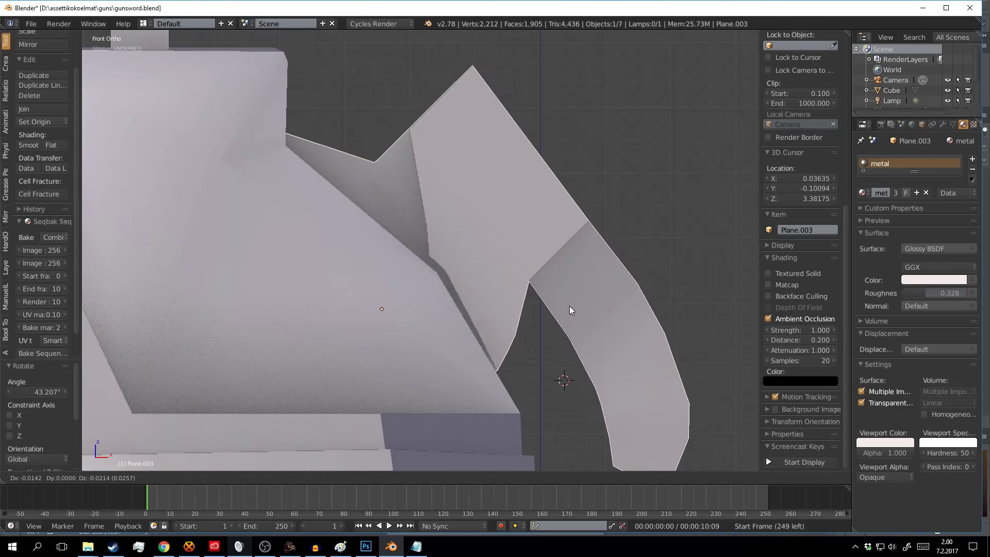
key("g")
left_click(571, 327)
scroll(584, 326, "down", 2)
Select the revolver frame and enter mesh editing on it
middle_click_drag(492, 295, 436, 253)
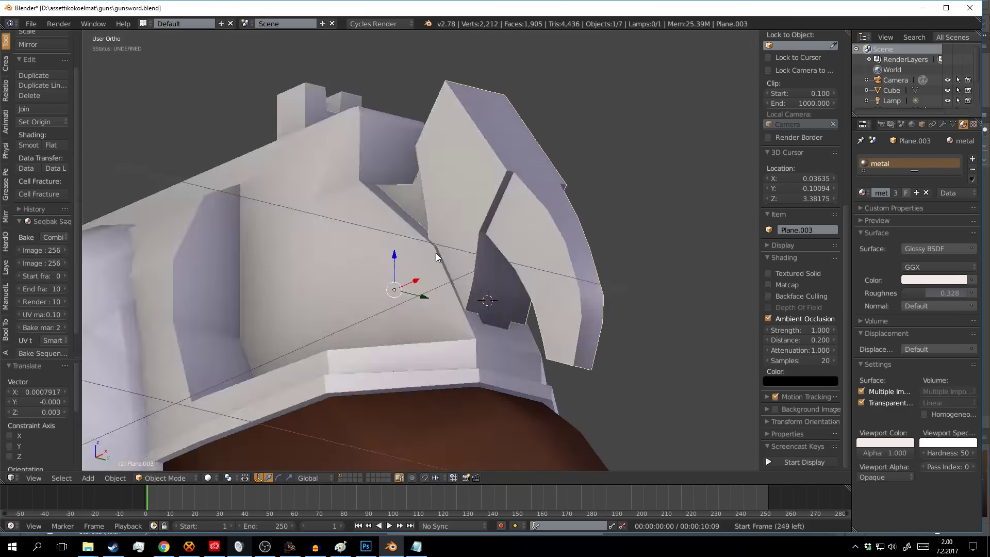
key("a")
right_click(518, 244)
key("Tab")
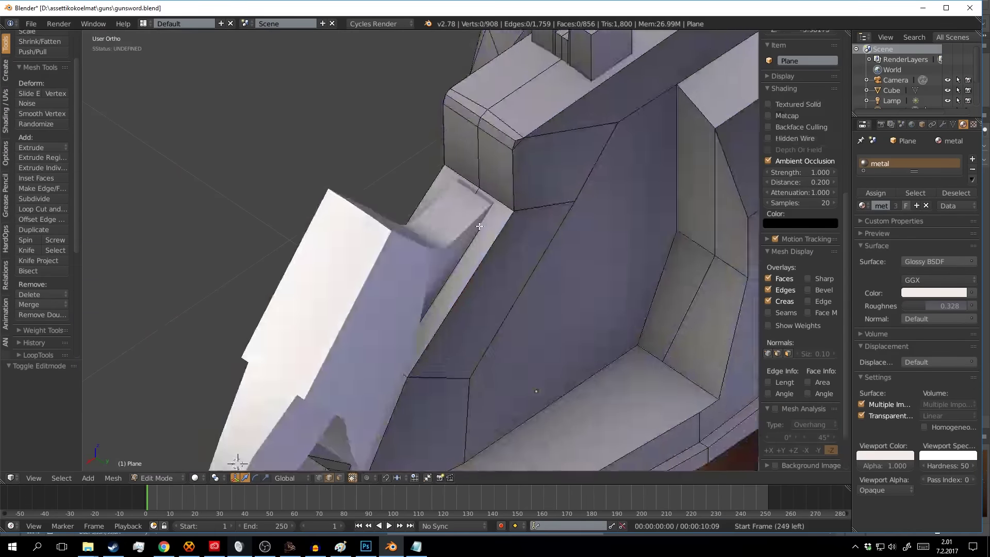
key("z")
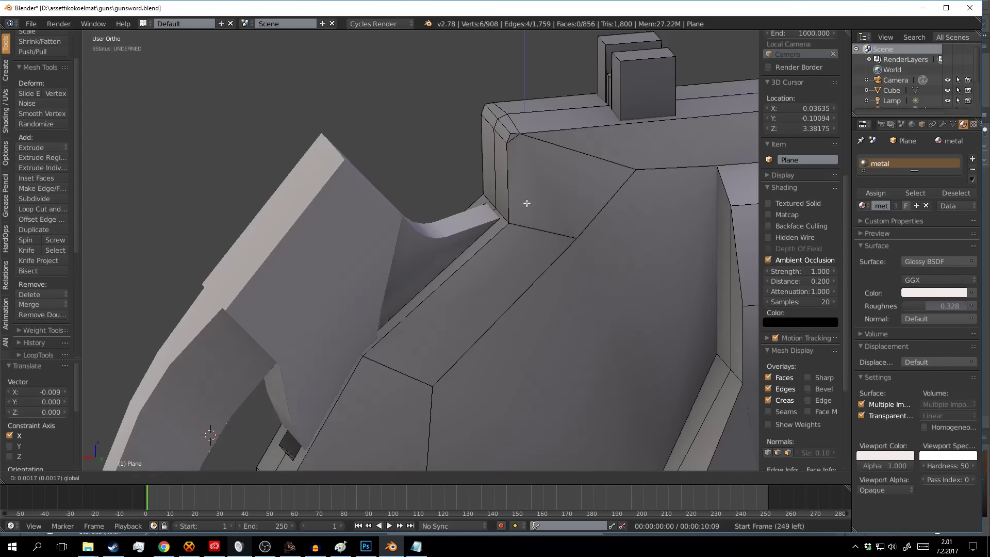
key("Tab")
key("a")
scroll(470, 260, "down", 3)
scroll(540, 230, "up", 3)
key("Tab")
Flatten the selected vertices at the frame's rear corner to one height
middle_click_drag(540, 232, 371, 201)
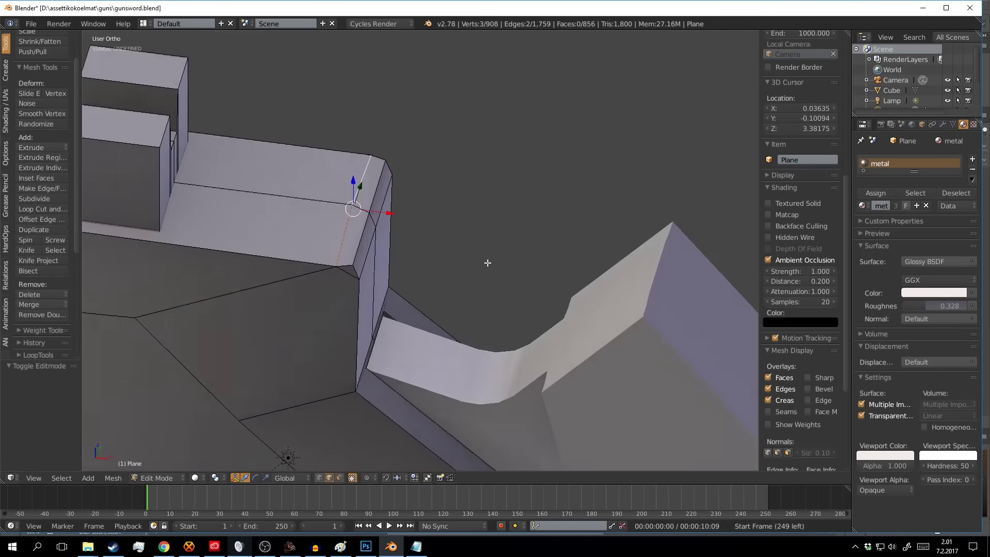
scroll(372, 195, "up", 2)
key("Return")
scroll(412, 232, "down", 5)
key("c")
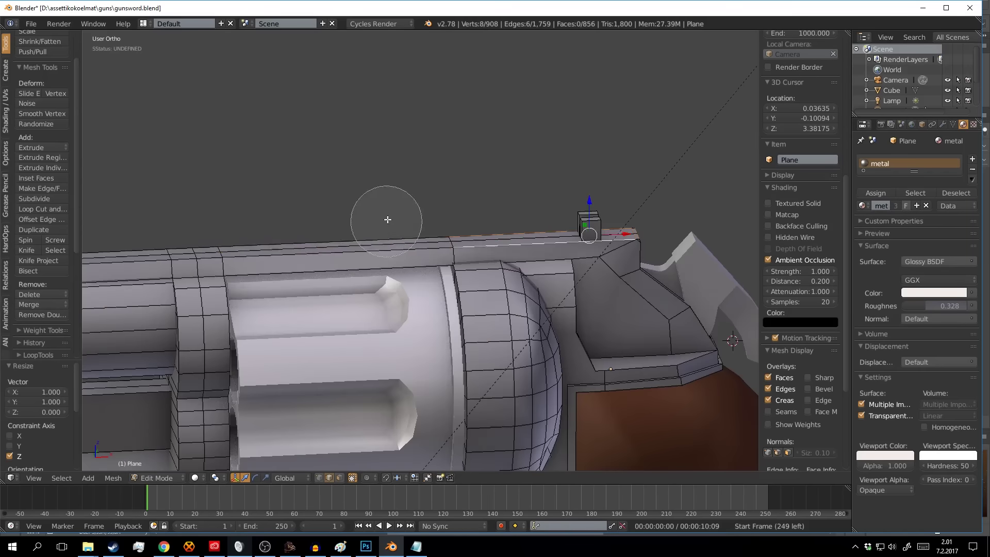
mouse_move(220, 287)
middle_mouse_down()
mouse_move(559, 251)
mouse_move(565, 283)
mouse_move(609, 228)
middle_mouse_up()
scroll(434, 277, "up", 4)
Add a small cube on the frame's rear edge and merge it into a wedge tooth
left_click(392, 272)
key("shift+a")
scroll(564, 283, "down", 4)
scroll(608, 228, "up", 3)
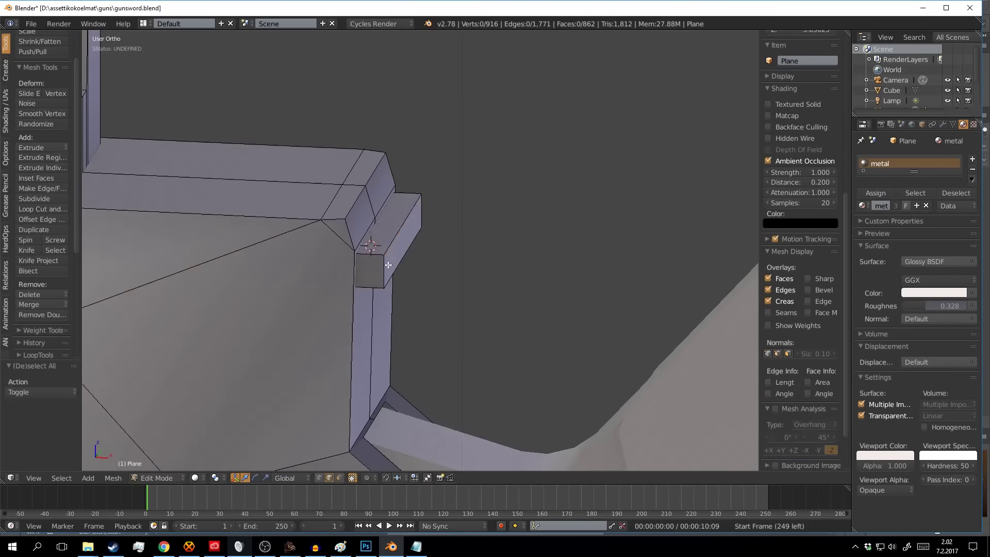
key("alt+m")
Duplicate the wedge tooth down the rear edge to form a row of teeth
right_click(379, 243)
key("shift+d")
scroll(454, 242, "up", 3)
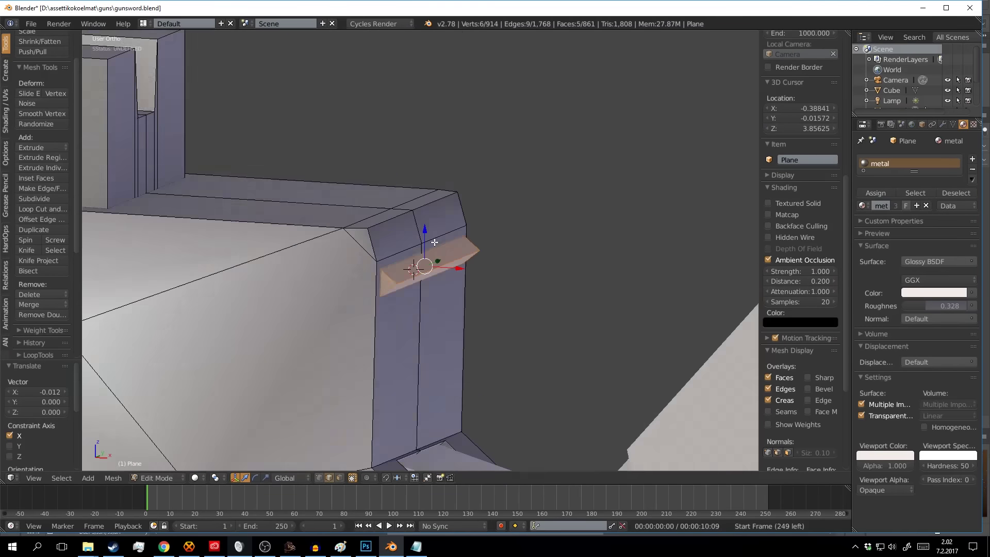
key("shift+d")
key("z")
left_click(457, 301)
Push the tooth strip out along X onto the slope beside the hammer
middle_click_drag(457, 301, 516, 289)
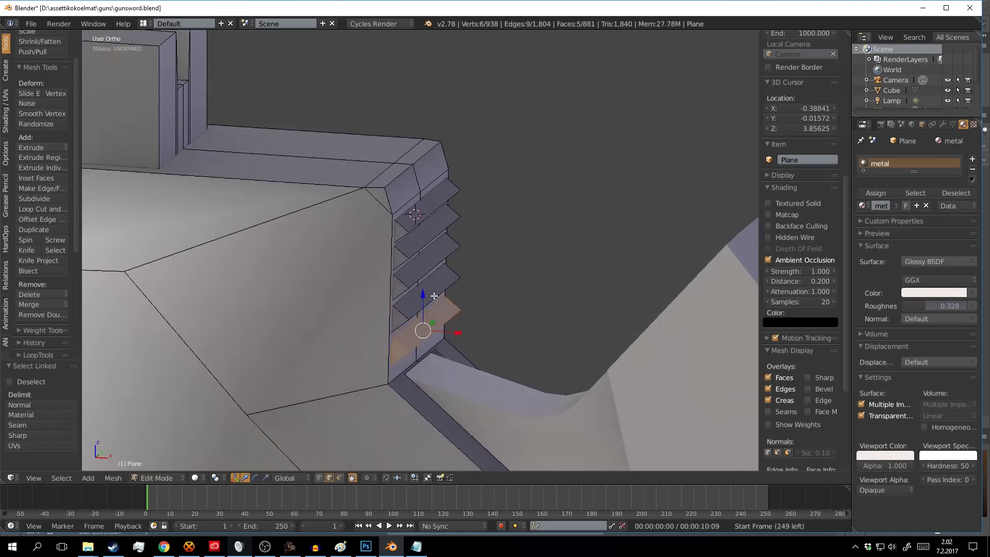
key("g")
key("x")
left_click(591, 285)
right_click(612, 319)
middle_click_drag(612, 319, 597, 260)
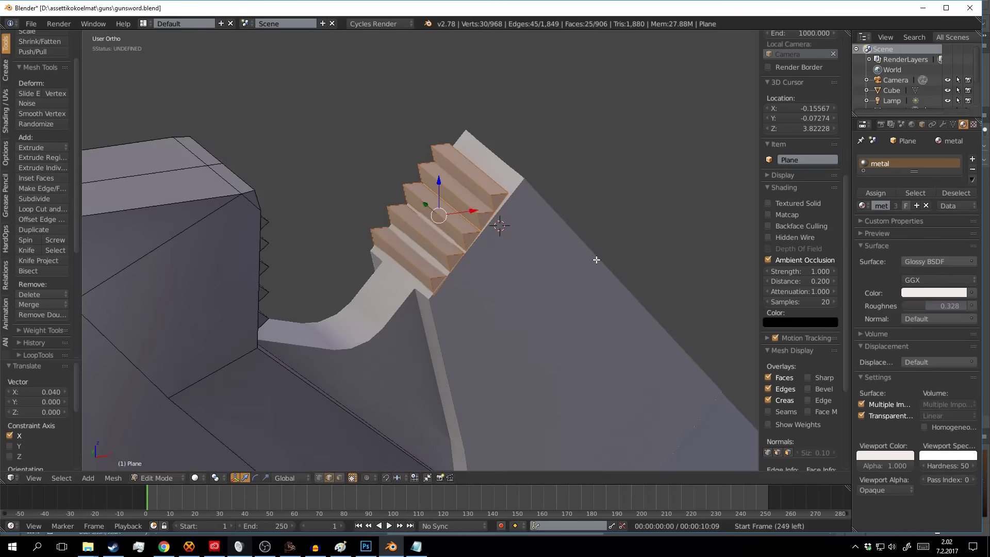
mouse_move(483, 210)
middle_mouse_down()
mouse_move(583, 268)
mouse_move(454, 244)
mouse_move(475, 222)
mouse_move(513, 310)
mouse_move(461, 275)
mouse_move(503, 265)
middle_mouse_up()
key("Tab")
In front wireframe view, move the hammer's origin onto its pivot point
key("a")
right_click(462, 276)
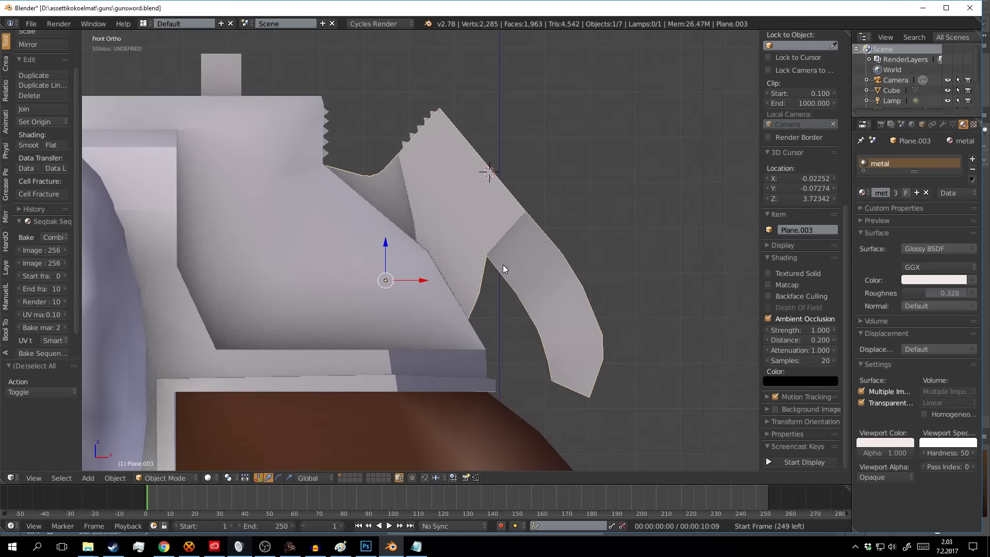
key("KP_1")
key("z")
left_click(397, 294)
left_click(115, 478)
left_click(278, 443)
key("r")
key("y")
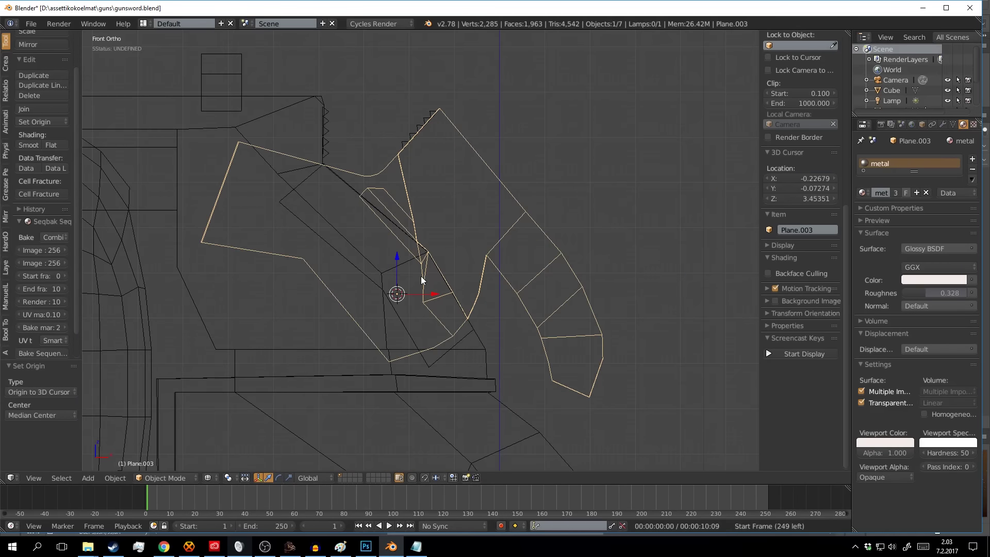
middle_click_drag(421, 277, 436, 272, "shift")
Add a guide circle at the pivot and rotate the hammer about the Y axis
key("shift+a")
left_click(472, 203)
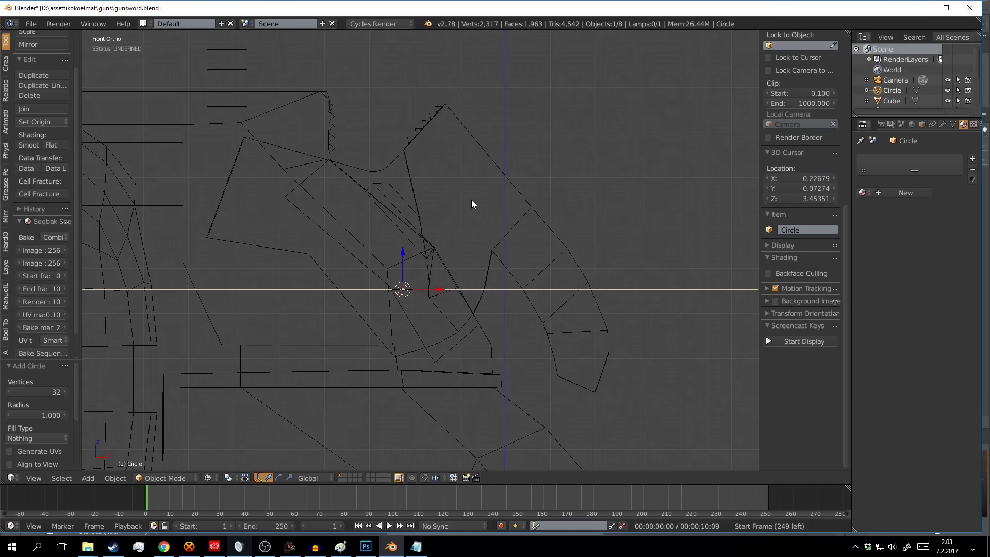
left_click(550, 280)
right_click(550, 280)
left_click(115, 479)
left_click(279, 436)
key("r")
key("y")
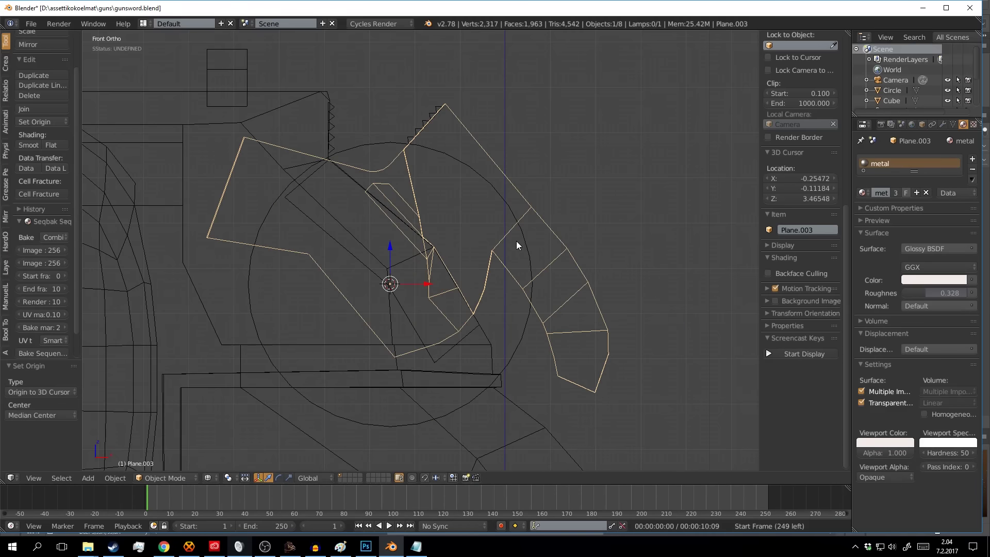
left_click(490, 215)
key("z")
mouse_move(490, 215)
middle_mouse_down()
mouse_move(522, 264)
mouse_move(519, 302)
middle_mouse_up()
Scale the guide circle up around the hammer
right_click(520, 303)
key("KP_1")
key("z")
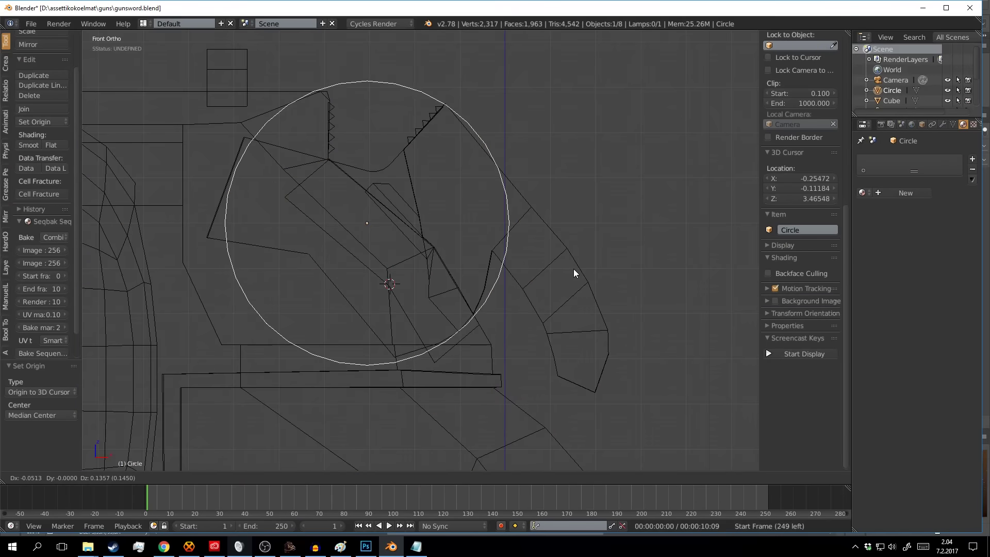
key("s")
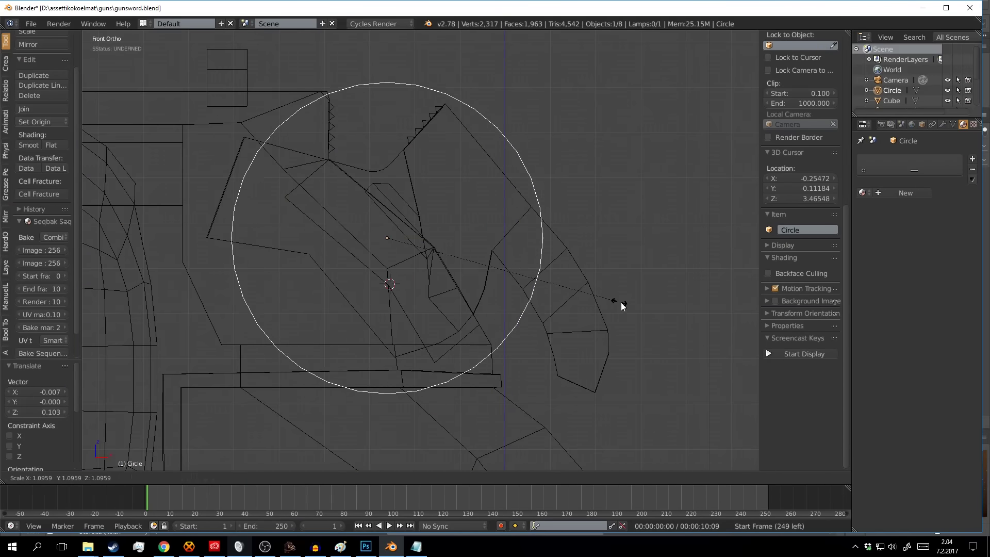
left_click(634, 343)
Tilt the hammer around the Y axis to sit against the frame's rear
right_click(611, 320)
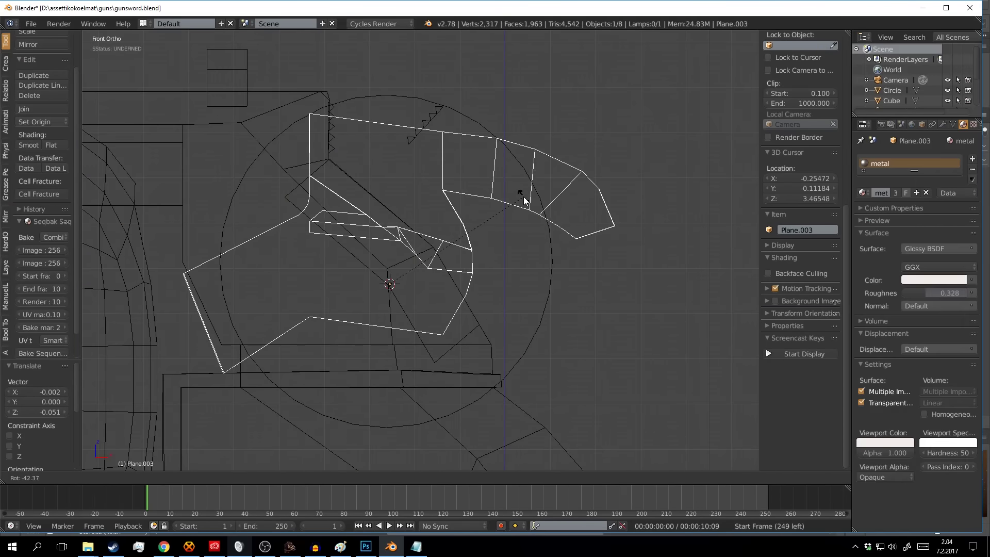
key("Escape")
key("Tab")
key("a")
key("g")
key("Escape")
key("Tab")
key("r")
key("y")
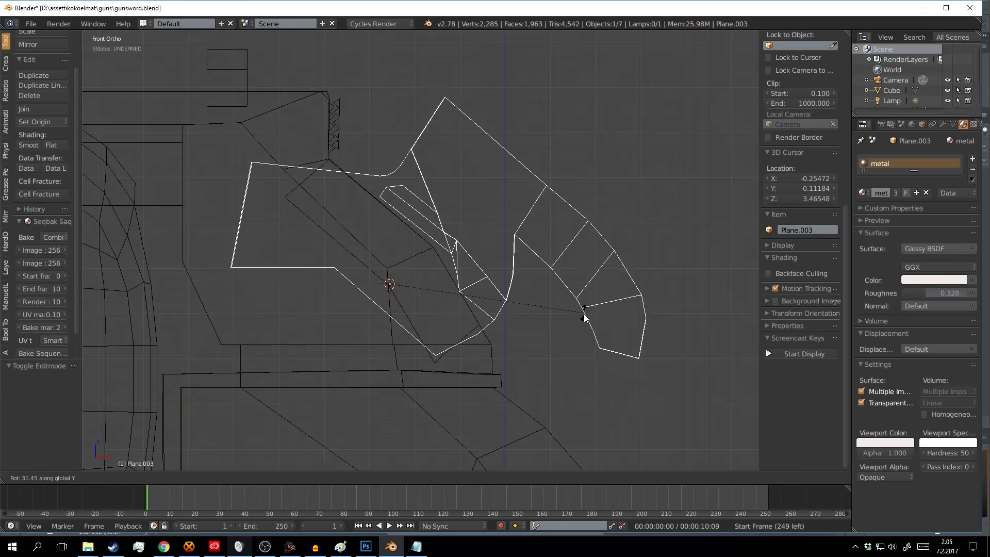
left_click(584, 314)
key("z")
key("r")
key("y")
Adjust the hammer's Y rotation again, then select its whole mesh in Edit Mode
key("Tab")
key("Tab")
key("r")
key("y")
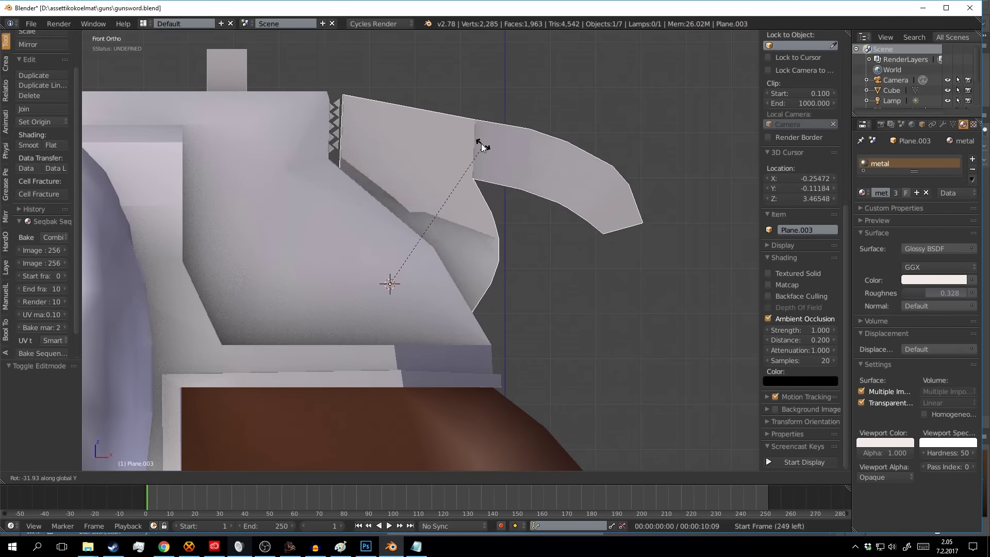
key("shift+d")
right_click(340, 120)
key("Escape")
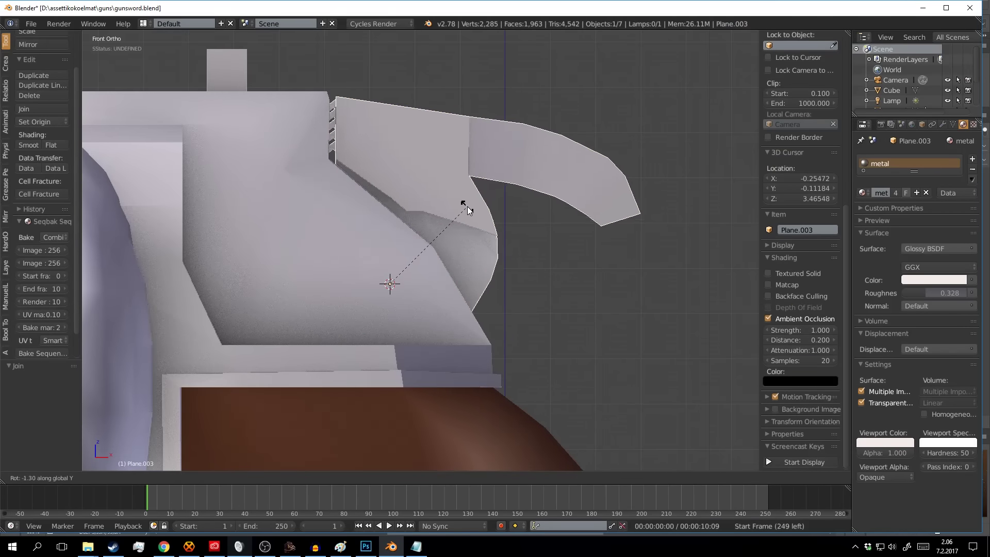
key("Tab")
key("a")
key("a")
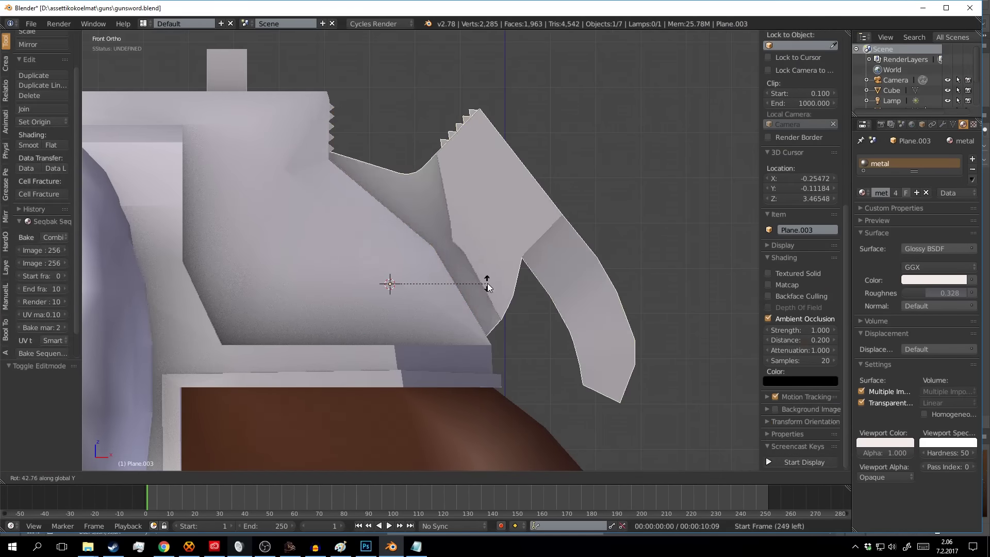
Try bevelling the hammer geometry, then cancel the bevel
middle_click_drag(486, 283, 438, 214)
right_click(390, 142)
key("ctrl+b")
key("Escape")
scroll(466, 215, "down", 5)
scroll(465, 215, "up", 5)
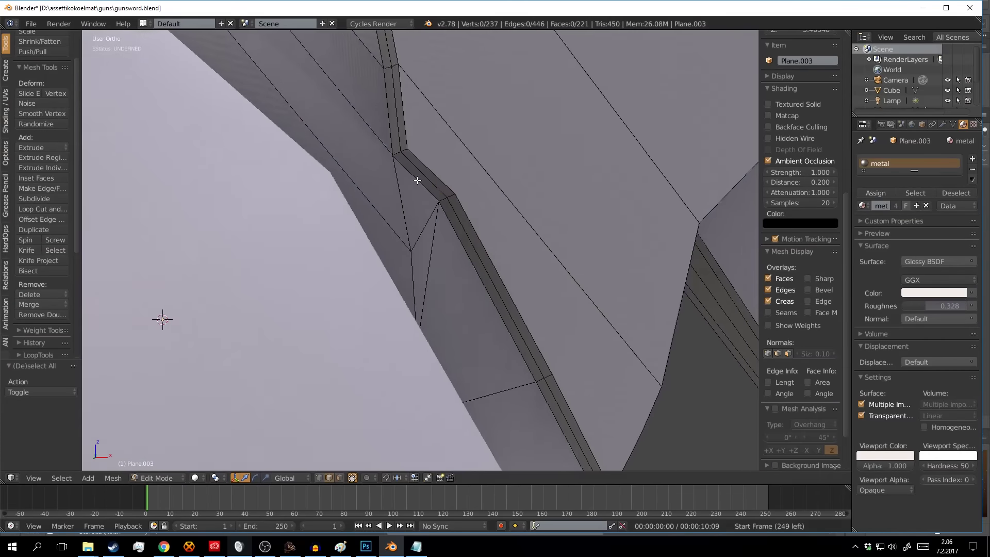
Merge two stray hammer vertices into one with Alt+M
right_click(428, 126)
key("ctrl+z")
scroll(316, 287, "down", 5)
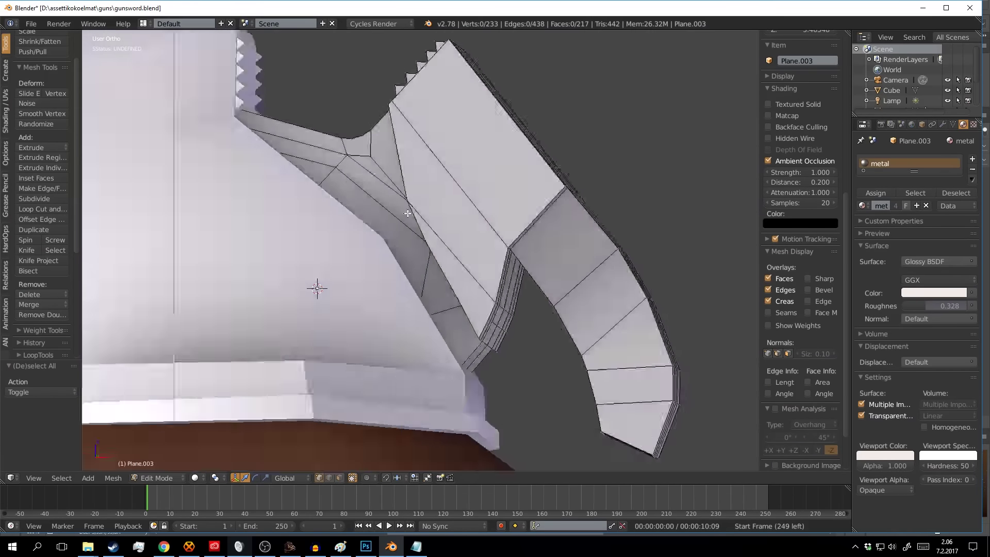
scroll(499, 326, "up", 5)
right_click(341, 133, "shift")
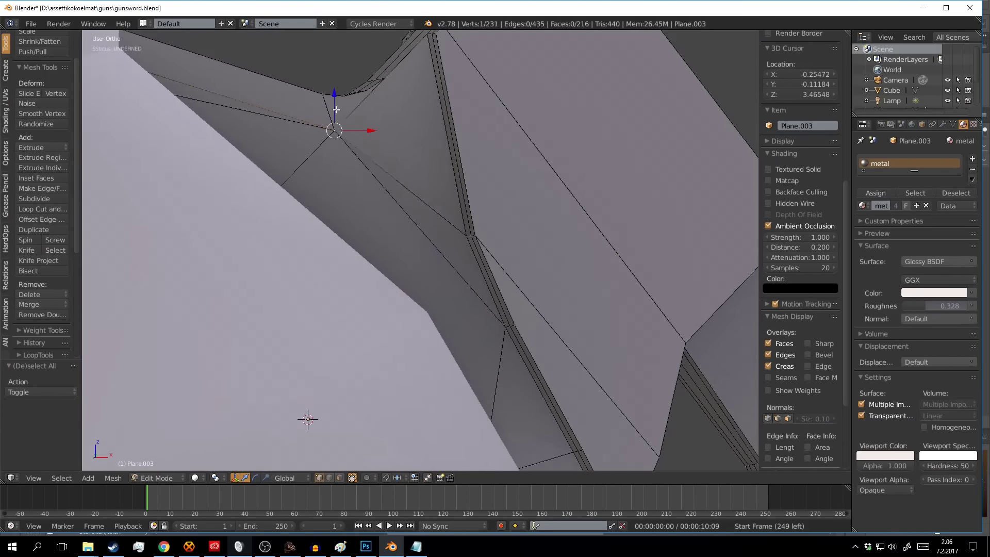
key("alt+m")
left_click(338, 140)
Return to Object Mode and give the hammer a final Y-axis rotation
key("Tab")
scroll(403, 206, "down", 5)
key("r")
key("y")
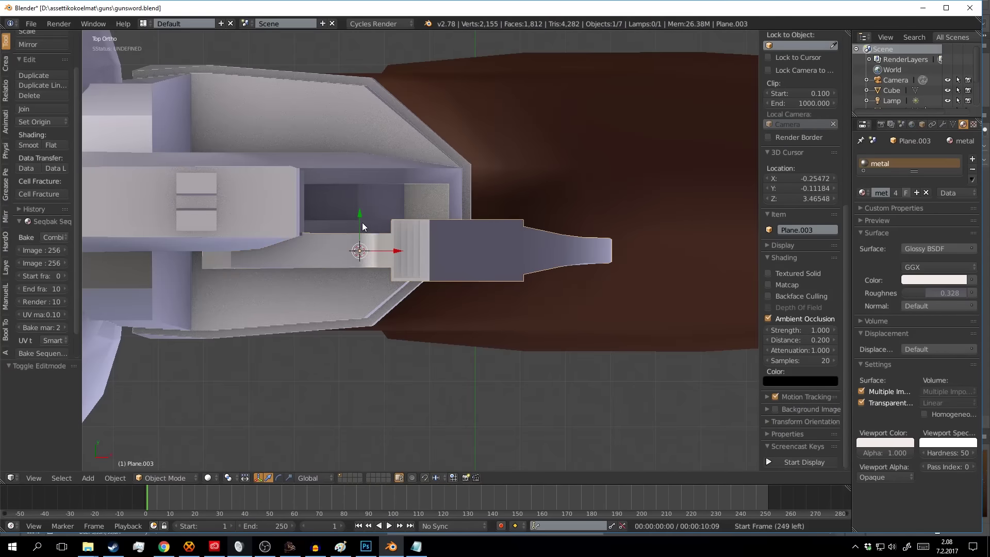
key("a")
mouse_move(386, 64)
middle_mouse_down()
mouse_move(454, 117)
mouse_move(446, 159)
middle_mouse_up()
key("q")
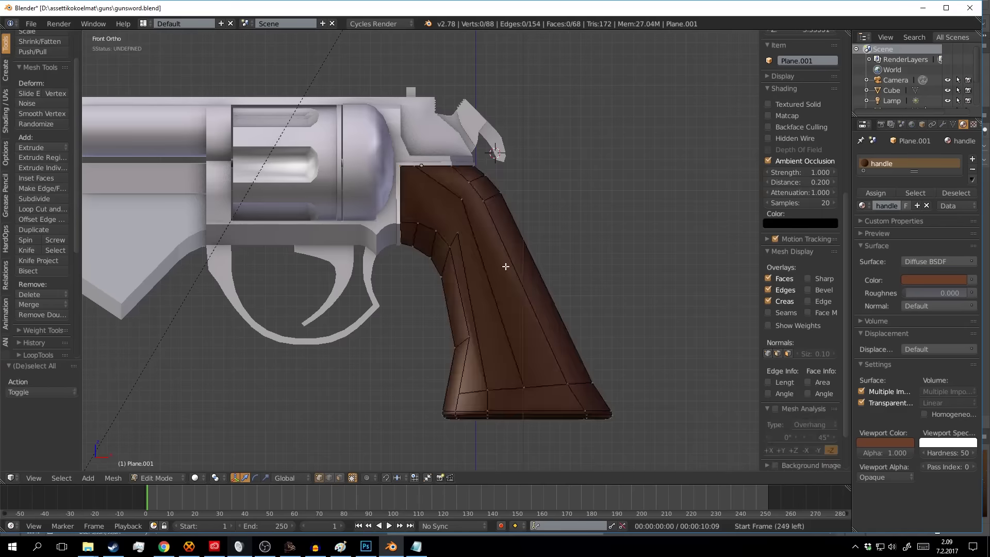
Delete a stray vertex on the grip and add a circle for the screw head
key("a")
scroll(459, 215, "up", 2)
right_click(471, 239)
key("x")
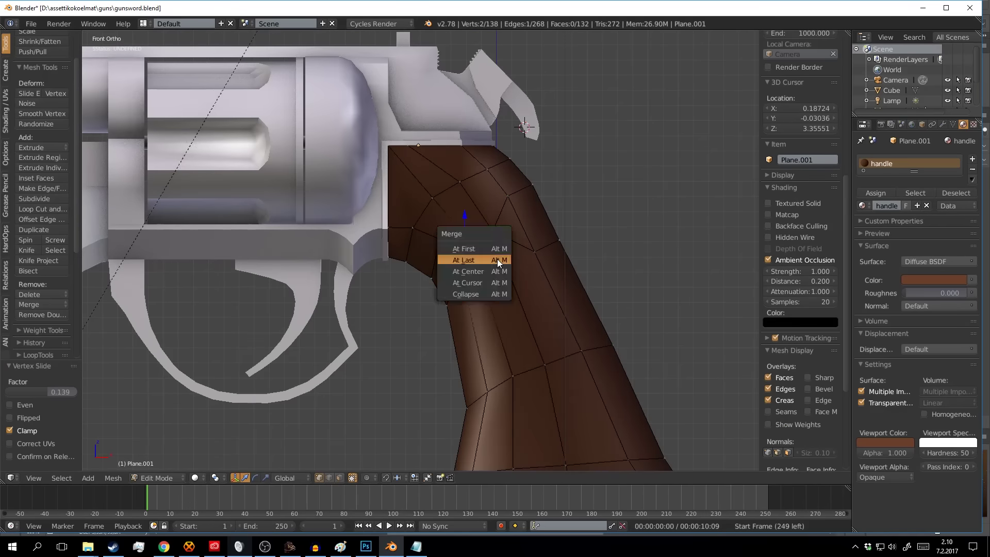
left_click(497, 259)
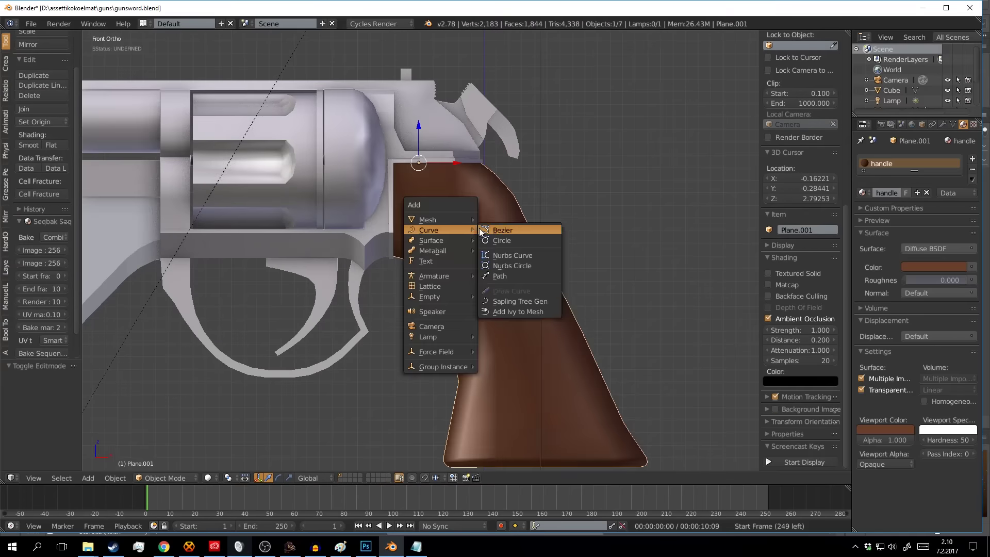
left_click(488, 249)
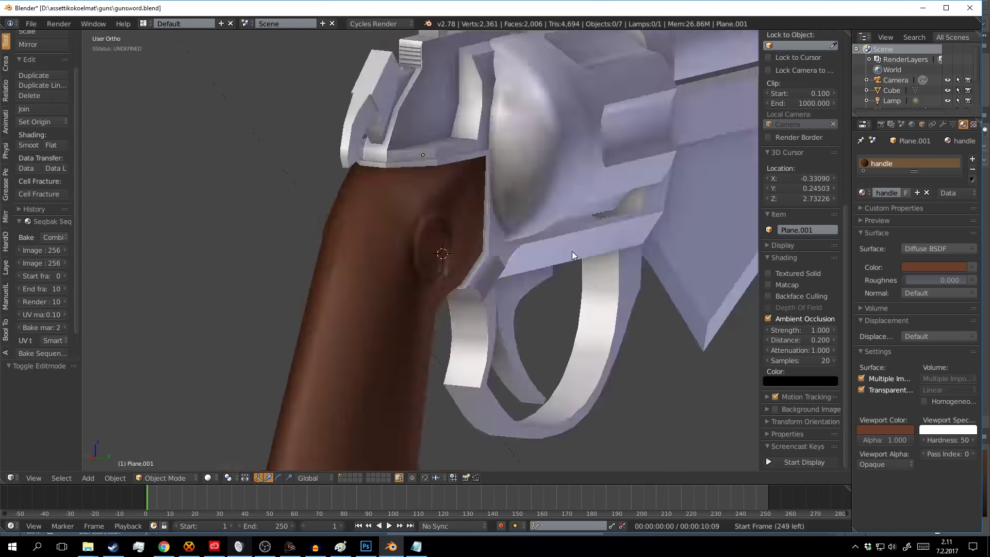
Check the screw ring on the grip from the front view, then resume editing the grip
key("a")
scroll(462, 292, "down", 3)
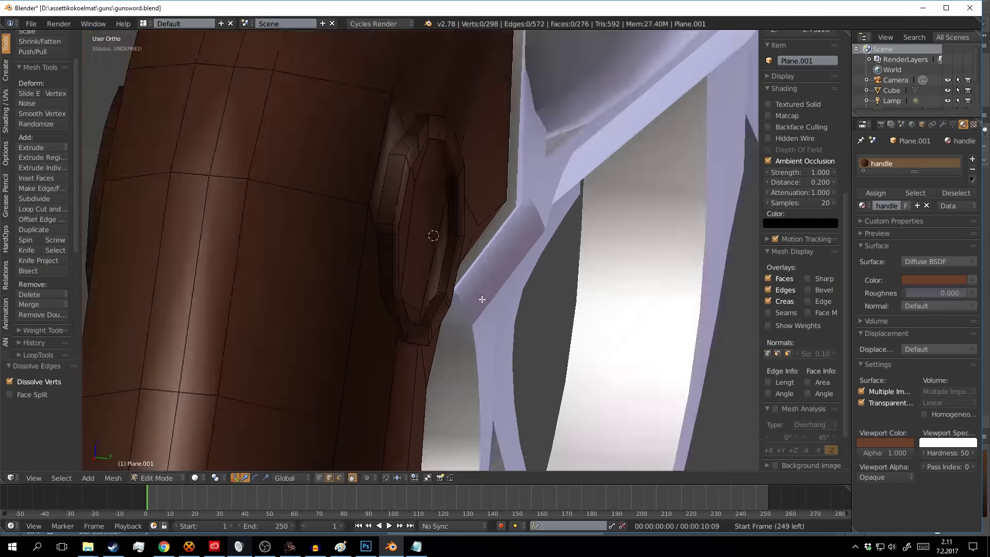
key("Tab")
scroll(458, 267, "down", 3)
scroll(443, 296, "down", 2)
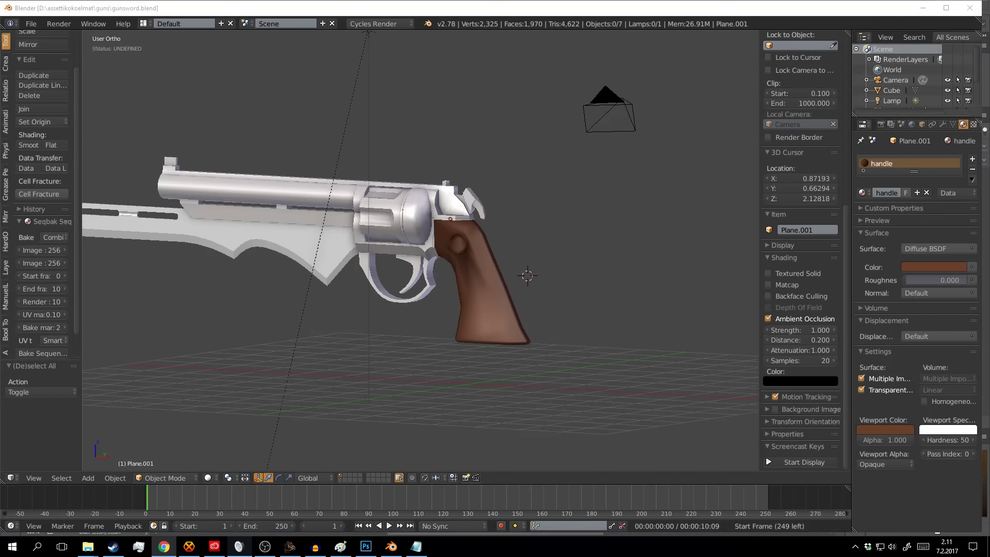
key("KP_1")
key("Tab")
scroll(436, 245, "up", 3)
scroll(454, 217, "up", 2)
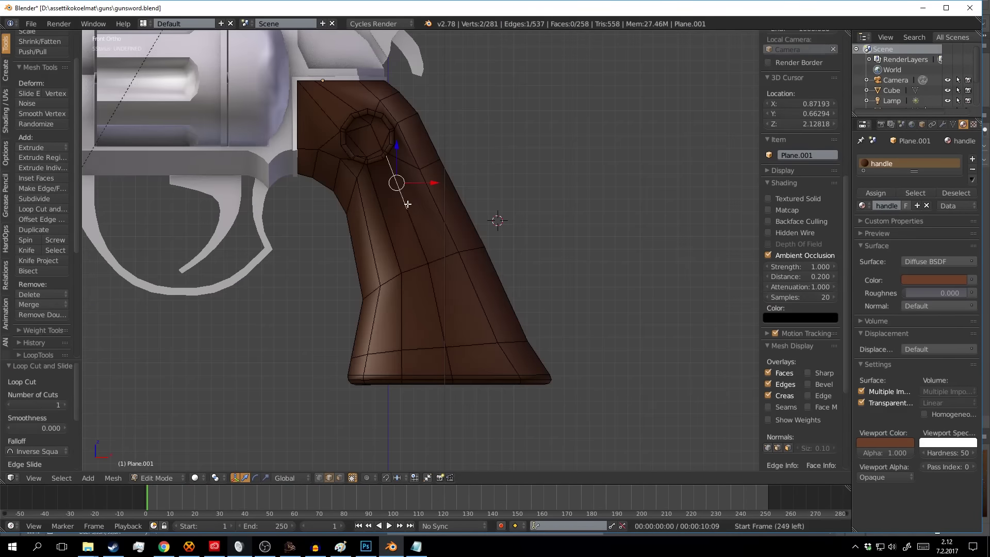
Add a small plane at the 3D cursor beside the grip
left_click(470, 186)
key("Tab")
key("shift+a")
key("s")
left_click(573, 219)
Move the plane along Y and X so it sits in front of the grip
key("g")
key("y")
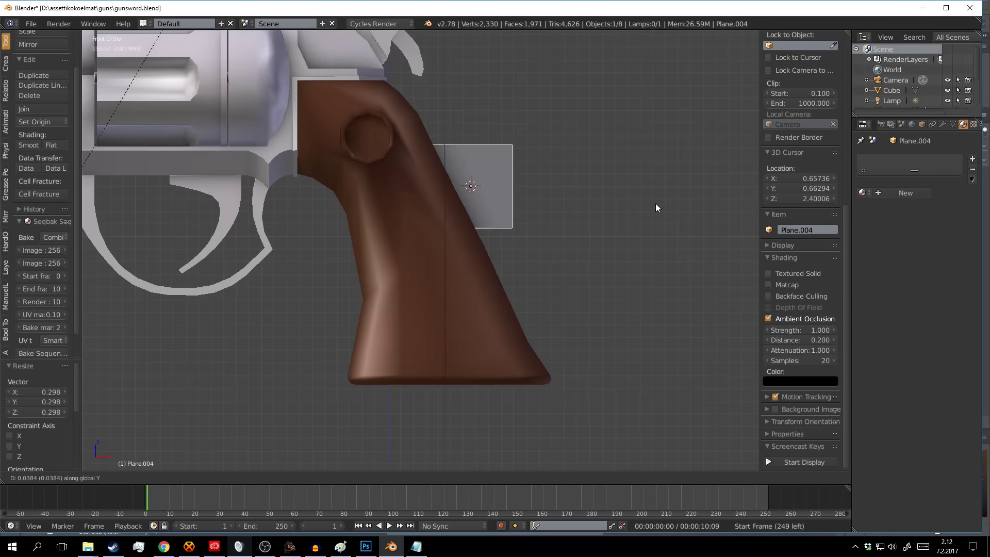
left_click(439, 140)
key("g")
key("x")
left_click(469, 248)
scroll(508, 247, "up", 1)
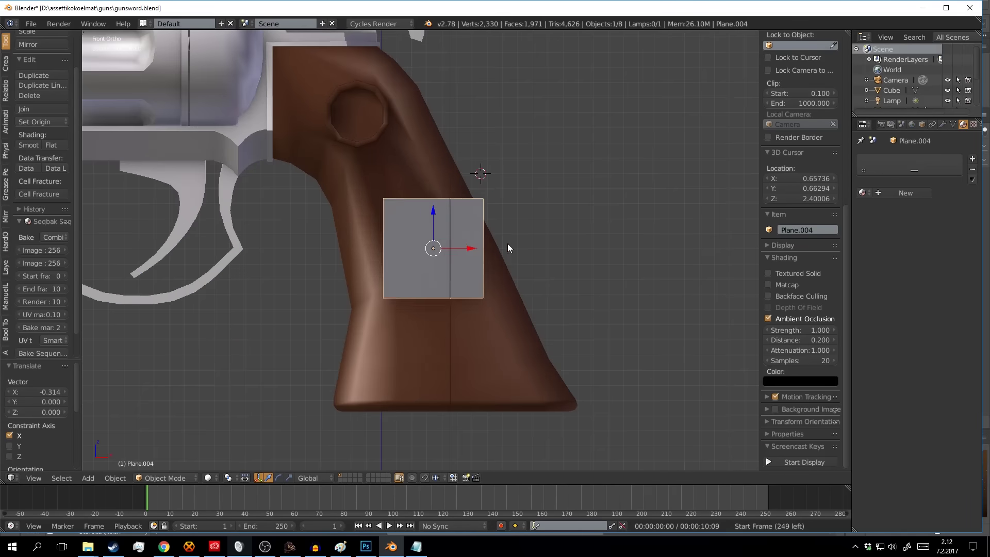
left_click(497, 210)
Rotate the plane into a tall panel and bevel its corners round
key("Tab")
key("r")
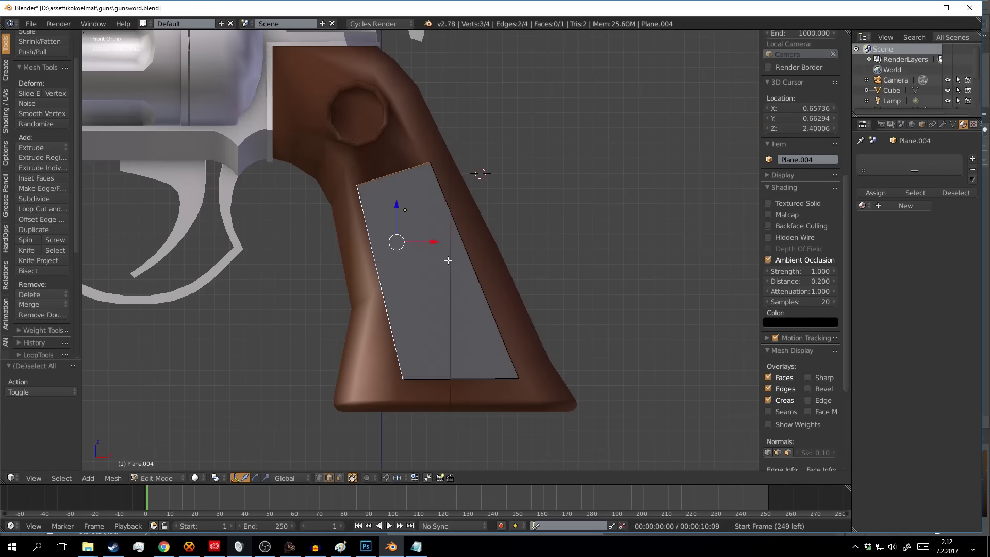
key("ctrl+shift+b")
key("Tab")
Knife-project the rounded panel outline onto the wooden grip
right_click(535, 351, "shift")
key("Tab")
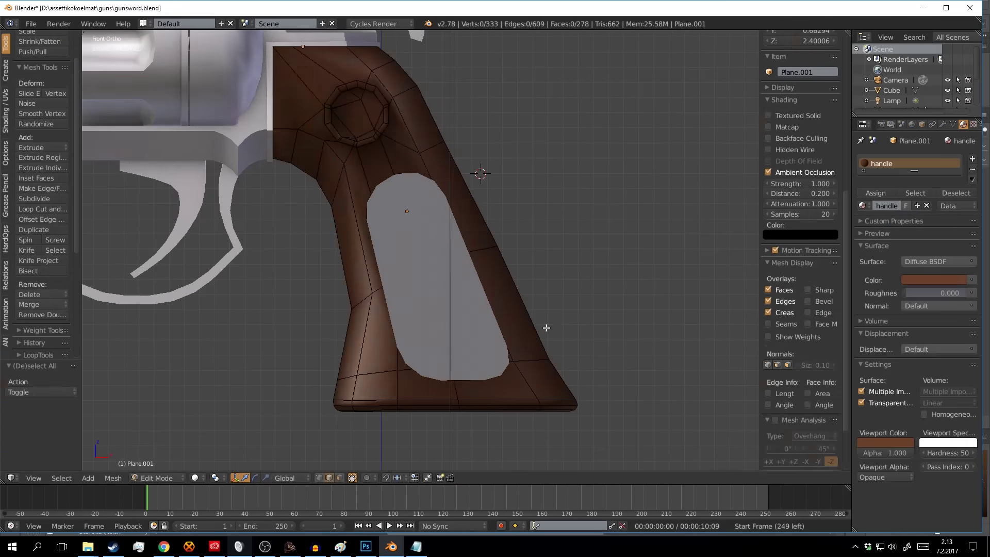
middle_click_drag(535, 352, 398, 284)
key("c")
key("Escape")
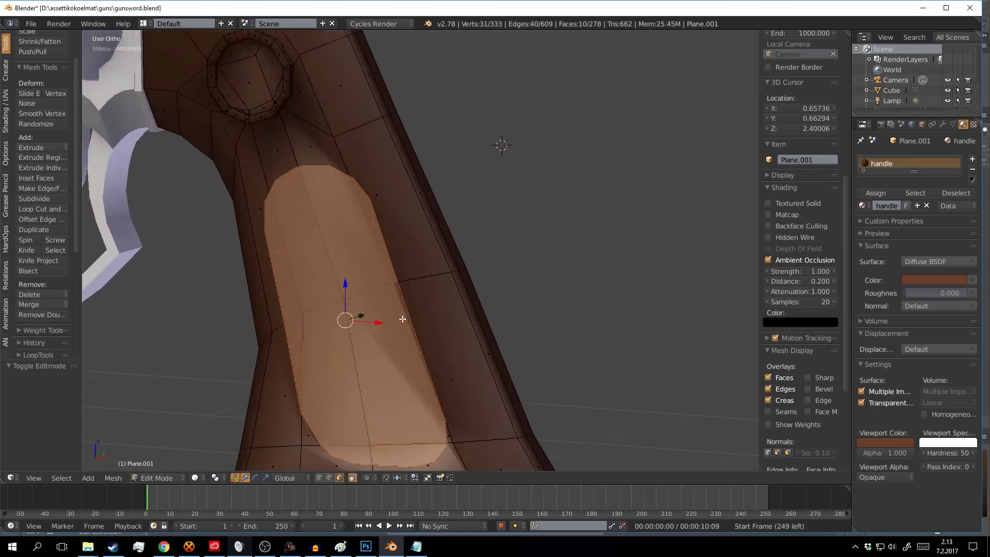
Inset the projected panel faces on the grip
key("e")
left_click(462, 253)
mouse_move(462, 253)
middle_mouse_down()
mouse_move(443, 264)
mouse_move(624, 308)
middle_mouse_up()
key("w")
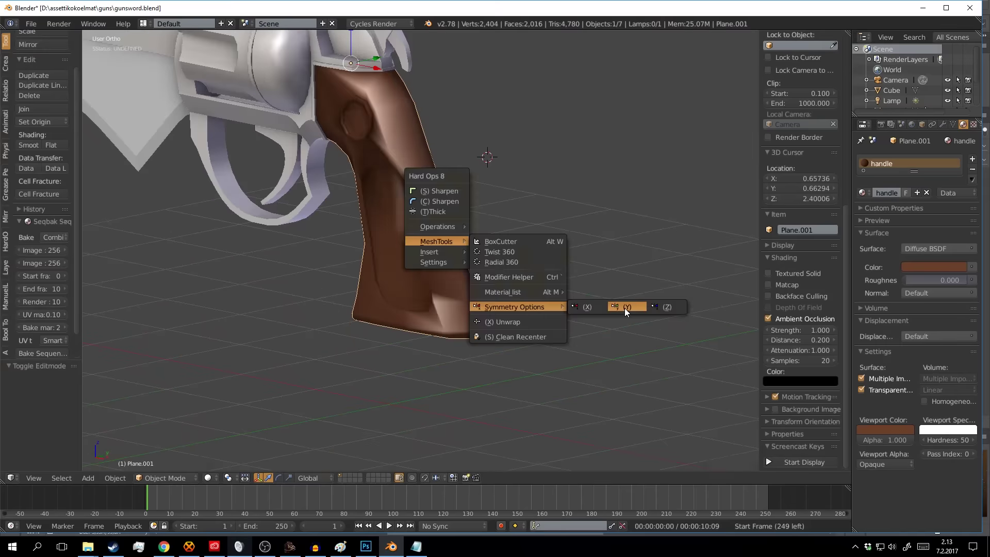
left_click(624, 308)
scroll(361, 258, "up", 3)
Extrude the panel faces outward and scale them in slightly
key("a")
key("e")
key("s")
left_click(263, 365)
middle_click_drag(264, 366, 543, 339)
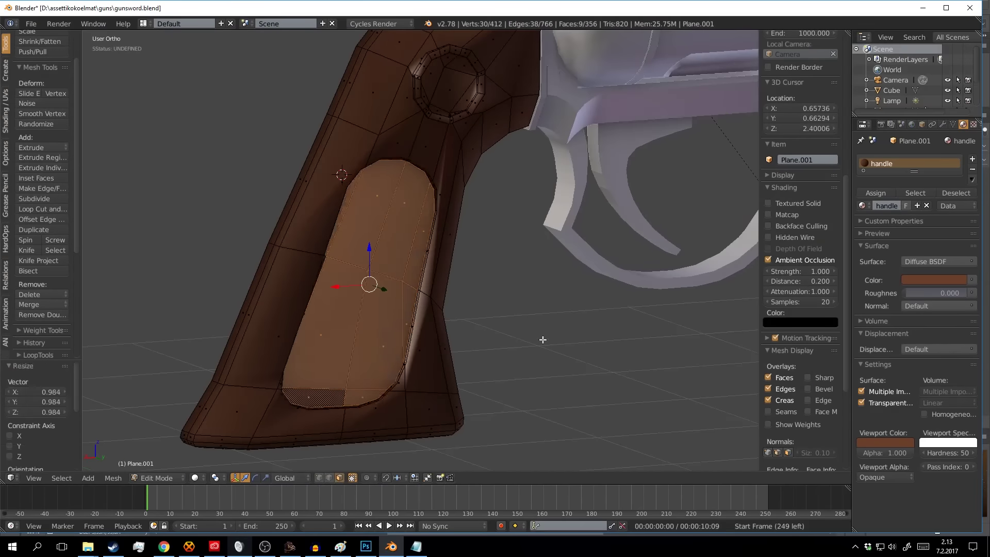
Add a new material slot with a new material named handle1
left_click(973, 159)
left_click(887, 229)
double_click(885, 173)
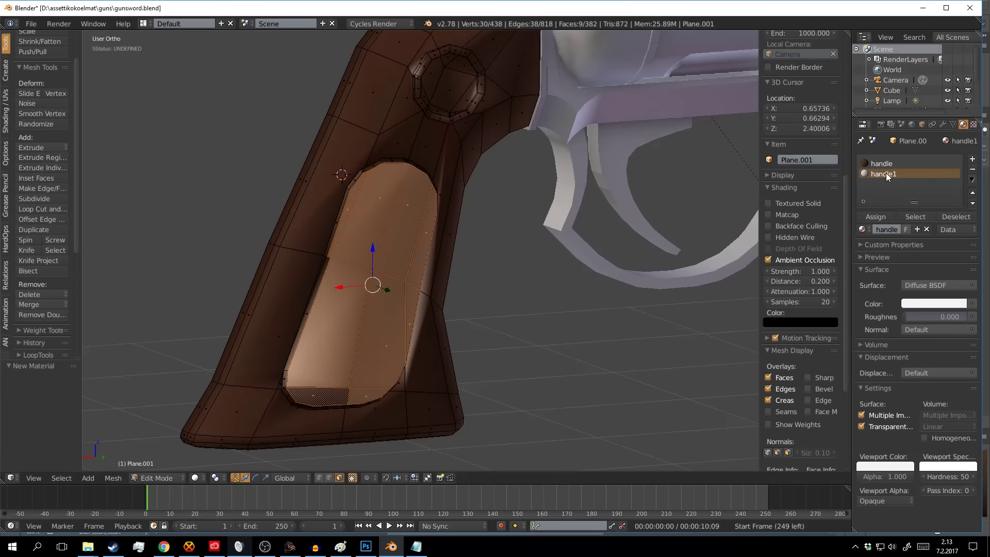
key("Tab")
scroll(499, 260, "down", 3)
scroll(499, 260, "up", 4)
scroll(519, 297, "up", 5)
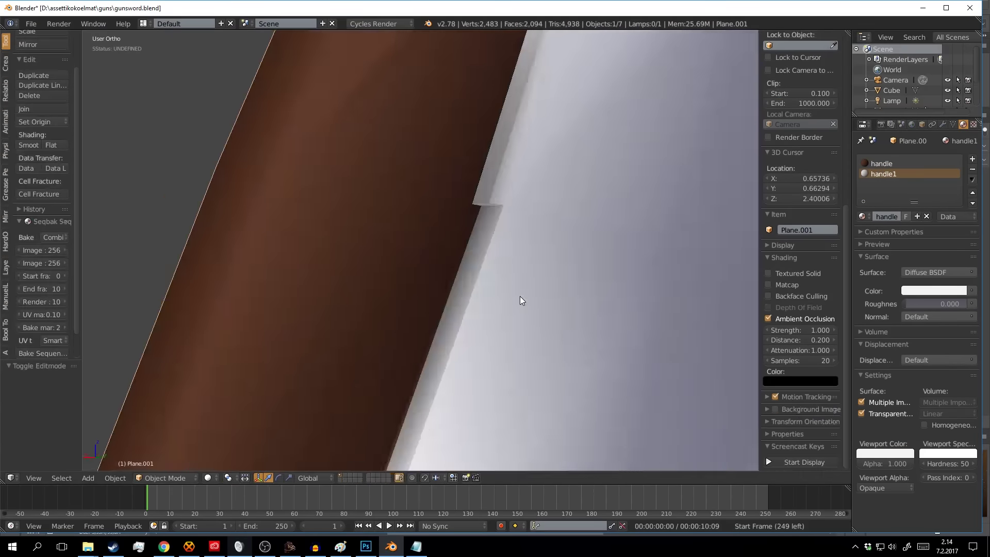
scroll(520, 296, "down", 5)
Assign the handle1 material to the grip's panel faces
key("ctrl+z")
scroll(527, 296, "up", 4)
scroll(534, 295, "down", 4)
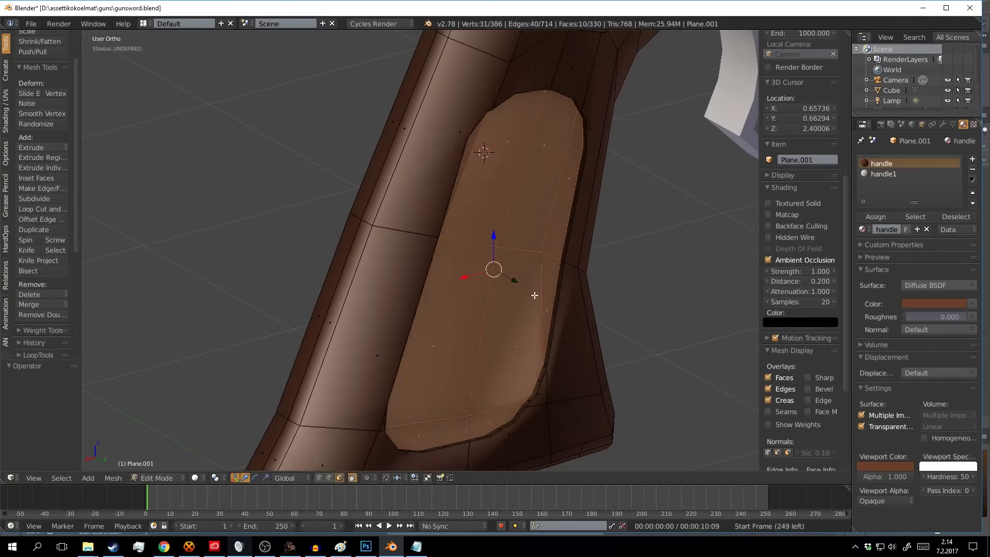
left_click(884, 174)
left_click(876, 217)
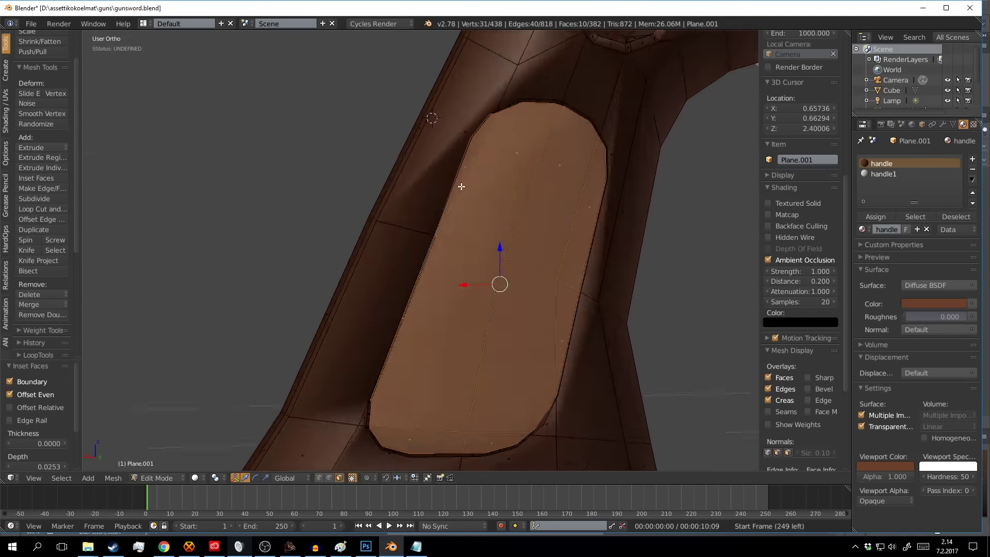
key("Tab")
scroll(515, 204, "down", 3)
scroll(516, 204, "up", 3)
Set the handle1 material's colour to light orange
mouse_move(411, 194)
middle_mouse_down()
mouse_move(435, 239)
mouse_move(351, 208)
middle_mouse_up()
key("a")
left_click(893, 453)
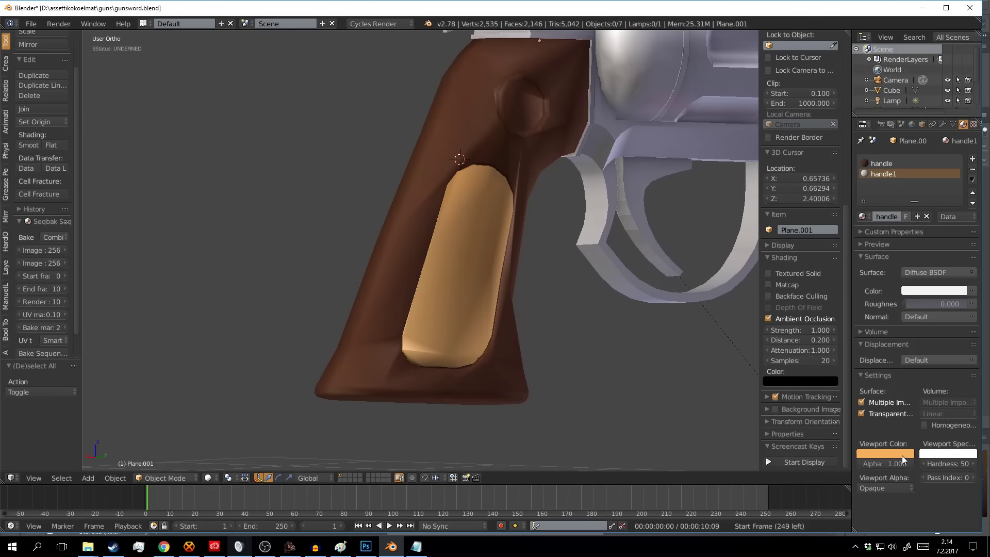
key("Tab")
mouse_move(516, 289)
middle_mouse_down()
mouse_move(483, 290)
mouse_move(409, 228)
middle_mouse_up()
Extrude the grip panel faces, recentre the 3D cursor at the origin, and begin adding the ground plane
left_click(409, 228)
key("e")
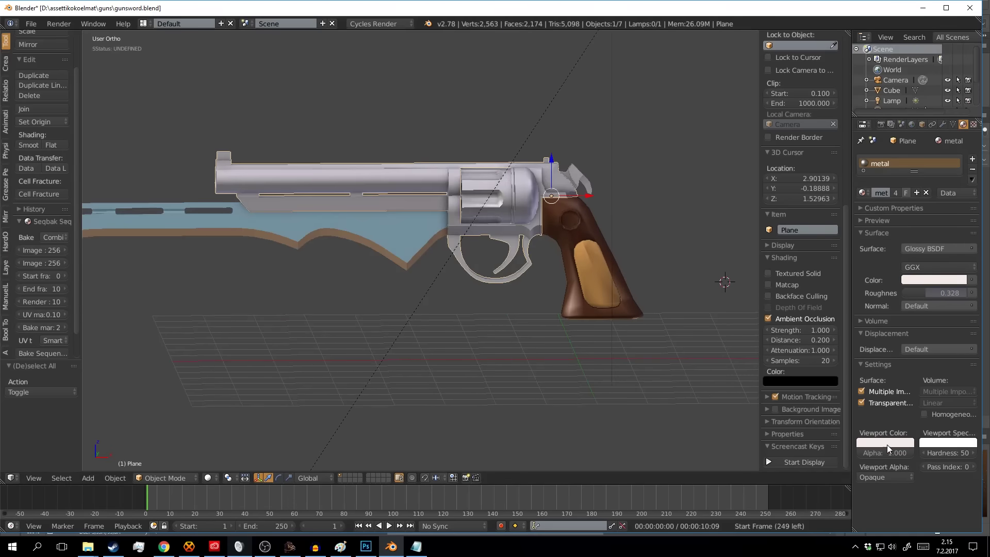
mouse_move(519, 341)
middle_mouse_down()
mouse_move(607, 330)
mouse_move(621, 297)
mouse_move(447, 270)
middle_mouse_up()
key("shift+c")
key("shift+a")
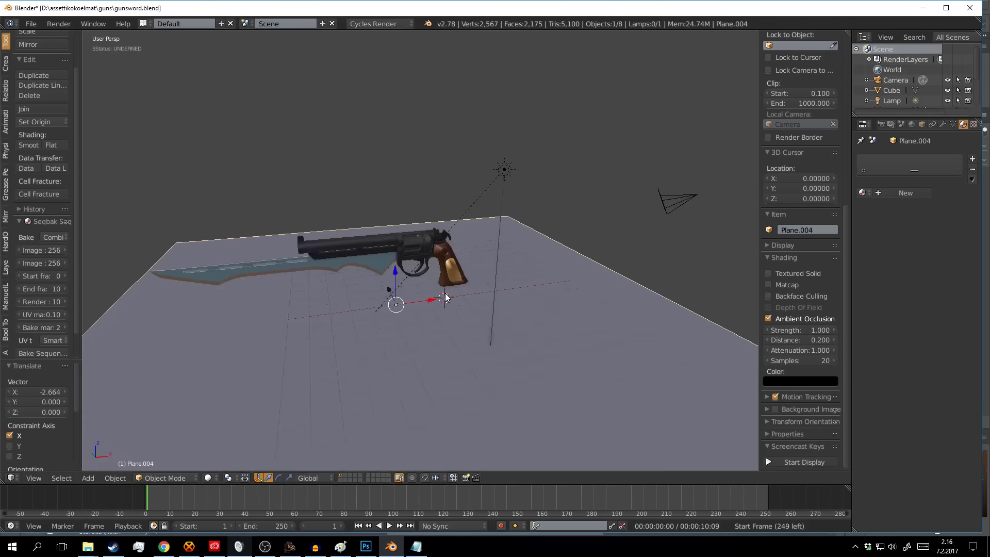
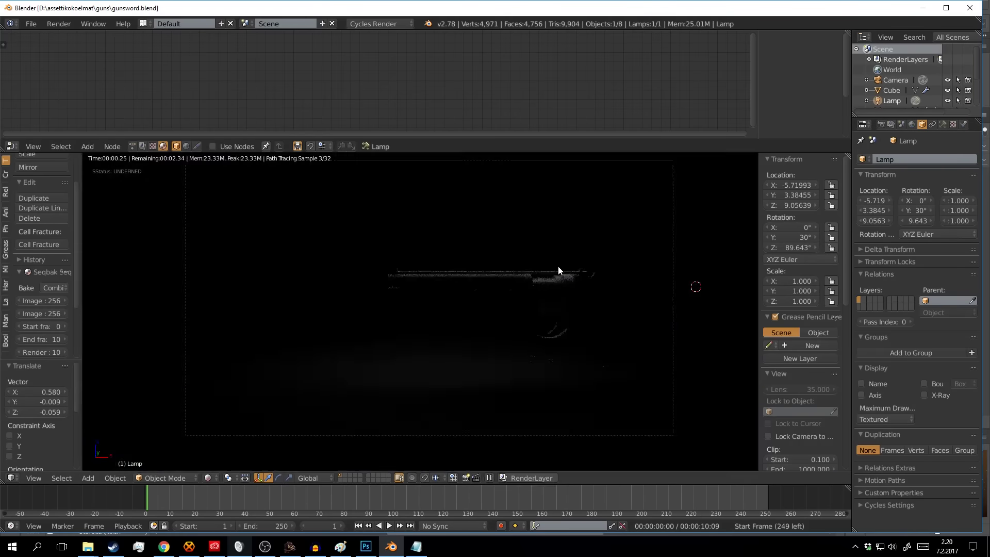
Tilt the camera down on the X axis, then start raising it along Z
right_click(672, 277)
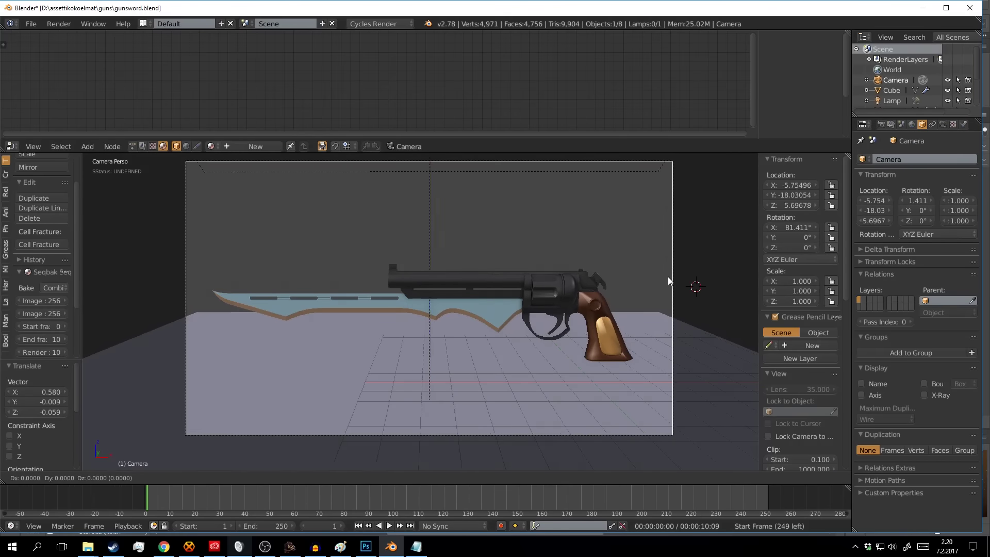
key("r")
key("x")
left_click(691, 228)
key("g")
key("z")
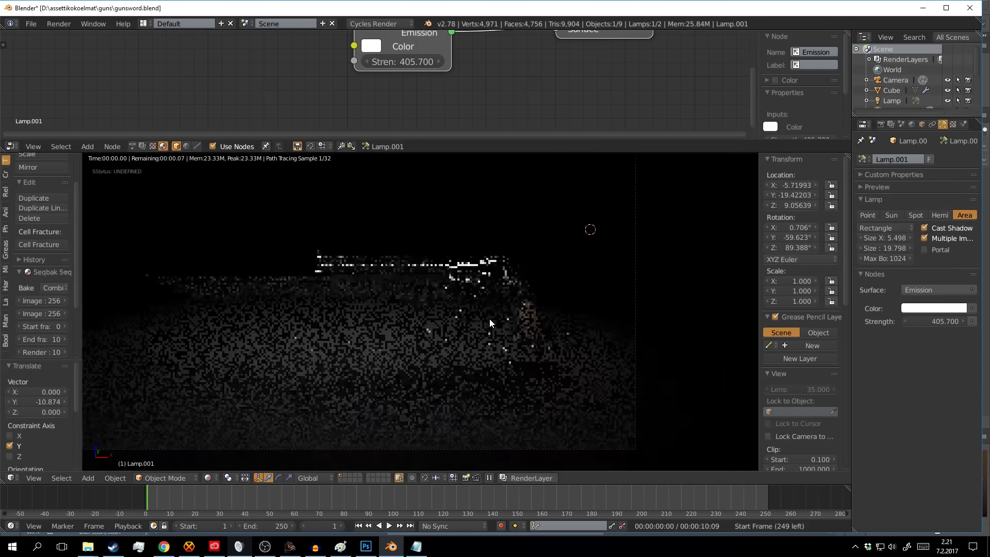
Make Lamp.001 a point light with strength 13
left_click(869, 215)
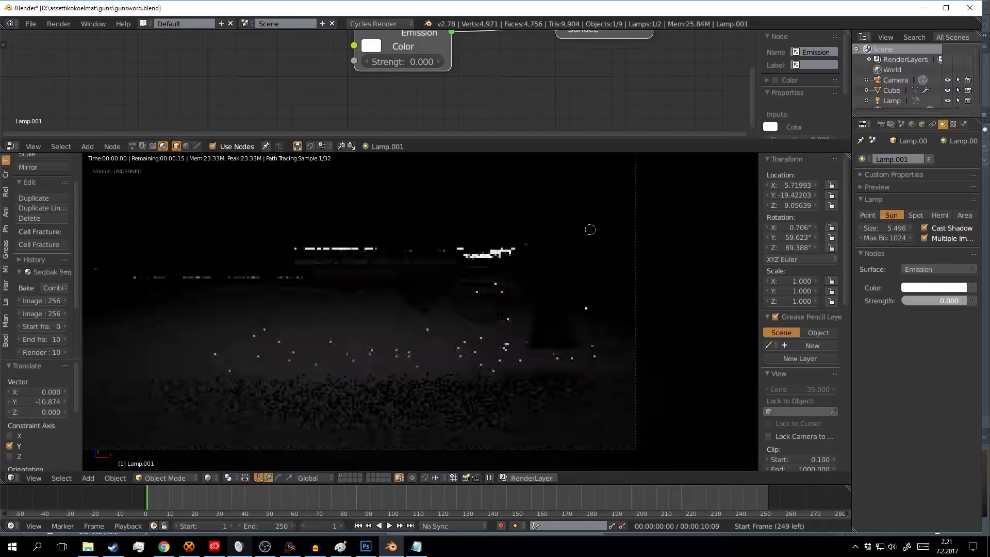
left_click(939, 301)
type("13")
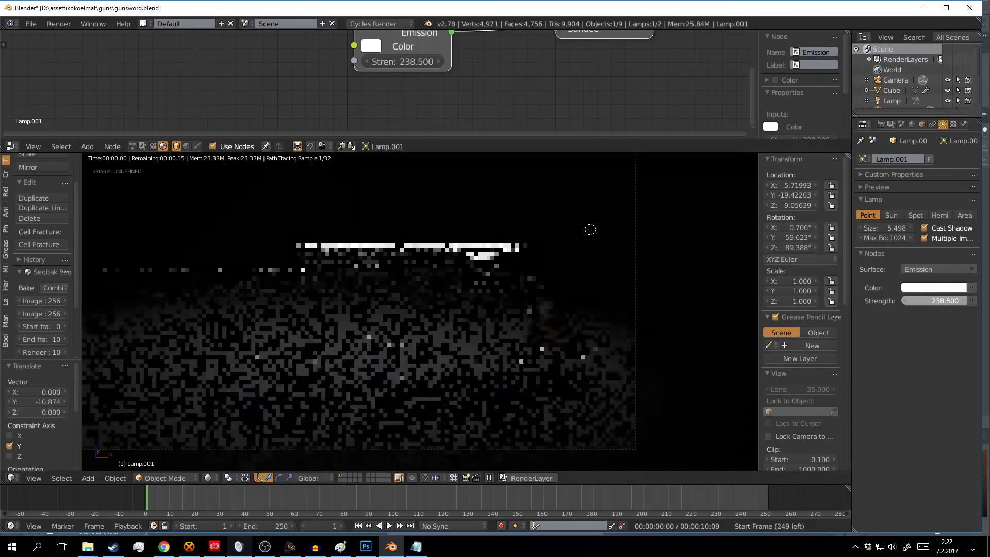
key("Return")
Move the lamp along Y in solid shading and change its colour
key("shift+z")
key("g")
key("y")
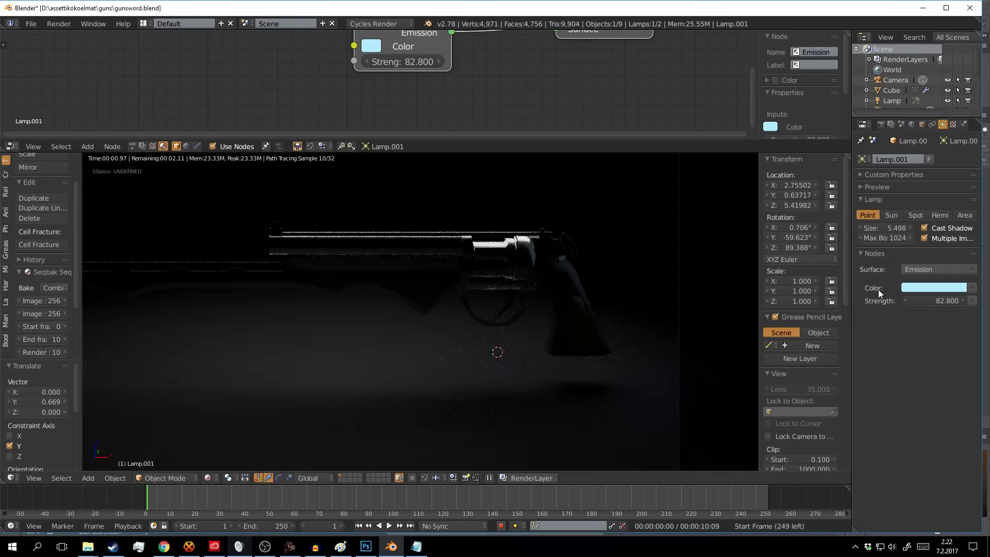
left_click(934, 287)
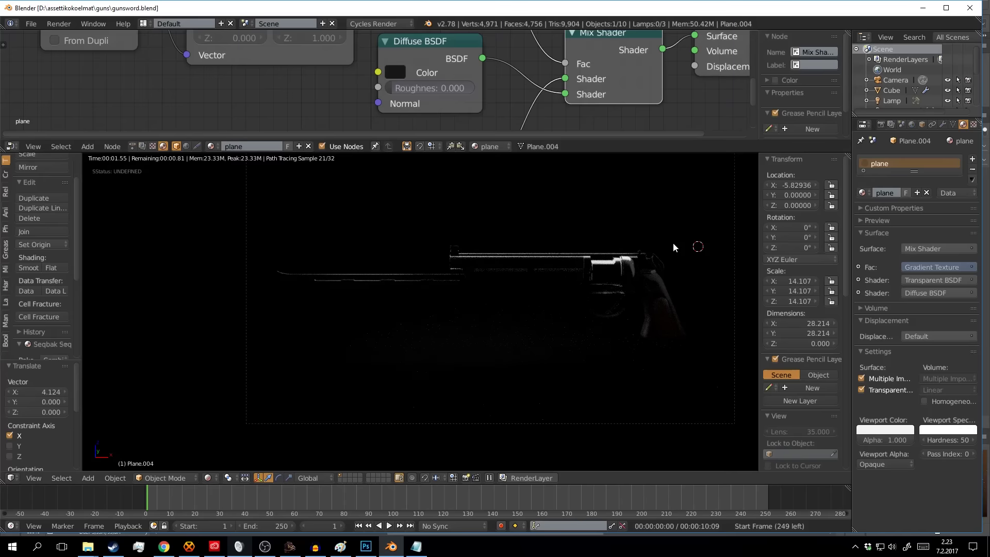
Add a Glossy BSDF node to the dark backdrop's material
left_click(395, 72)
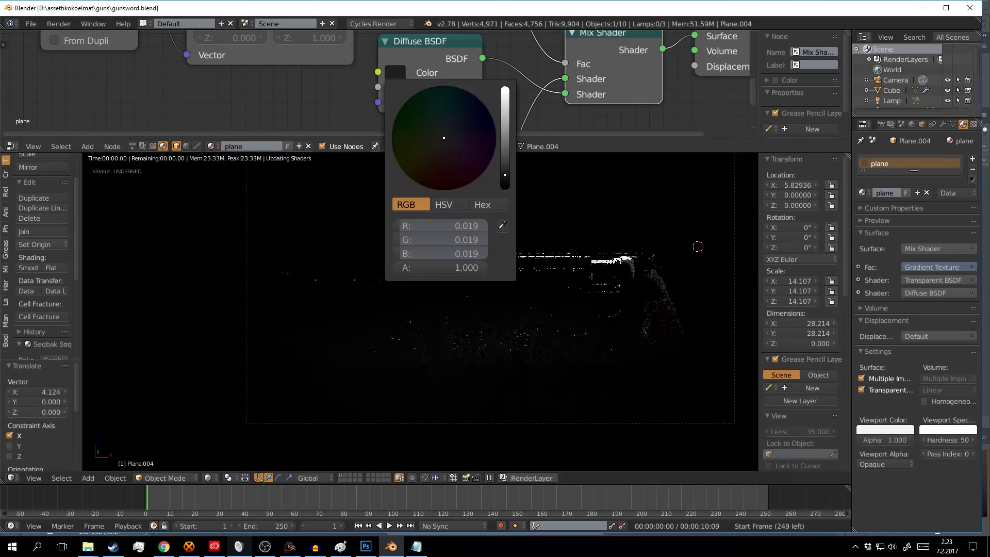
scroll(386, 45, "down", 1)
key("shift+a")
type("glo")
left_click(549, 135)
Blend the Glossy with the Diffuse in a Mix Shader, factor about 0.873, viewed through the camera
left_click(309, 85)
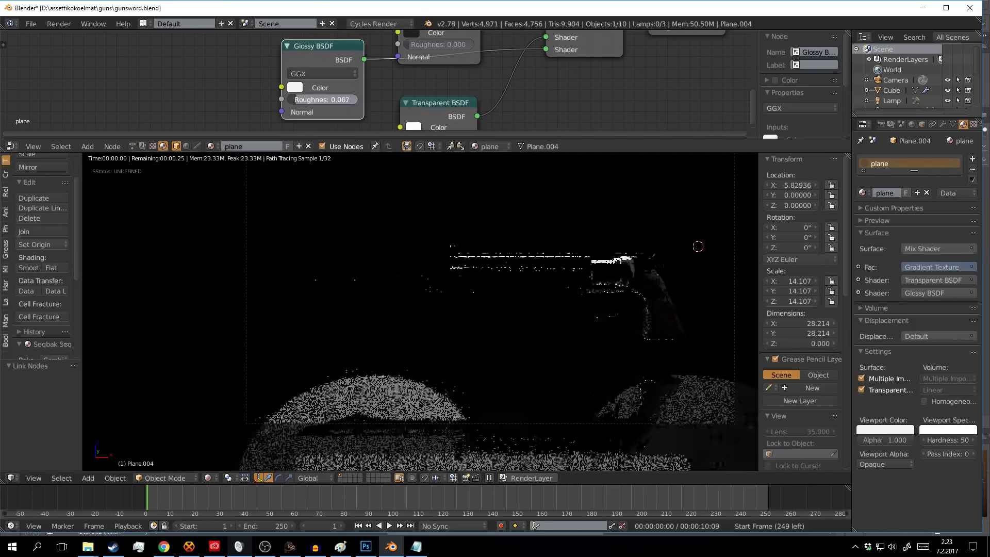
key("ctrl+0")
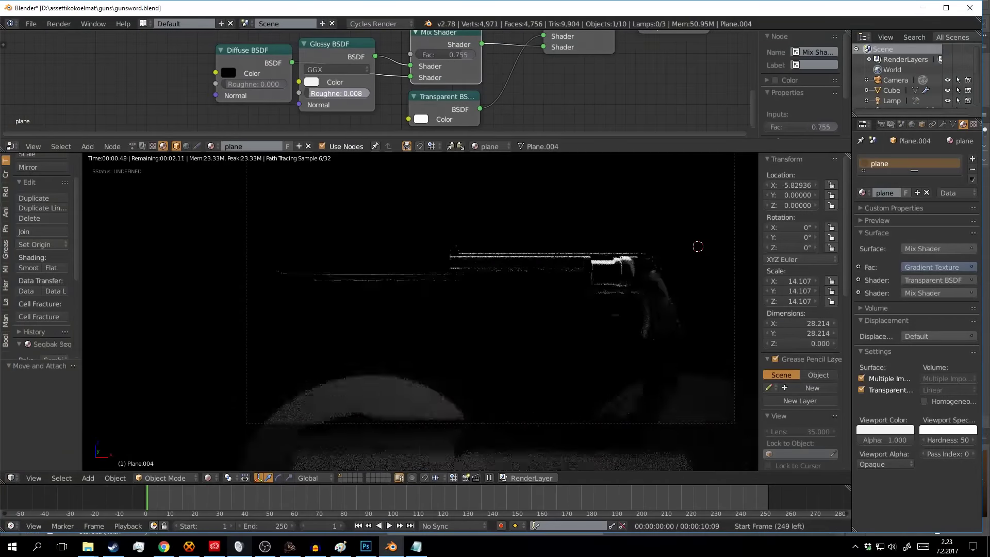
left_click_drag(443, 55, 462, 54)
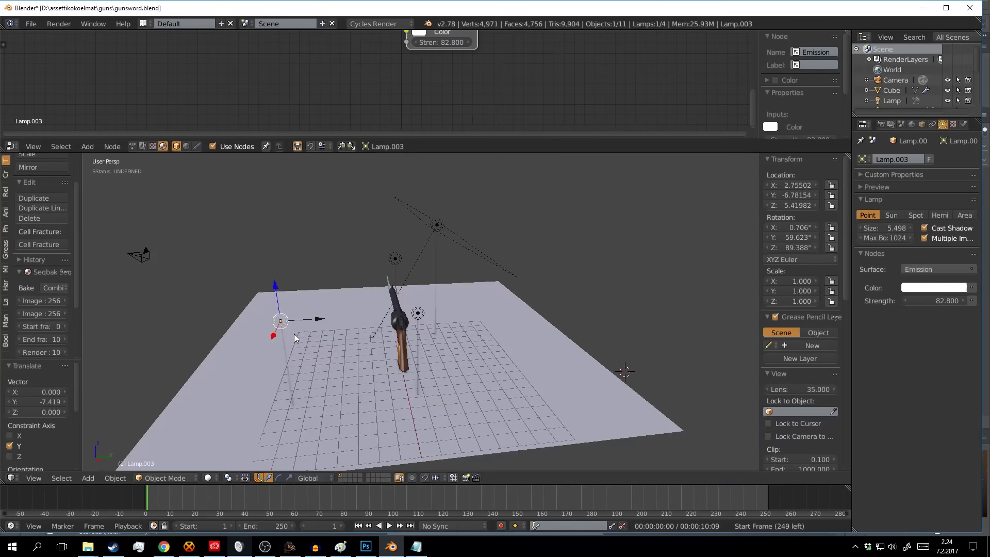
key("KP_0")
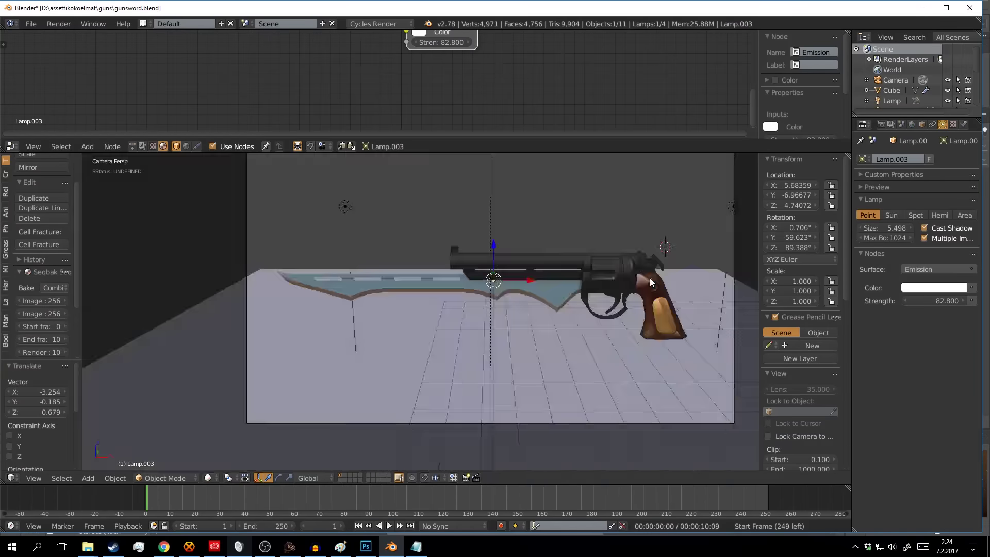
Dim the area lamp to strength 4.7 and tint plane.001's emission blue in rendered preview
key("shift+z")
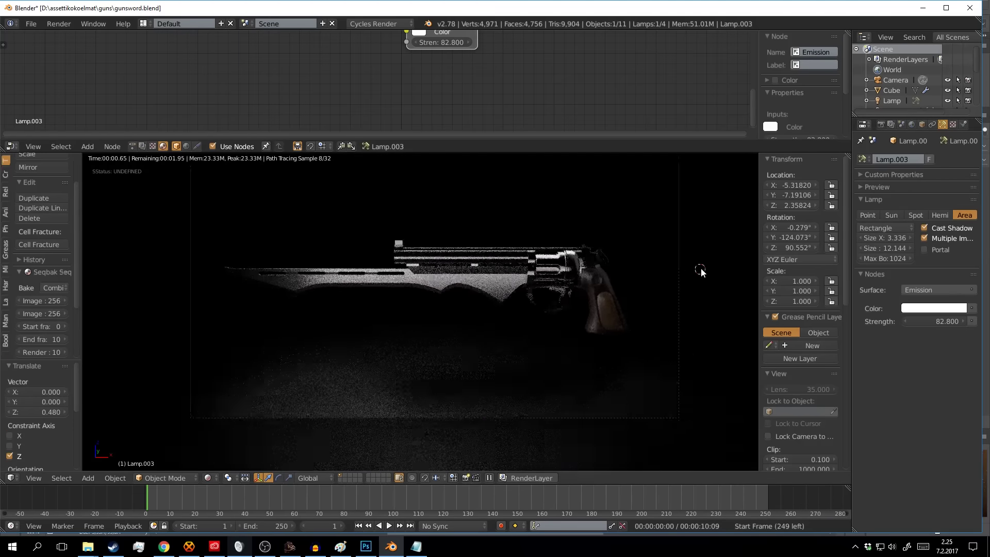
left_click_drag(921, 320, 887, 320)
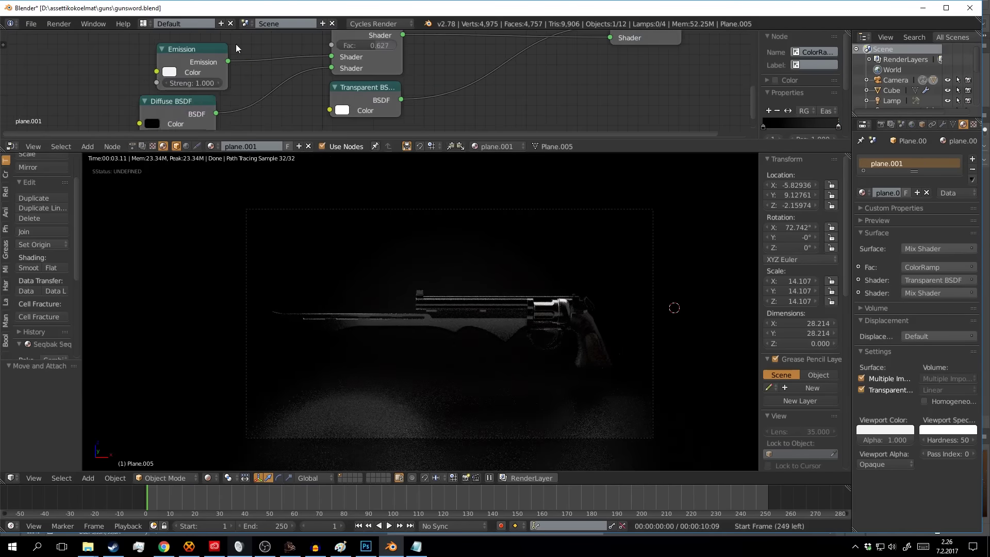
left_click_drag(217, 120, 214, 90)
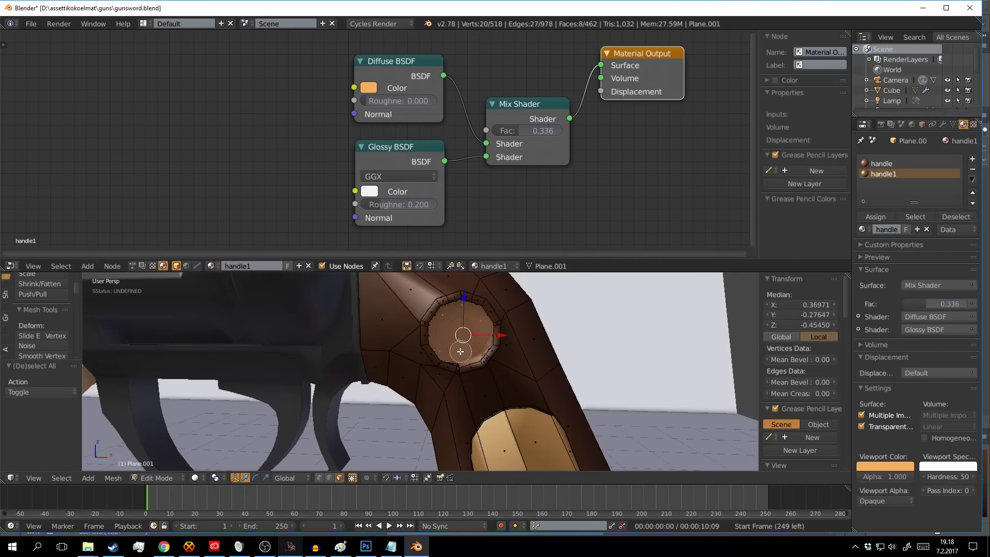
Inspect the handle's round inset from behind, growing the selection and previewing it rendered
middle_click_drag(460, 352, 671, 361)
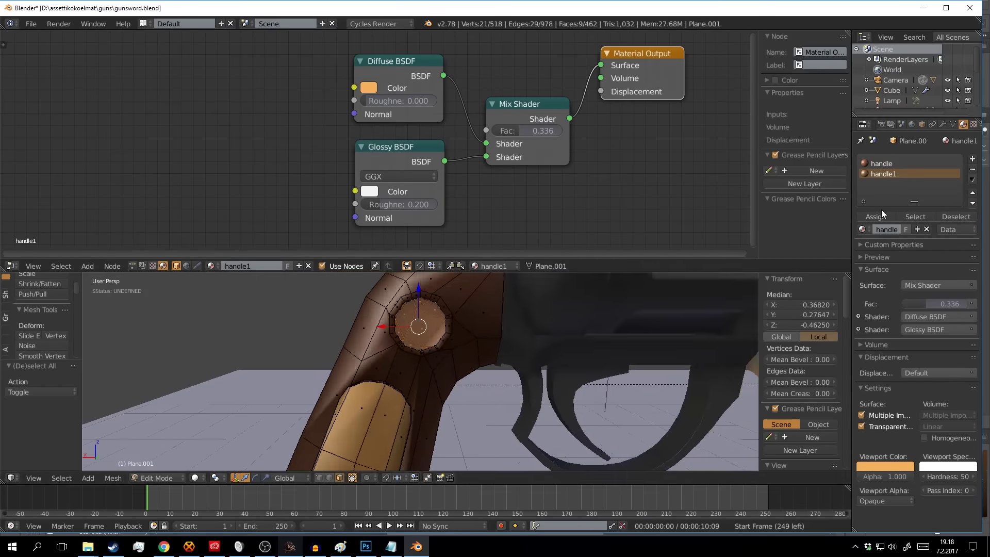
key("ctrl+KP_Add")
key("ctrl+KP_Add")
key("ctrl+KP_Add")
middle_click_drag(510, 361, 427, 361)
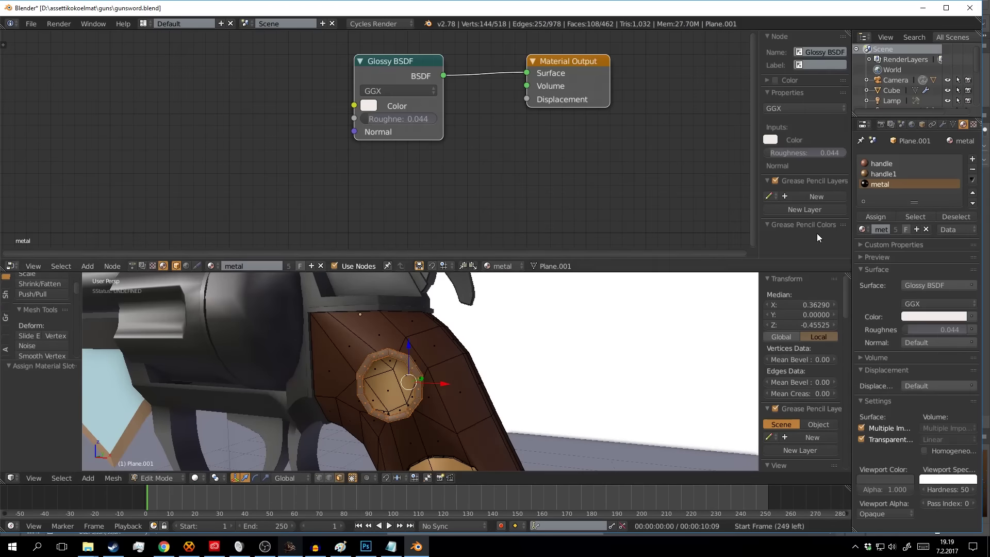
key("Tab")
key("shift+z")
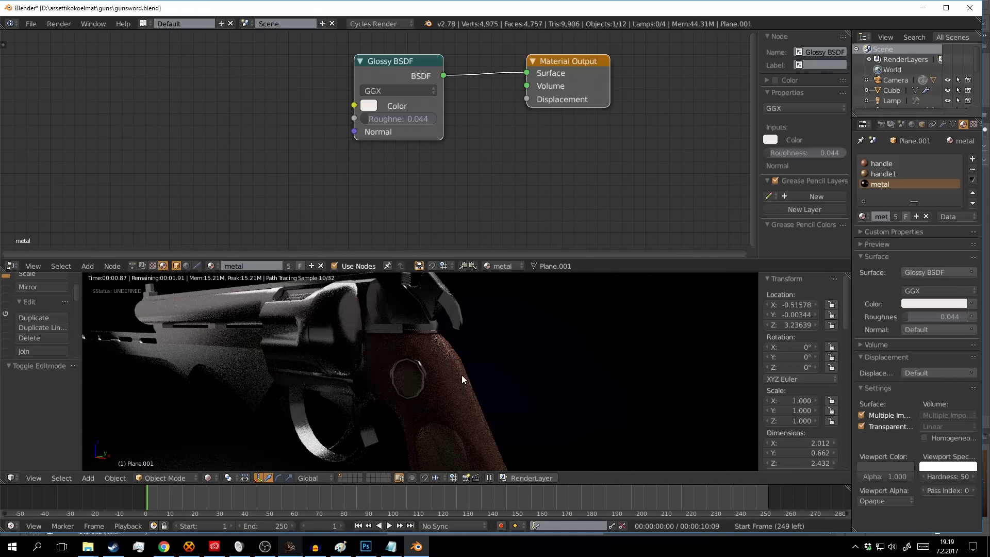
middle_click_drag(462, 376, 436, 355)
key("shift+z")
key("ctrl+Up")
Select the new cylinder's vertices and scale it down to screw size for the inset
key("a")
middle_click_drag(547, 264, 395, 323)
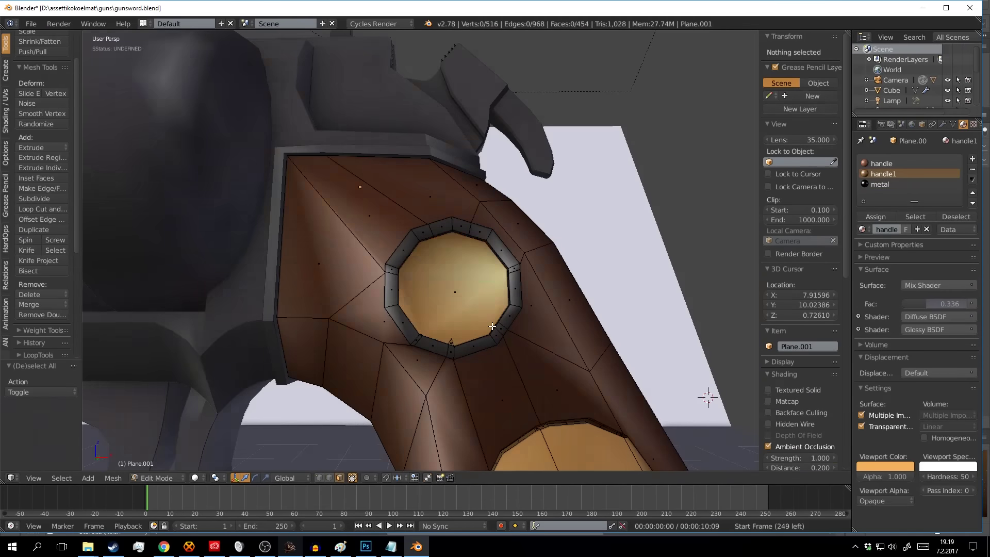
scroll(493, 321, "down", 5)
mouse_move(492, 321)
middle_mouse_down()
mouse_move(345, 318)
mouse_move(432, 314)
mouse_move(437, 277)
middle_mouse_up()
scroll(345, 317, "up", 5)
key("ctrl+KP_Add")
key("a")
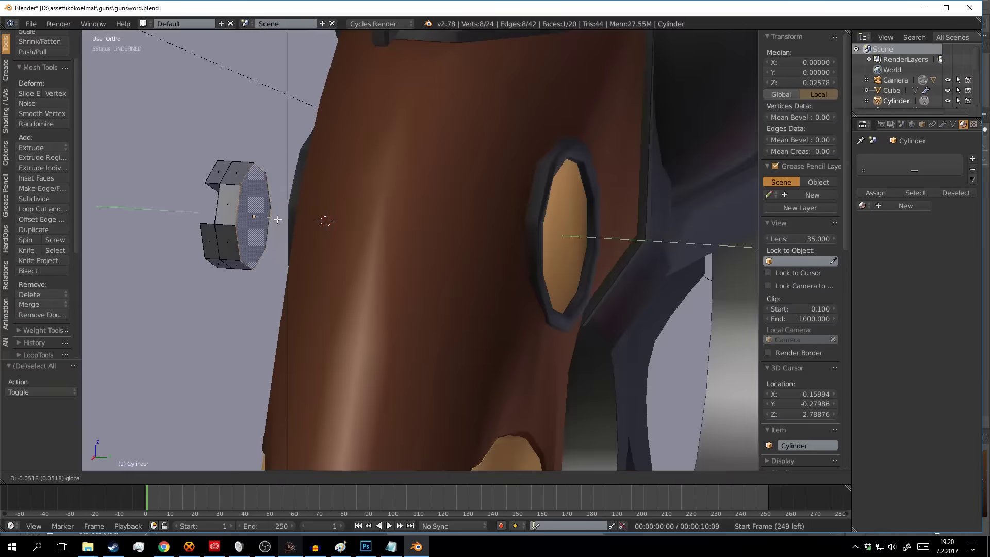
key("a")
key("s")
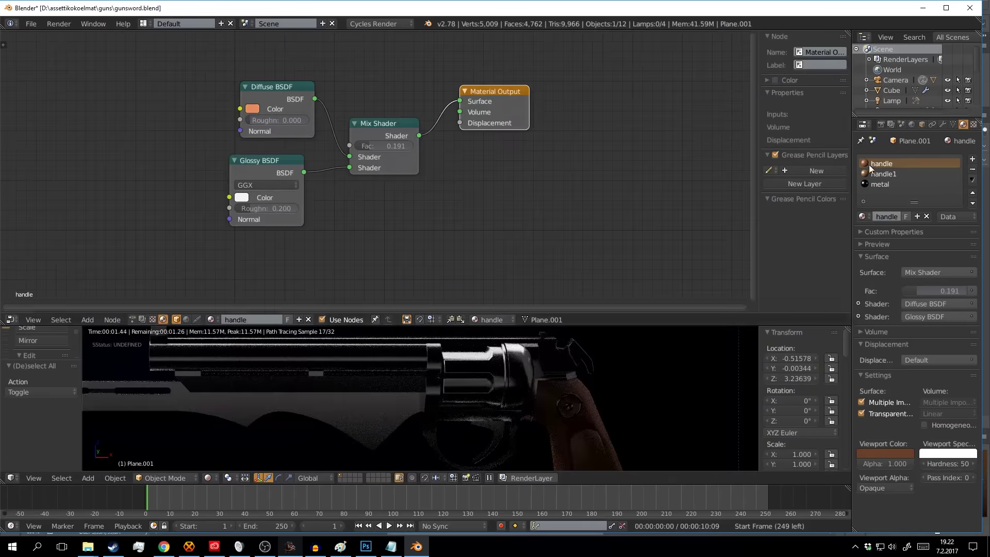
Lower the handle's glossy roughness to 0.142 and check the lighting in rendered preview
left_click_drag(291, 208, 285, 226)
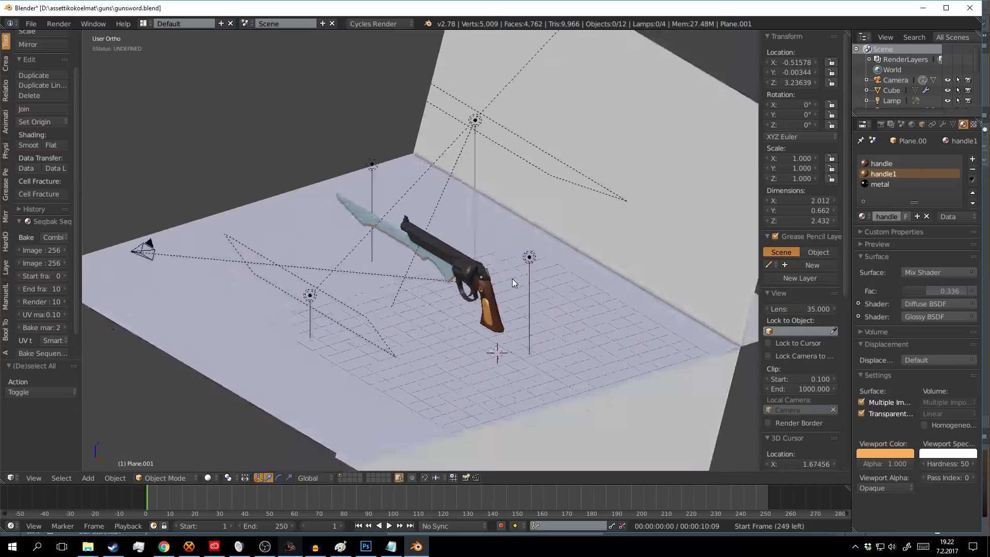
key("h")
key("shift+z")
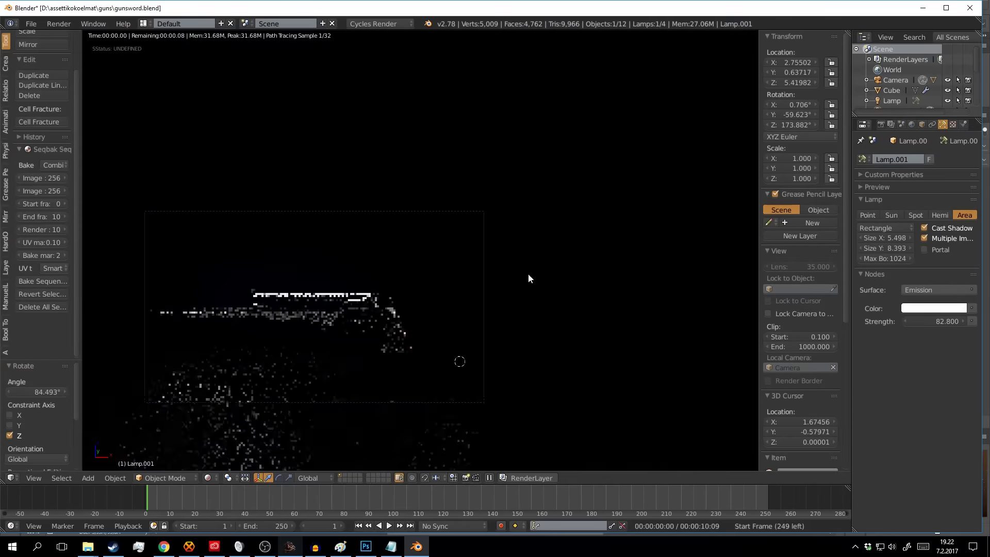
scroll(582, 273, "up", 2)
key("alt+h")
key("shift+z")
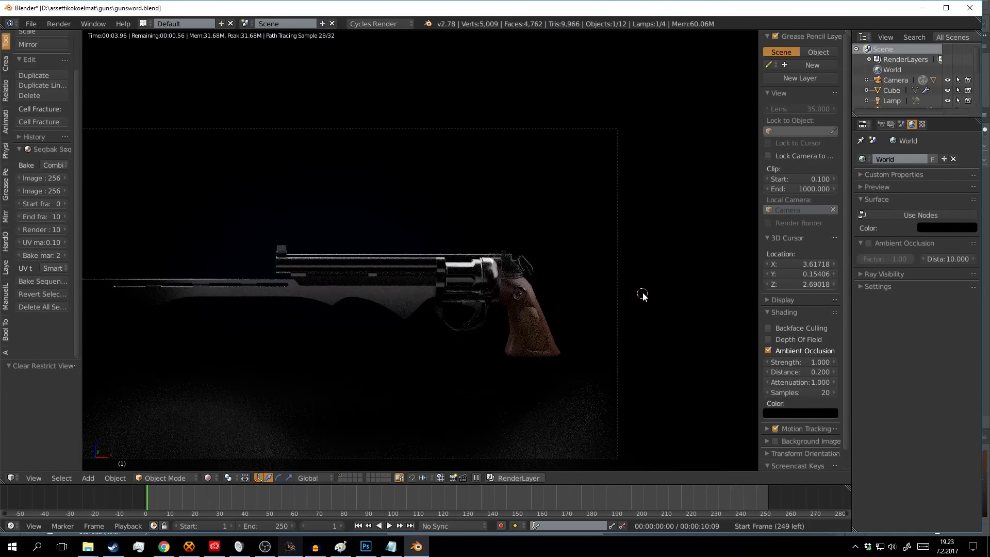
key("shift+z")
Rotate the side area lamp about 17° on Z and check it through the camera
key("a")
key("shift+z")
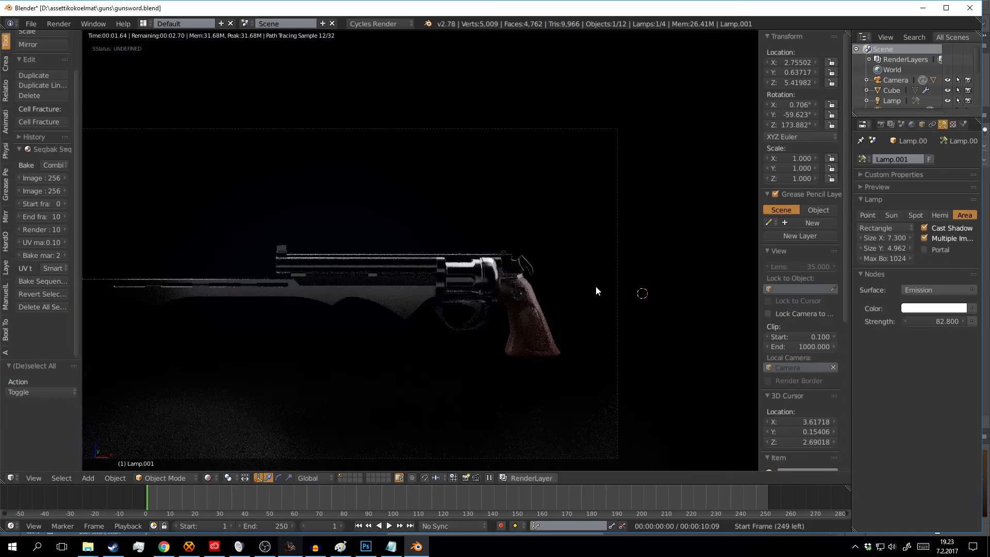
key("shift+z")
key("r")
left_click(606, 278)
key("shift+z")
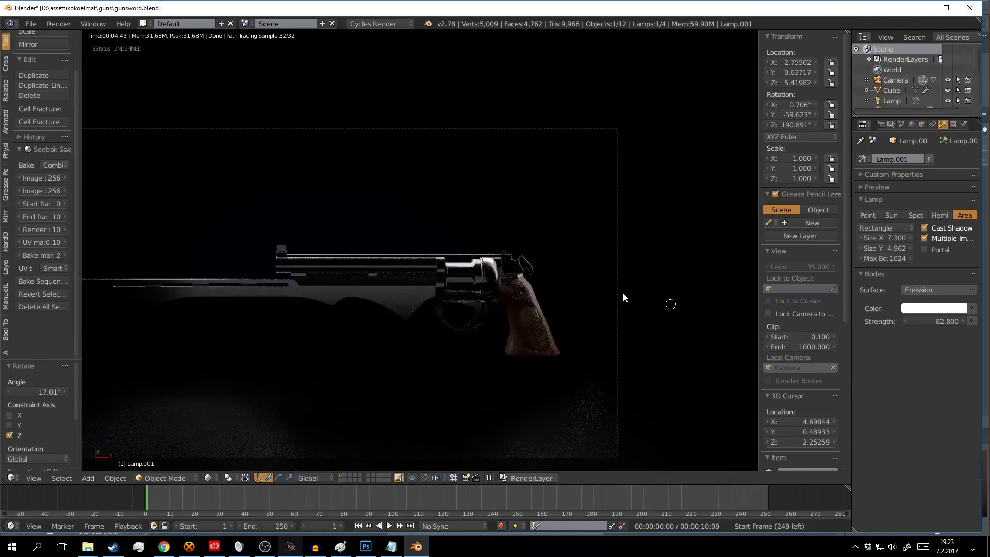
key("shift+z")
key("KP_0")
left_click(881, 124)
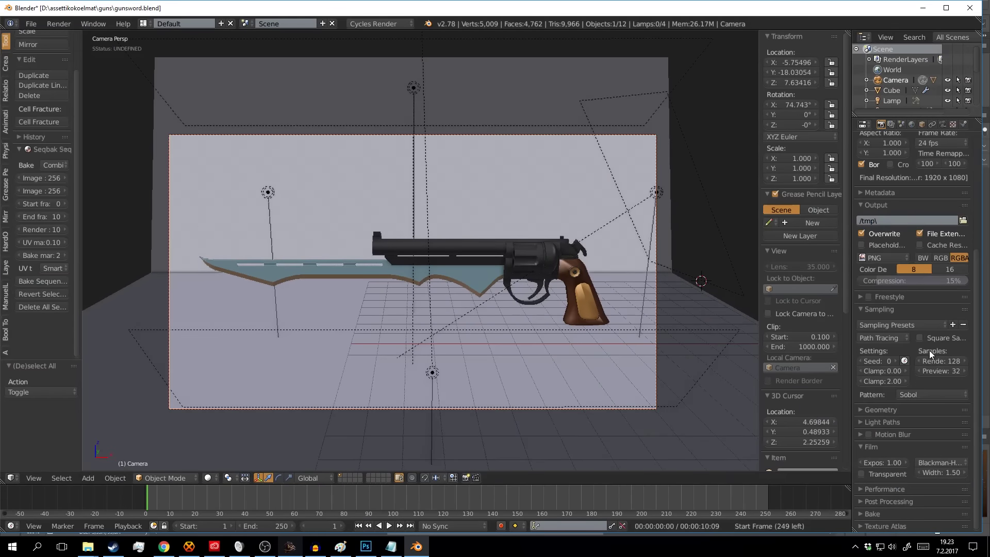
Adjust the light path and preview sample render settings, viewing through the camera
left_click(928, 421)
scroll(925, 381, "down", 4)
scroll(883, 499, "up", 3)
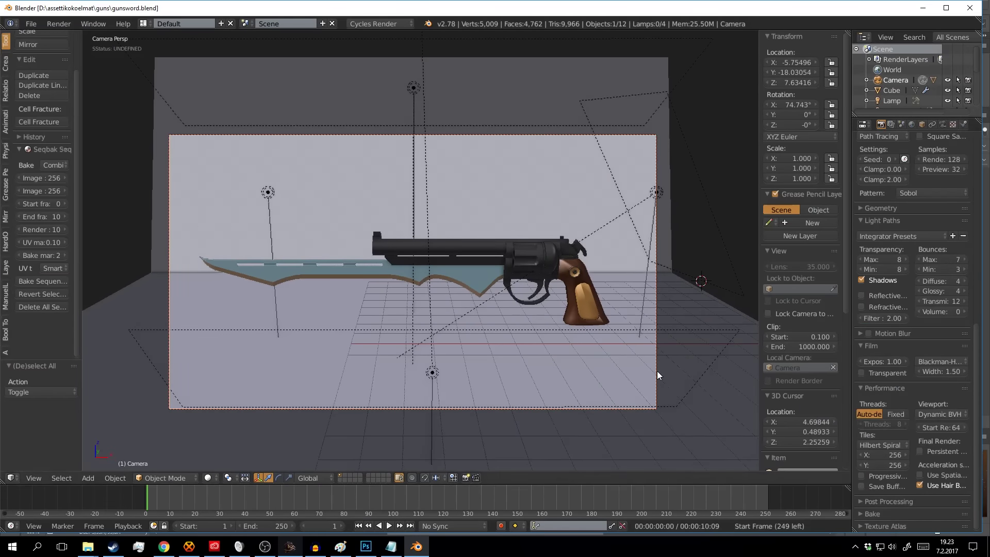
key("shift+z")
double_click(950, 334)
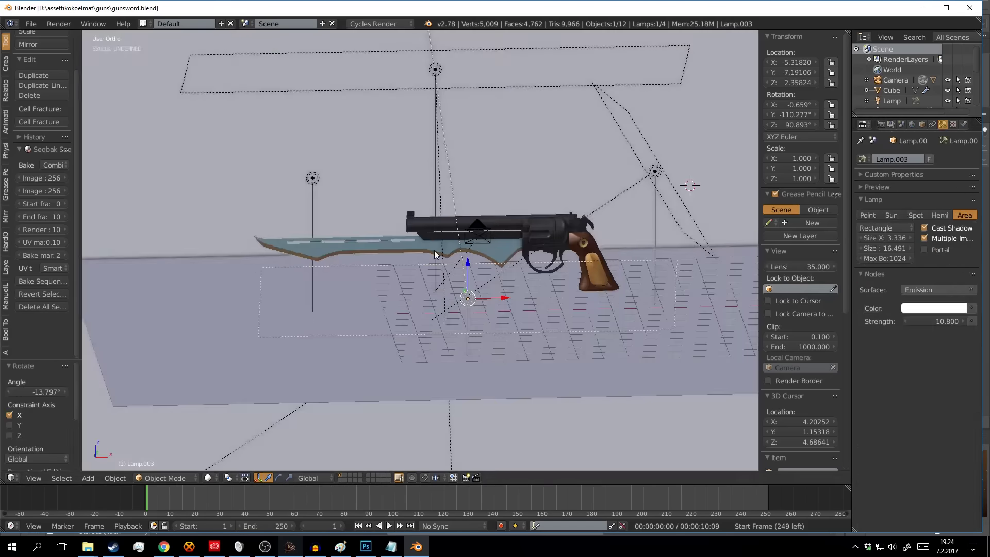
key("KP_0")
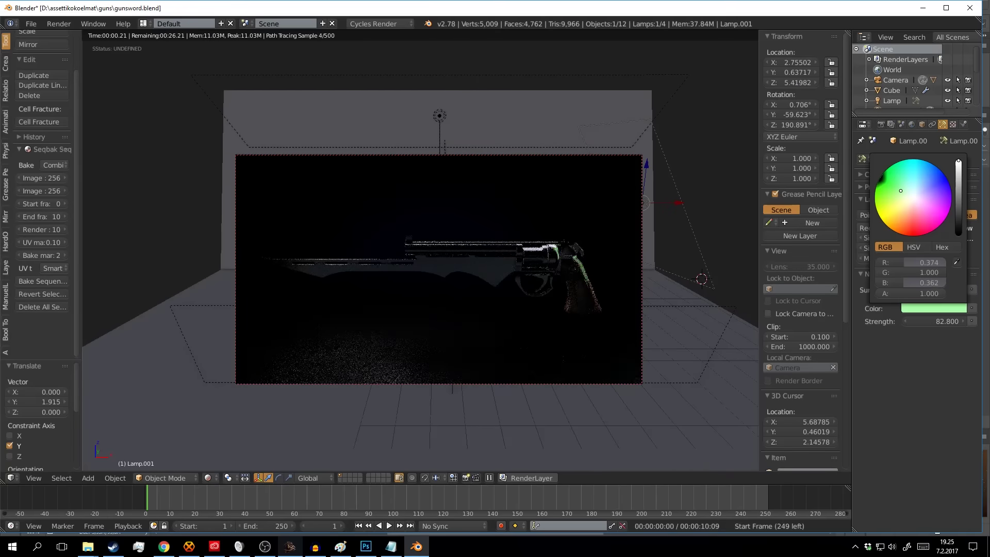
Turn the area lamp light blue and reduce its height to 4.579
left_click_drag(921, 199, 919, 188)
key("shift+z")
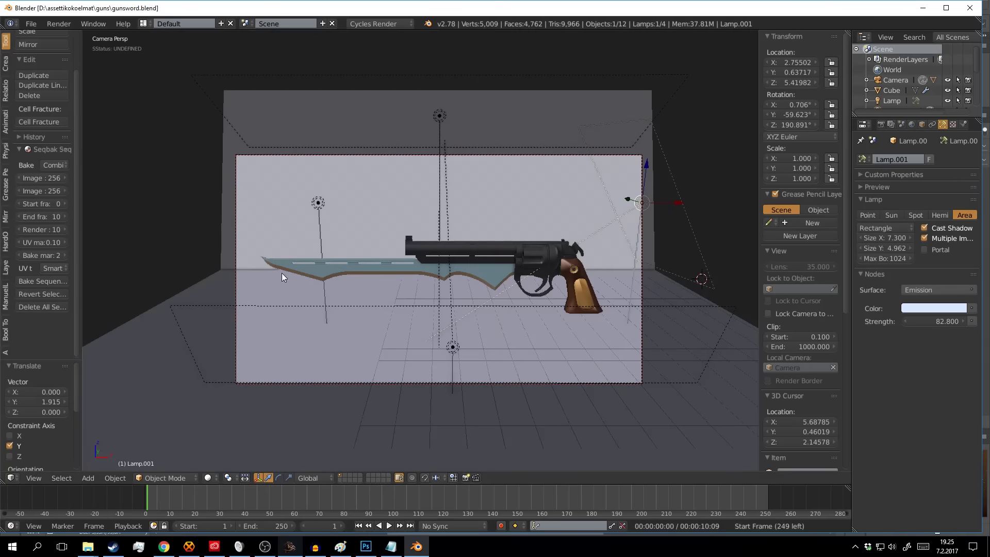
left_click_drag(885, 248, 877, 248)
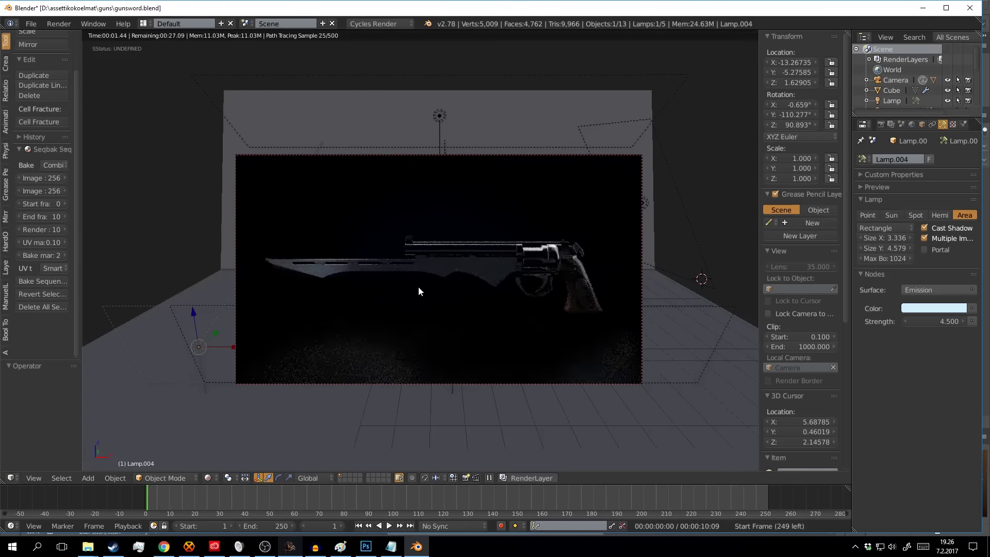
key("g")
left_click(340, 329)
key("shift+z")
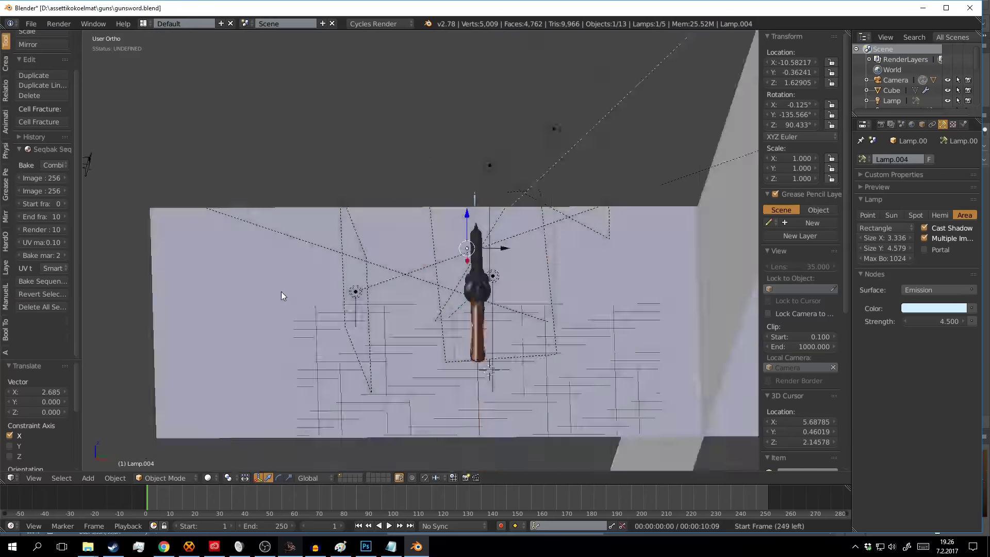
Move the new lamp along X and adjust its colour, checking the rendered preview
key("shift+z")
key("shift+z")
key("g")
key("x")
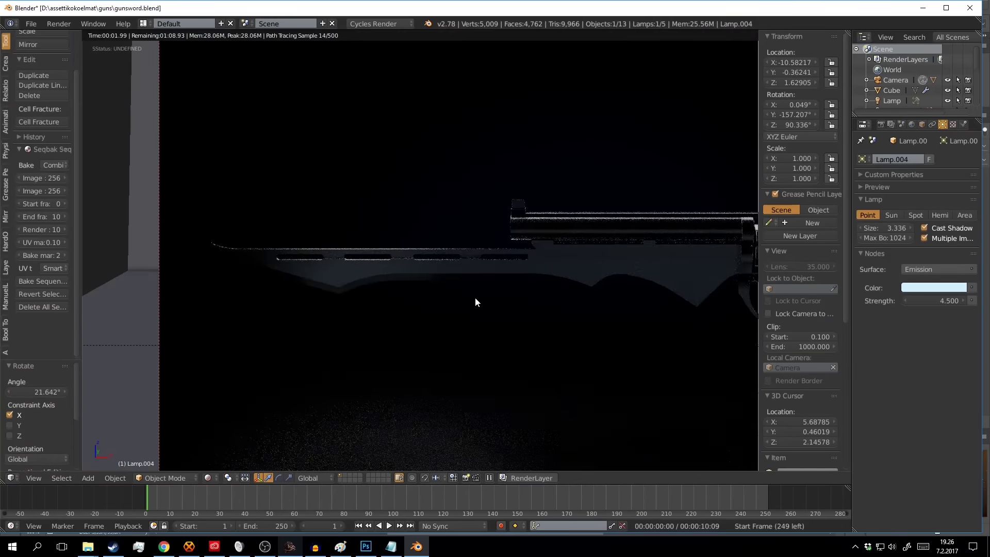
left_click(407, 327)
key("shift+z")
left_click(934, 288)
key("shift+z")
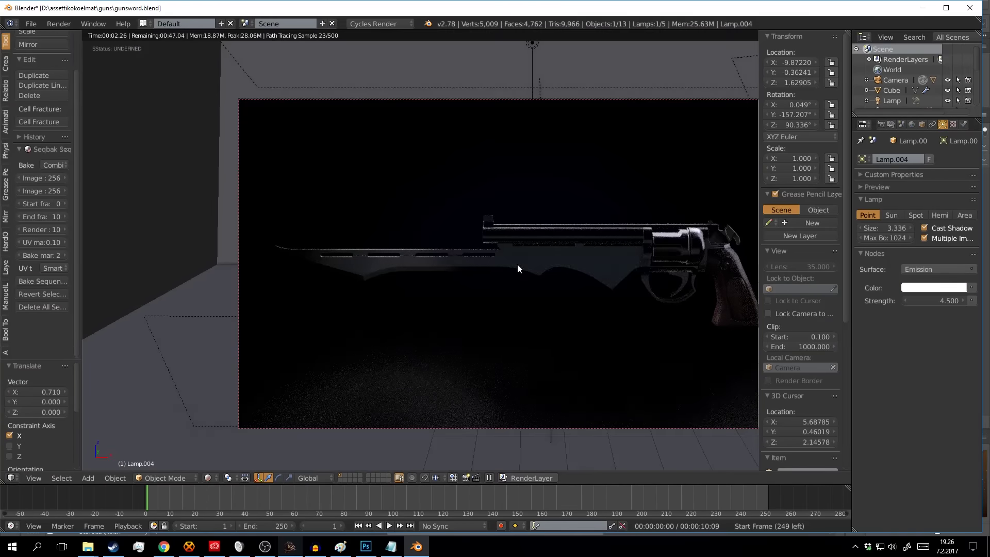
Reposition the lamp along the Y axis in two moves
key("shift+z")
key("g")
key("y")
left_click(368, 233)
key("shift+z")
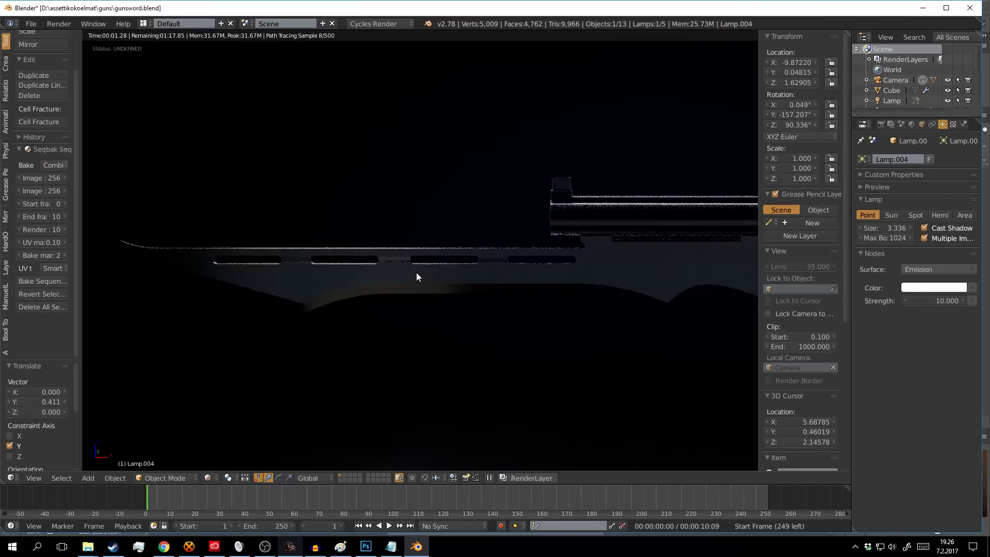
key("g")
key("y")
left_click(419, 277)
Duplicate a lamp, then cancel and delete the duplicate
key("shift+z")
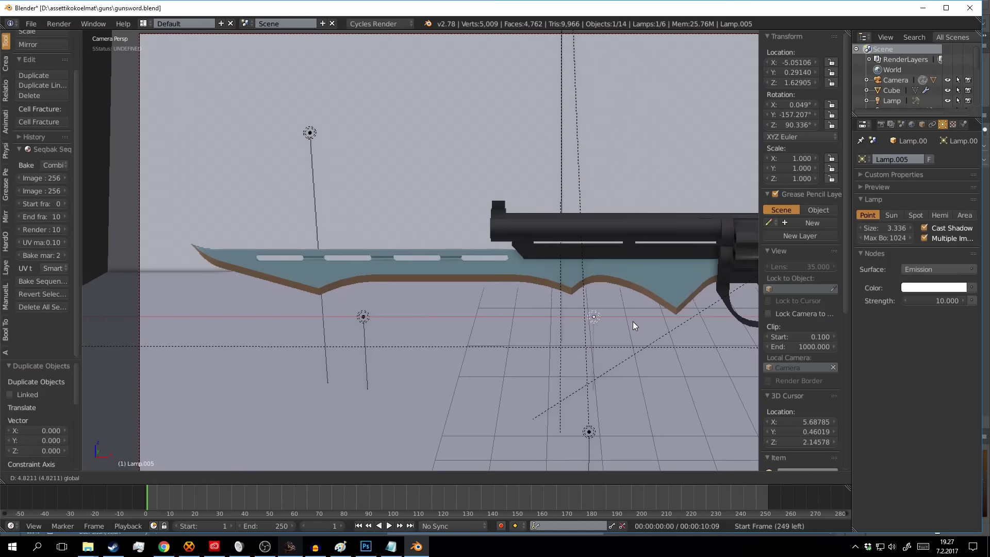
key("shift+z")
key("shift+z")
key("shift+d")
key("Escape")
key("Delete")
key("shift+z")
key("shift+z")
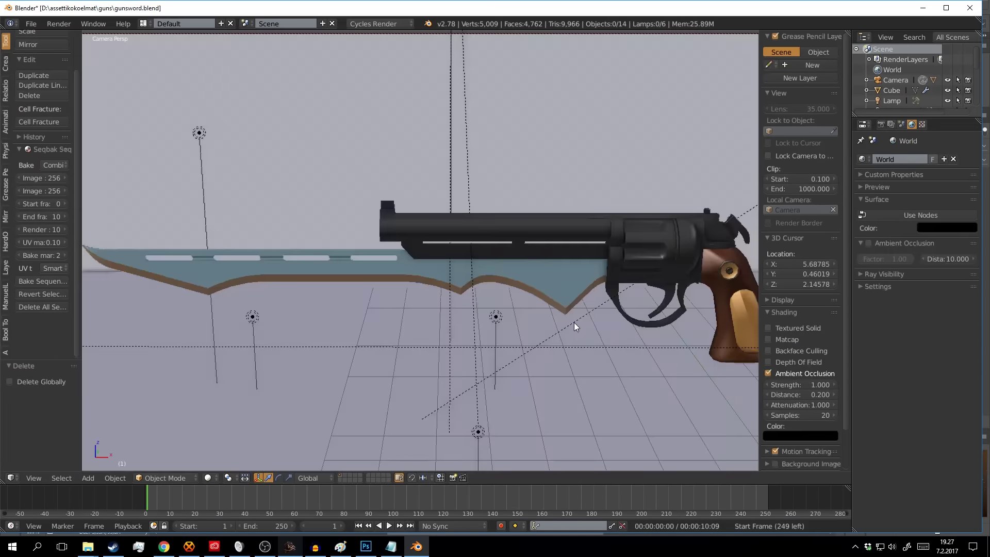
scroll(574, 323, "down", 2)
right_click(481, 305)
Set the blade's Glossy BSDF colour to light blue and tweak its roughness
key("shift+F3")
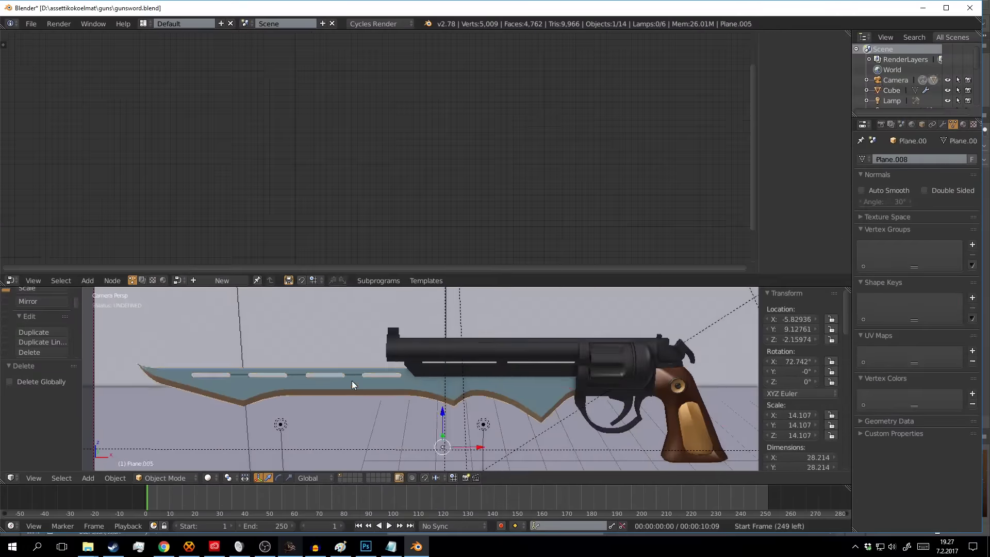
left_click(273, 166)
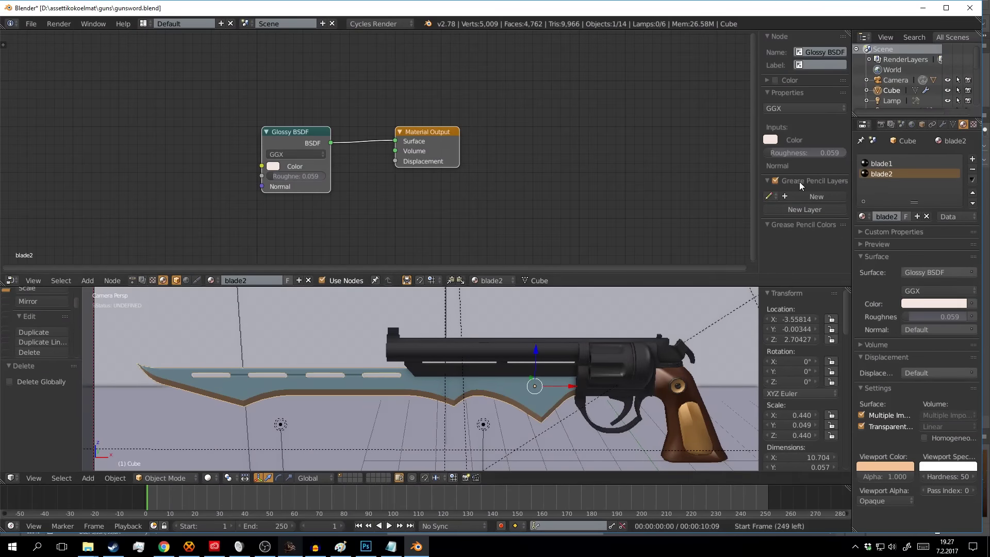
key("shift+z")
left_click(274, 166)
left_click(307, 63)
left_click_drag(273, 176, 284, 178)
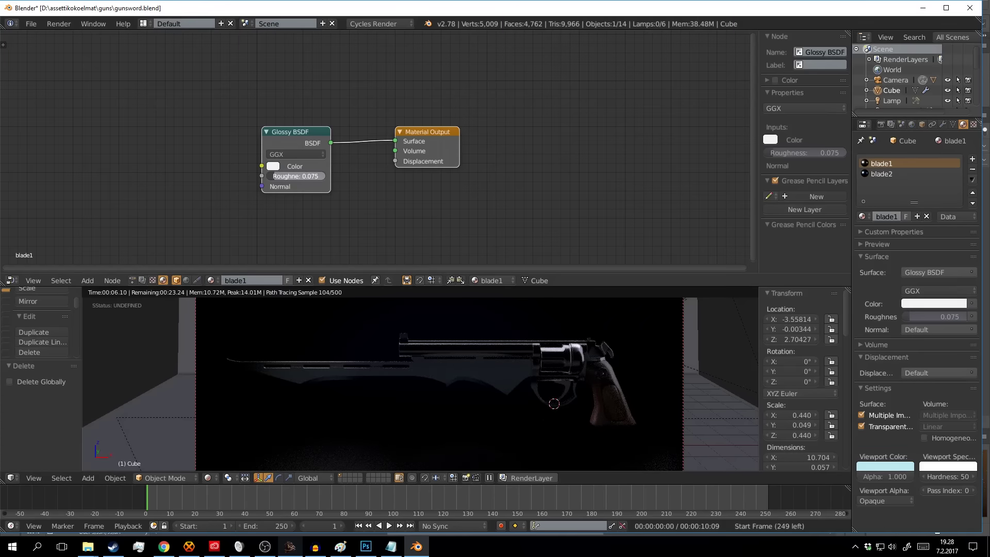
scroll(564, 357, "up", 3)
Select the gun's metal body and enter Edit Mode close to the barrel
right_click(564, 358)
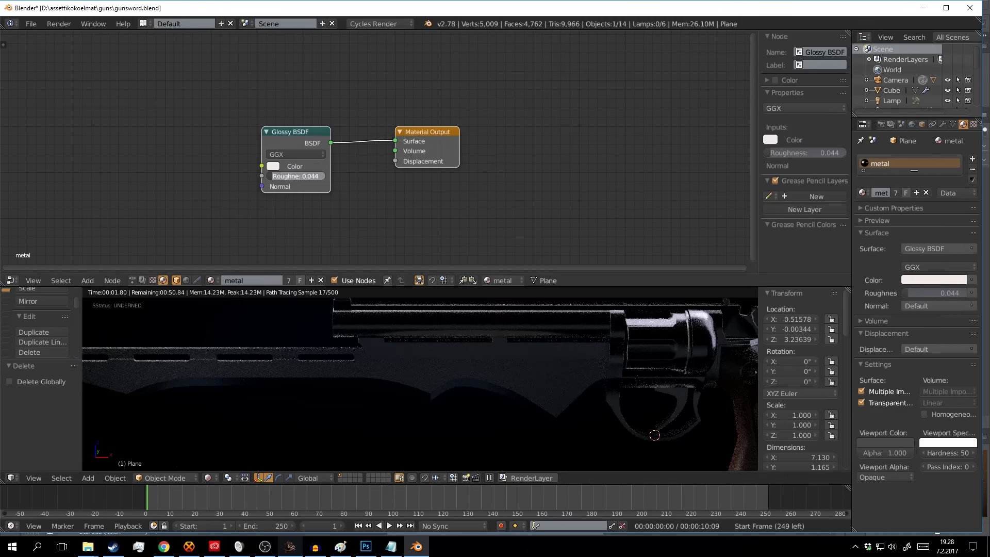
key("shift+z")
key("Tab")
key("a")
middle_click_drag(497, 351, 417, 339)
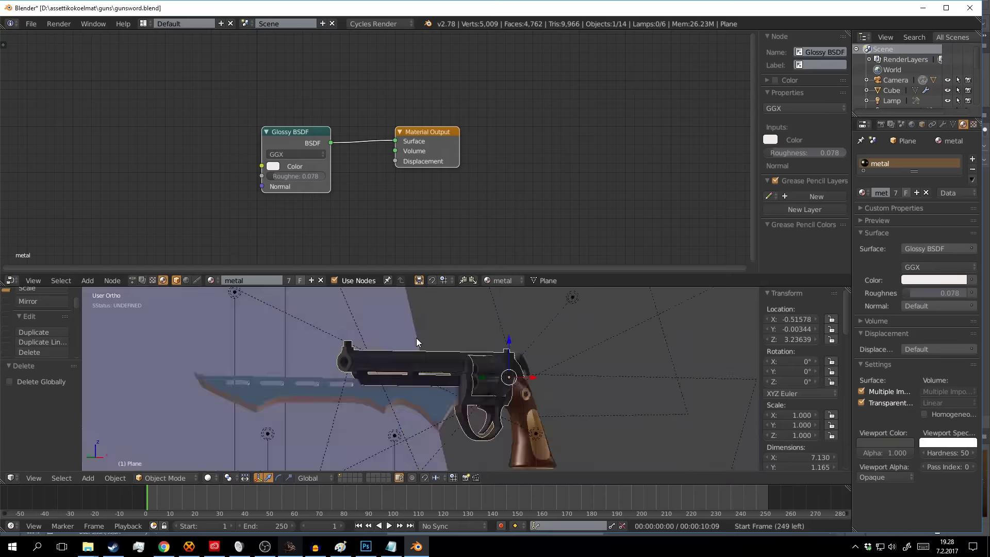
scroll(417, 338, "up", 3)
Bevel two edges along the barrel's slots, then return to Object Mode
mouse_move(425, 378)
middle_mouse_down()
mouse_move(393, 468)
mouse_move(489, 363)
middle_mouse_up()
right_click(518, 386)
key("ctrl+b")
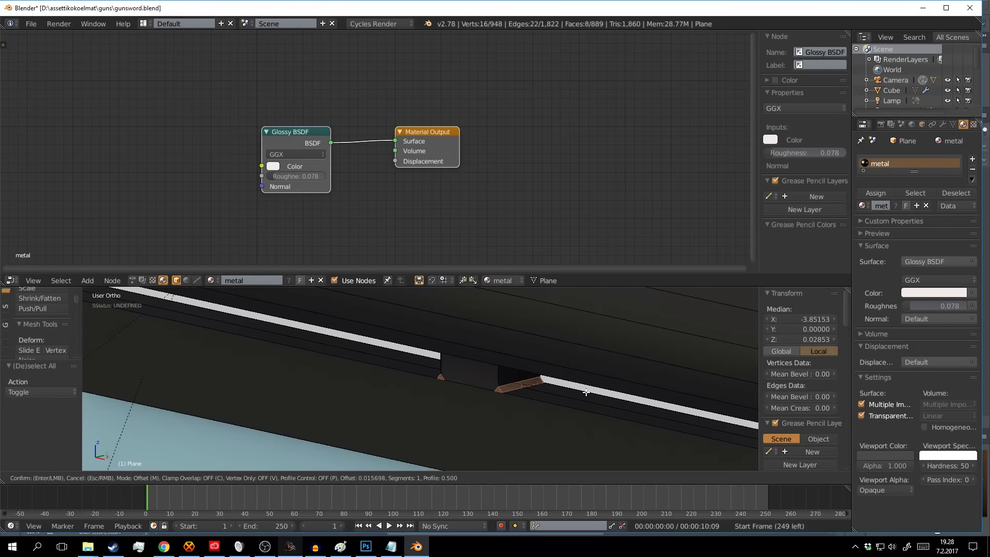
key("Escape")
scroll(600, 391, "down", 3)
scroll(405, 339, "up", 3)
middle_click_drag(405, 338, 371, 382)
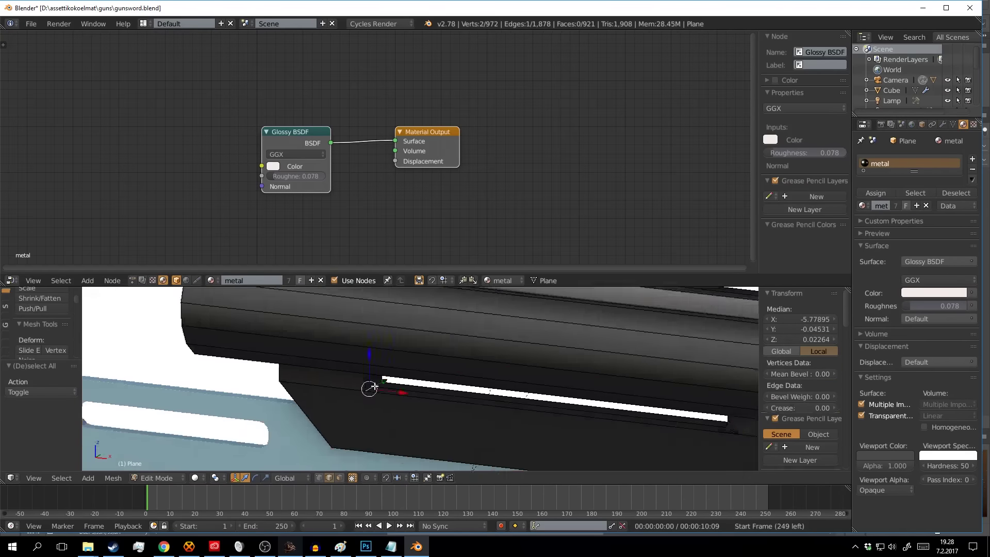
right_click(371, 383)
key("ctrl+b")
left_click(509, 403)
key("Tab")
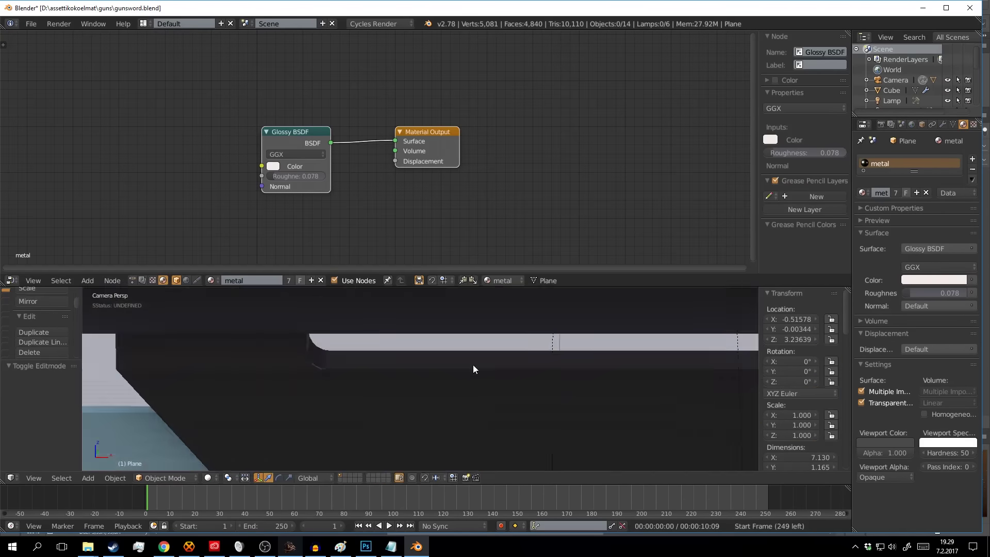
Inspect the blade and cylinder, toggling Edit Mode to check the mesh
scroll(473, 364, "down", 4)
scroll(469, 368, "up", 5)
scroll(442, 360, "down", 4)
middle_click_drag(408, 384, 500, 391)
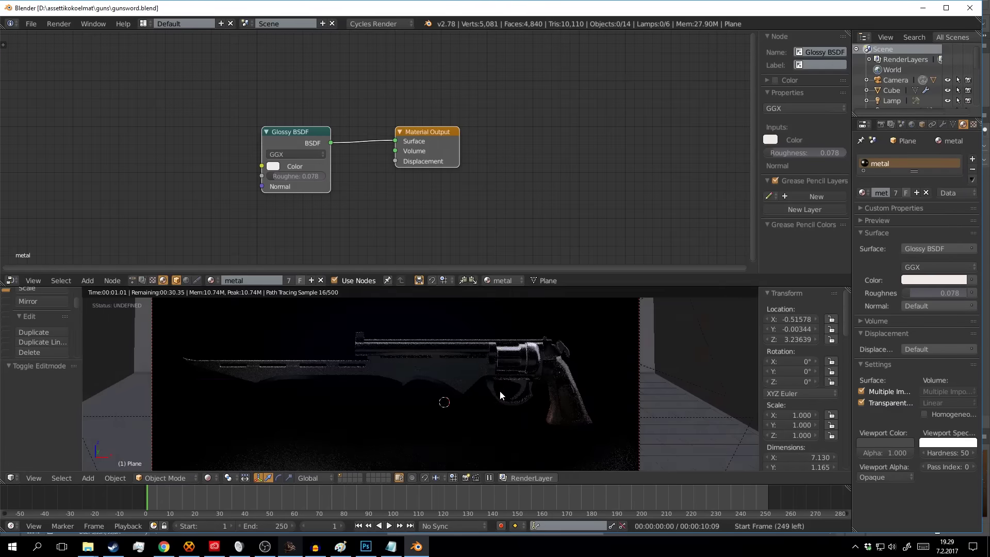
scroll(500, 391, "up", 5)
key("Tab")
middle_click_drag(356, 388, 327, 373)
scroll(327, 373, "up", 3)
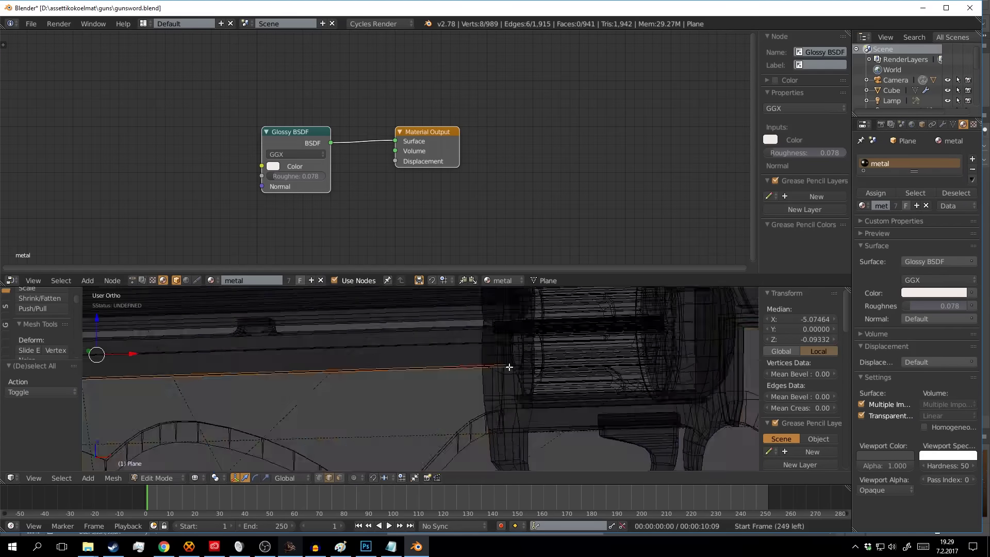
key("Tab")
Maximize the 3D view near the barrel and check the beveled edges in rendered preview
scroll(577, 339, "down", 4)
key("ctrl+Up")
scroll(530, 252, "up", 5)
scroll(487, 245, "up", 3)
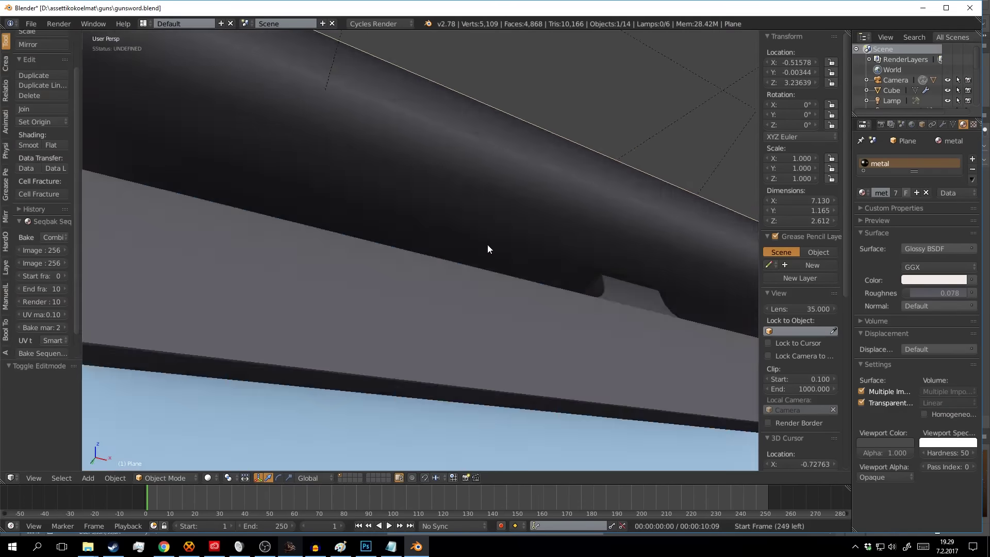
key("Tab")
middle_click_drag(487, 244, 522, 311)
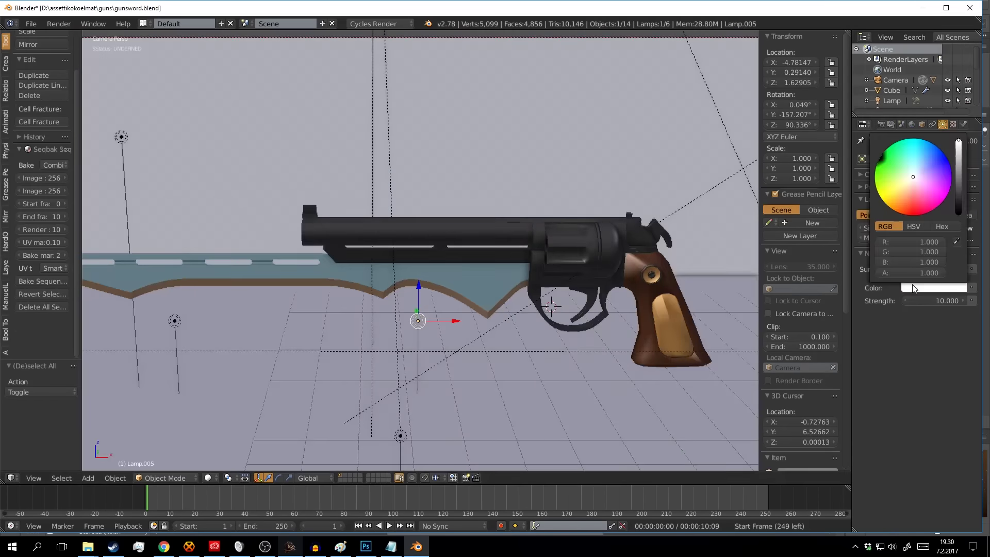
key("shift+z")
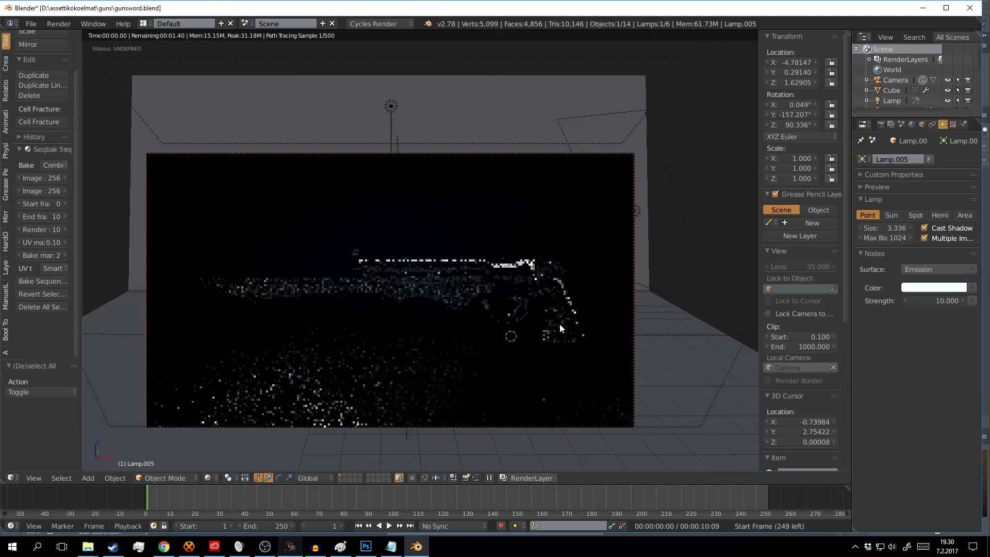
left_click(668, 352)
key("shift+z")
left_click(881, 125)
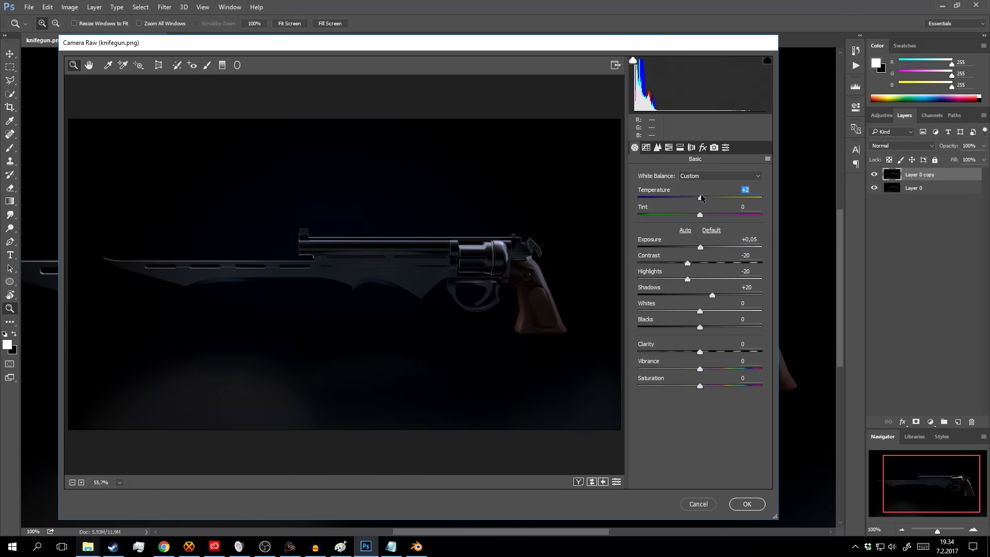
In Camera Raw, cool Temperature to -19, raise Clarity, and adjust the Tone Curve and Detail panels
left_click_drag(700, 198, 688, 197)
left_click_drag(700, 352, 726, 352)
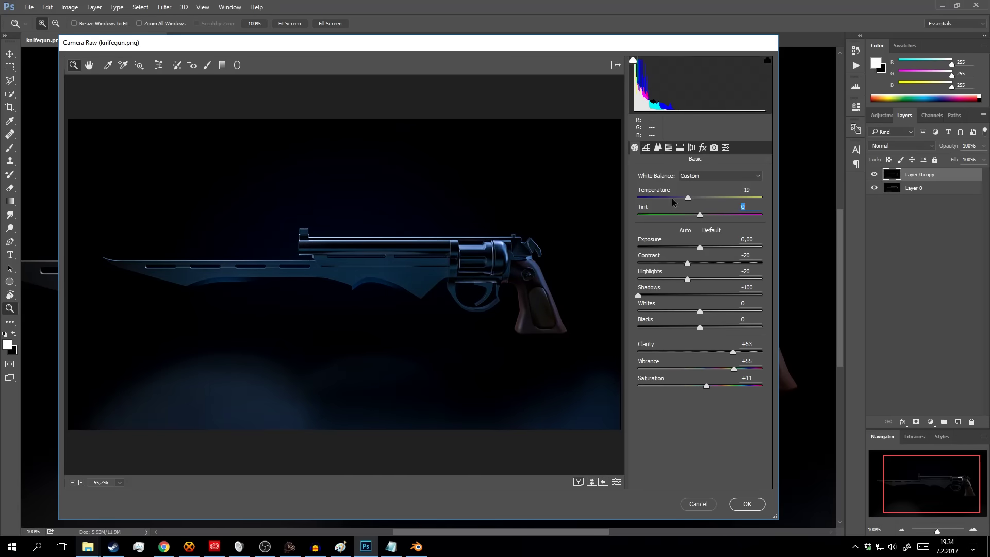
key("ctrl+alt+2")
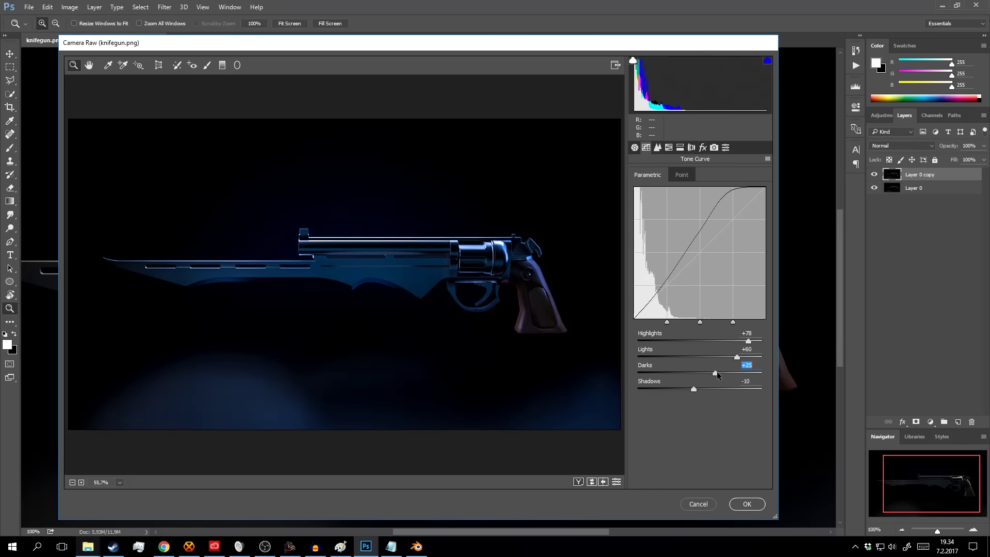
key("ctrl+alt+3")
Inspect the revolver at 200%, visit the HSL panel, and set Lens Distortion to -7
key("ctrl+plus")
key("ctrl+plus")
key("ctrl+plus")
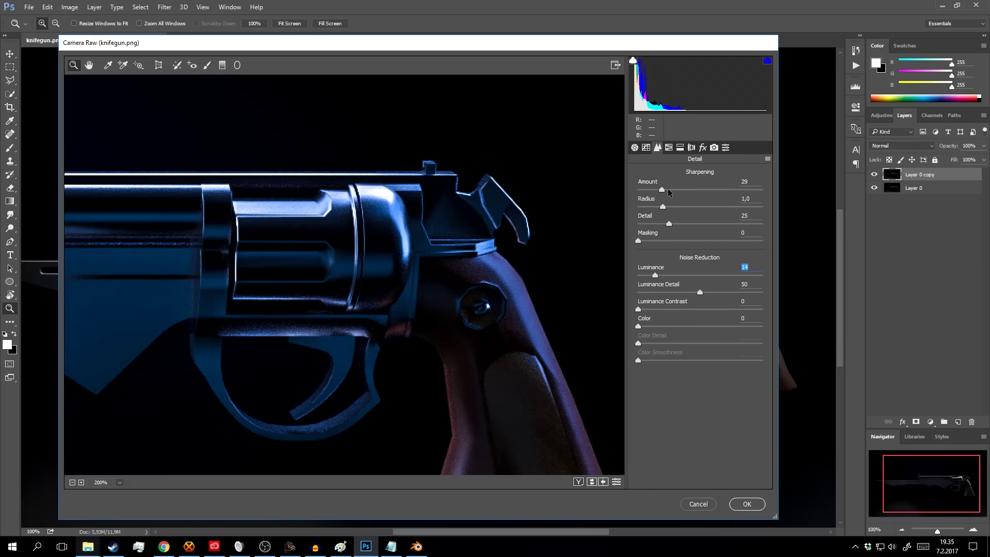
key("ctrl+alt+4")
key("ctrl+minus")
key("ctrl+minus")
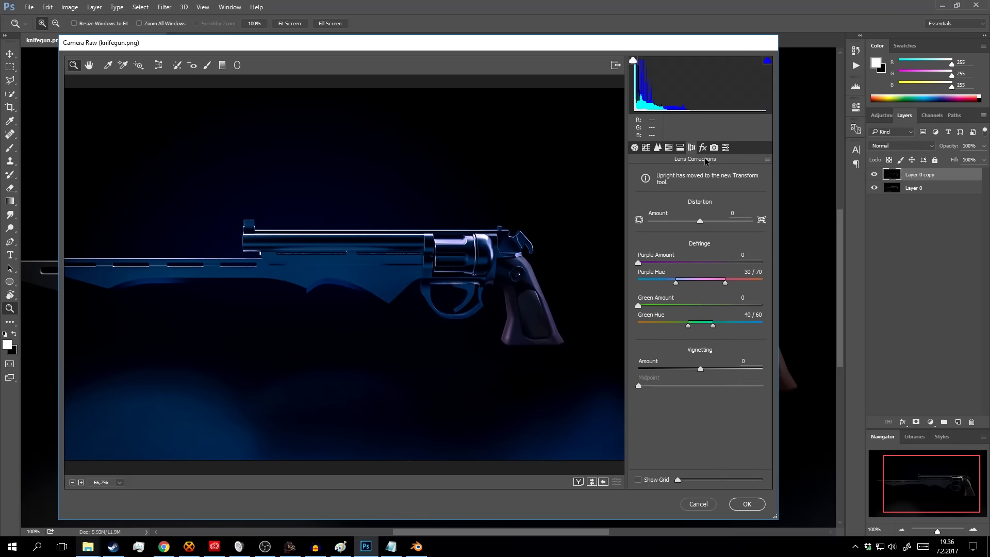
left_click_drag(700, 221, 697, 221)
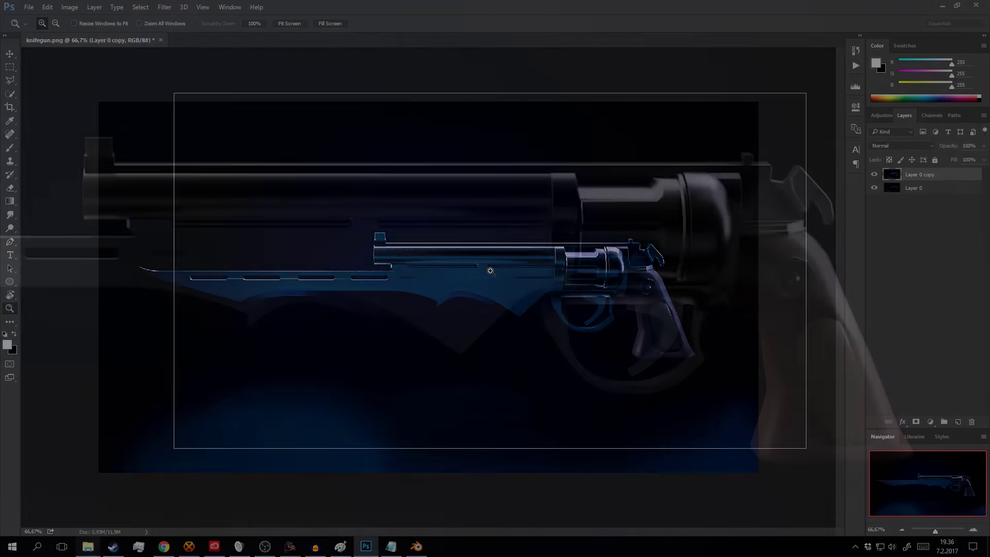